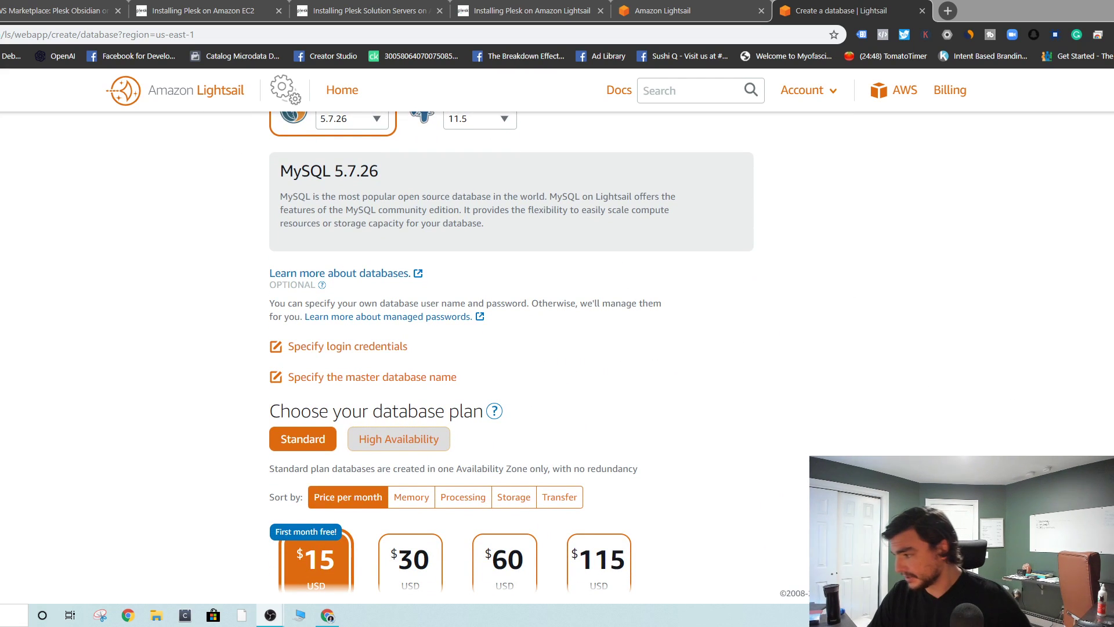
{"action": "scroll", "coordinate": [458, 133], "scroll_direction": "down", "scroll_amount": 10}
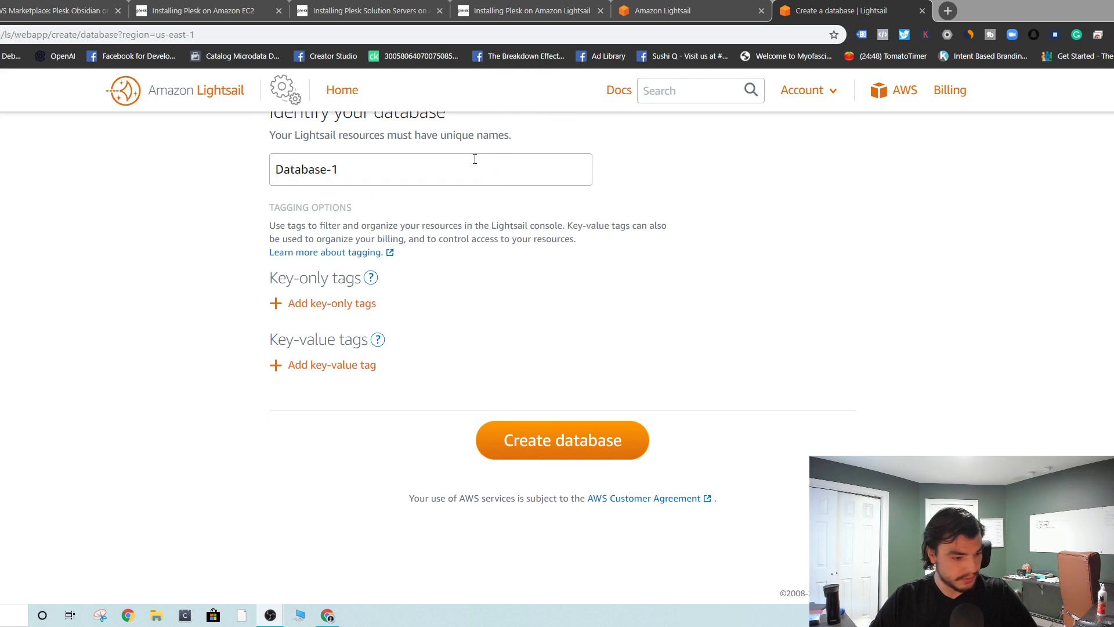
- Review the Create a database form's MySQL 5.7.26 engine, $15 Standard plan and Database-1 name
{"action": "scroll", "coordinate": [981, 222], "scroll_direction": "up", "scroll_amount": 7}
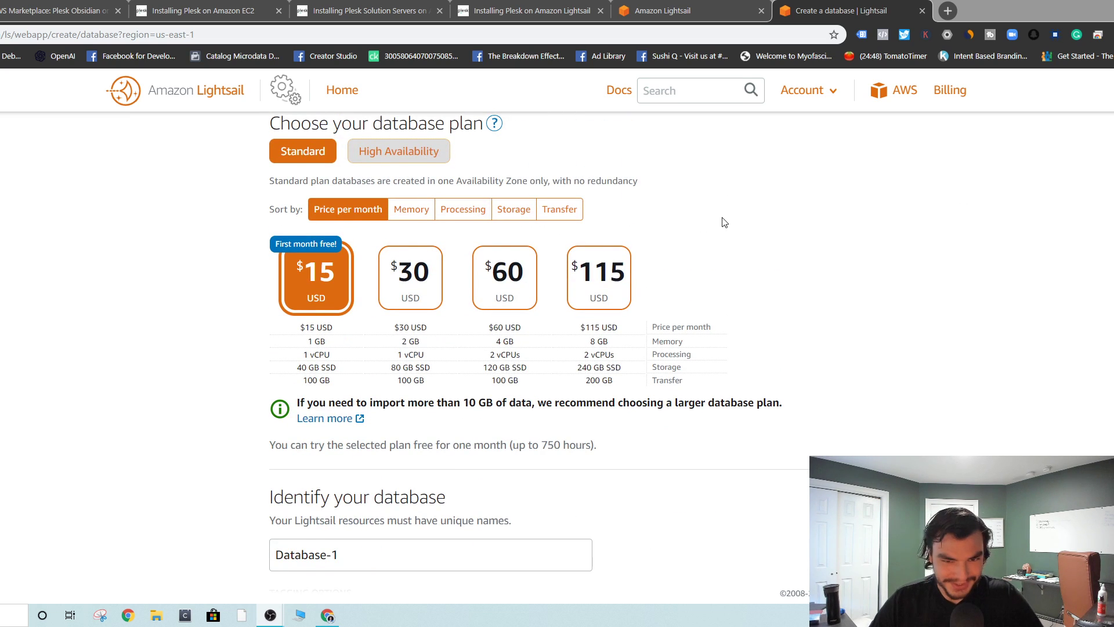
{"action": "scroll", "coordinate": [725, 223], "scroll_direction": "up", "scroll_amount": 5}
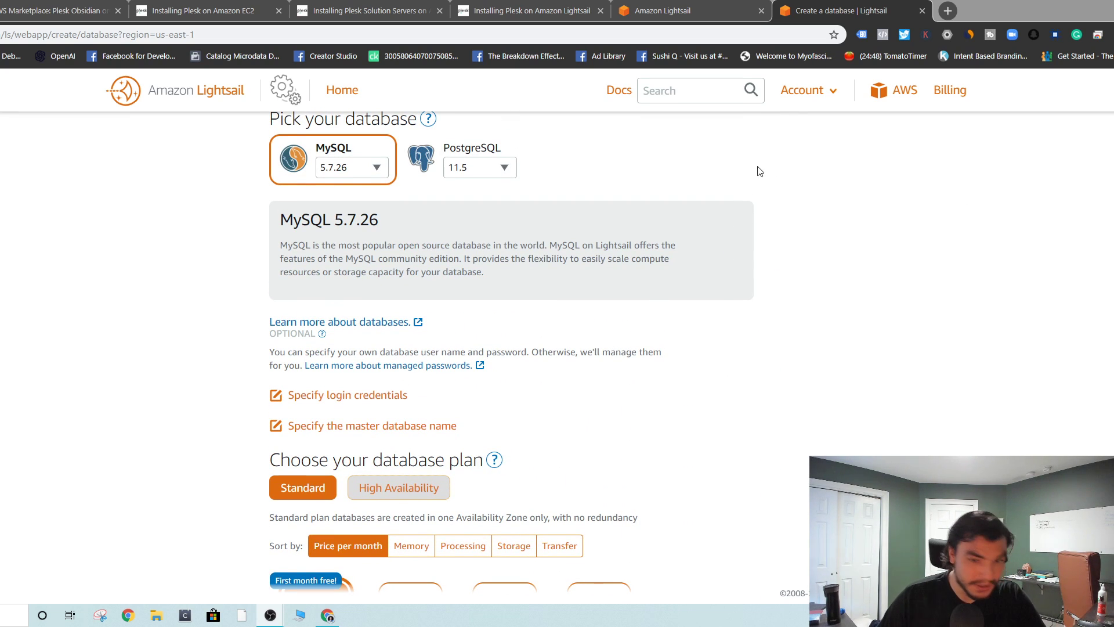
{"action": "scroll", "coordinate": [621, 234], "scroll_direction": "up", "scroll_amount": 4}
{"action": "scroll", "coordinate": [620, 235], "scroll_direction": "down", "scroll_amount": 20}
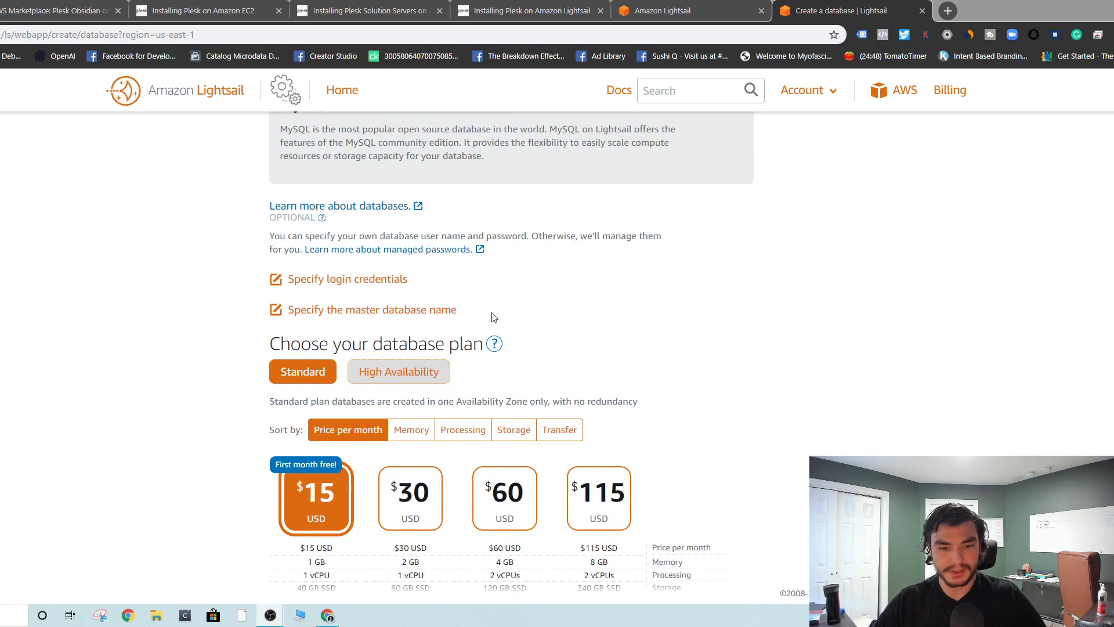
{"action": "scroll", "coordinate": [674, 311], "scroll_direction": "up", "scroll_amount": 4}
- Replace the default name Database-1 with plesk-database-mysql
{"action": "triple_click", "coordinate": [385, 357]}
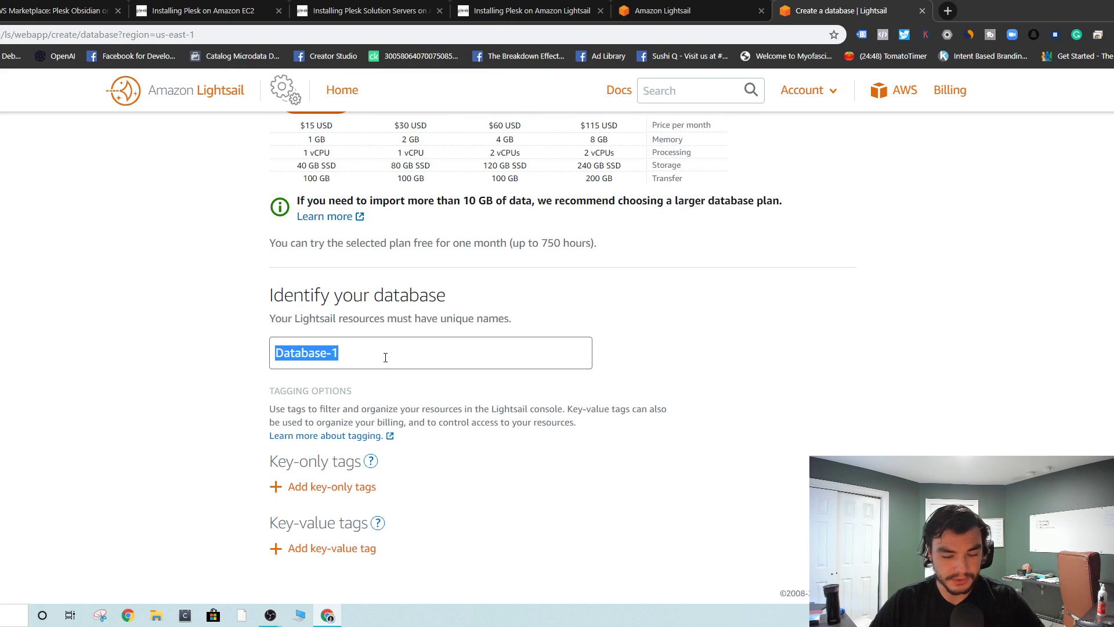
{"action": "type", "text": "f"}
{"action": "key", "text": "BackSpace"}
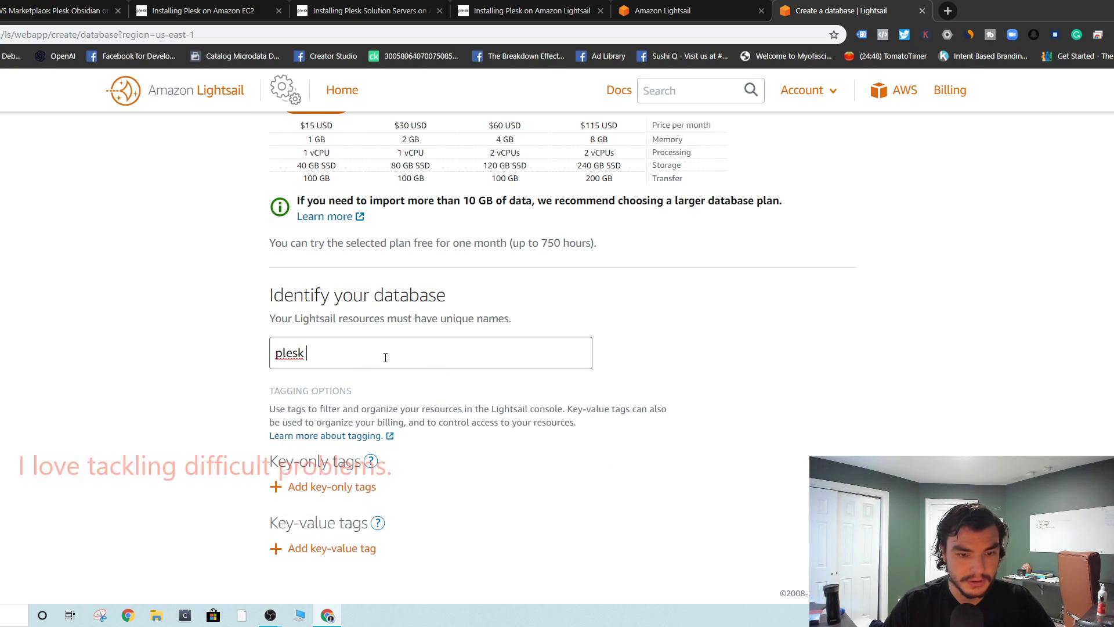
{"action": "type", "text": "plesk-d"}
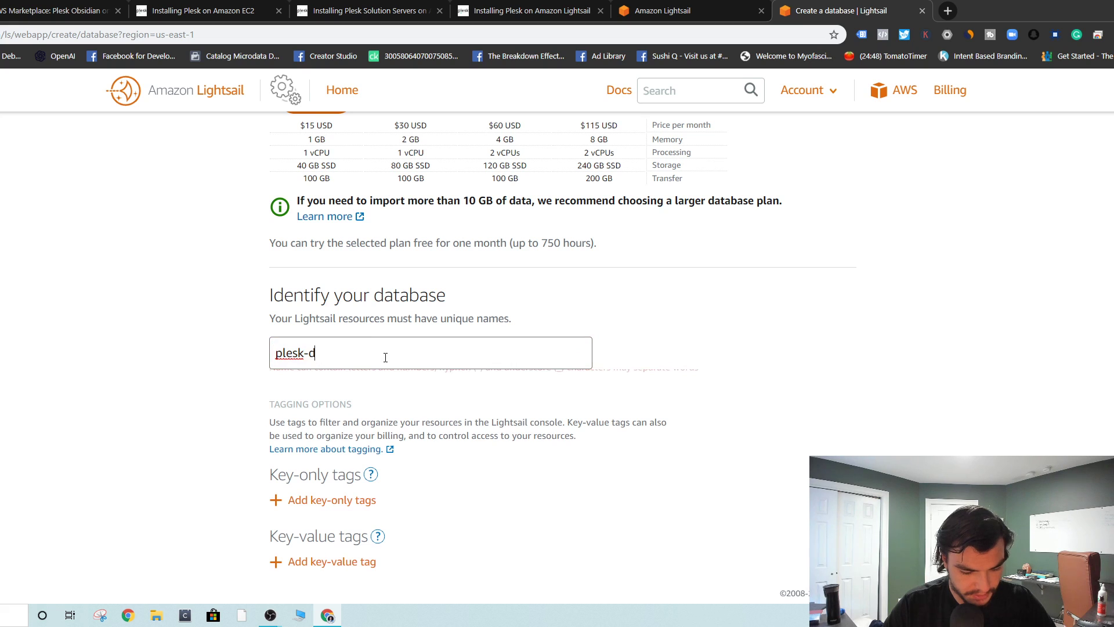
{"action": "type", "text": "atabase-"}
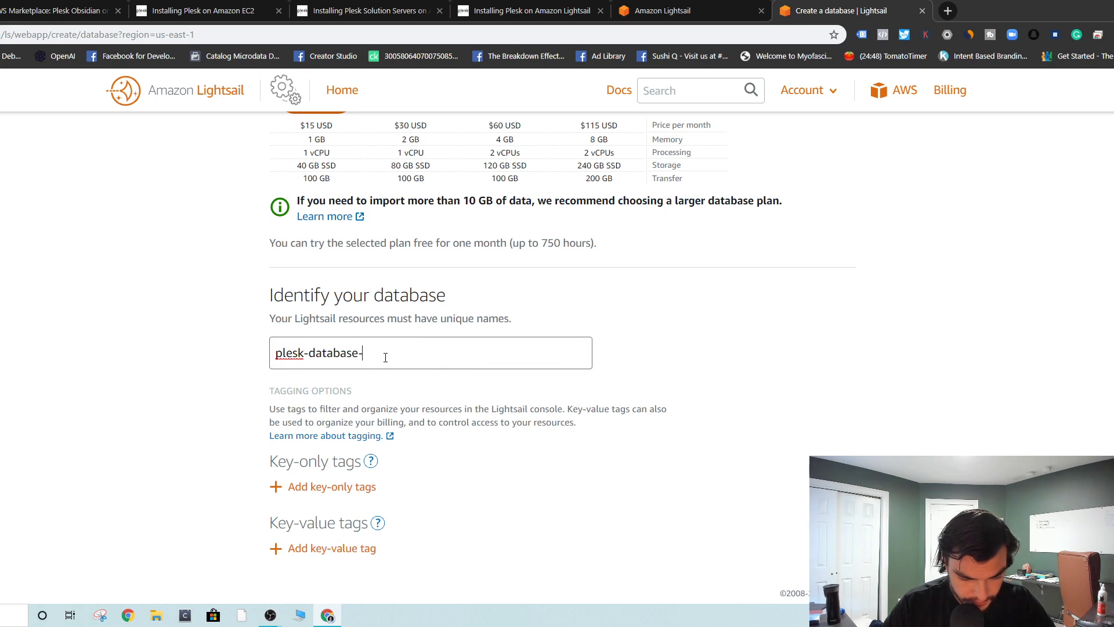
{"action": "type", "text": "mysql"}
{"action": "scroll", "coordinate": [450, 290], "scroll_direction": "up", "scroll_amount": 5}
- Sort the database plans by storage, processing power, memory, then monthly price
{"action": "scroll", "coordinate": [450, 290], "scroll_direction": "up", "scroll_amount": 4}
{"action": "scroll", "coordinate": [321, 406], "scroll_direction": "down", "scroll_amount": 3}
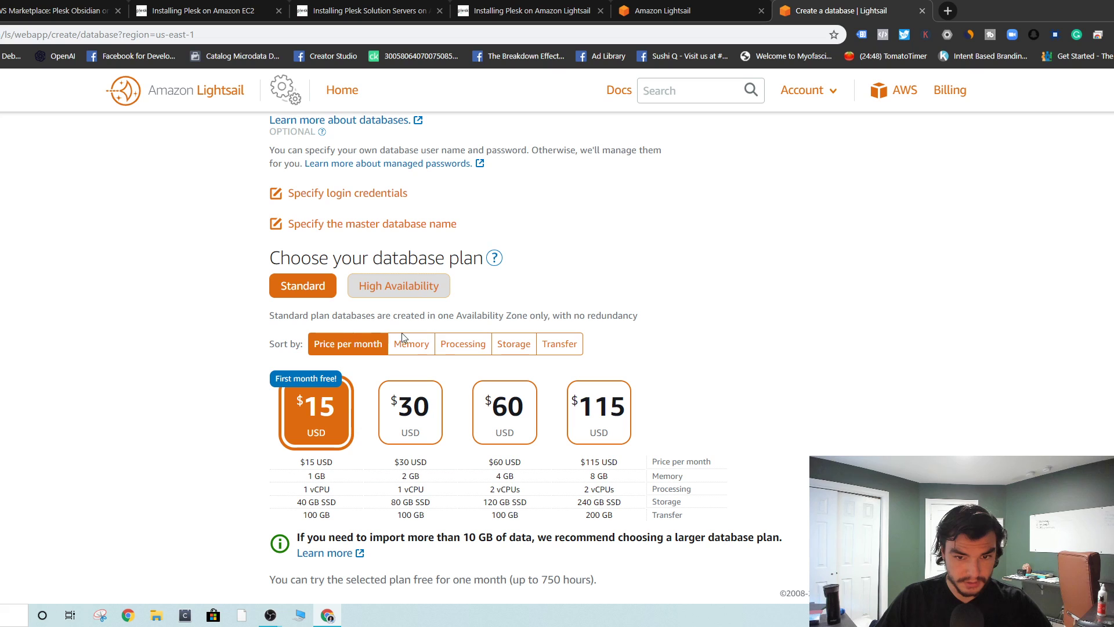
{"action": "left_click", "coordinate": [513, 343]}
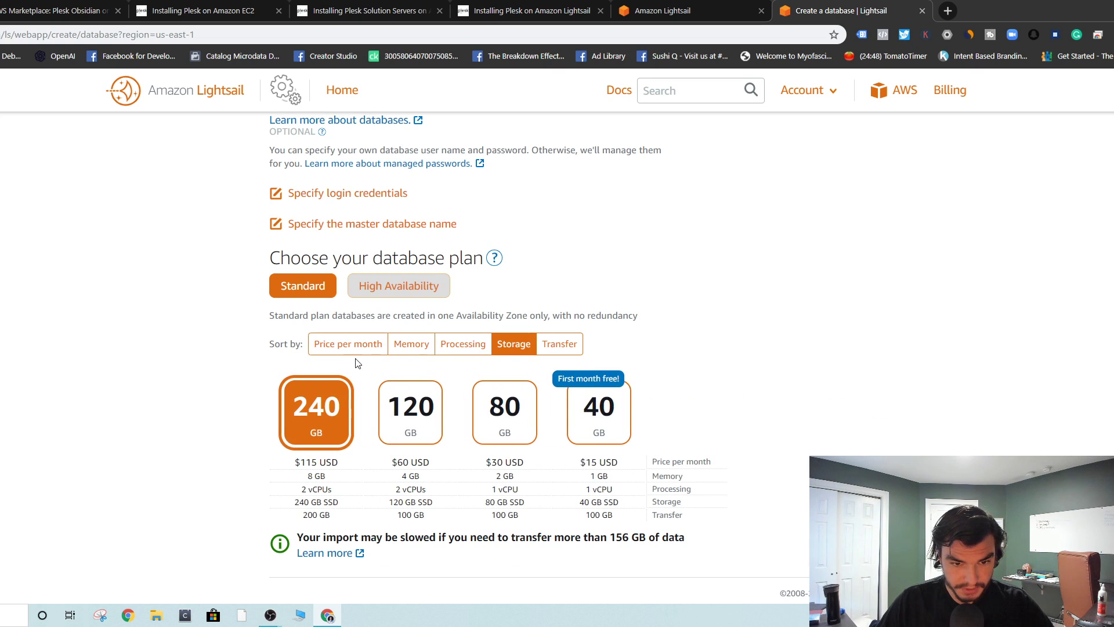
{"action": "left_click", "coordinate": [446, 344]}
{"action": "left_click", "coordinate": [402, 344]}
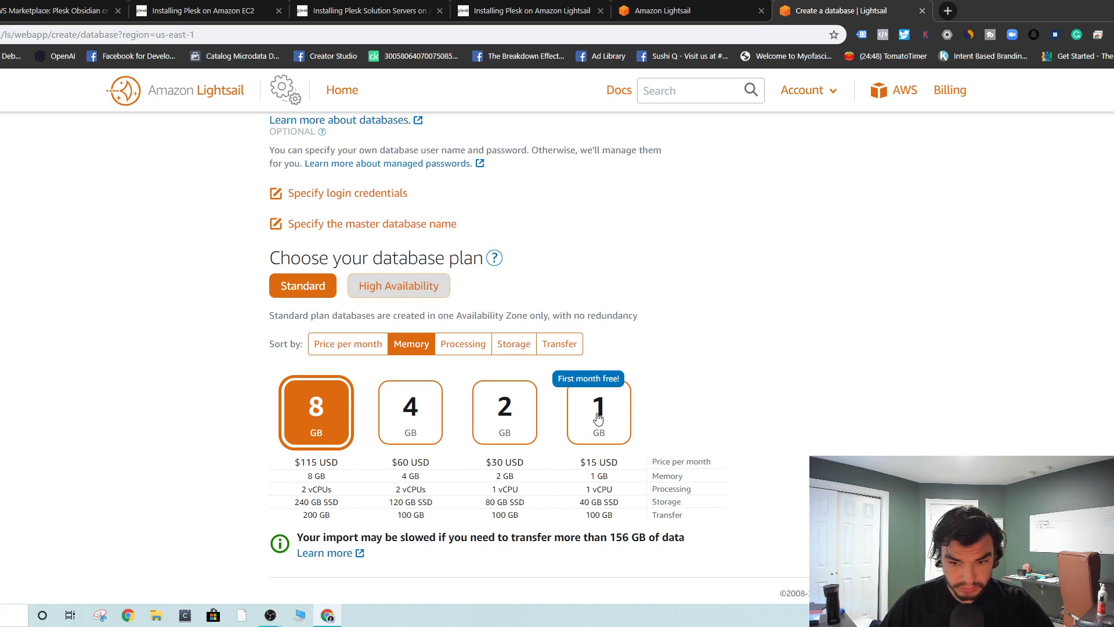
{"action": "left_click", "coordinate": [353, 344]}
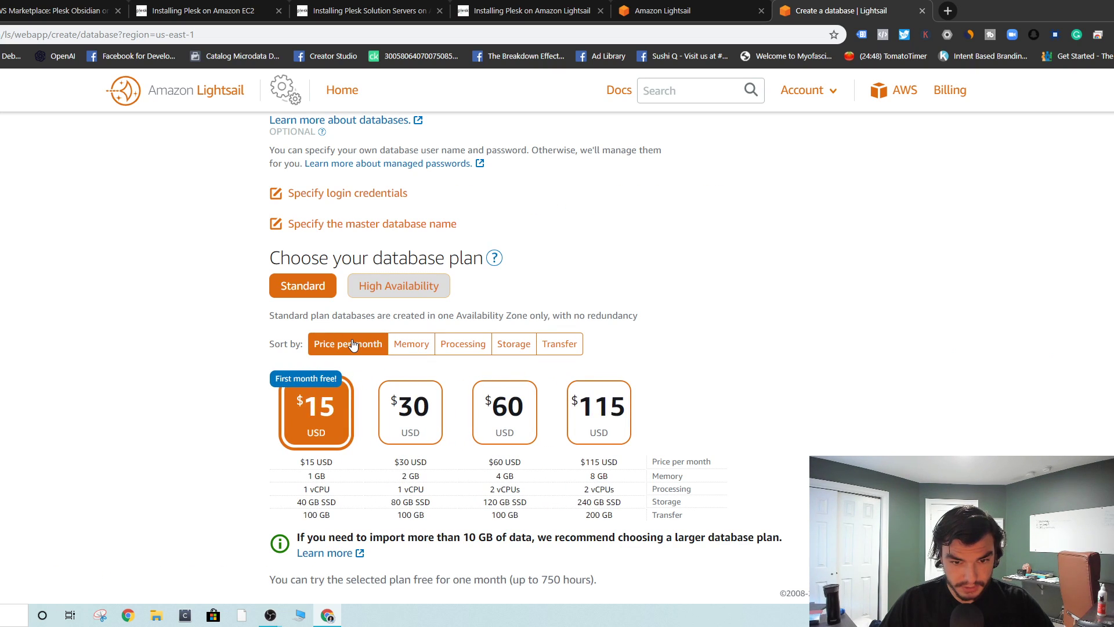
{"action": "scroll", "coordinate": [319, 435], "scroll_direction": "down", "scroll_amount": 4}
{"action": "scroll", "coordinate": [341, 272], "scroll_direction": "up", "scroll_amount": 1}
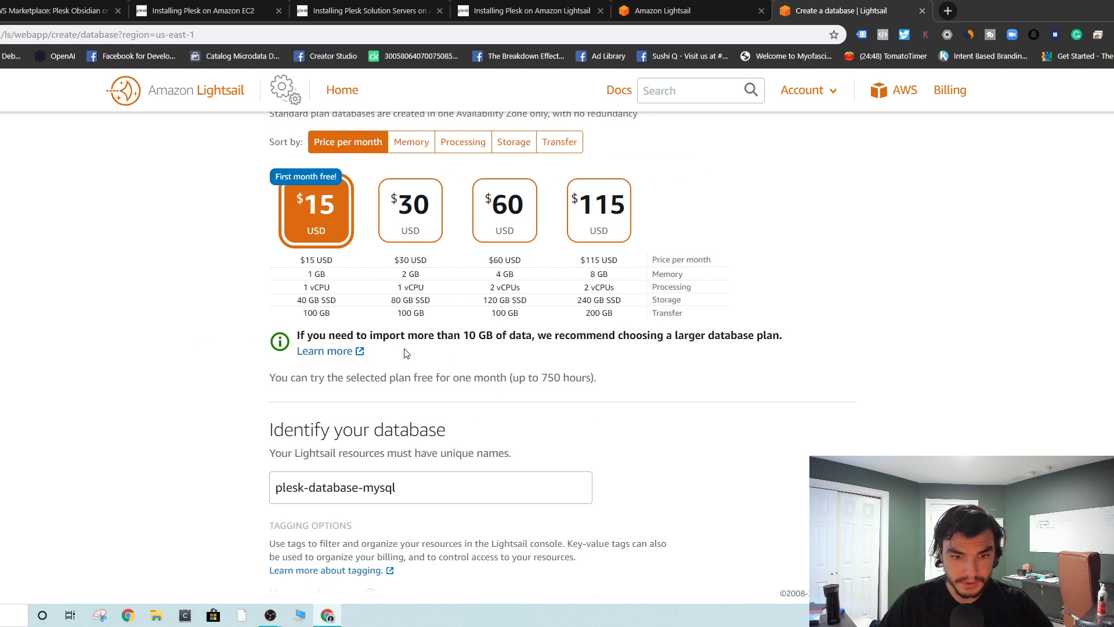
- Pick the $30 plan, then switch to High Availability and choose the $60 plan
{"action": "left_click", "coordinate": [431, 205]}
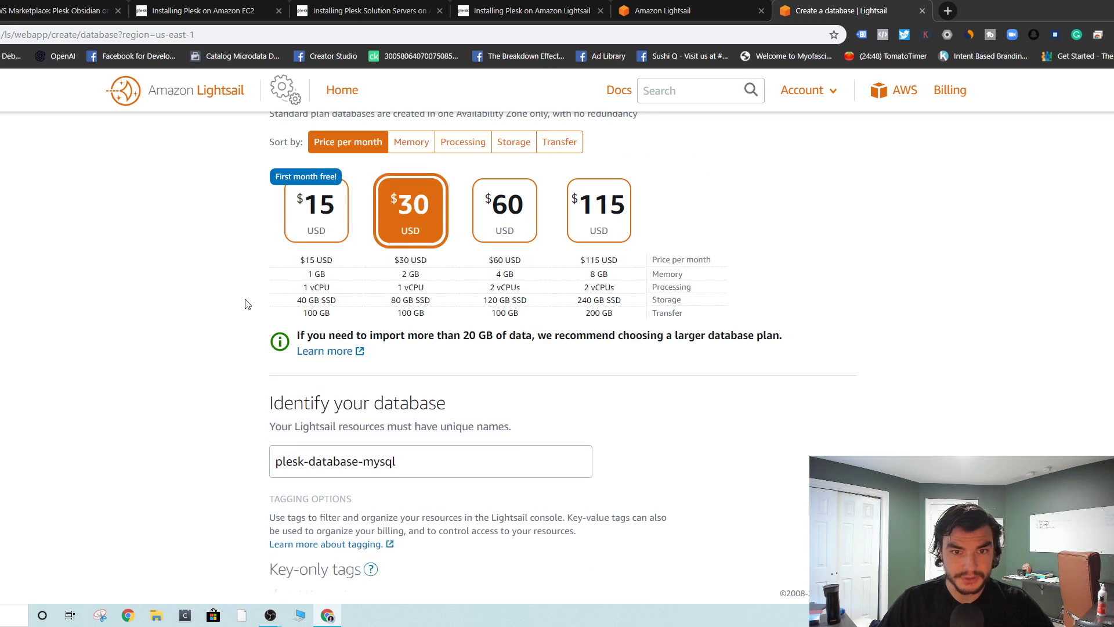
{"action": "scroll", "coordinate": [246, 303], "scroll_direction": "up", "scroll_amount": 5}
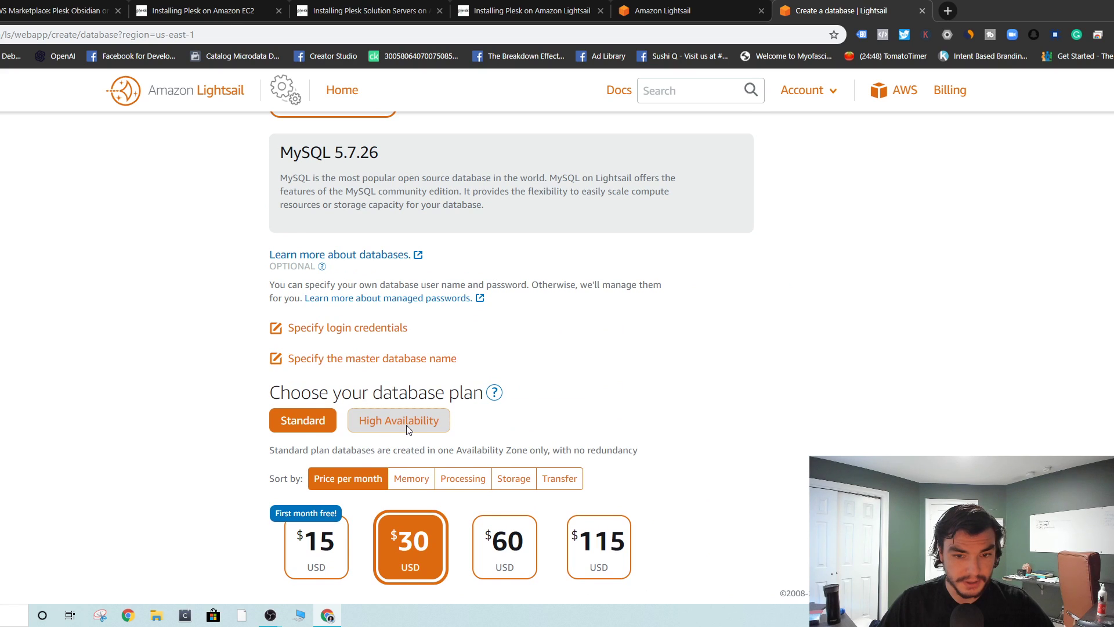
{"action": "left_click", "coordinate": [406, 429]}
{"action": "scroll", "coordinate": [189, 386], "scroll_direction": "down", "scroll_amount": 6}
{"action": "left_click", "coordinate": [444, 187]}
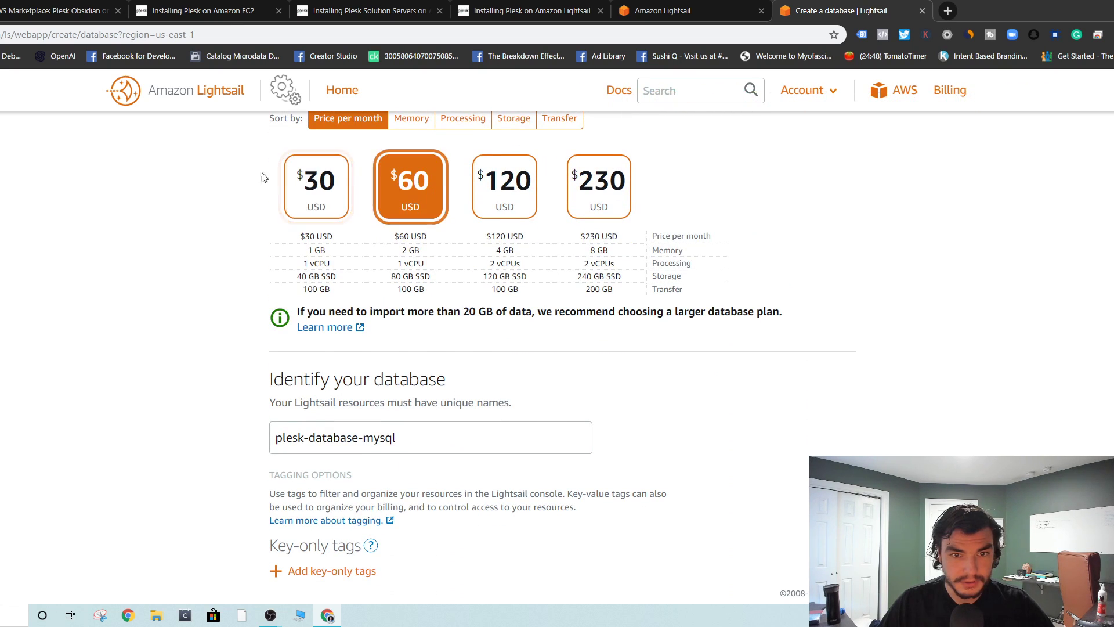
{"action": "scroll", "coordinate": [155, 310], "scroll_direction": "up", "scroll_amount": 7}
{"action": "scroll", "coordinate": [276, 342], "scroll_direction": "up", "scroll_amount": 4}
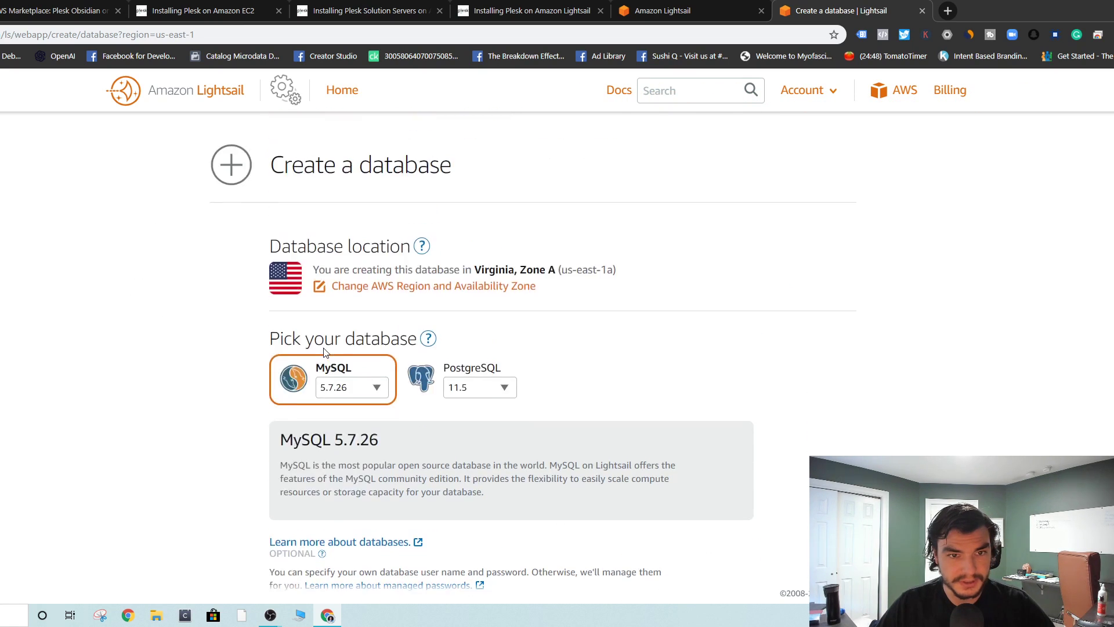
{"action": "scroll", "coordinate": [315, 374], "scroll_direction": "down", "scroll_amount": 3}
- Specify login credentials with root as the database user name
{"action": "left_click", "coordinate": [318, 414]}
{"action": "scroll", "coordinate": [406, 392], "scroll_direction": "down", "scroll_amount": 1}
{"action": "scroll", "coordinate": [406, 392], "scroll_direction": "down", "scroll_amount": 3}
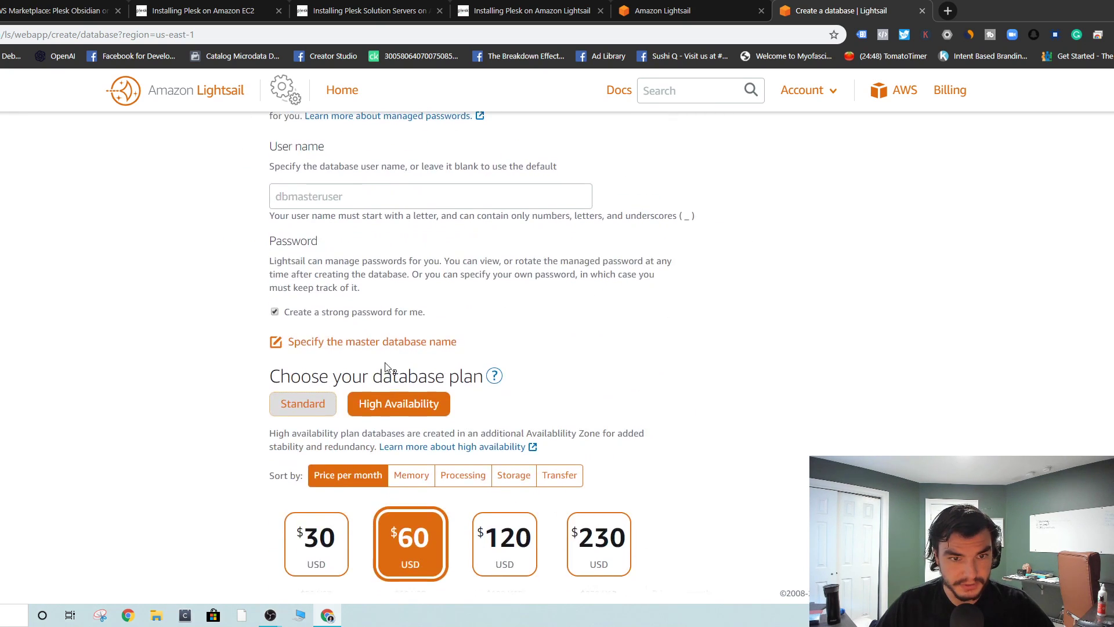
{"action": "scroll", "coordinate": [385, 373], "scroll_direction": "up", "scroll_amount": 1}
{"action": "left_click", "coordinate": [308, 263]}
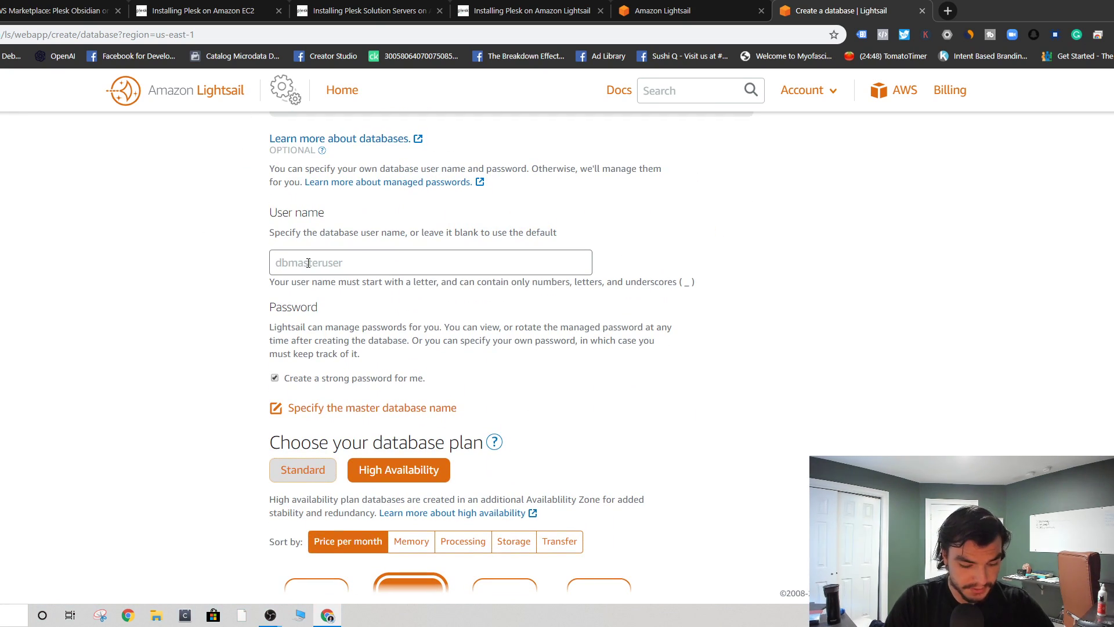
{"action": "type", "text": "root"}
{"action": "left_click", "coordinate": [211, 365]}
- Enter veteran-hosting as the master database name, then delete its hyphen
{"action": "scroll", "coordinate": [578, 356], "scroll_direction": "down", "scroll_amount": 1}
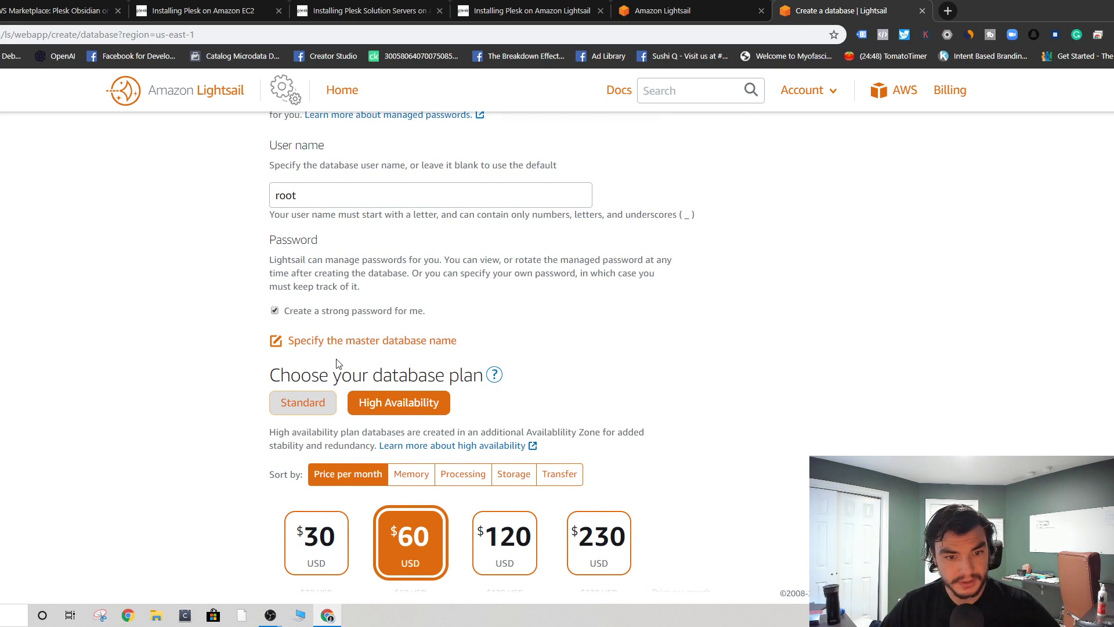
{"action": "left_click", "coordinate": [355, 342]}
{"action": "left_click", "coordinate": [315, 391]}
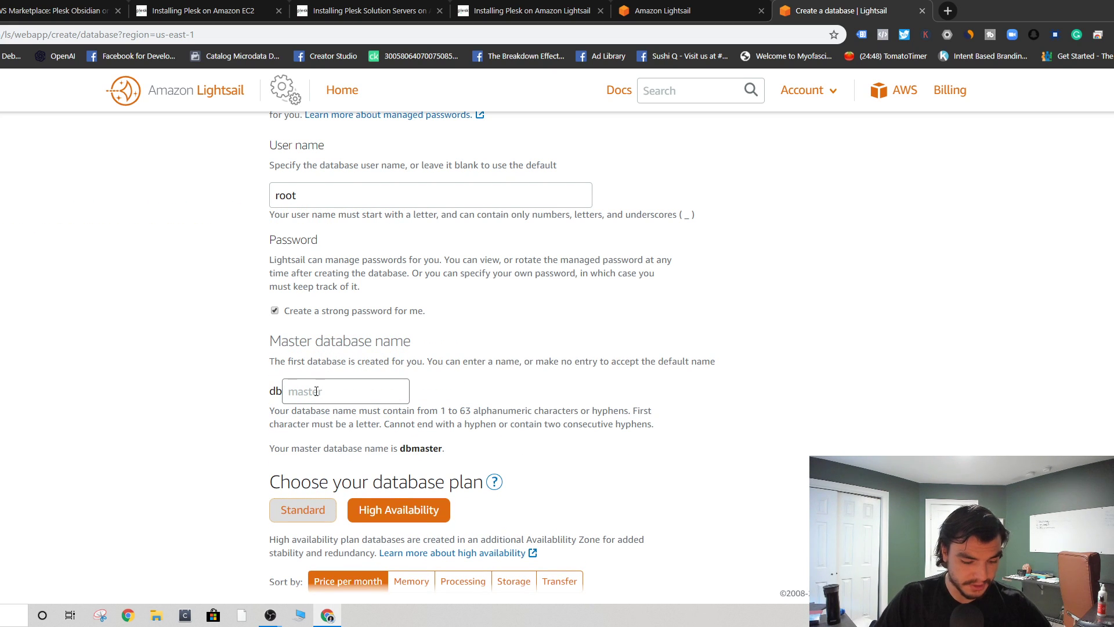
{"action": "type", "text": "veteran-ho"}
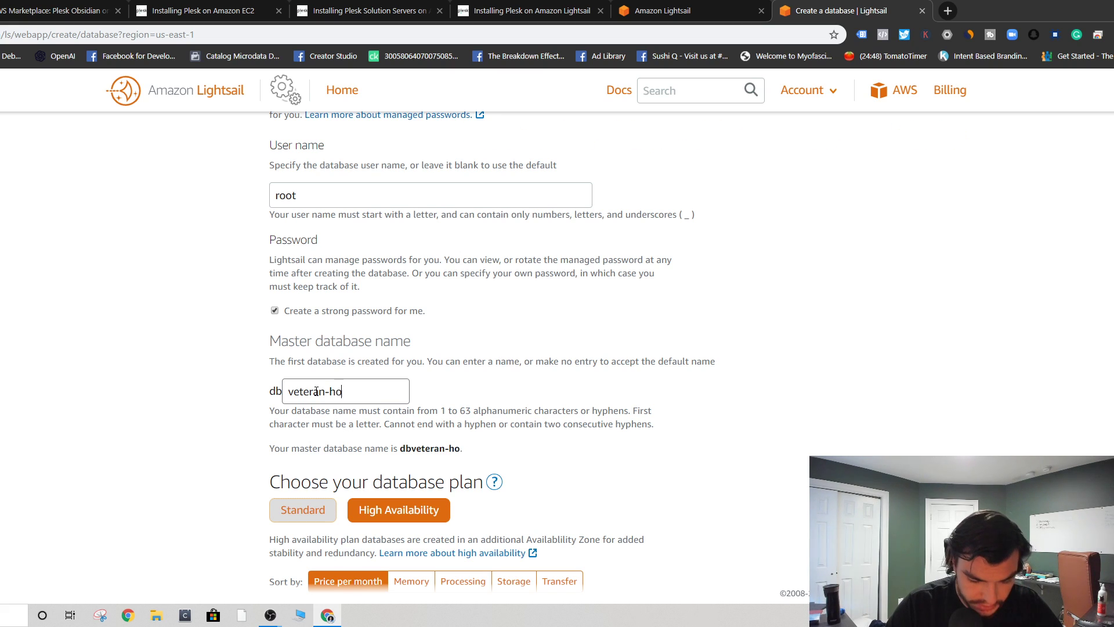
{"action": "type", "text": "sting"}
{"action": "scroll", "coordinate": [328, 391], "scroll_direction": "down", "scroll_amount": 1}
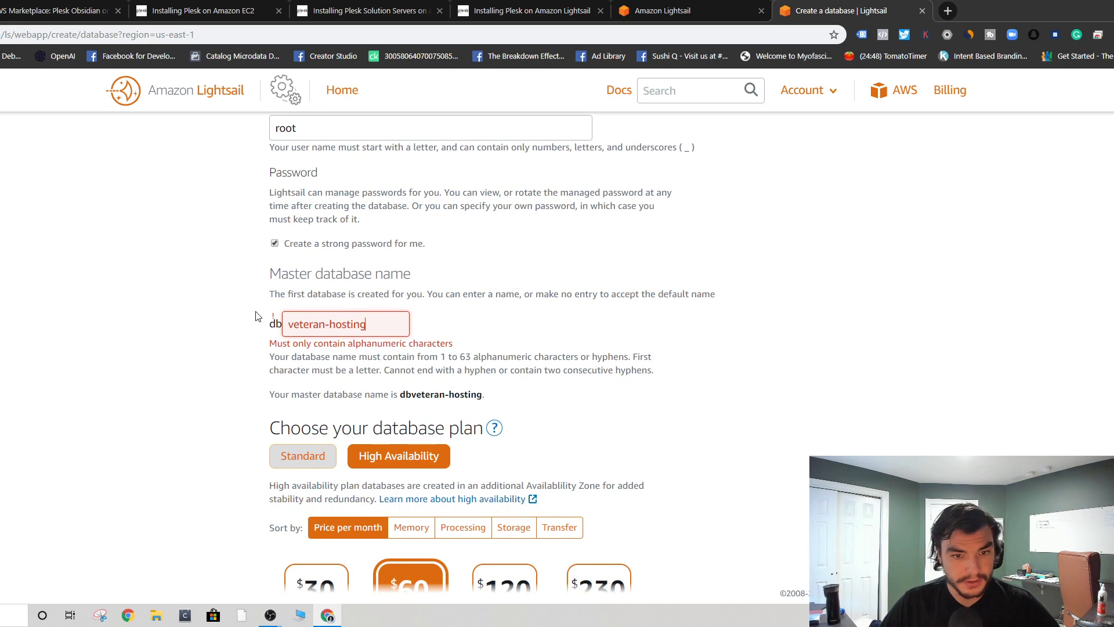
{"action": "left_click", "coordinate": [329, 320]}
{"action": "key", "text": "BackSpace"}
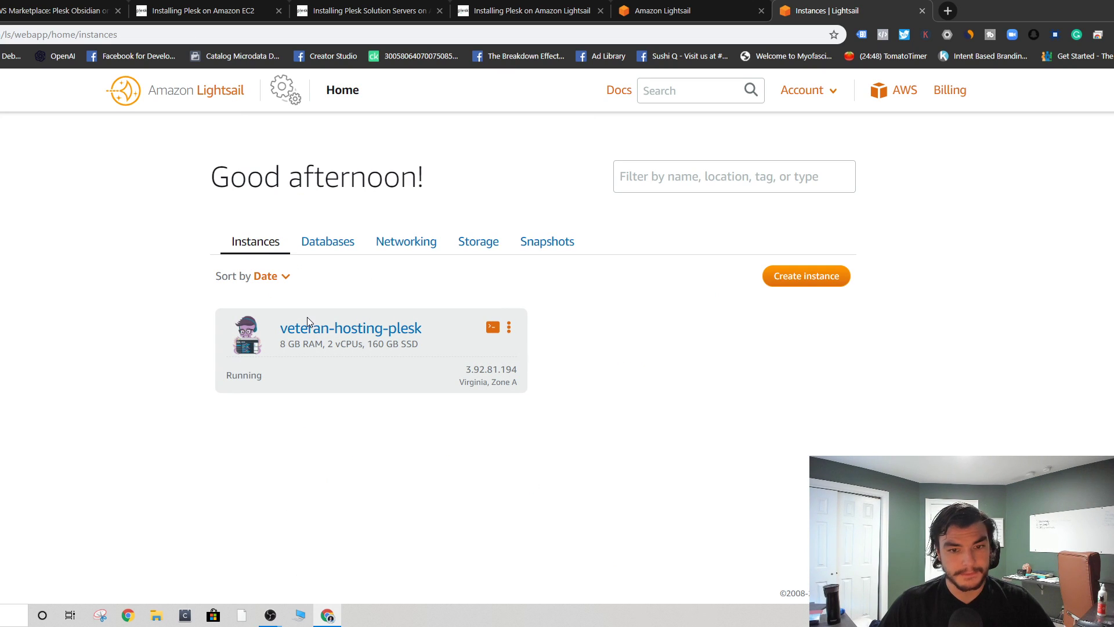
- Start a new database from the Lightsail Databases list
{"action": "left_click", "coordinate": [329, 241]}
{"action": "left_click", "coordinate": [546, 376]}
{"action": "scroll", "coordinate": [447, 308], "scroll_direction": "down", "scroll_amount": 5}
{"action": "scroll", "coordinate": [448, 323], "scroll_direction": "up", "scroll_amount": 3}
{"action": "scroll", "coordinate": [407, 325], "scroll_direction": "down", "scroll_amount": 6}
{"action": "scroll", "coordinate": [387, 330], "scroll_direction": "down", "scroll_amount": 3}
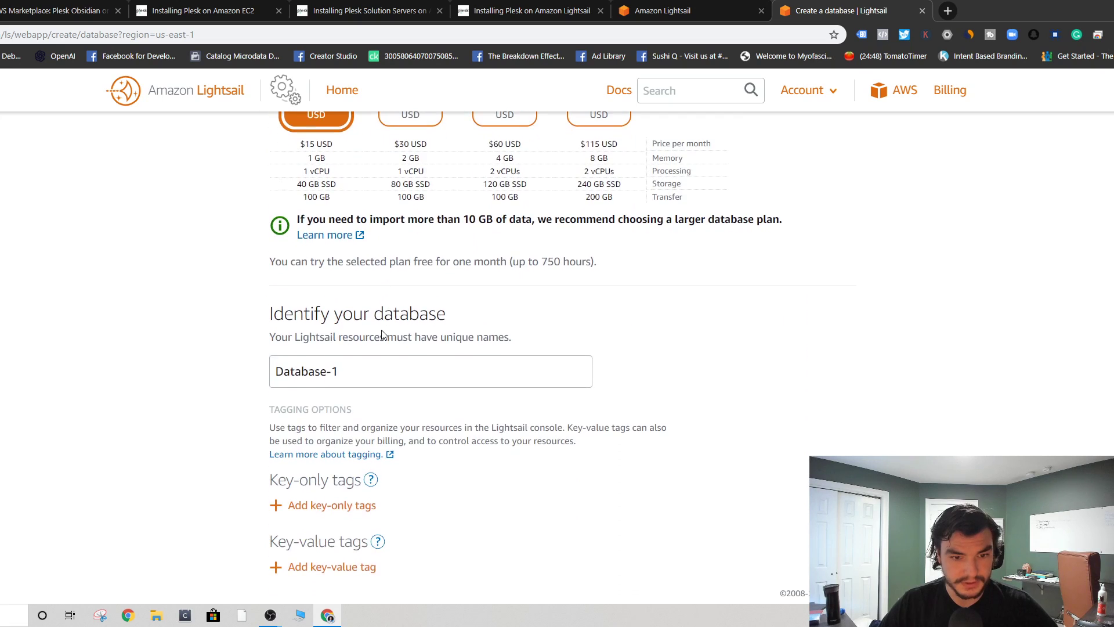
{"action": "scroll", "coordinate": [406, 334], "scroll_direction": "up", "scroll_amount": 8}
- Enter root as the database login user name
{"action": "left_click", "coordinate": [334, 413]}
{"action": "scroll", "coordinate": [340, 418], "scroll_direction": "down", "scroll_amount": 3}
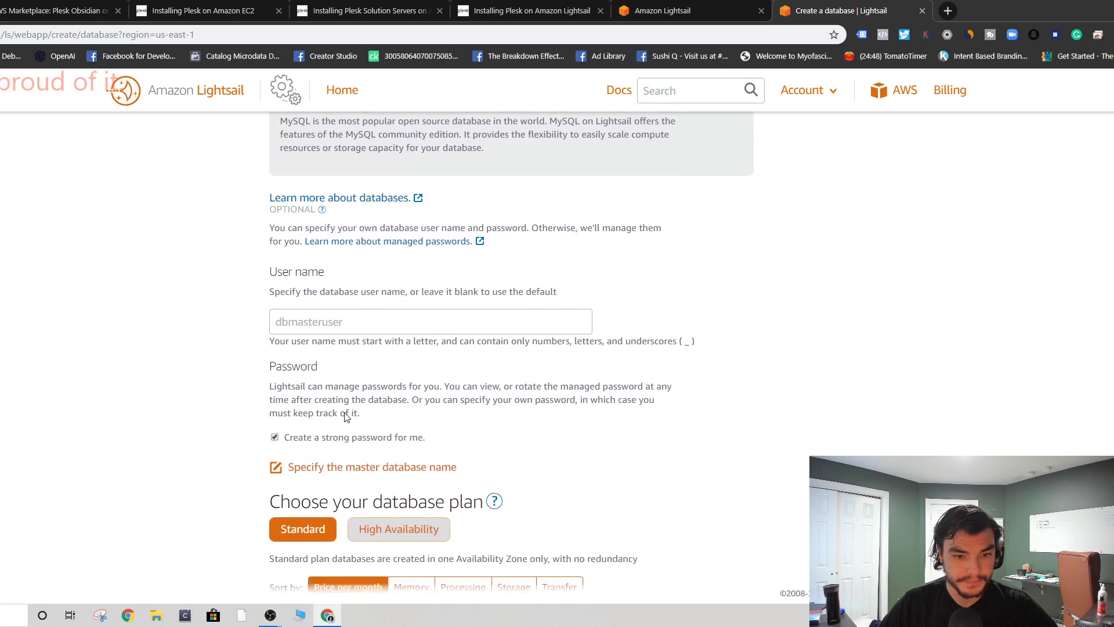
{"action": "left_click", "coordinate": [345, 267]}
{"action": "type", "text": "root"}
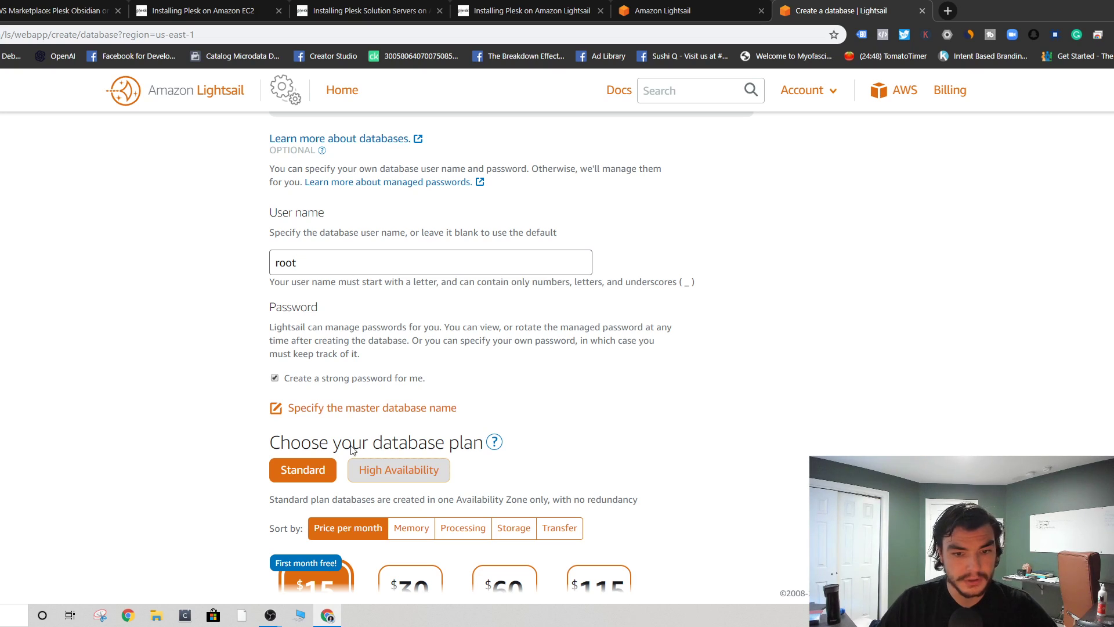
- Set the master database name to veteranhosting and switch to High Availability plans
{"action": "left_click", "coordinate": [351, 406]}
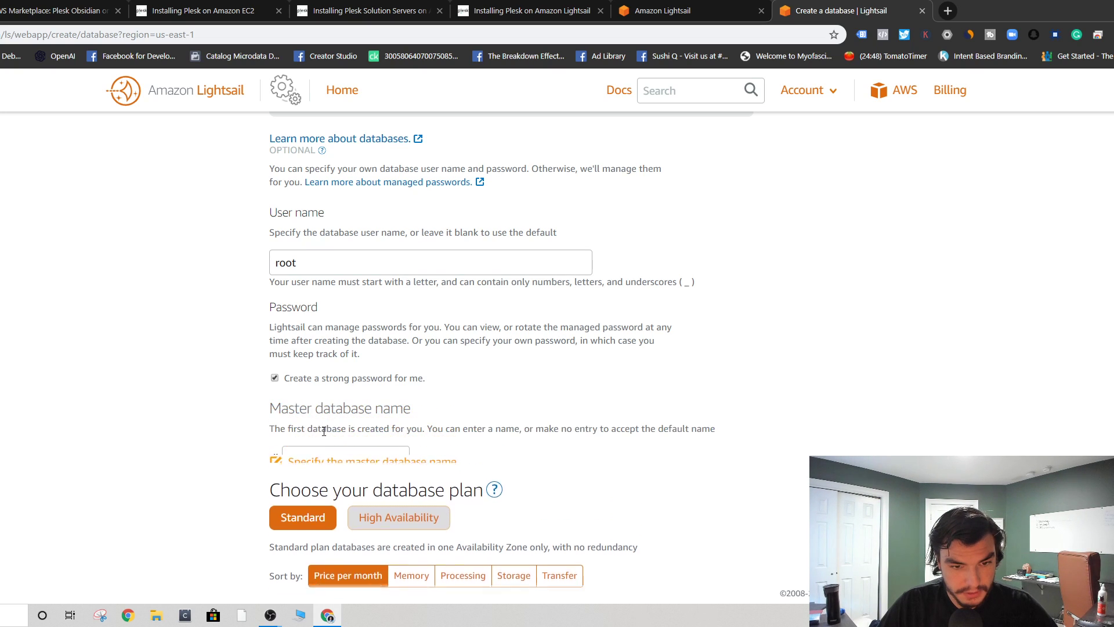
{"action": "left_click", "coordinate": [334, 453]}
{"action": "type", "text": "veteranhosting"}
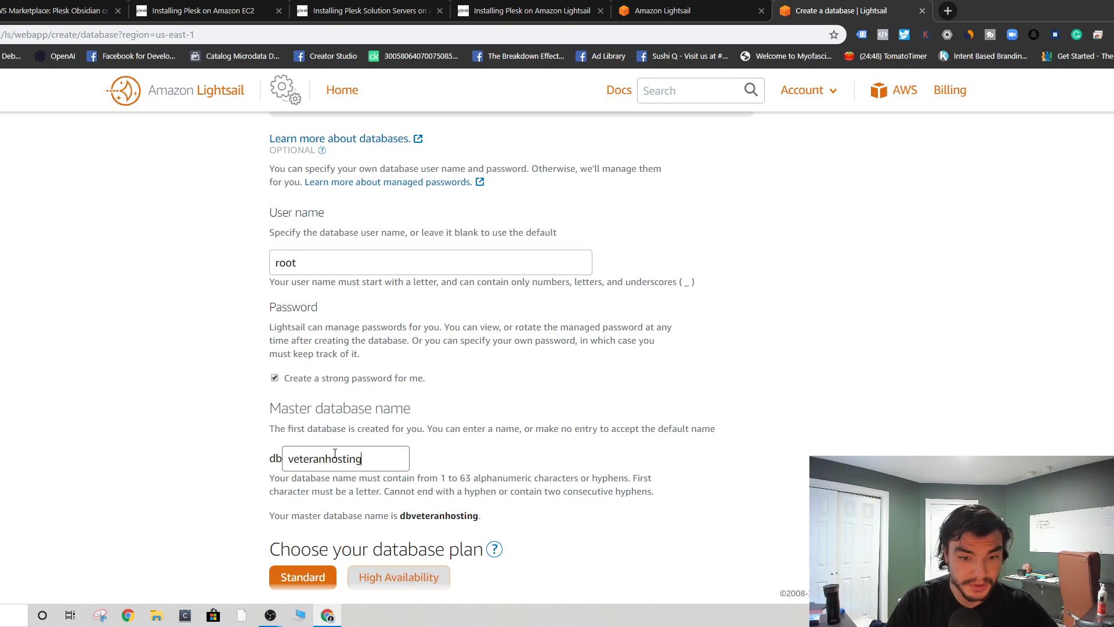
{"action": "scroll", "coordinate": [371, 493], "scroll_direction": "down", "scroll_amount": 1}
{"action": "left_click", "coordinate": [378, 505]}
{"action": "scroll", "coordinate": [383, 466], "scroll_direction": "down", "scroll_amount": 3}
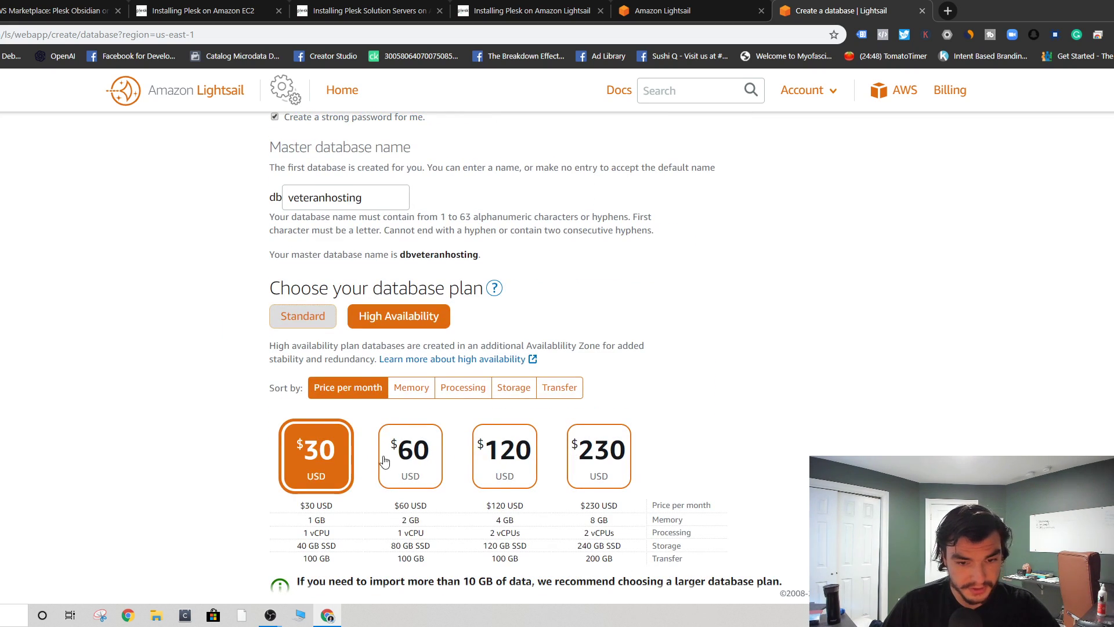
{"action": "scroll", "coordinate": [273, 319], "scroll_direction": "down", "scroll_amount": 5}
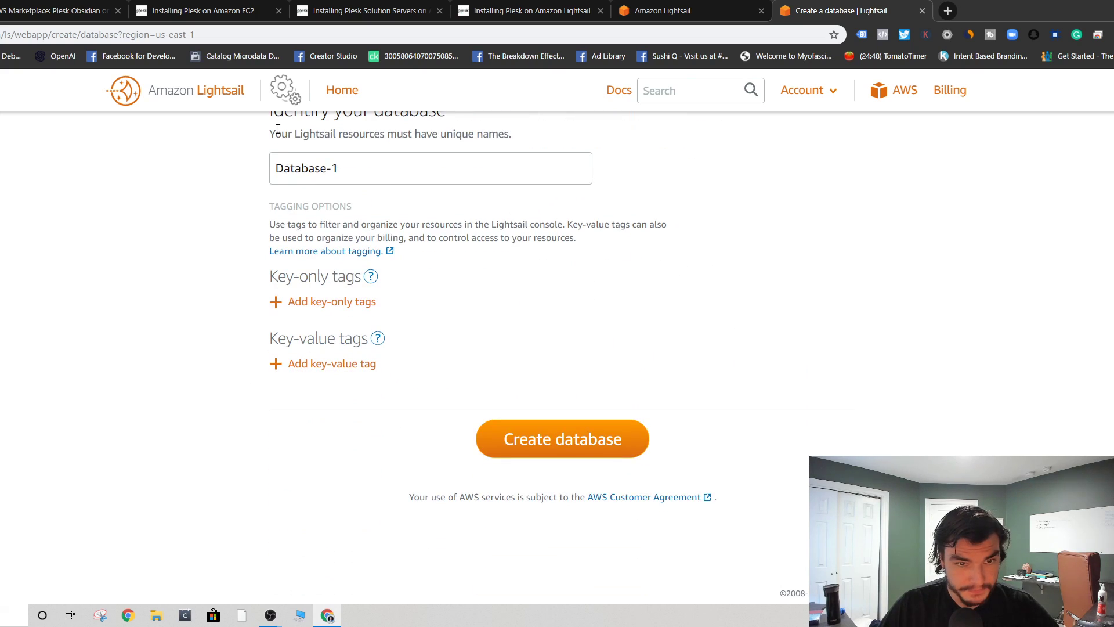
- Rename the database to plesk-db1 and create it
{"action": "left_click", "coordinate": [389, 172]}
{"action": "type", "text": "ver"}
{"action": "key", "text": "BackSpace"}
{"action": "key", "text": "BackSpace"}
{"action": "type", "text": "lesk"}
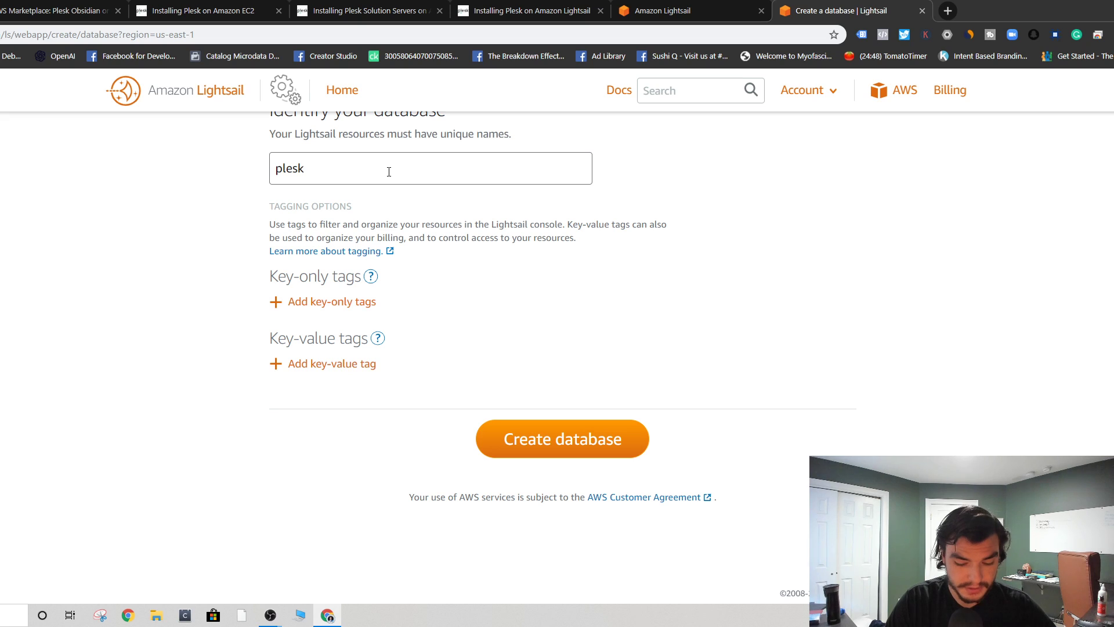
{"action": "type", "text": "-db1"}
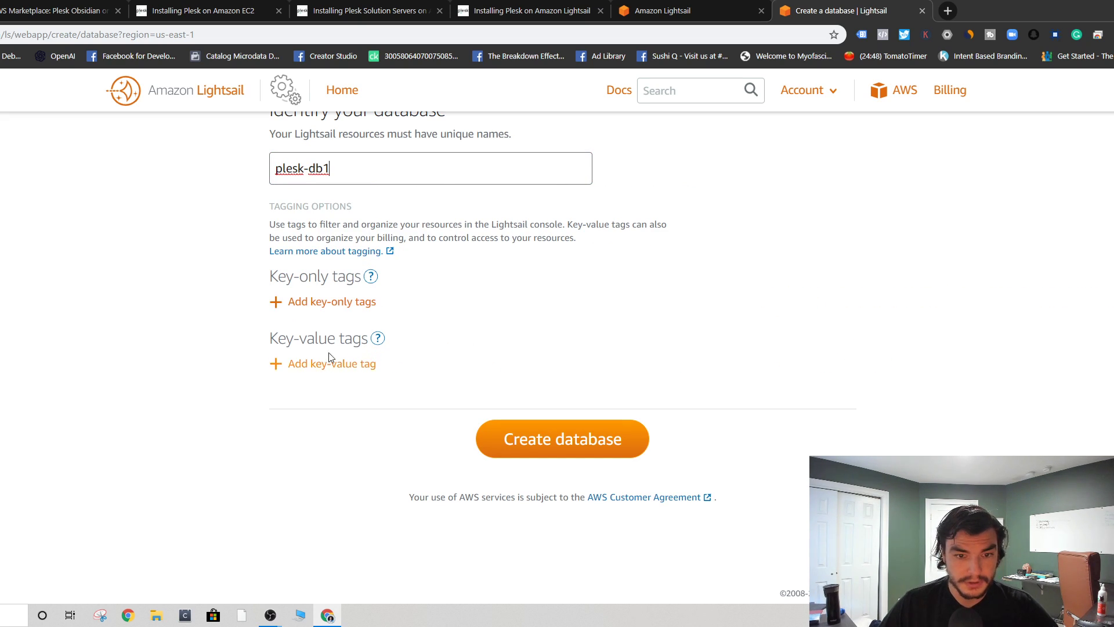
{"action": "scroll", "coordinate": [290, 366], "scroll_direction": "up", "scroll_amount": 20}
{"action": "scroll", "coordinate": [478, 274], "scroll_direction": "down", "scroll_amount": 15}
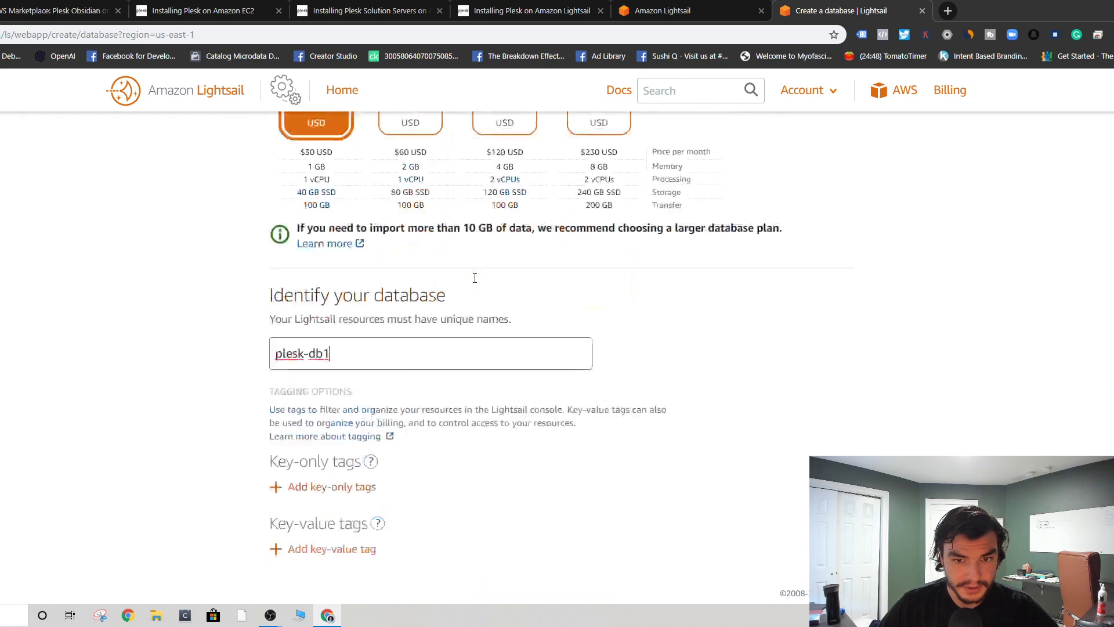
{"action": "left_click", "coordinate": [541, 567]}
{"action": "scroll", "coordinate": [566, 335], "scroll_direction": "up", "scroll_amount": 7}
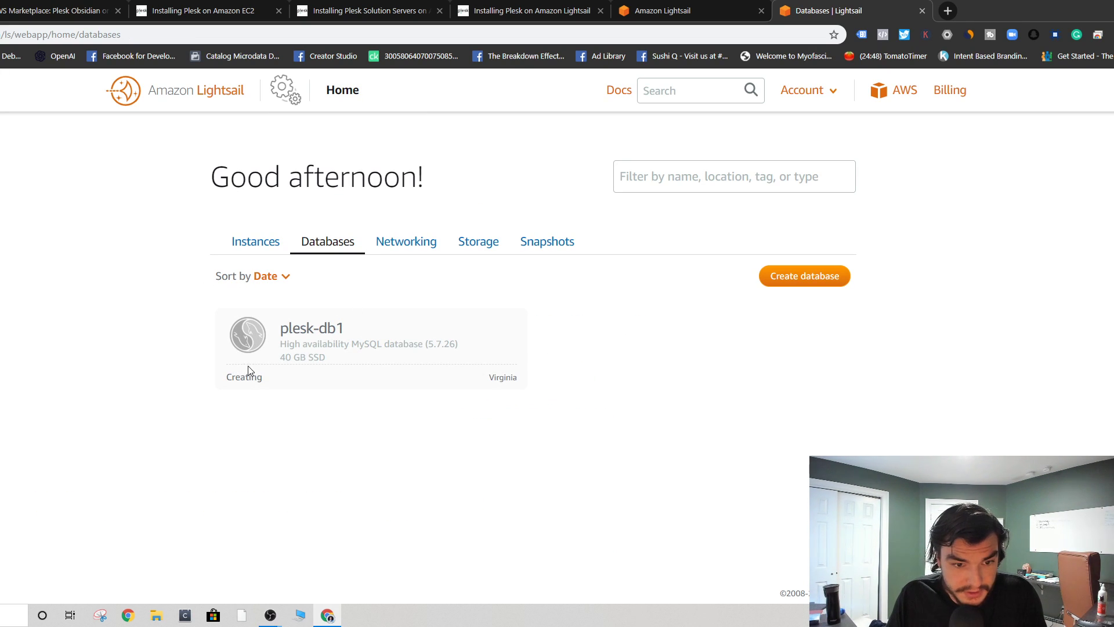
- Connect to veteran-hosting-plesk via browser SSH, then close the terminal after login fails
{"action": "left_click", "coordinate": [248, 243]}
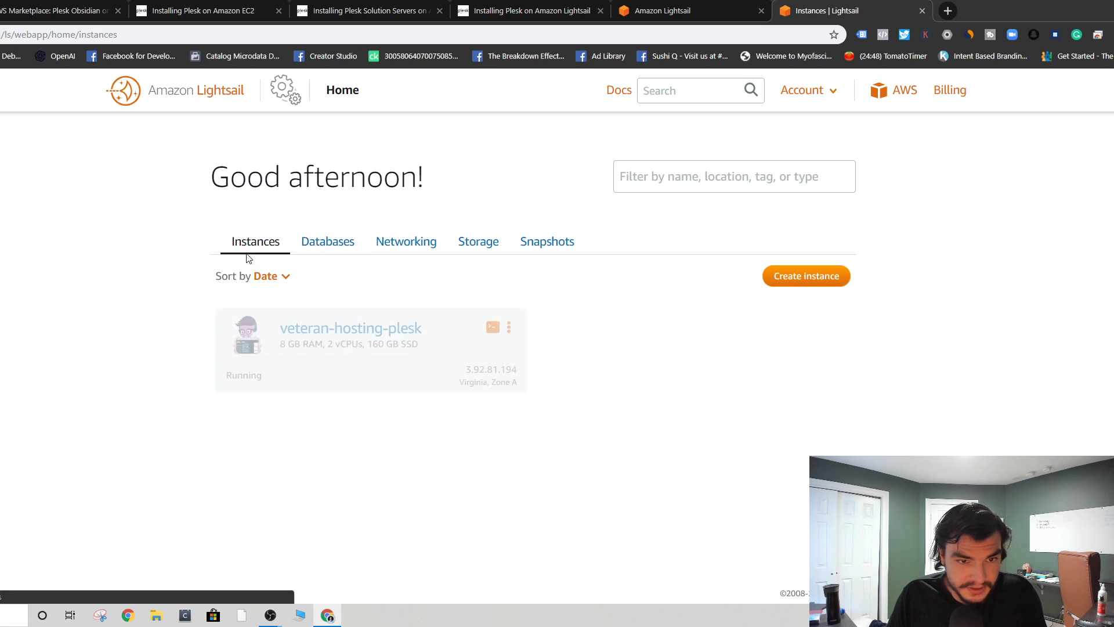
{"action": "left_click", "coordinate": [508, 328]}
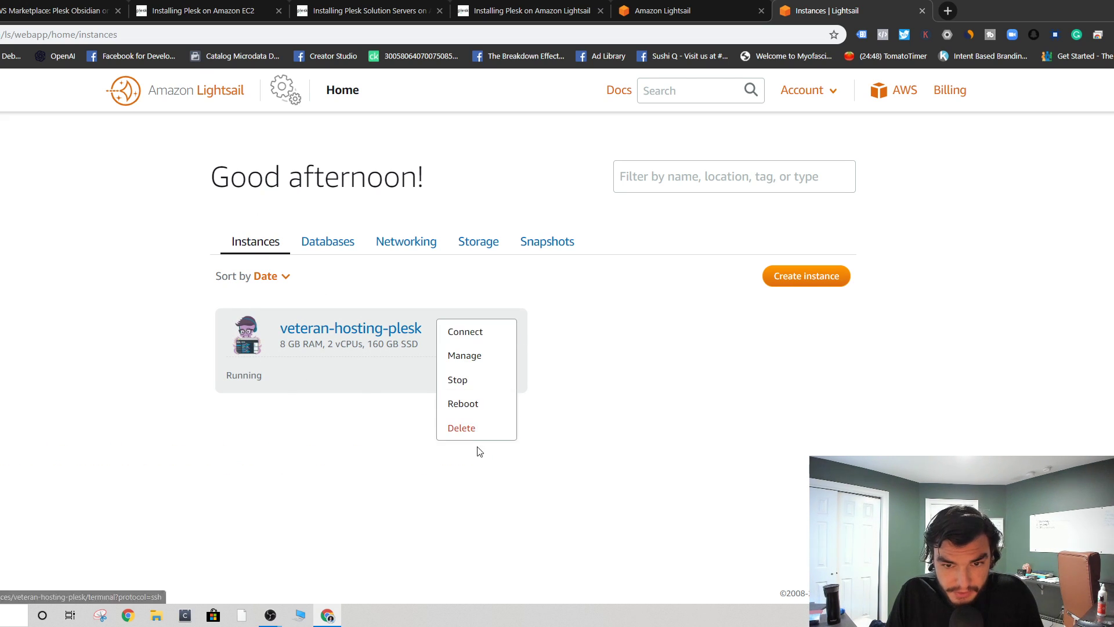
{"action": "left_click", "coordinate": [478, 339]}
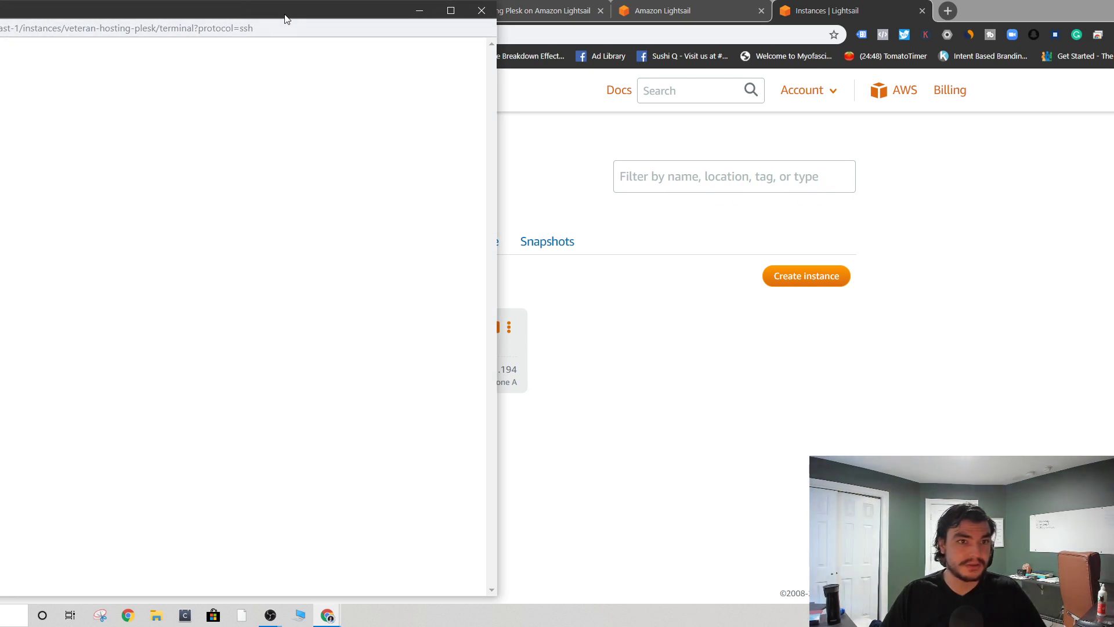
{"action": "left_click_drag", "start_coordinate": [281, 15], "coordinate": [835, 45]}
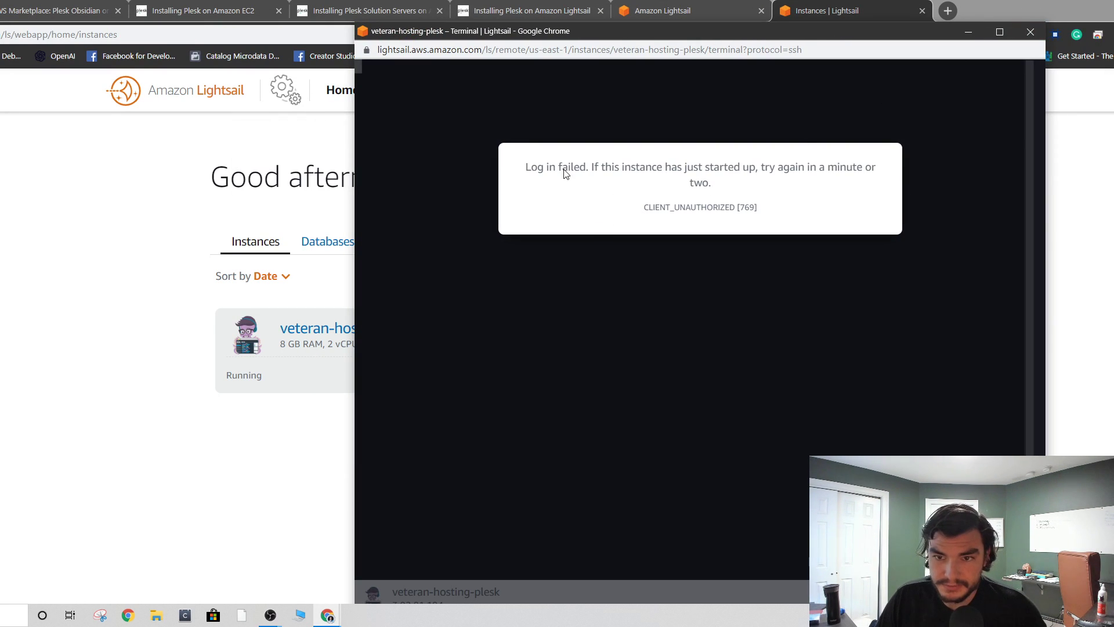
{"action": "left_click_drag", "start_coordinate": [564, 173], "coordinate": [865, 179]}
{"action": "left_click", "coordinate": [845, 199]}
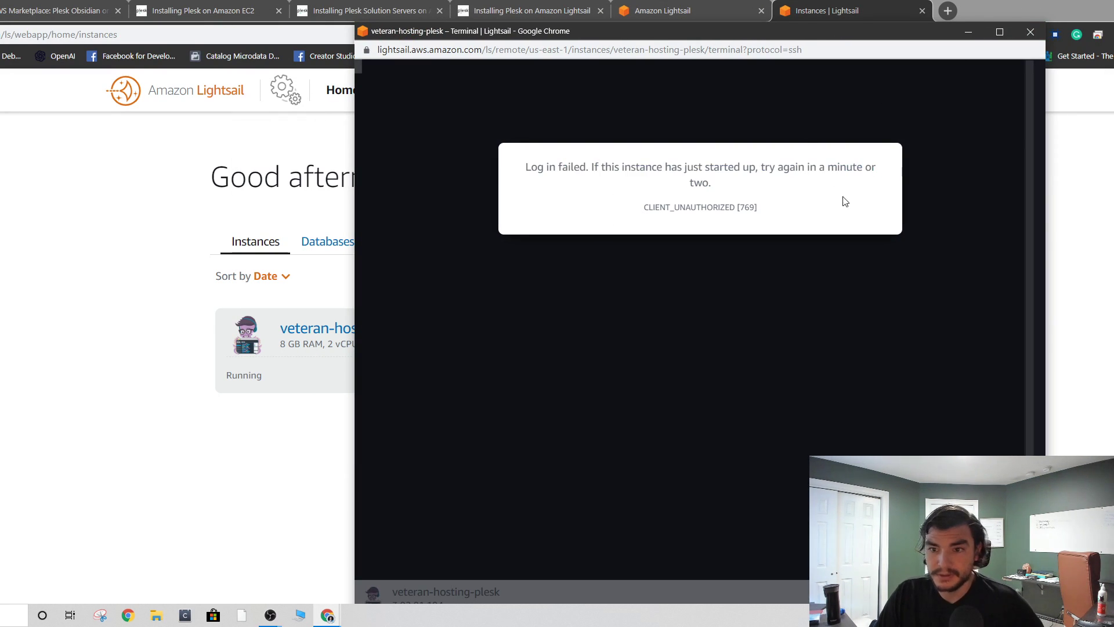
{"action": "left_click", "coordinate": [1029, 32]}
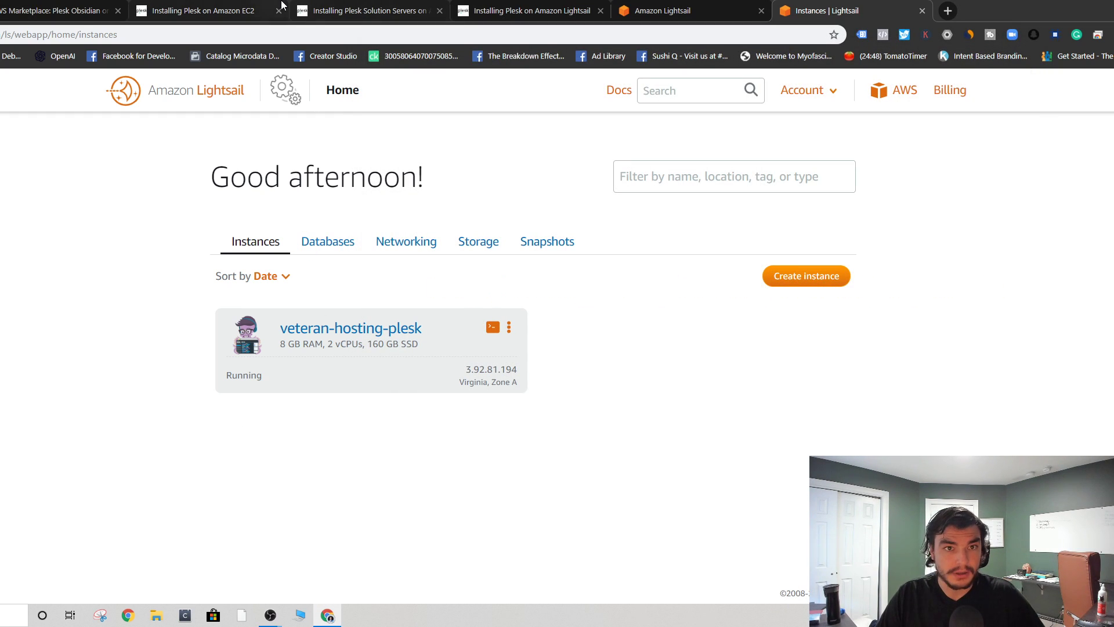
- Find the Installing Plesk on Amazon Lightsail guide and read its step 2 SSH instruction
{"action": "left_click", "coordinate": [267, 11]}
{"action": "left_click", "coordinate": [352, 5]}
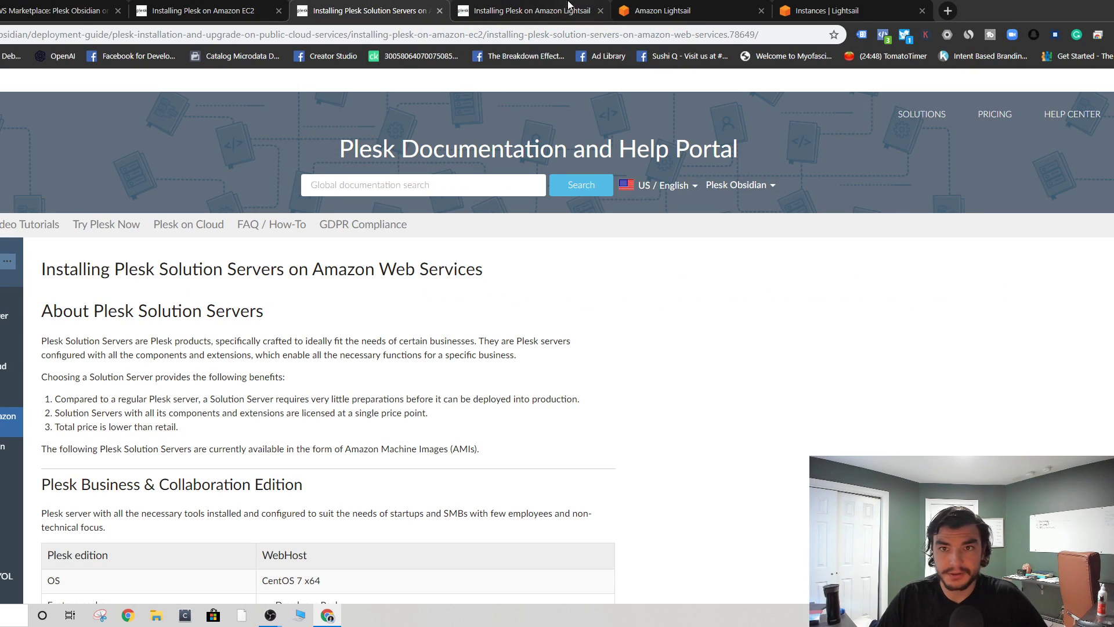
{"action": "left_click", "coordinate": [546, 5]}
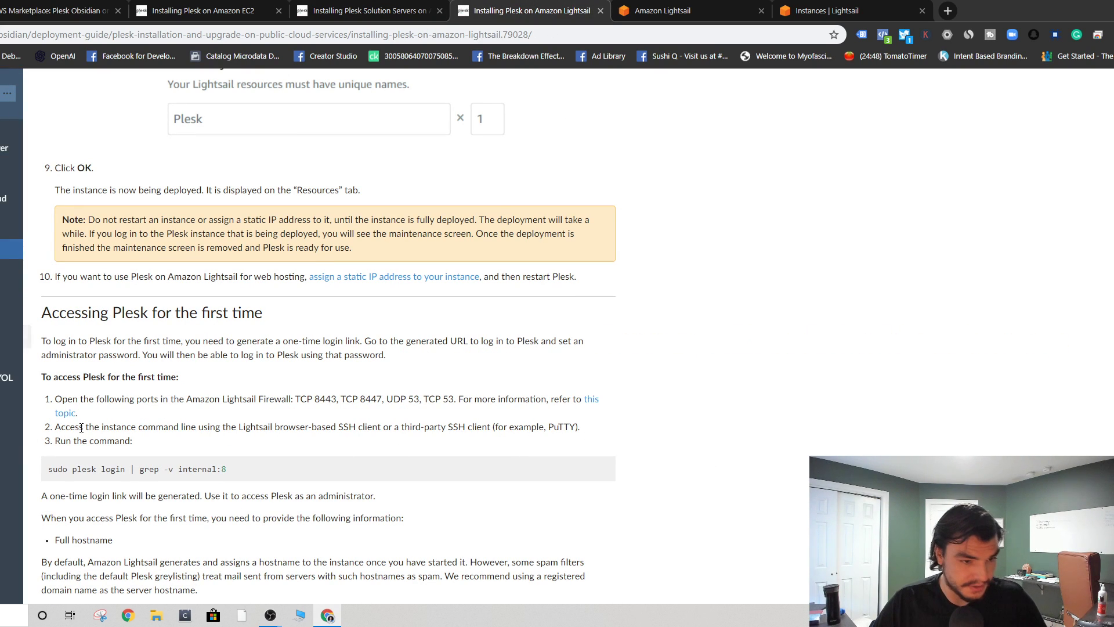
{"action": "left_click_drag", "start_coordinate": [59, 428], "coordinate": [131, 416]}
{"action": "left_click_drag", "start_coordinate": [231, 415], "coordinate": [628, 427]}
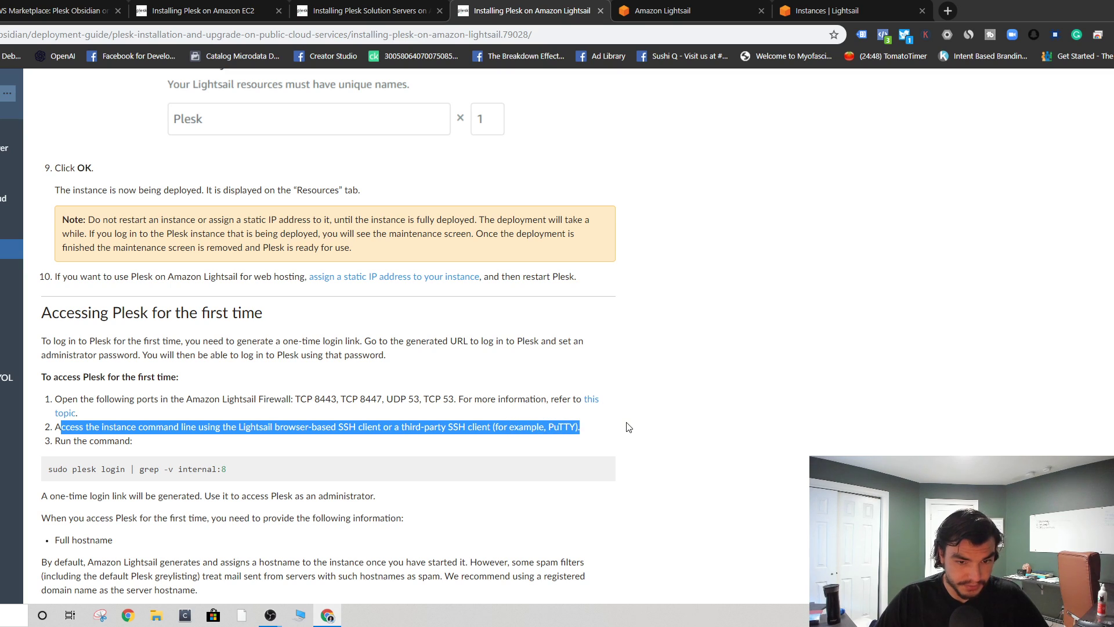
{"action": "left_click", "coordinate": [616, 427]}
- Copy the command sudo plesk login | grep -v internal:8 and return to Lightsail instances
{"action": "left_click_drag", "start_coordinate": [244, 461], "coordinate": [45, 471]}
{"action": "right_click", "coordinate": [55, 468]}
{"action": "left_click", "coordinate": [74, 478]}
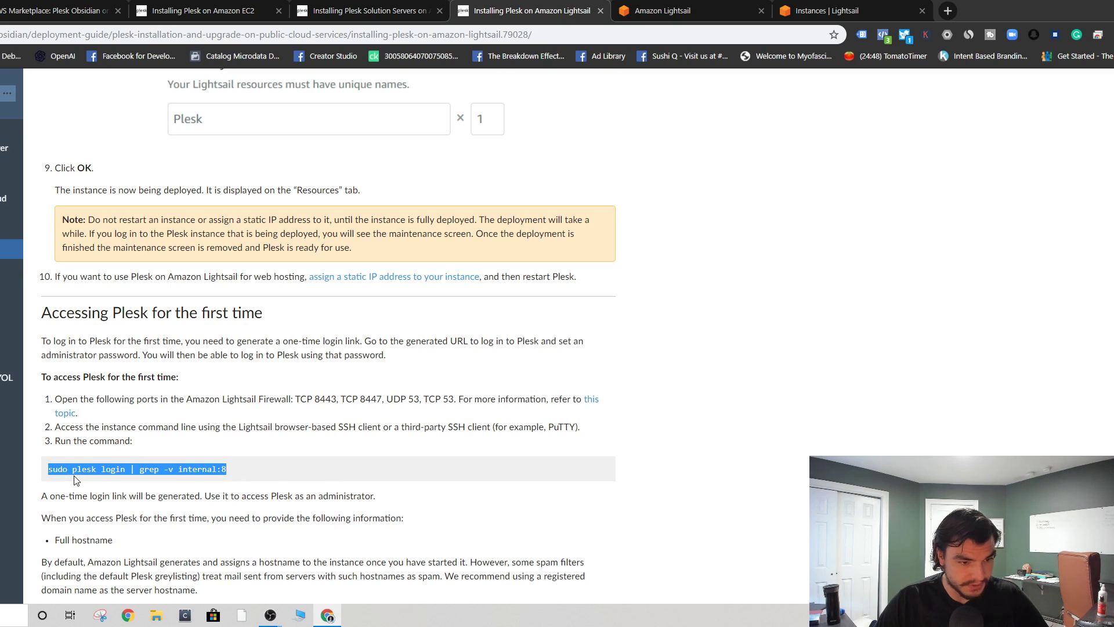
{"action": "left_click", "coordinate": [661, 10]}
{"action": "left_click", "coordinate": [873, 5]}
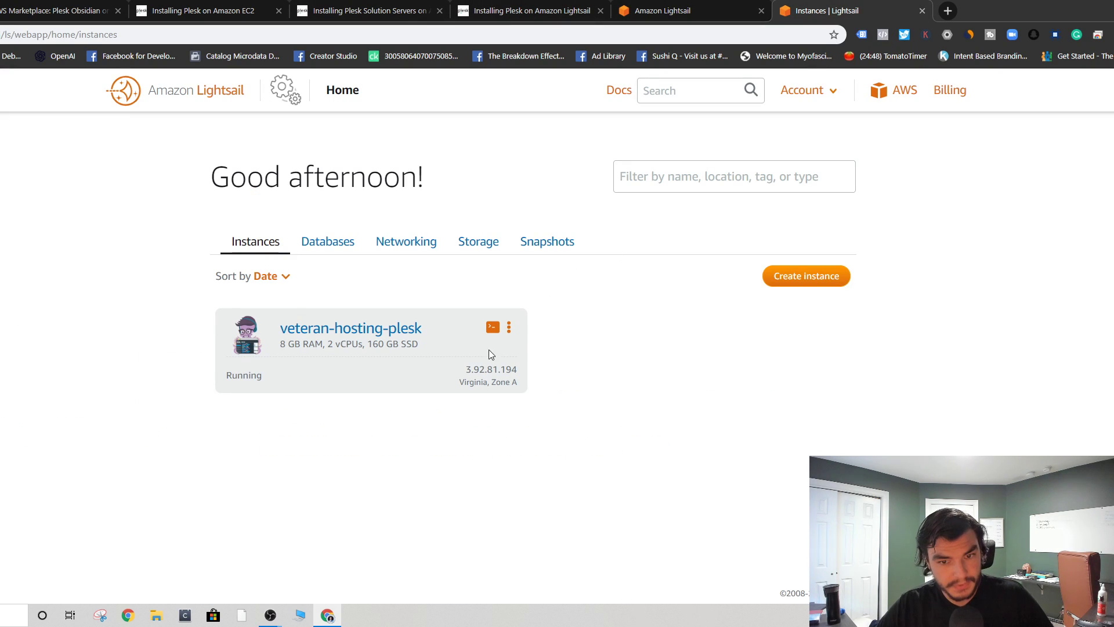
- Open and close a browser SSH terminal for veteran-hosting-plesk
{"action": "left_click", "coordinate": [492, 327]}
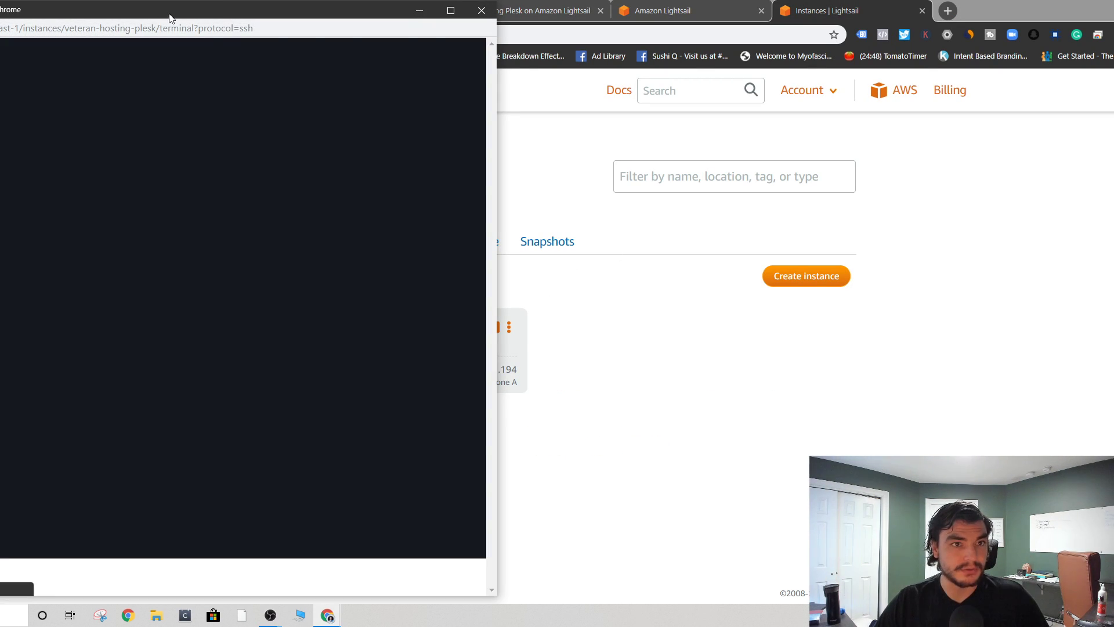
{"action": "left_click_drag", "start_coordinate": [170, 18], "coordinate": [780, 64]}
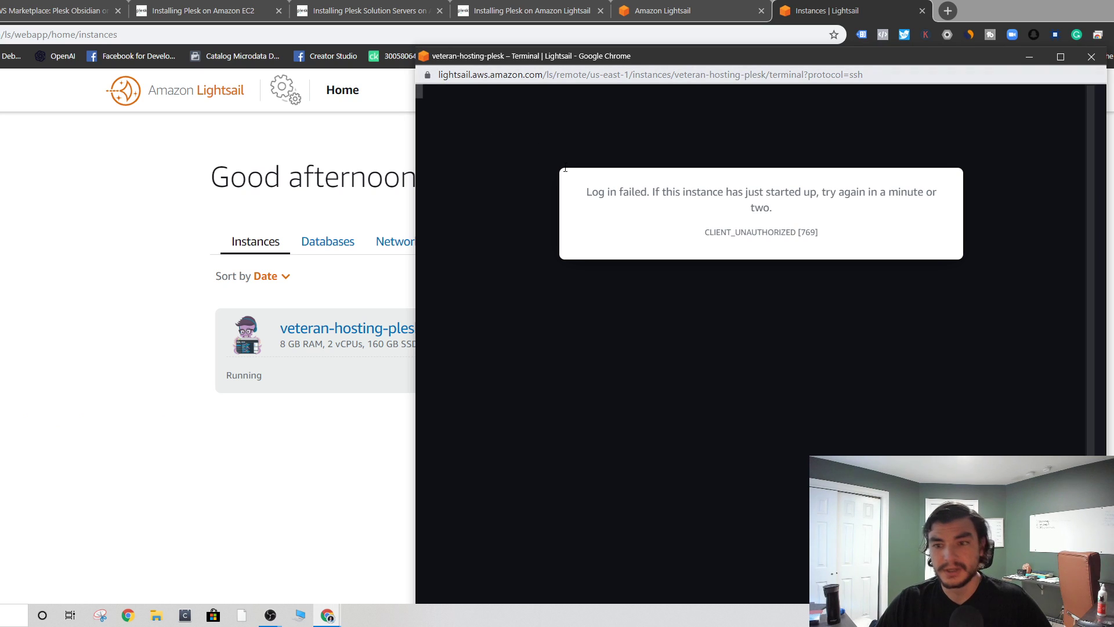
{"action": "left_click", "coordinate": [1090, 56]}
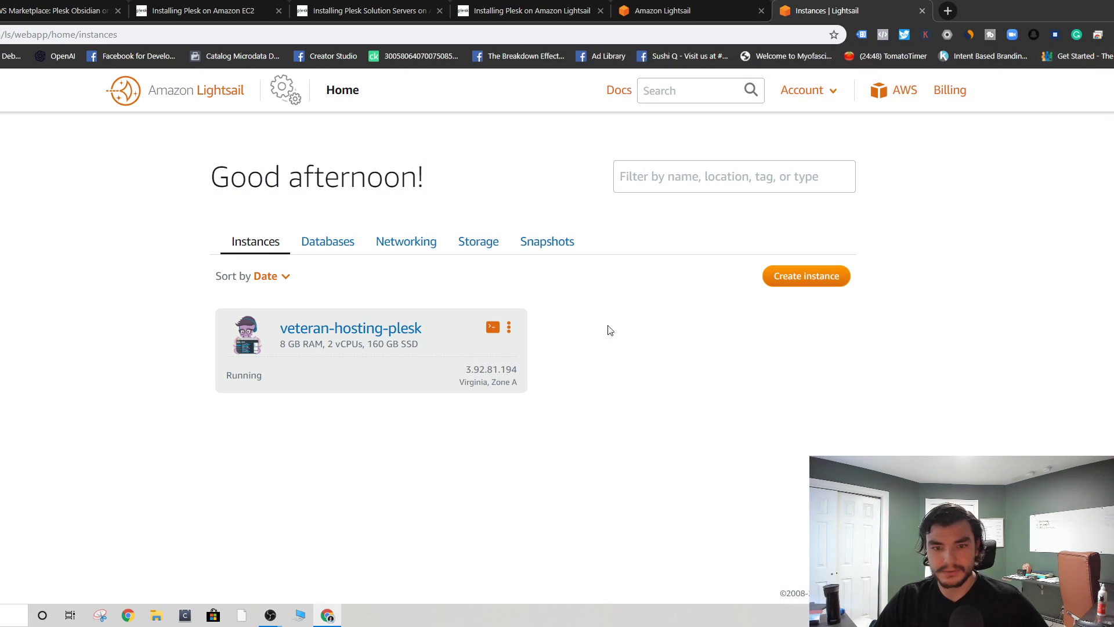
- Open veteran-hosting-plesk's management page and load public IP 3.92.81.194 in a new tab
{"action": "left_click", "coordinate": [509, 329]}
{"action": "left_click", "coordinate": [482, 357]}
{"action": "scroll", "coordinate": [551, 353], "scroll_direction": "down", "scroll_amount": 4}
{"action": "scroll", "coordinate": [535, 344], "scroll_direction": "up", "scroll_amount": 3}
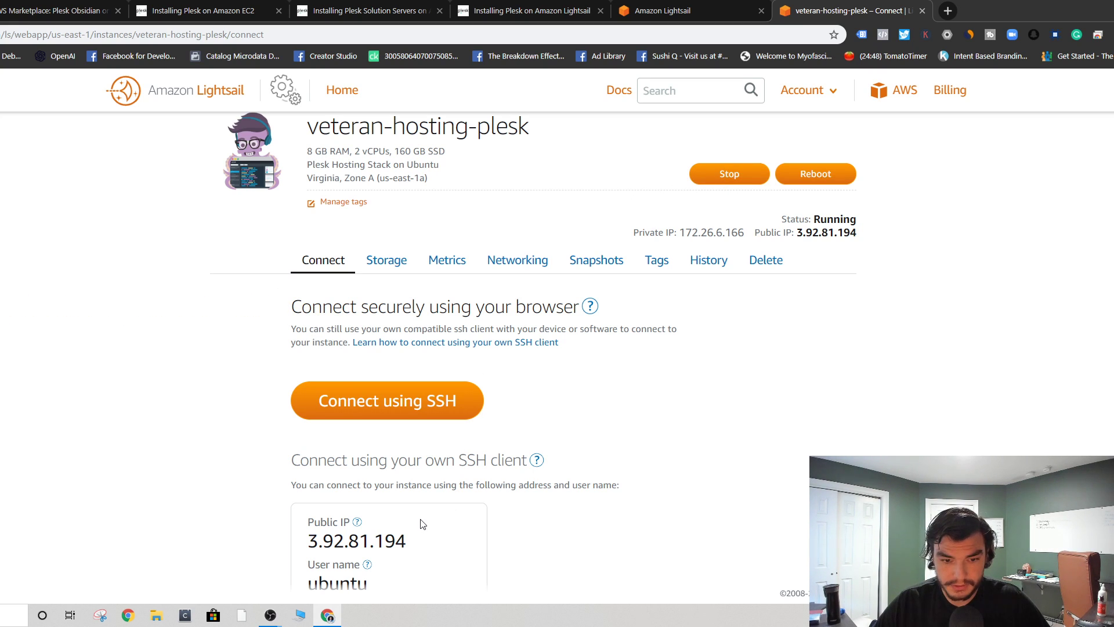
{"action": "left_click_drag", "start_coordinate": [407, 542], "coordinate": [294, 543]}
{"action": "right_click", "coordinate": [367, 557]}
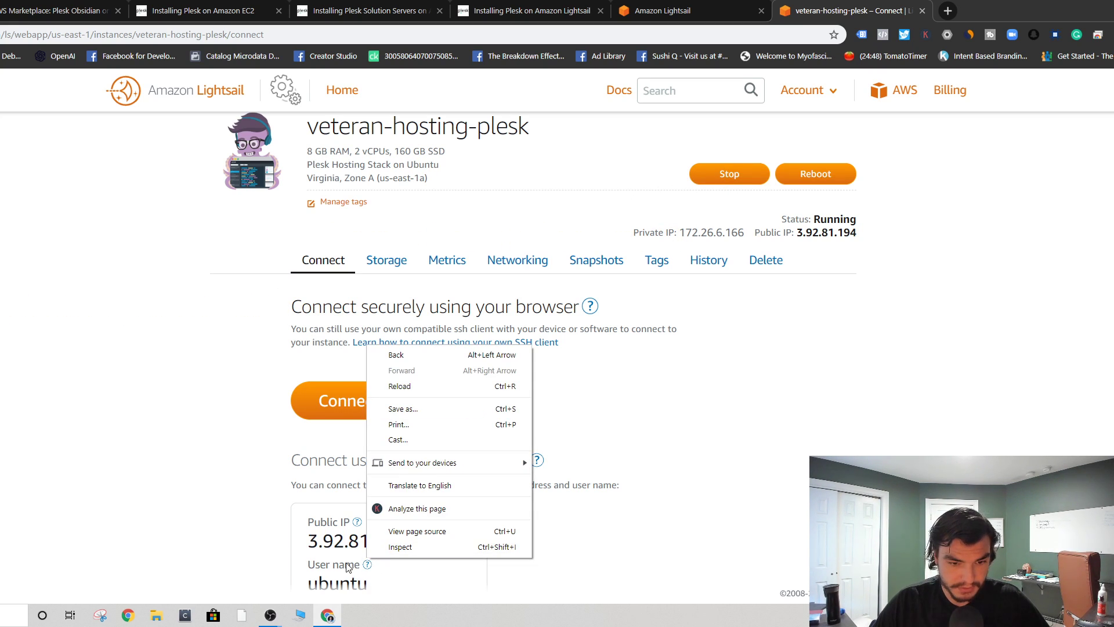
{"action": "left_click", "coordinate": [335, 551]}
{"action": "right_click", "coordinate": [335, 551]}
{"action": "left_click", "coordinate": [372, 474]}
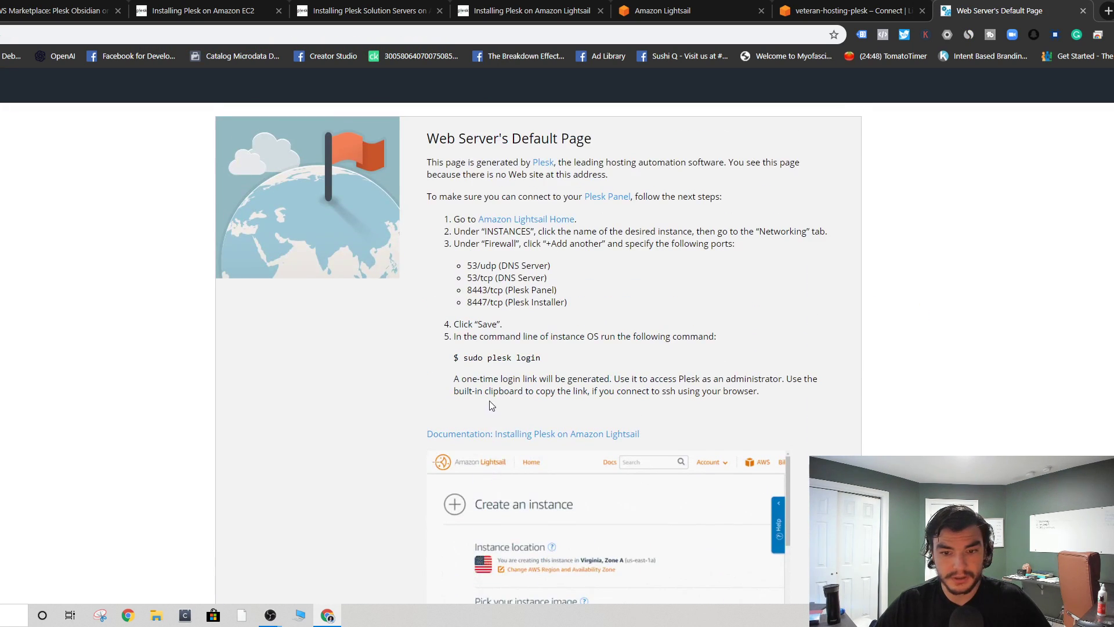
- Read the required firewall ports, then snap the Plesk default page into its own half-screen window
{"action": "left_click_drag", "start_coordinate": [426, 164], "coordinate": [883, 180]}
{"action": "left_click", "coordinate": [884, 183]}
{"action": "left_click_drag", "start_coordinate": [427, 197], "coordinate": [873, 223]}
{"action": "left_click", "coordinate": [778, 253]}
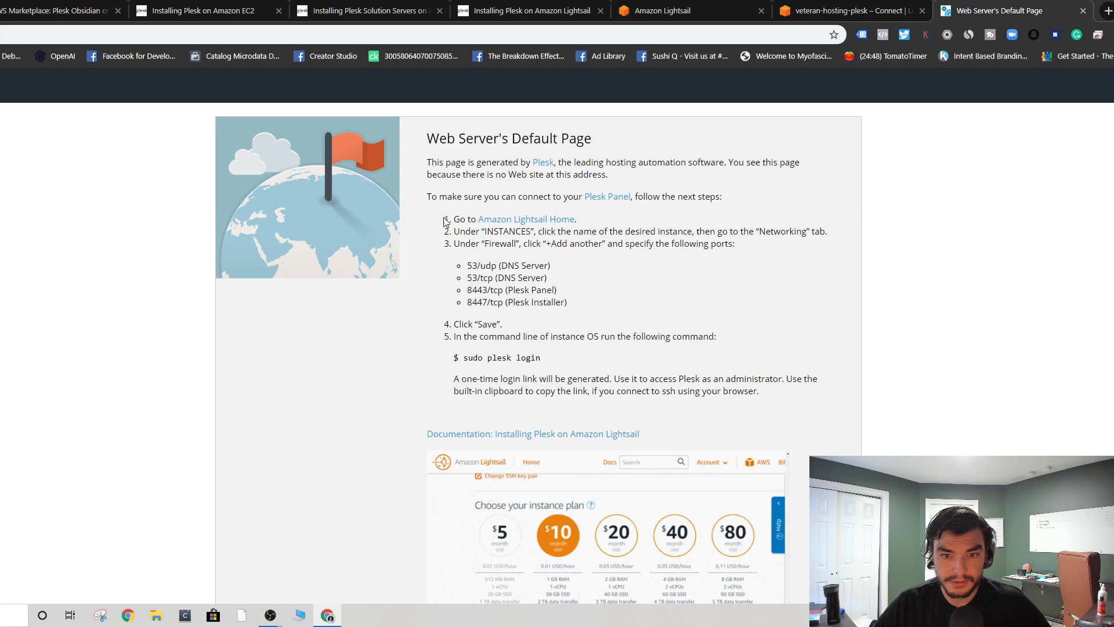
{"action": "scroll", "coordinate": [446, 222], "scroll_direction": "down", "scroll_amount": 1}
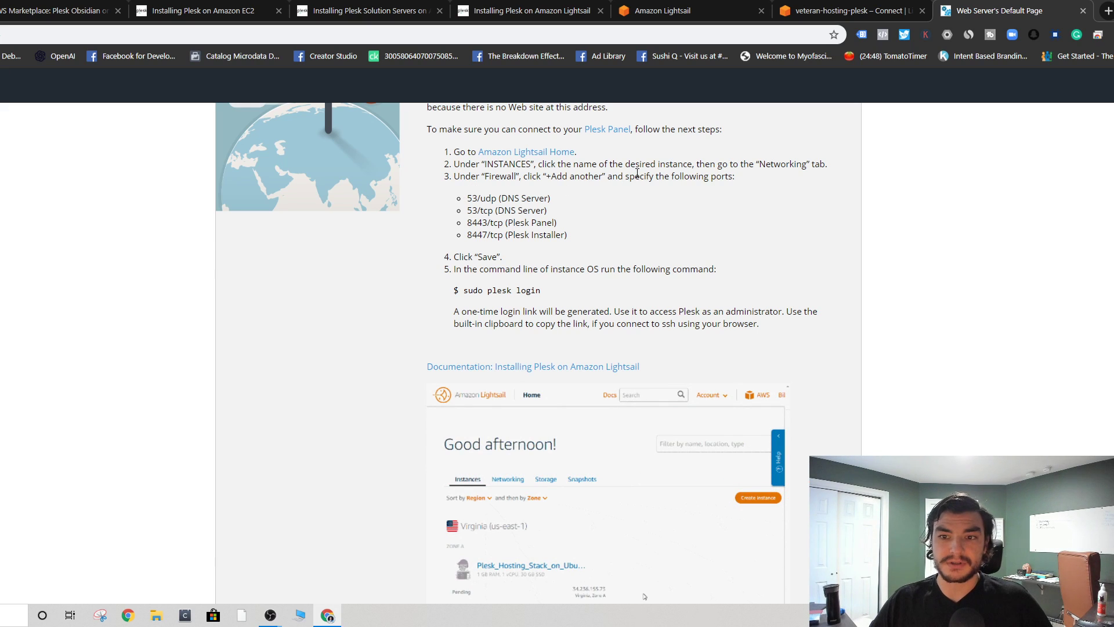
{"action": "left_click_drag", "start_coordinate": [568, 235], "coordinate": [462, 204]}
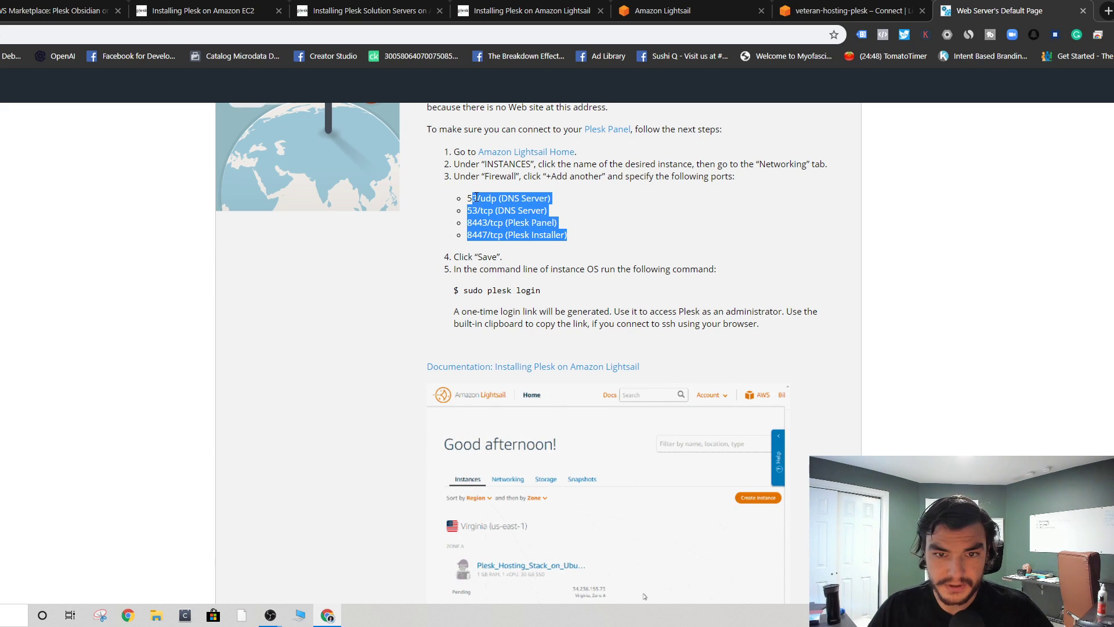
{"action": "left_click", "coordinate": [474, 198]}
{"action": "left_click_drag", "start_coordinate": [966, 6], "coordinate": [0, 70]}
{"action": "left_click", "coordinate": [805, 240]}
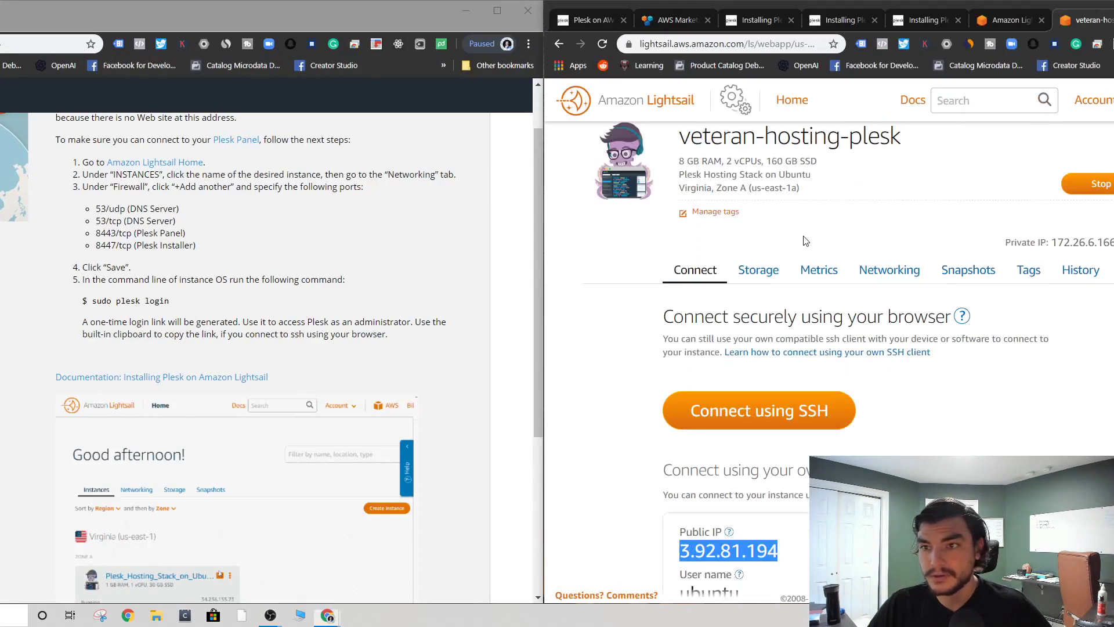
- Tile Lightsail beside the Plesk page, show the firewall rules (TCP 22, 80, 443), and add a rule row
{"action": "key", "text": "super+Left"}
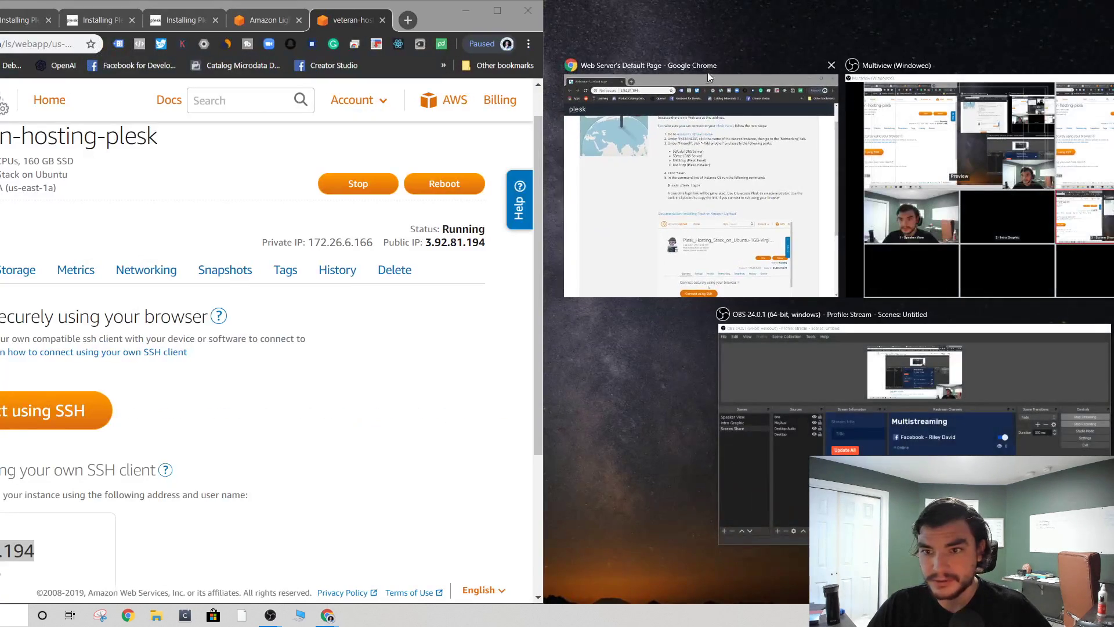
{"action": "left_click", "coordinate": [764, 165]}
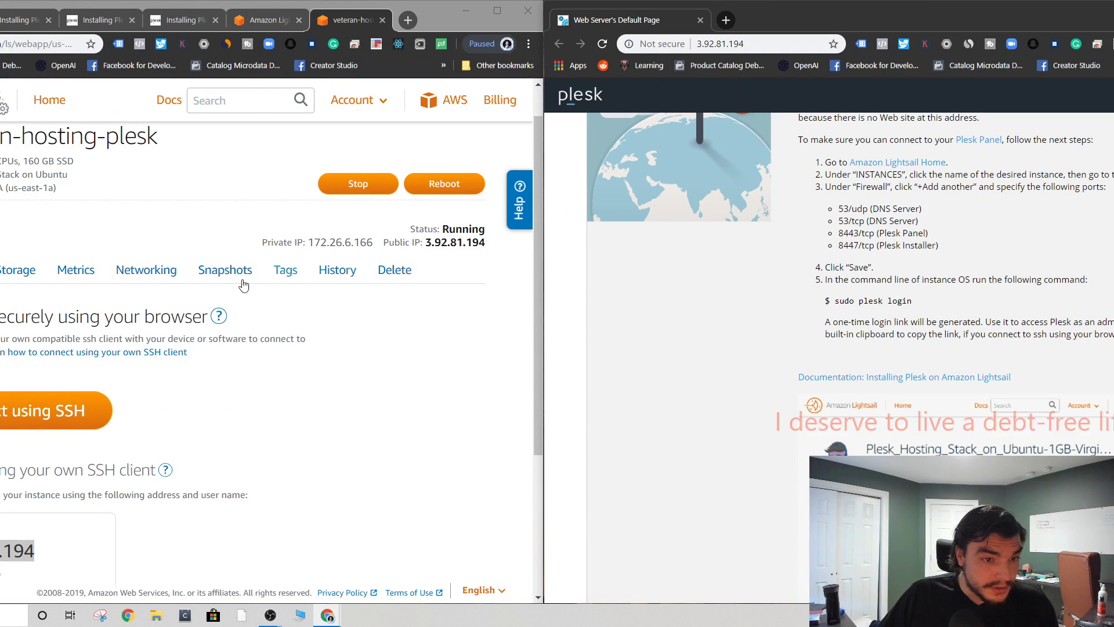
{"action": "left_click", "coordinate": [145, 269]}
{"action": "scroll", "coordinate": [266, 335], "scroll_direction": "down", "scroll_amount": 4}
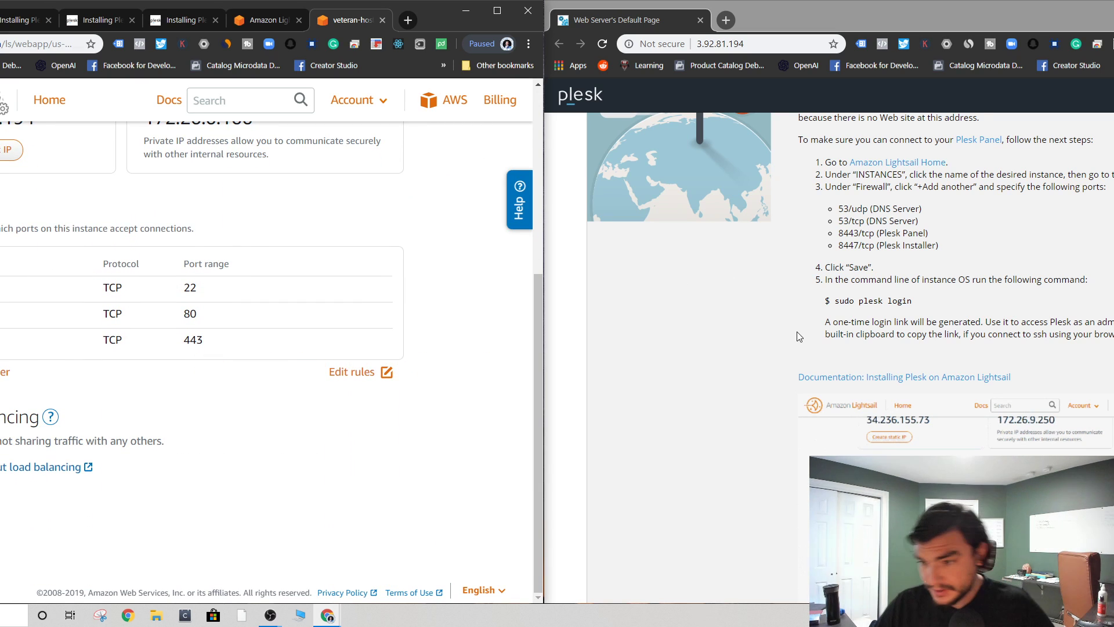
{"action": "scroll", "coordinate": [812, 347], "scroll_direction": "up", "scroll_amount": 1}
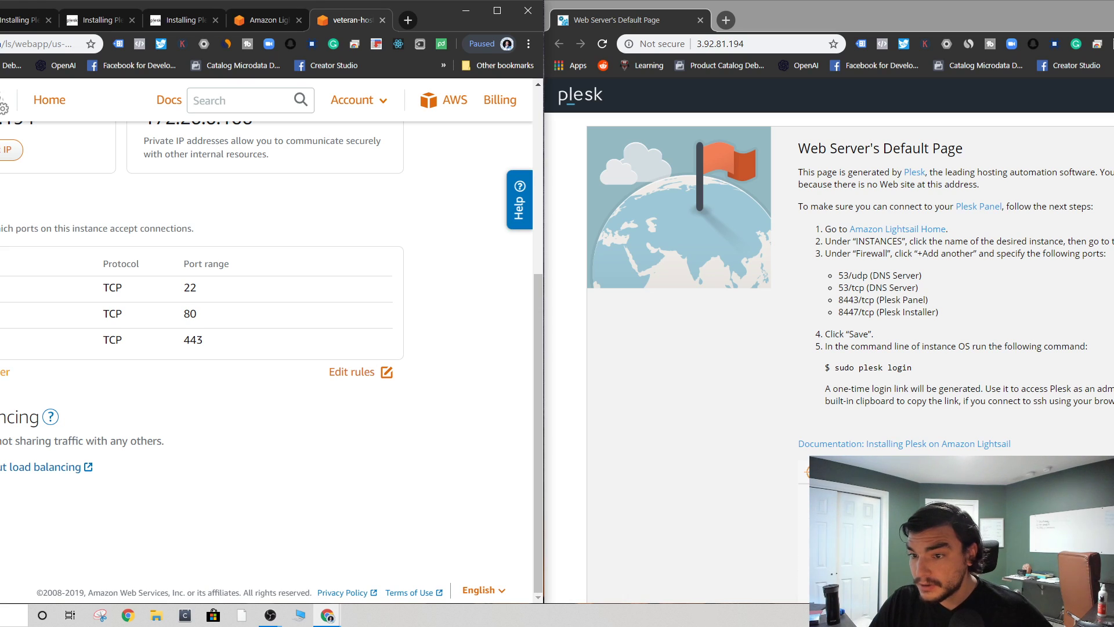
{"action": "left_click", "coordinate": [5, 371]}
- Set the new rule's protocol to UDP with port 53
{"action": "left_click", "coordinate": [17, 412]}
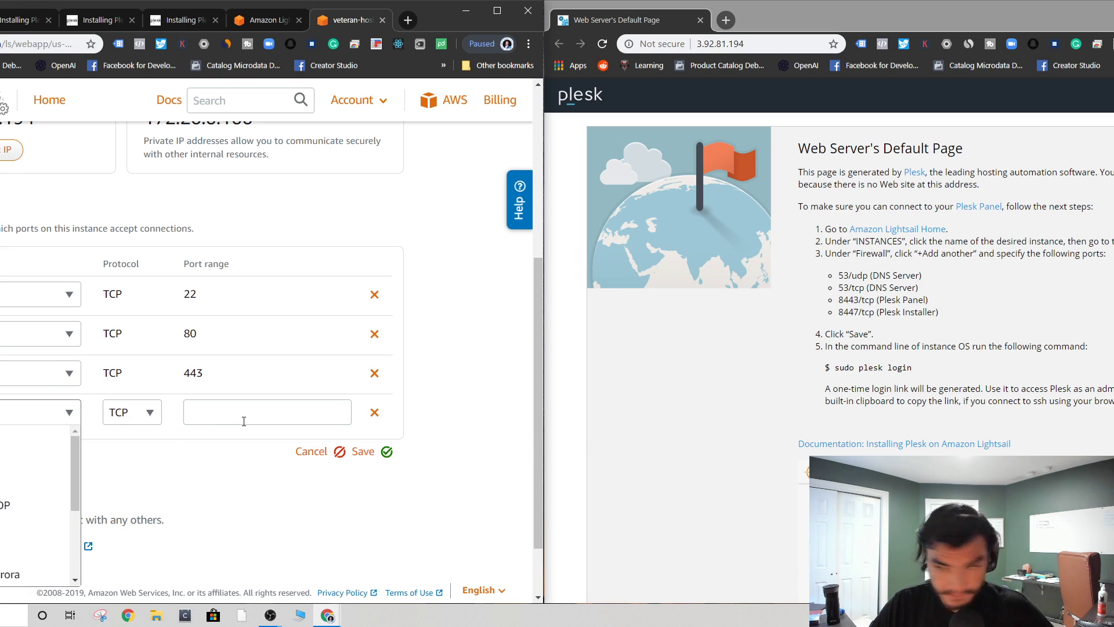
{"action": "left_click", "coordinate": [154, 423]}
{"action": "left_click", "coordinate": [149, 414]}
{"action": "left_click", "coordinate": [154, 460]}
{"action": "left_click", "coordinate": [232, 411]}
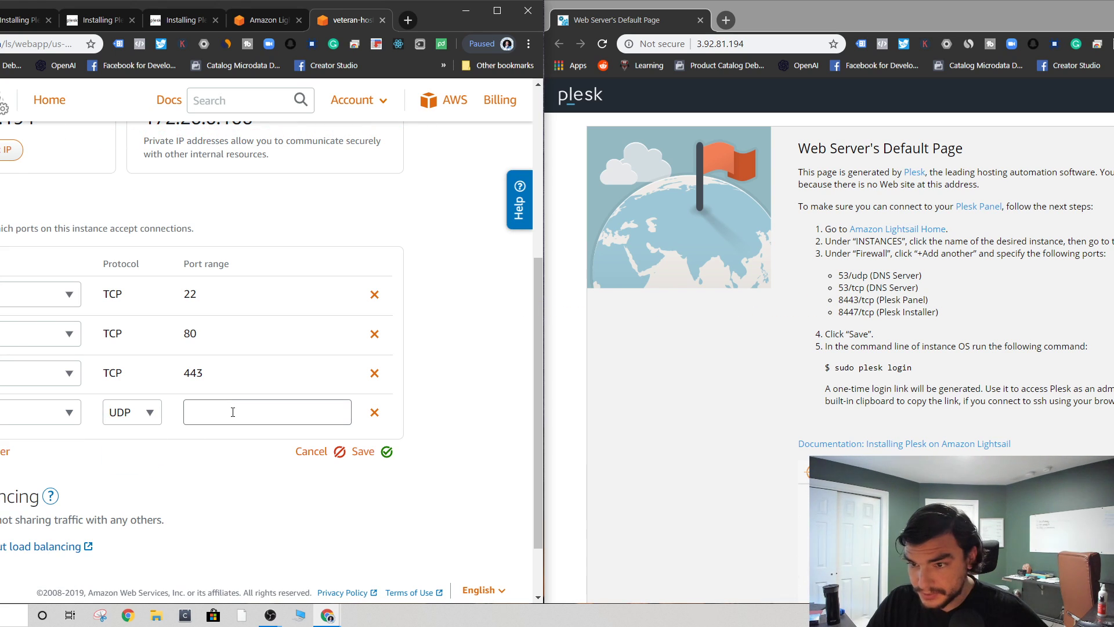
{"action": "left_click", "coordinate": [207, 459]}
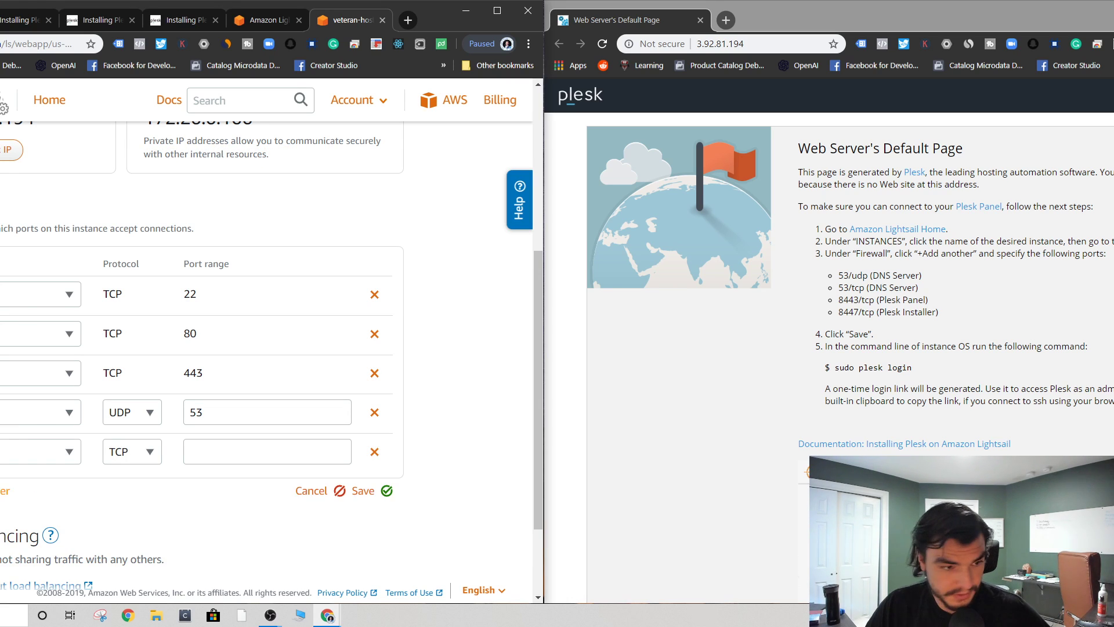
- Change the fourth rule's application to DNS (TCP 53)
{"action": "left_click", "coordinate": [7, 416]}
{"action": "scroll", "coordinate": [16, 462], "scroll_direction": "down", "scroll_amount": 3}
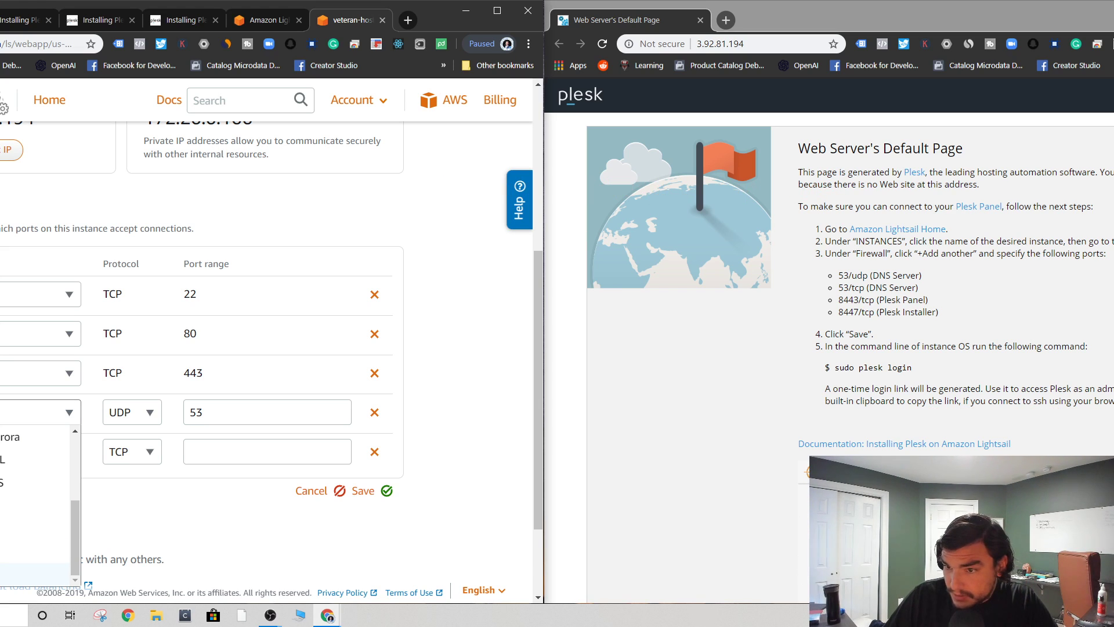
{"action": "scroll", "coordinate": [15, 548], "scroll_direction": "up", "scroll_amount": 2}
{"action": "scroll", "coordinate": [15, 516], "scroll_direction": "down", "scroll_amount": 2}
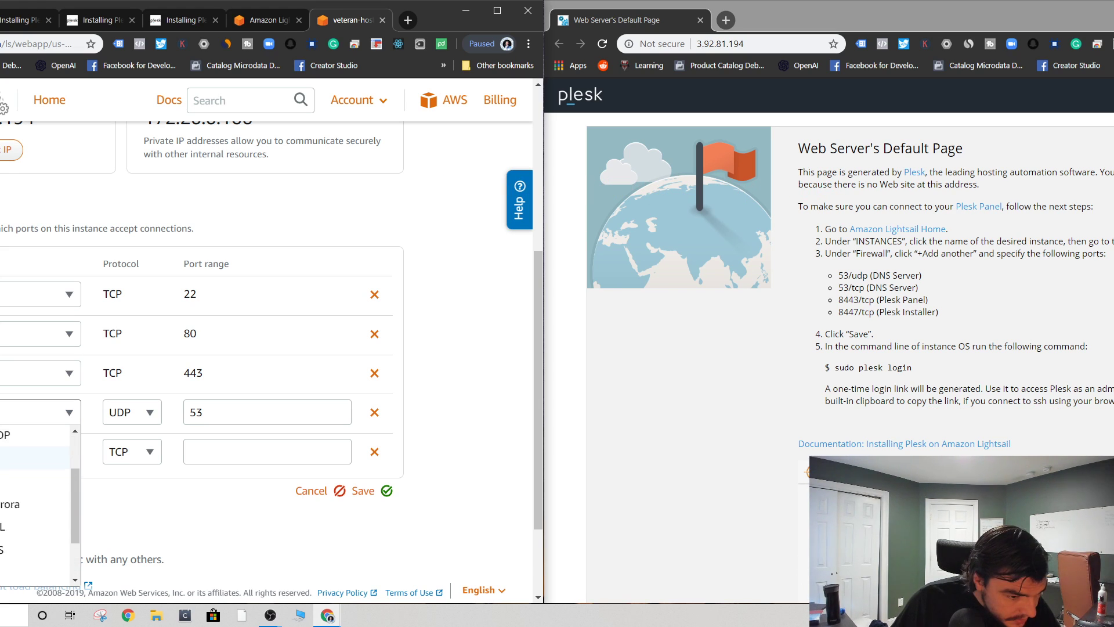
{"action": "scroll", "coordinate": [16, 462], "scroll_direction": "down", "scroll_amount": 1}
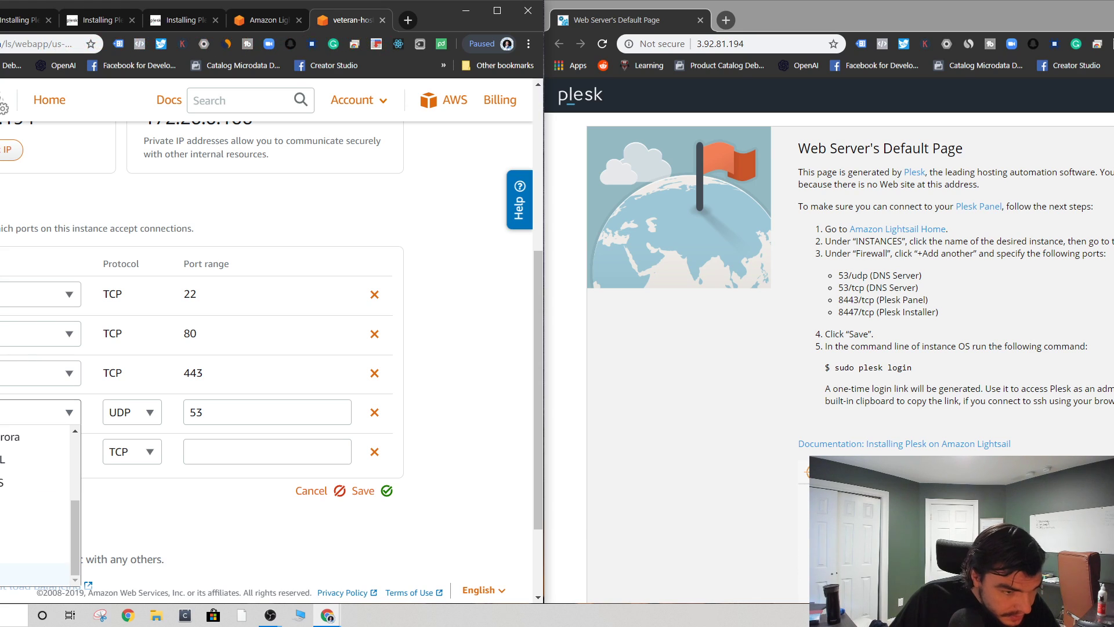
{"action": "left_click", "coordinate": [15, 551]}
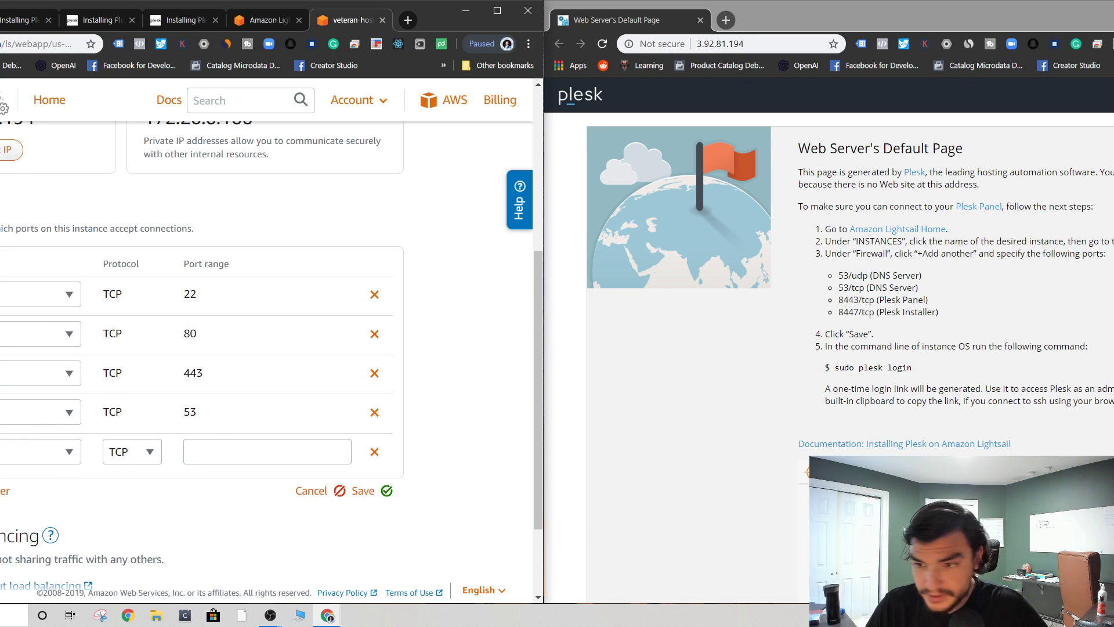
- Set the fifth rule's application to DNS (UDP 53)
{"action": "left_click", "coordinate": [35, 451]}
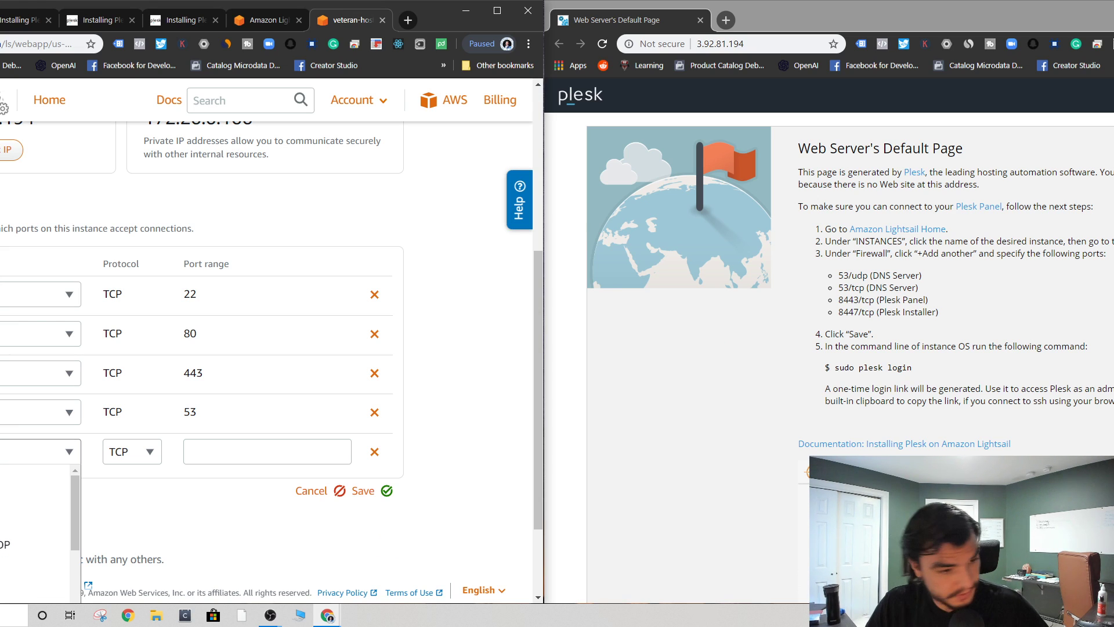
{"action": "scroll", "coordinate": [12, 407], "scroll_direction": "down", "scroll_amount": 2}
{"action": "scroll", "coordinate": [12, 423], "scroll_direction": "down", "scroll_amount": 3}
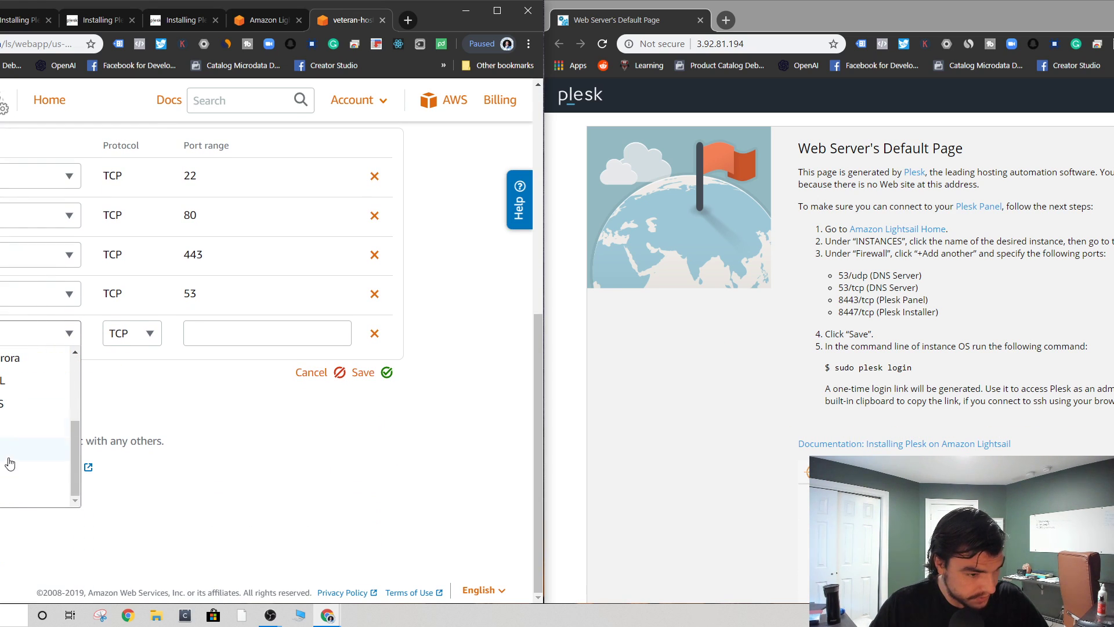
{"action": "left_click", "coordinate": [2, 475]}
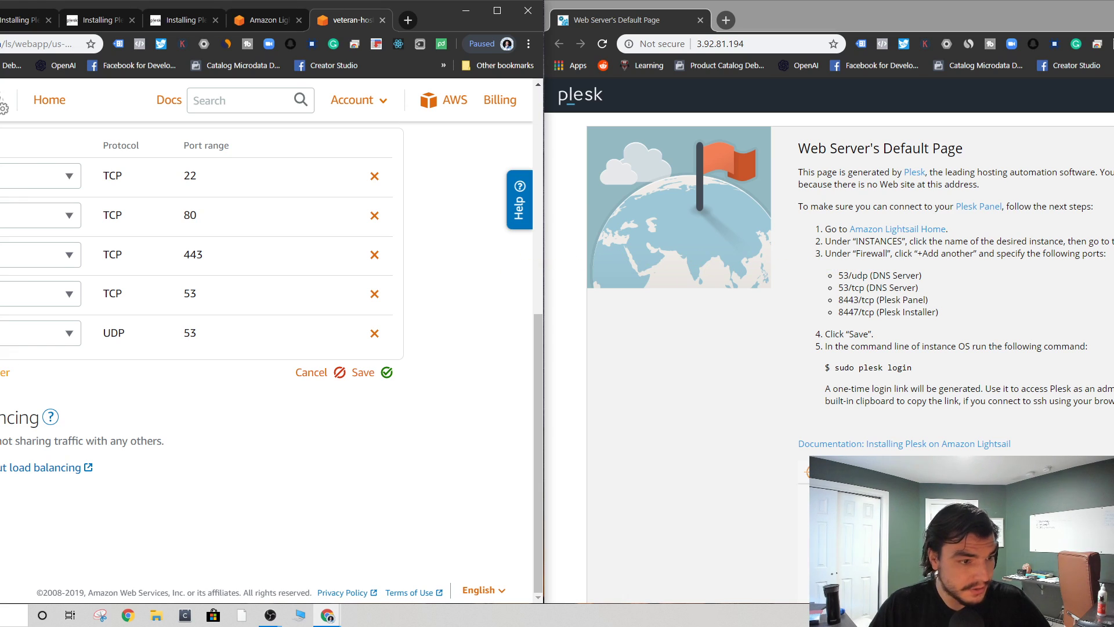
- Add another firewall rule row and pick an application type for it
{"action": "left_click", "coordinate": [3, 372]}
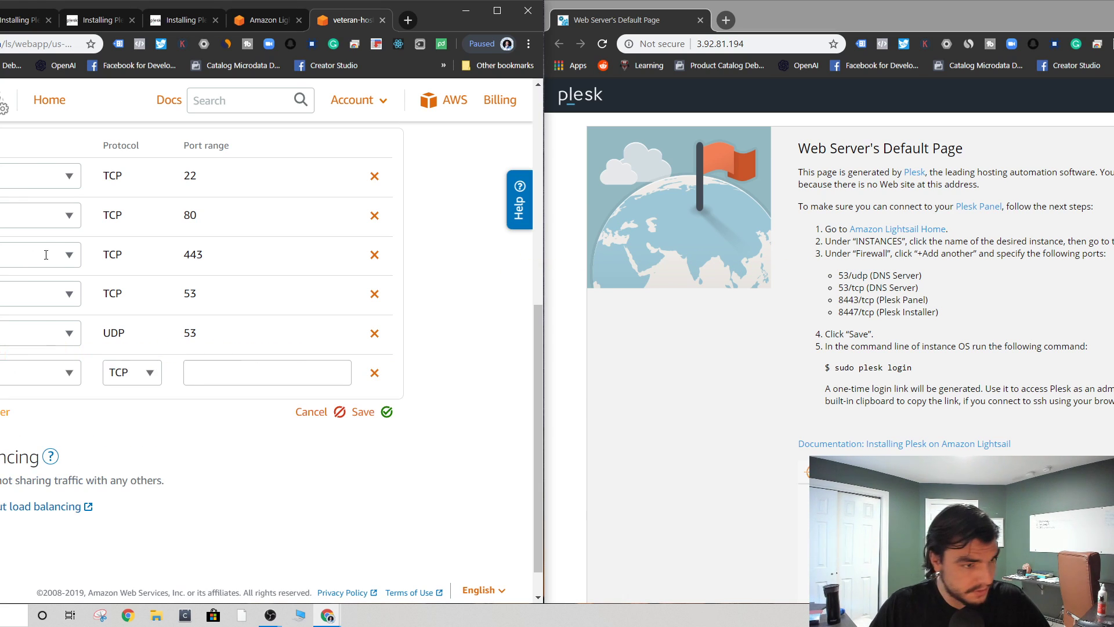
{"action": "left_click", "coordinate": [4, 374]}
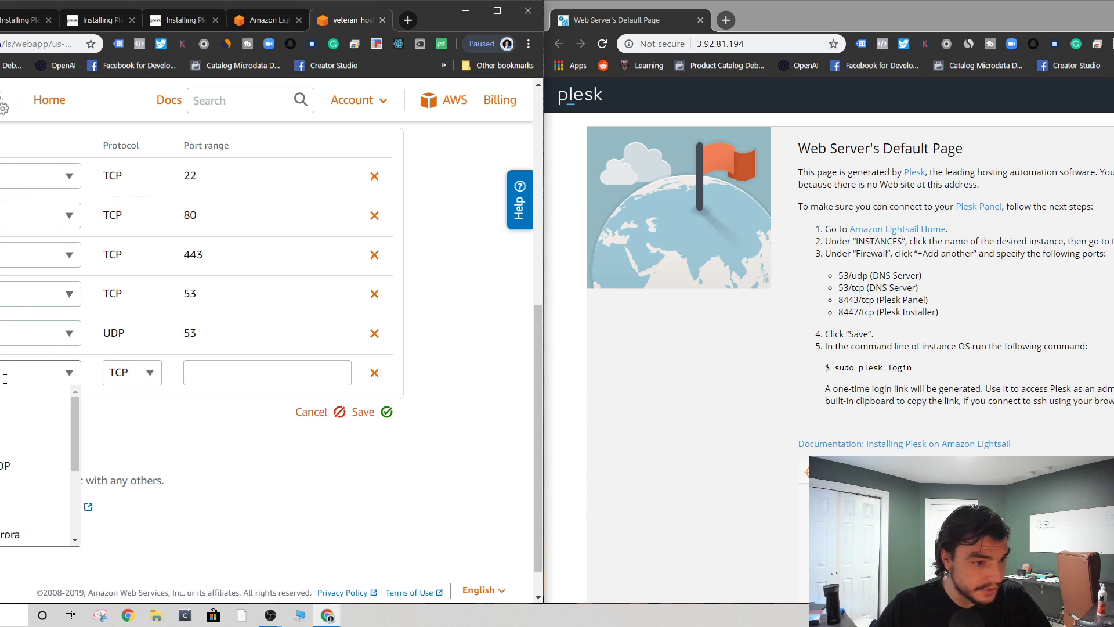
{"action": "scroll", "coordinate": [5, 458], "scroll_direction": "down", "scroll_amount": 5}
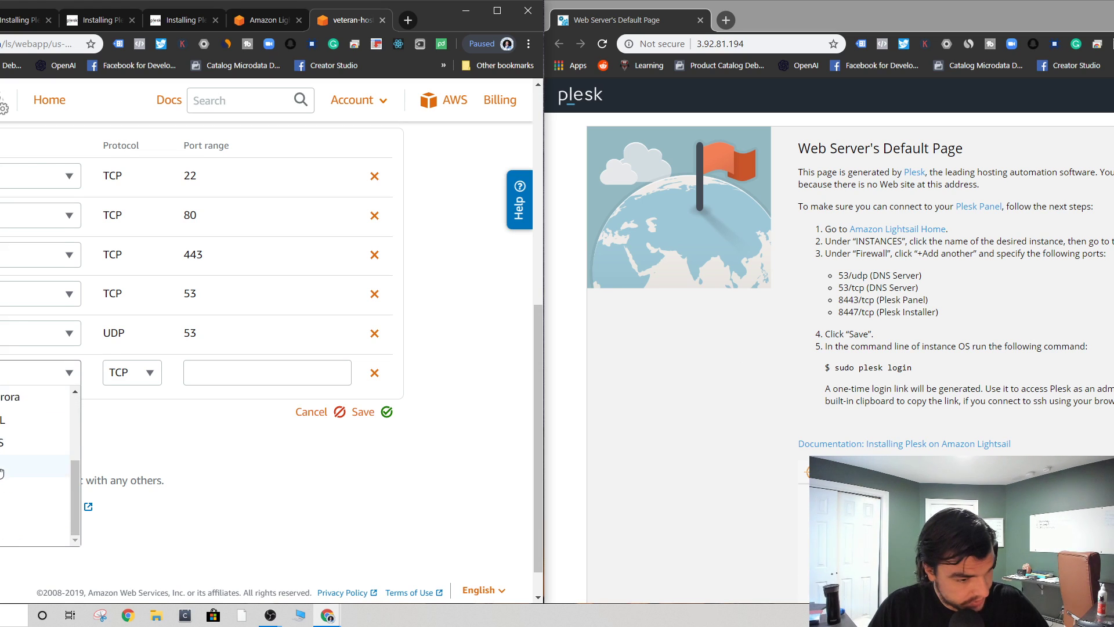
{"action": "scroll", "coordinate": [8, 454], "scroll_direction": "up", "scroll_amount": 3}
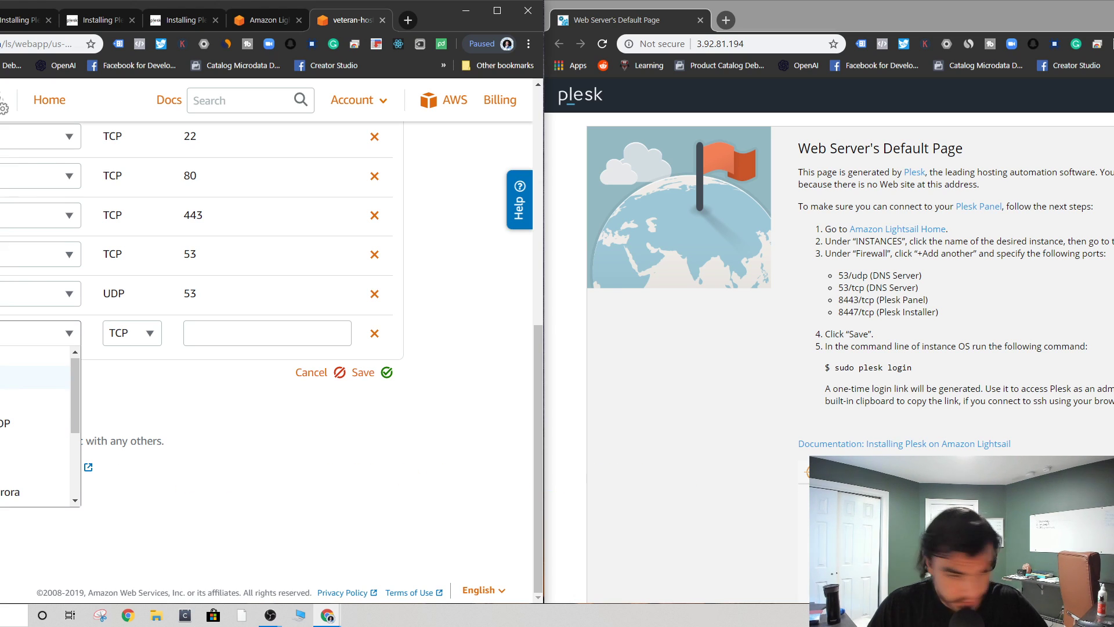
{"action": "scroll", "coordinate": [7, 397], "scroll_direction": "up", "scroll_amount": 1}
{"action": "scroll", "coordinate": [19, 401], "scroll_direction": "down", "scroll_amount": 3}
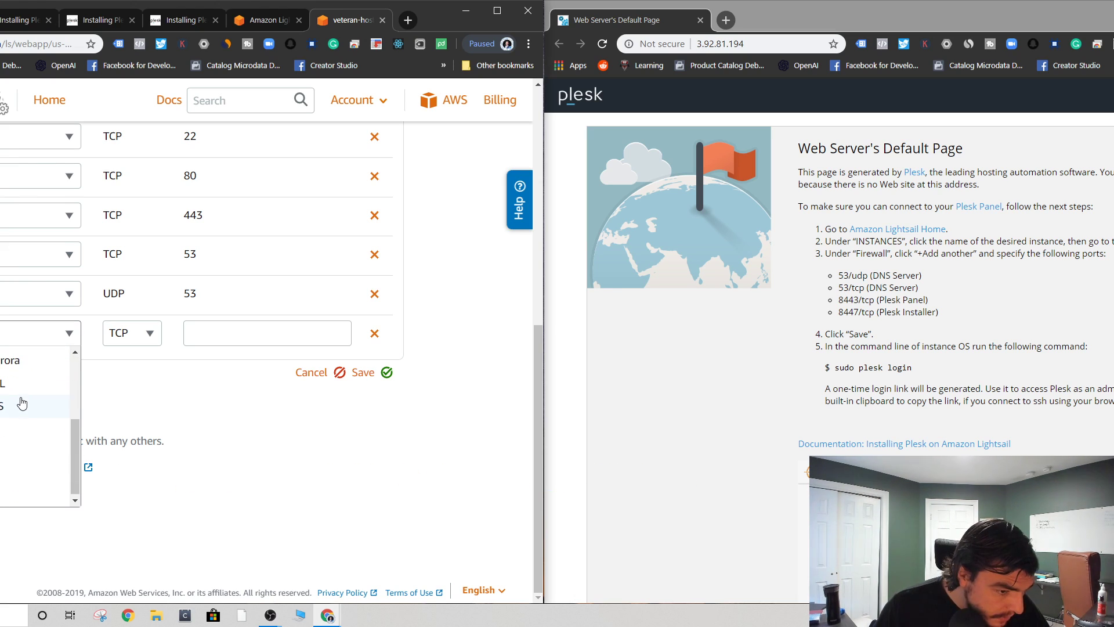
{"action": "scroll", "coordinate": [22, 402], "scroll_direction": "up", "scroll_amount": 3}
{"action": "left_click", "coordinate": [9, 378]}
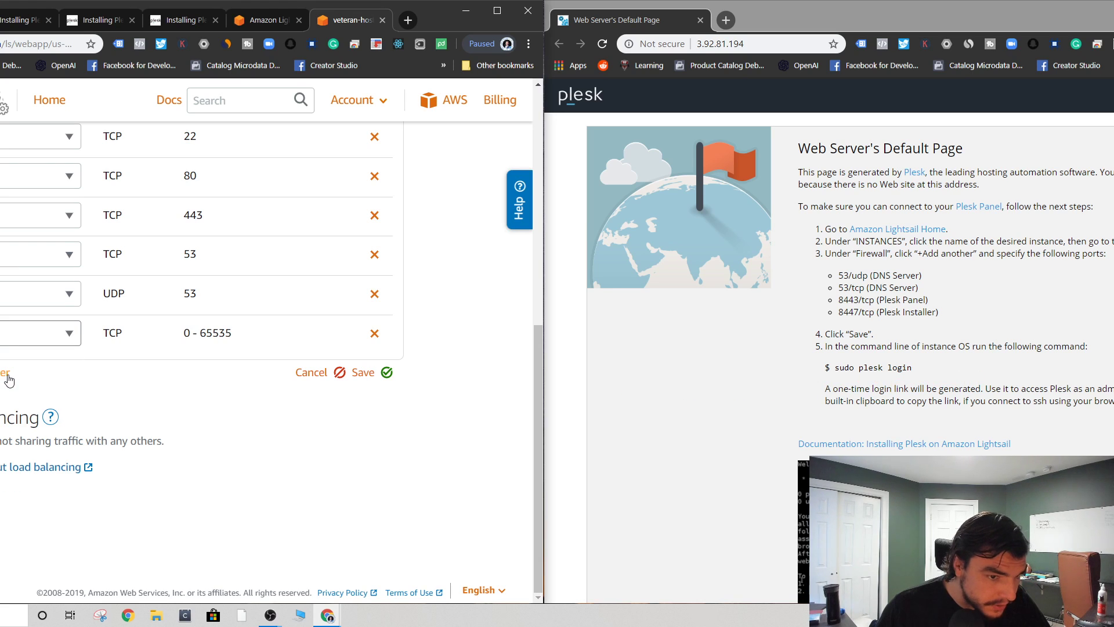
- Make the rule Custom TCP on port 8443, then add a row for port 8447
{"action": "left_click", "coordinate": [69, 334]}
{"action": "scroll", "coordinate": [11, 402], "scroll_direction": "down", "scroll_amount": 5}
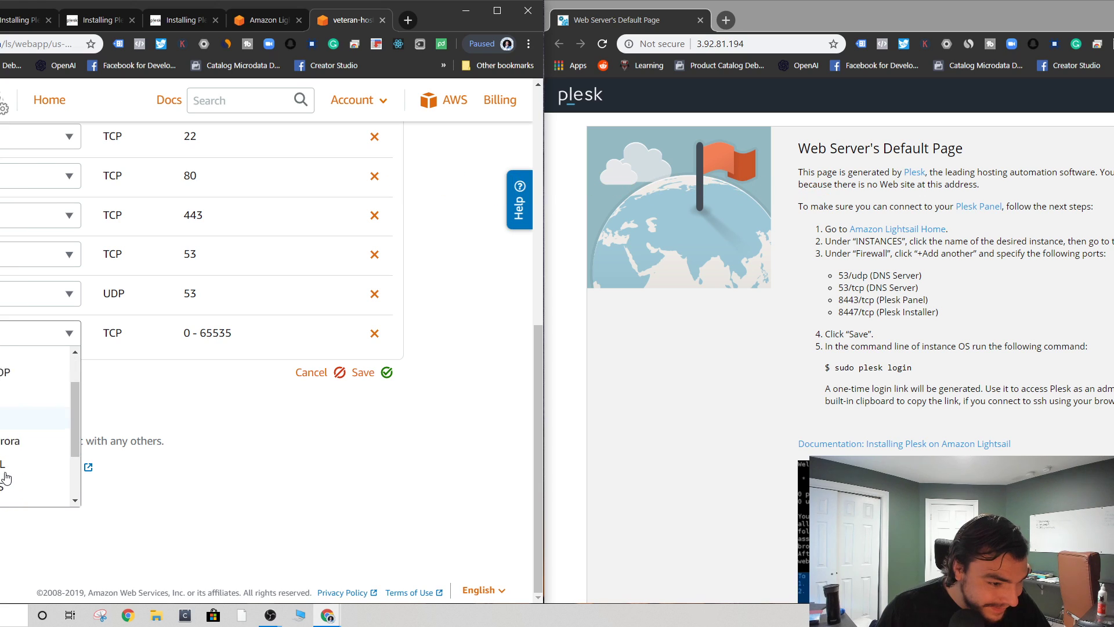
{"action": "scroll", "coordinate": [9, 403], "scroll_direction": "up", "scroll_amount": 5}
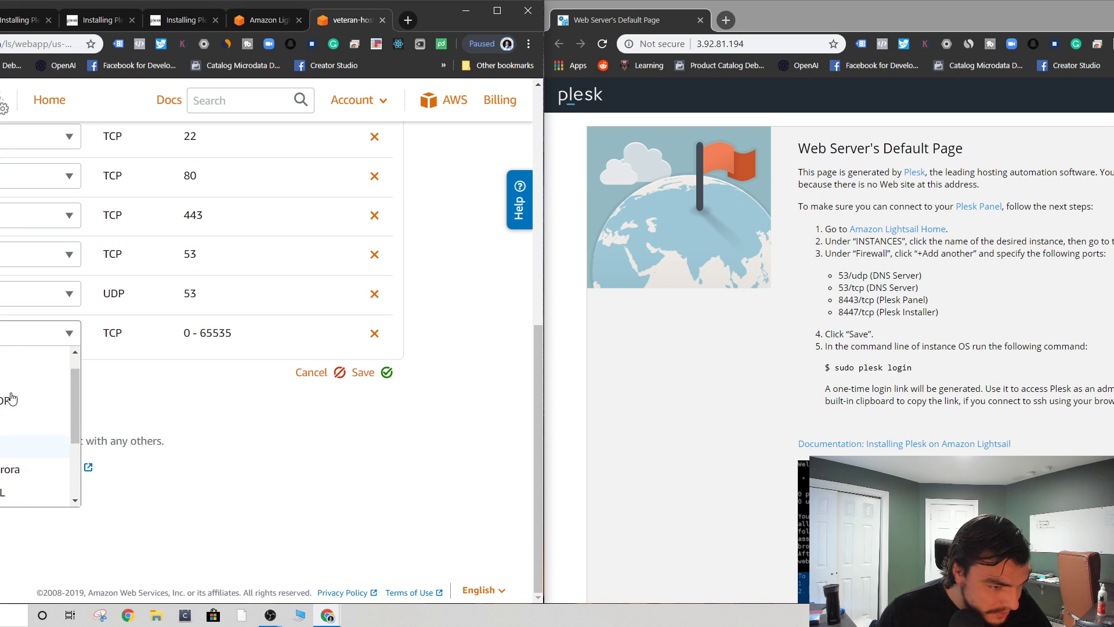
{"action": "left_click", "coordinate": [15, 359]}
{"action": "left_click", "coordinate": [150, 331]}
{"action": "left_click", "coordinate": [222, 332]}
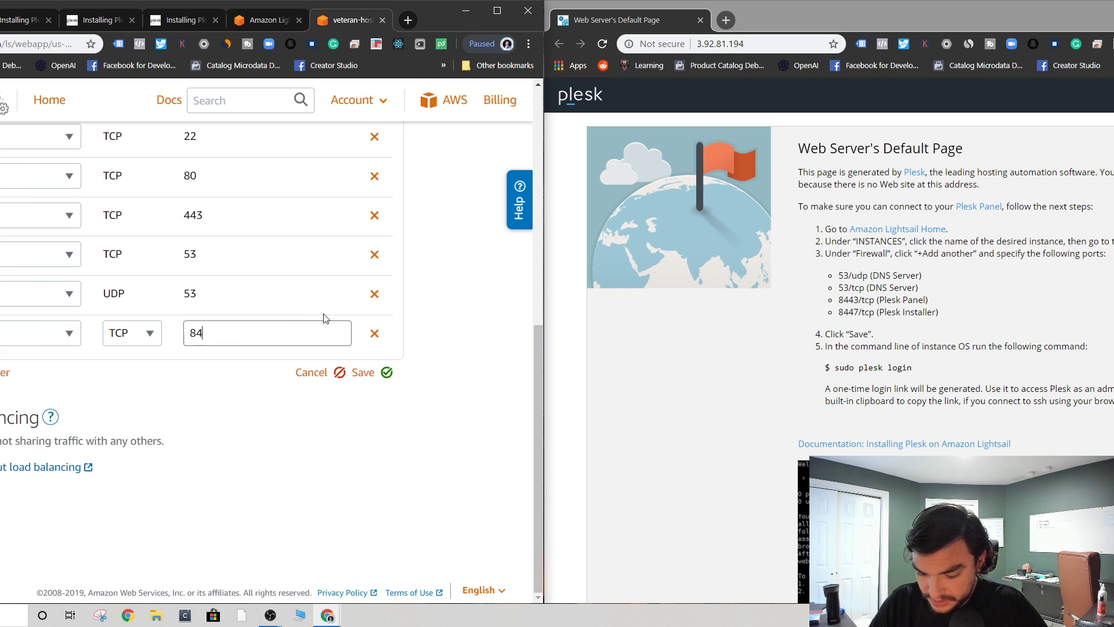
{"action": "type", "text": "8443"}
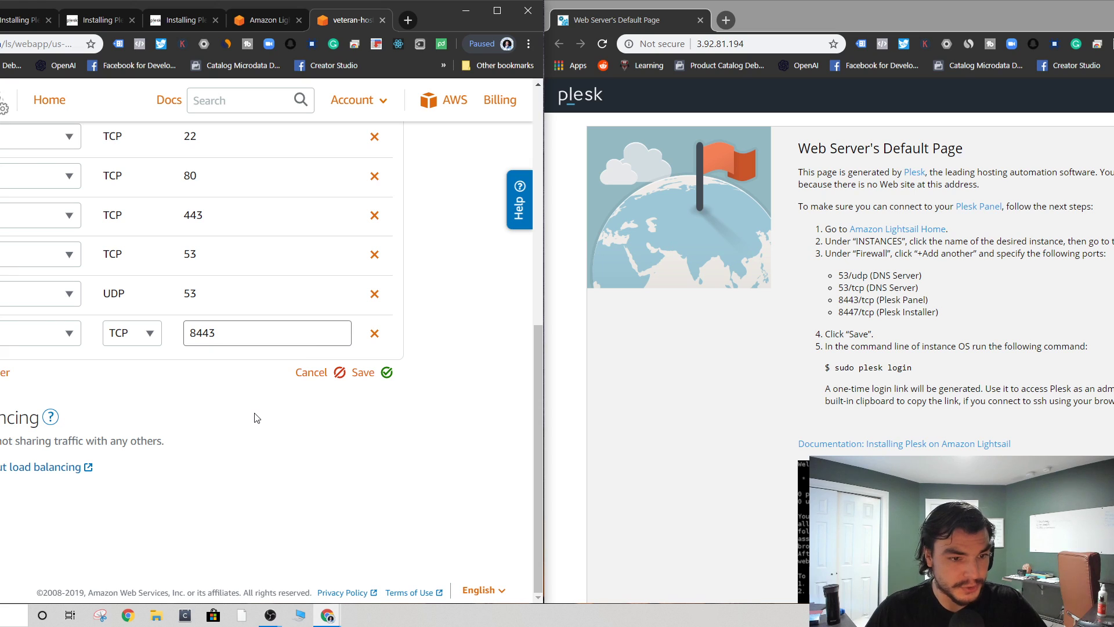
{"action": "left_click", "coordinate": [3, 372]}
{"action": "left_click", "coordinate": [204, 369]}
- Finish the 8447 port entry and save the firewall with DNS, 8443 and 8447 rules
{"action": "type", "text": "8447"}
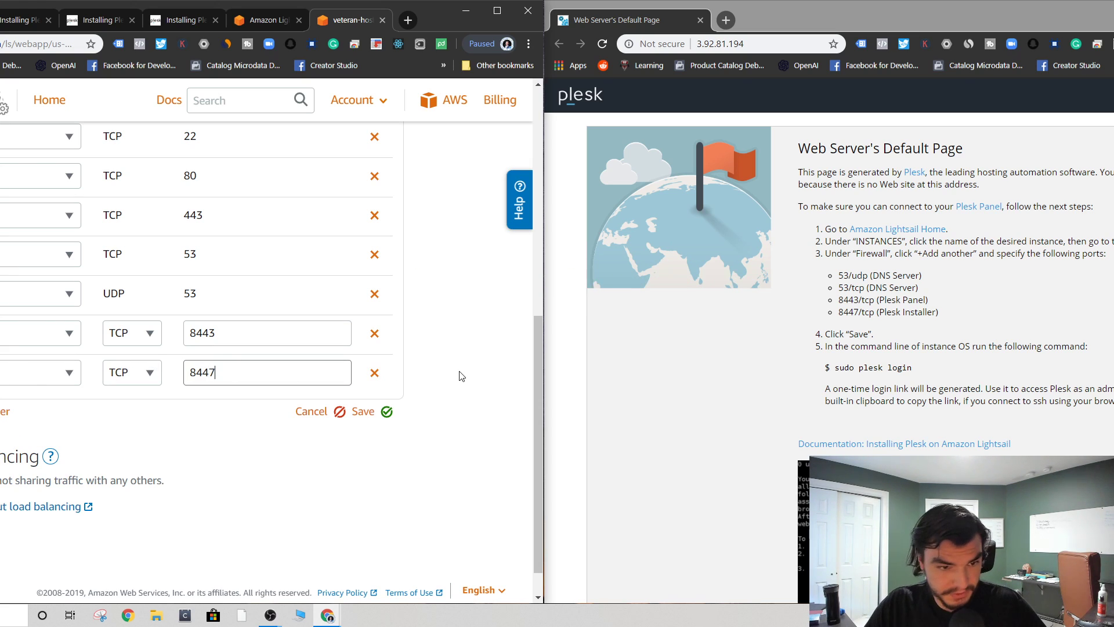
{"action": "left_click", "coordinate": [395, 473]}
{"action": "scroll", "coordinate": [360, 455], "scroll_direction": "down", "scroll_amount": 2}
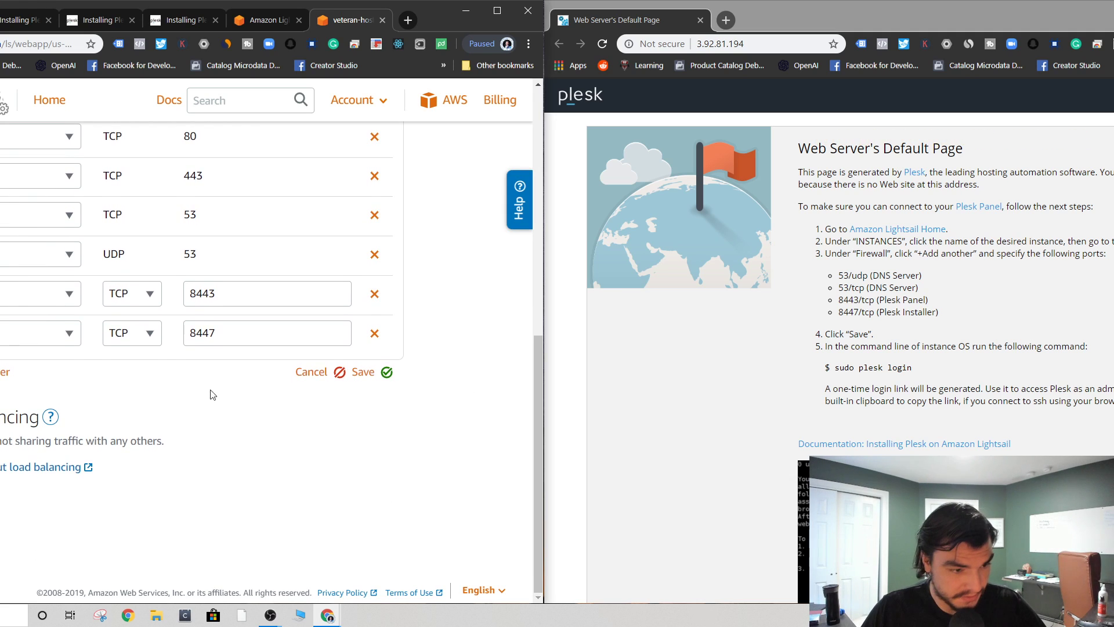
{"action": "scroll", "coordinate": [303, 330], "scroll_direction": "up", "scroll_amount": 8}
{"action": "scroll", "coordinate": [61, 460], "scroll_direction": "down", "scroll_amount": 8}
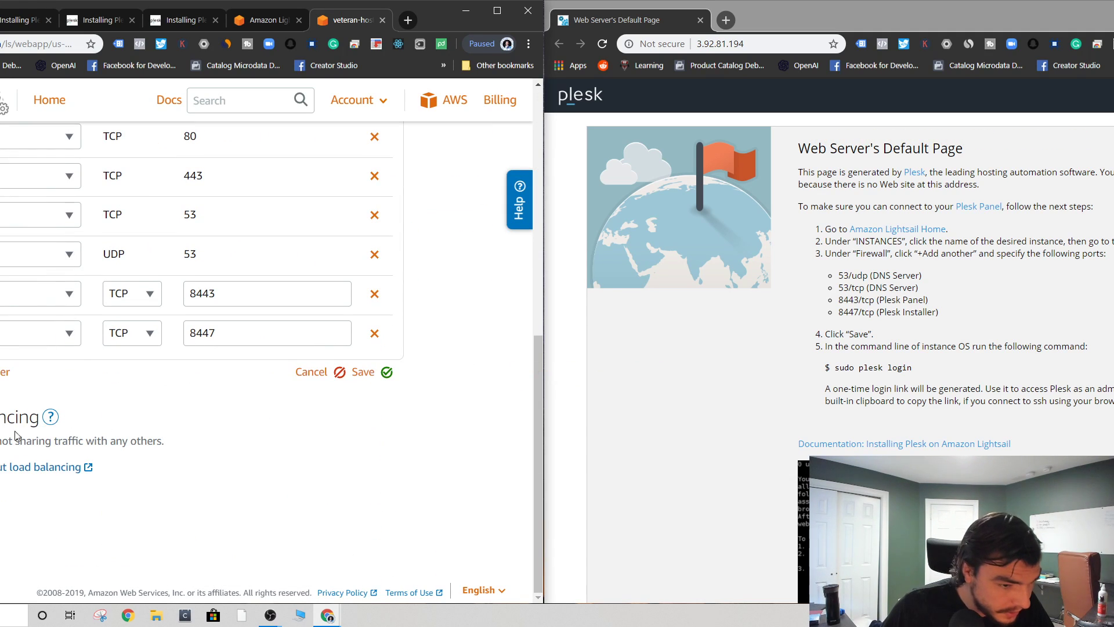
{"action": "scroll", "coordinate": [307, 313], "scroll_direction": "up", "scroll_amount": 8}
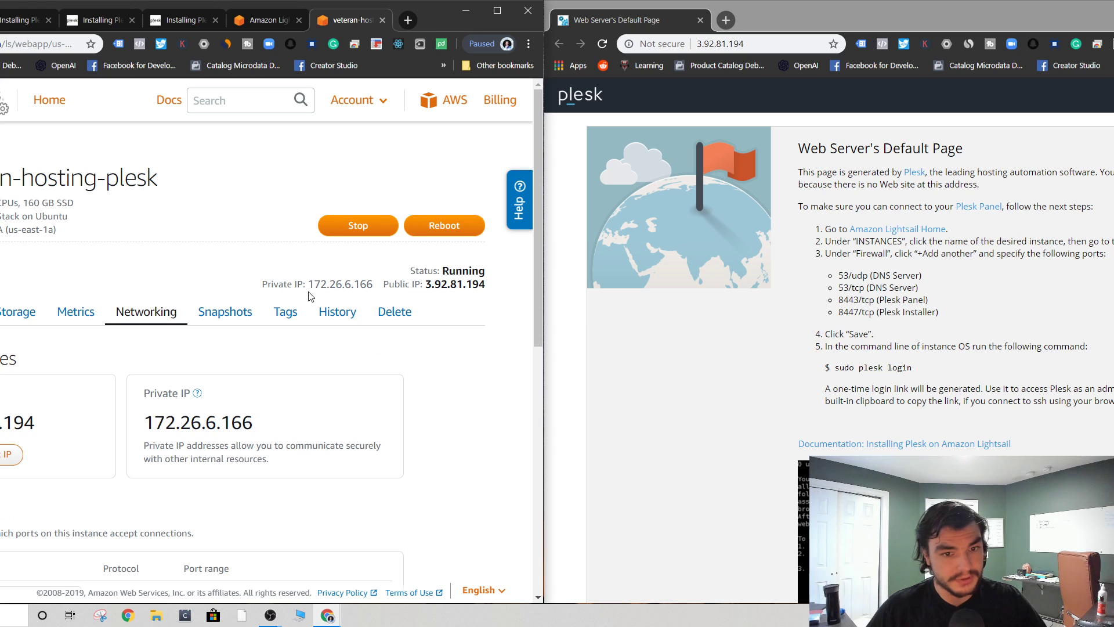
{"action": "scroll", "coordinate": [36, 508], "scroll_direction": "down", "scroll_amount": 7}
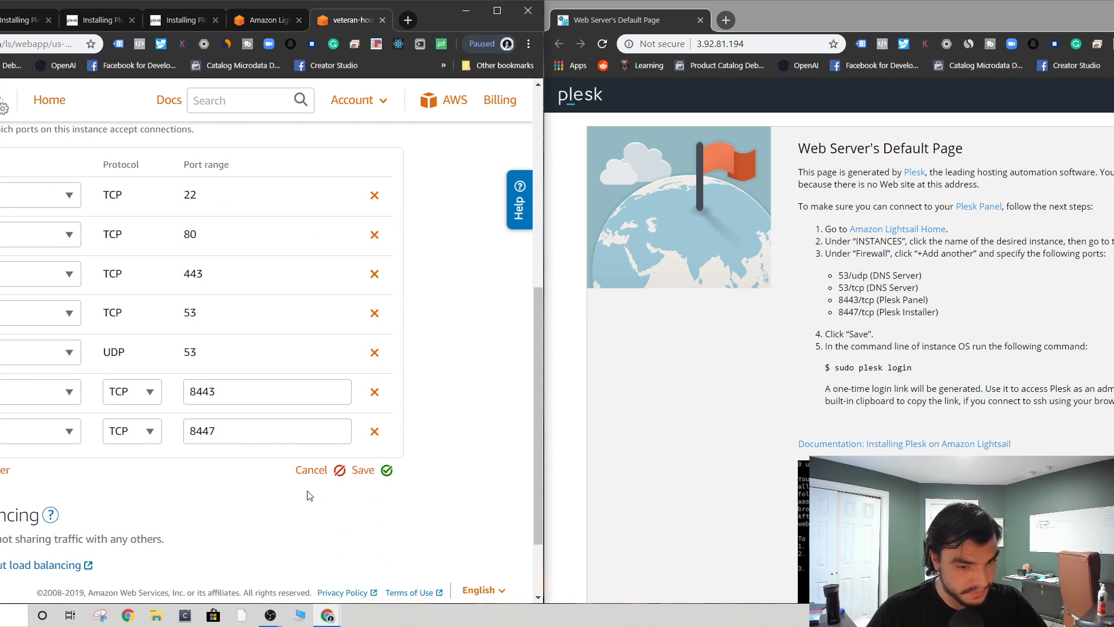
{"action": "left_click", "coordinate": [361, 470]}
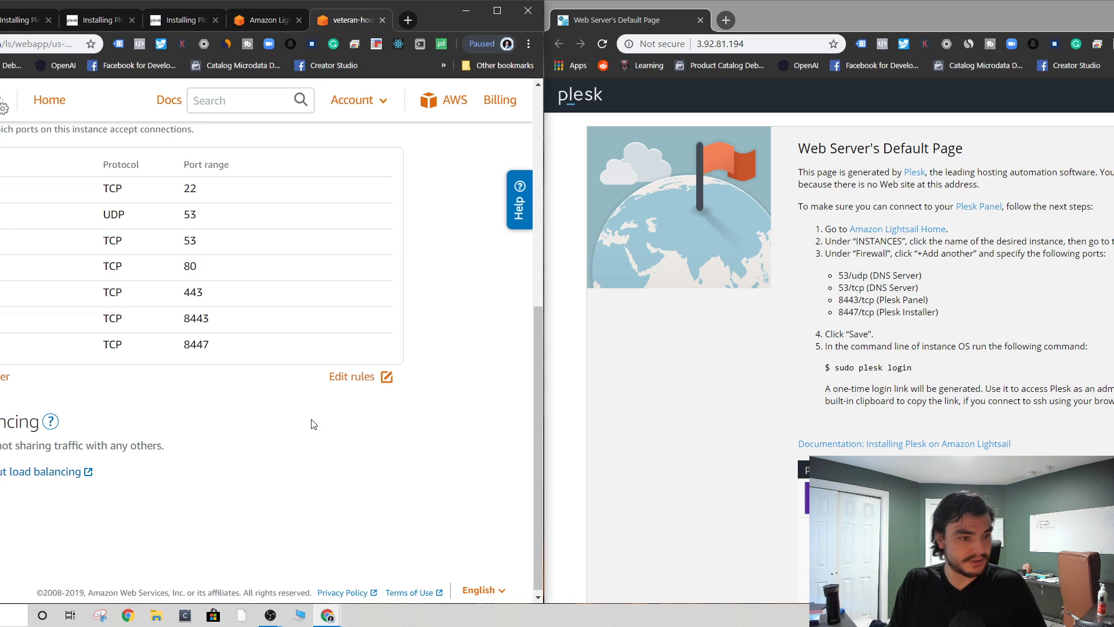
{"action": "scroll", "coordinate": [232, 403], "scroll_direction": "up", "scroll_amount": 4}
{"action": "scroll", "coordinate": [232, 403], "scroll_direction": "up", "scroll_amount": 3}
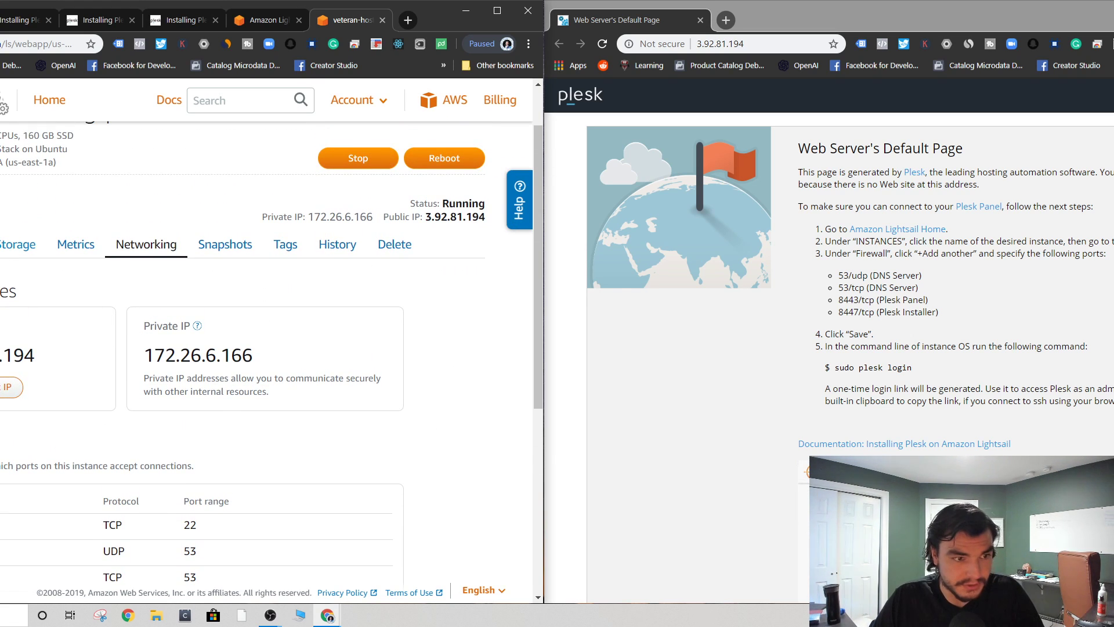
- Connect to veteran-hosting-plesk using browser SSH and enlarge the terminal window
{"action": "scroll", "coordinate": [812, 244], "scroll_direction": "down", "scroll_amount": 5}
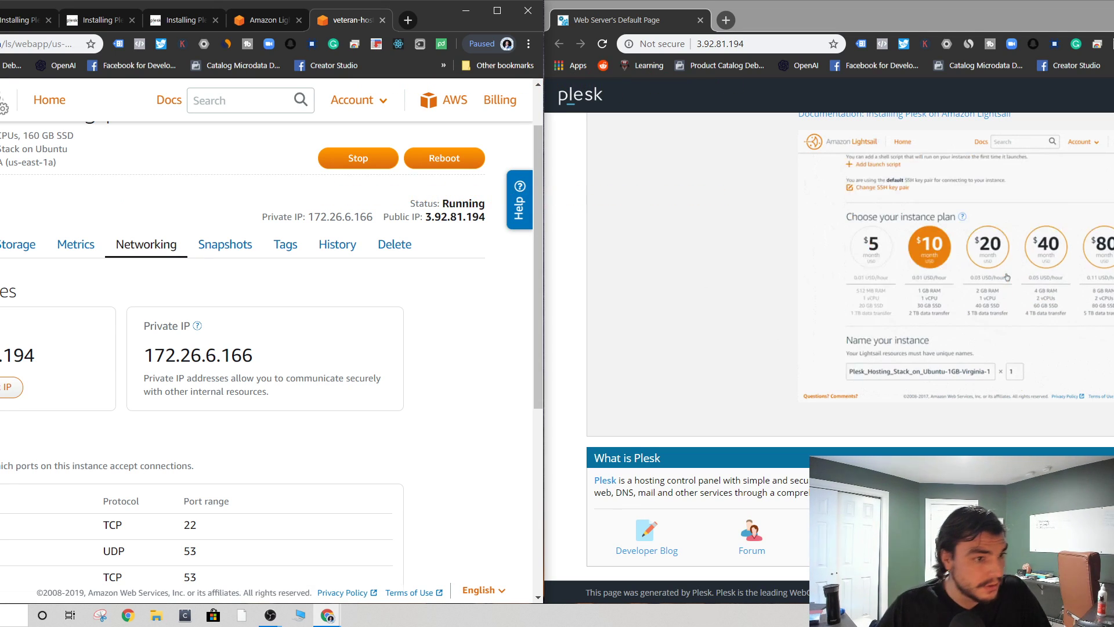
{"action": "left_click", "coordinate": [5, 246]}
{"action": "left_click", "coordinate": [7, 387]}
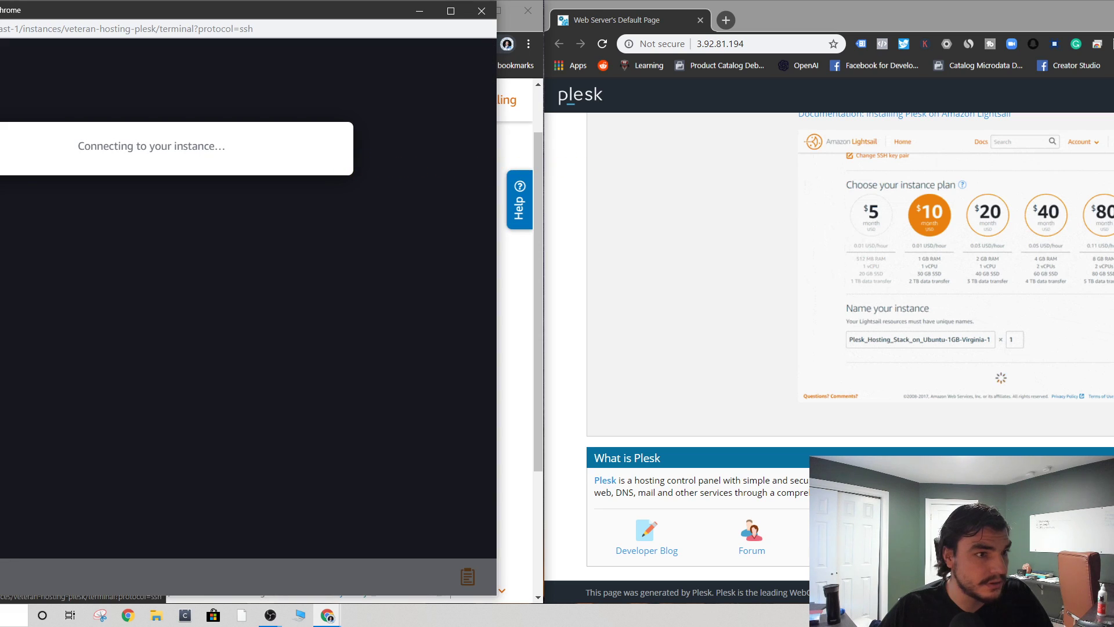
{"action": "left_click_drag", "start_coordinate": [1, 10], "coordinate": [316, 155]}
{"action": "scroll", "coordinate": [393, 250], "scroll_direction": "up", "scroll_amount": 5}
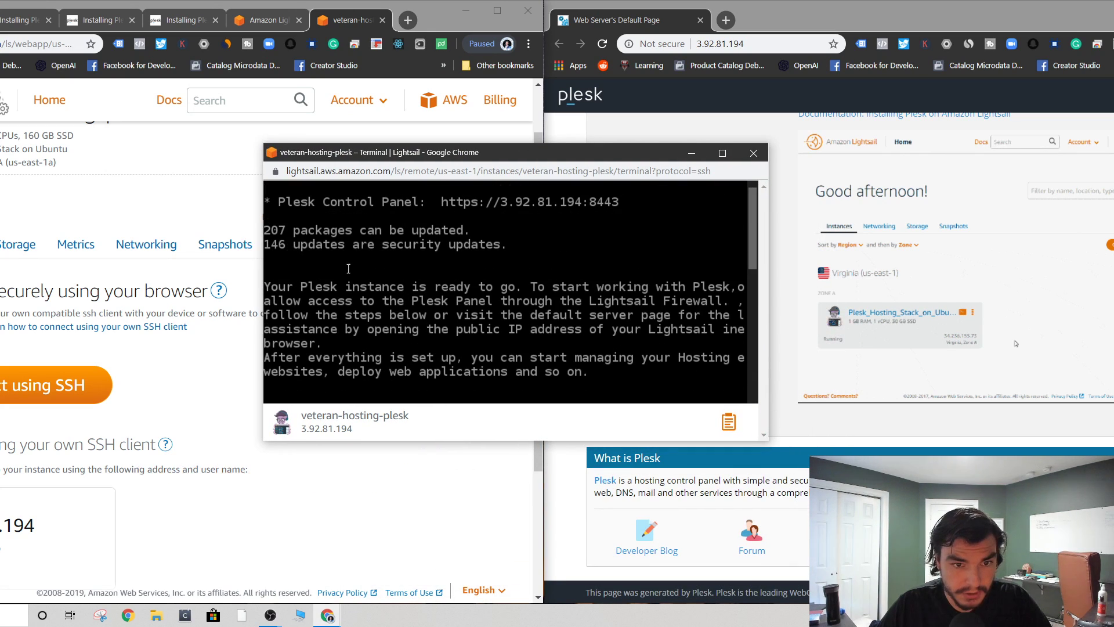
{"action": "scroll", "coordinate": [347, 269], "scroll_direction": "up", "scroll_amount": 1}
{"action": "left_click_drag", "start_coordinate": [263, 442], "coordinate": [20, 533]}
- Read the Plesk welcome instructions, note 'sudo plesk login', and bring up the installation guide
{"action": "scroll", "coordinate": [174, 298], "scroll_direction": "down", "scroll_amount": 6}
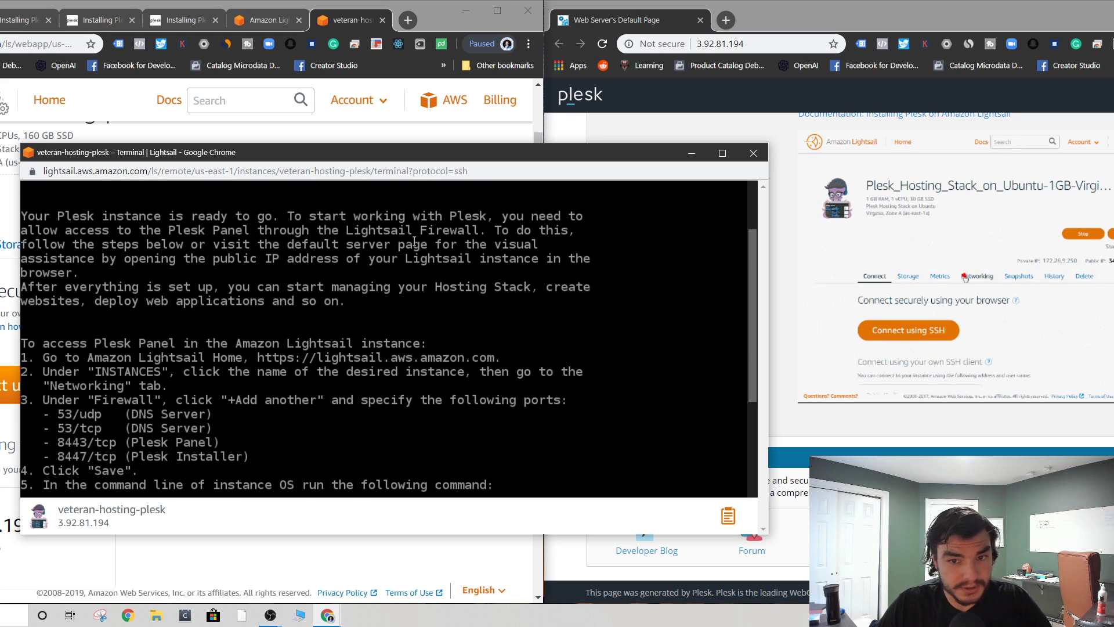
{"action": "left_click_drag", "start_coordinate": [248, 237], "coordinate": [536, 239]}
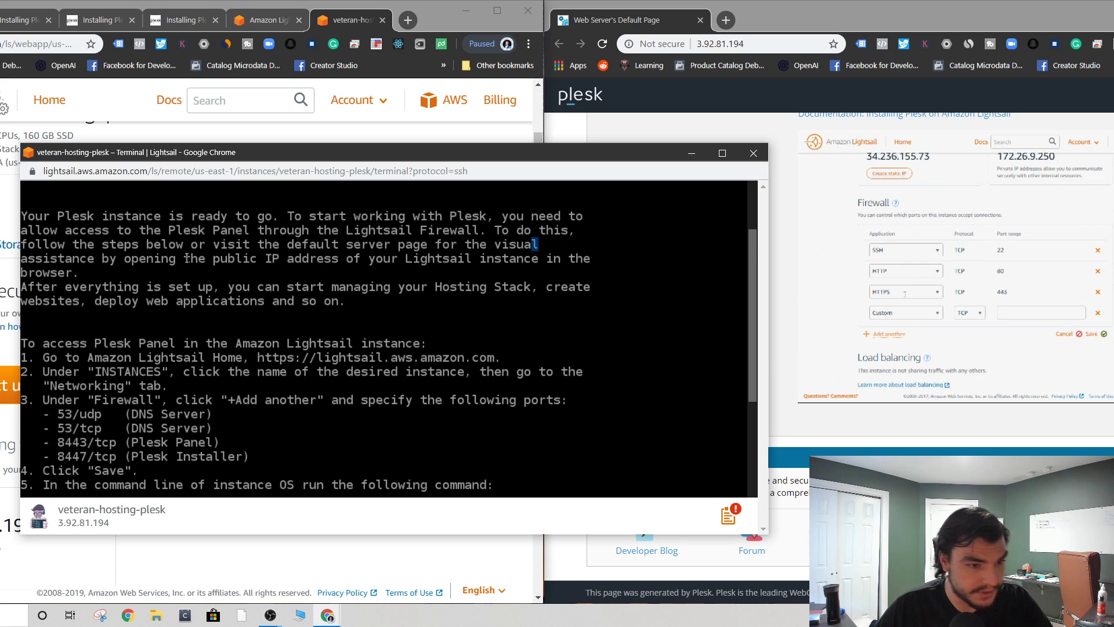
{"action": "scroll", "coordinate": [145, 270], "scroll_direction": "down", "scroll_amount": 4}
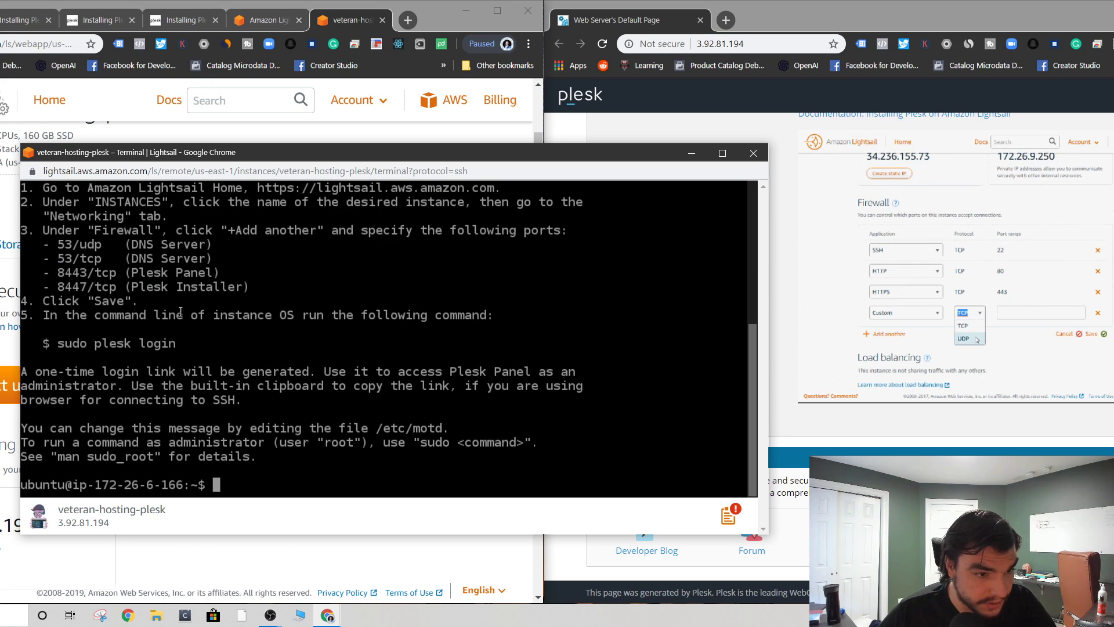
{"action": "left_click_drag", "start_coordinate": [250, 343], "coordinate": [54, 342]}
{"action": "left_click", "coordinate": [164, 342]}
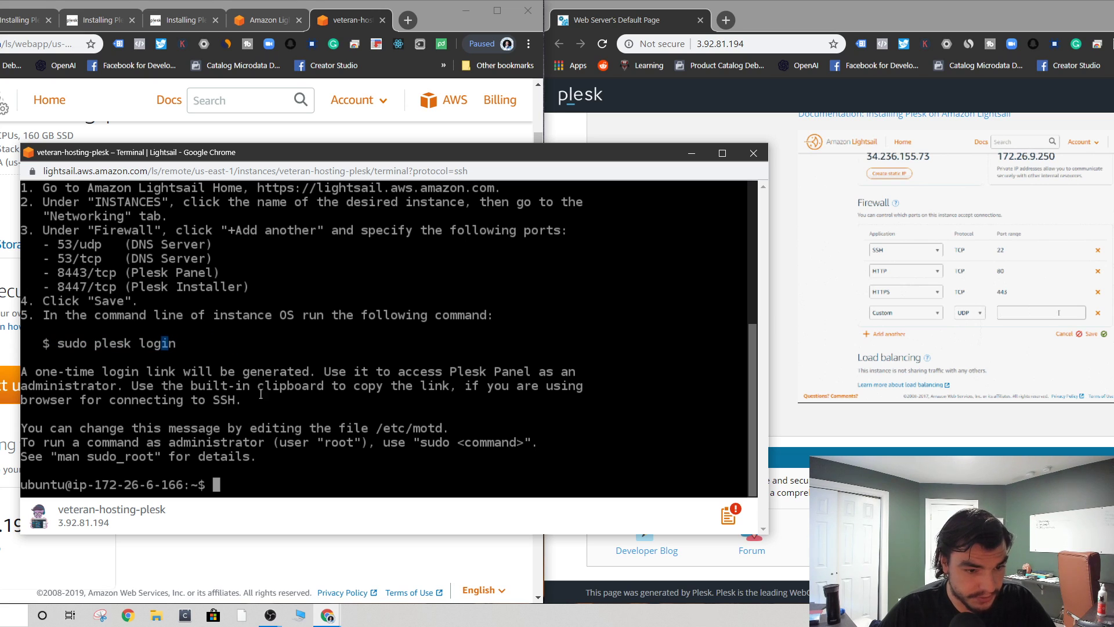
{"action": "left_click", "coordinate": [10, 326]}
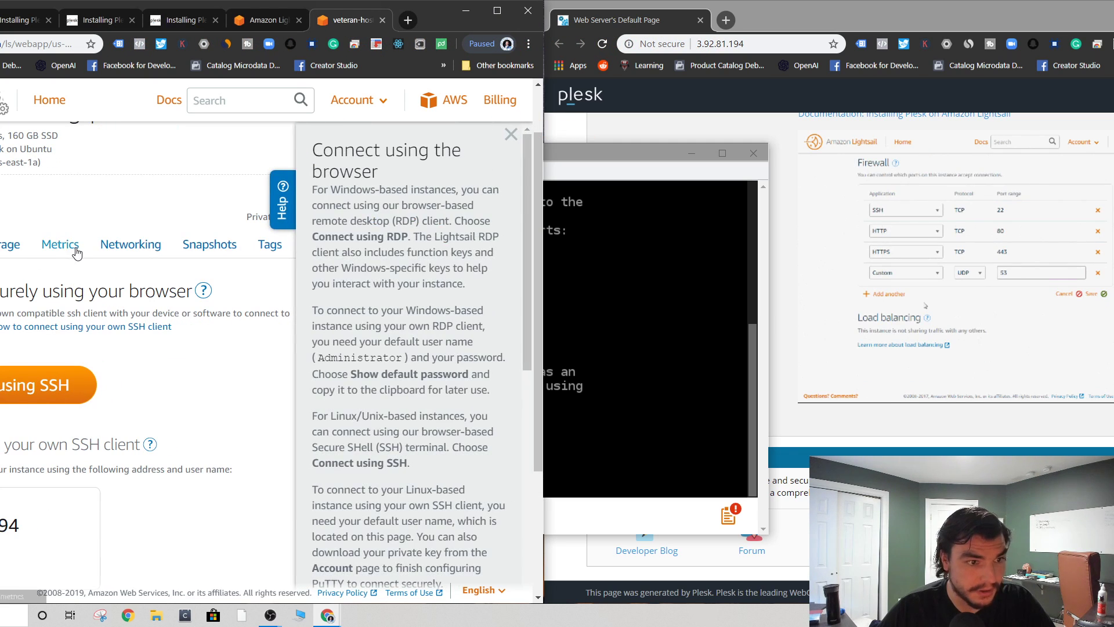
{"action": "left_click", "coordinate": [180, 19]}
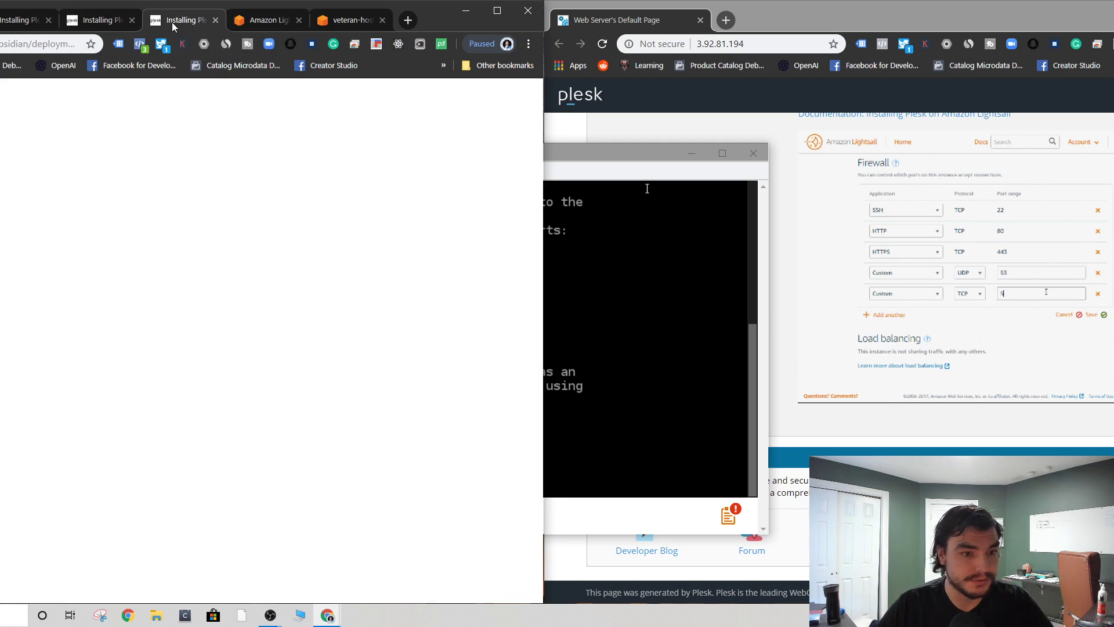
- Copy 'sudo plesk login | grep -v internal:8' from the Plesk docs and run it in the terminal
{"action": "right_click", "coordinate": [174, 518]}
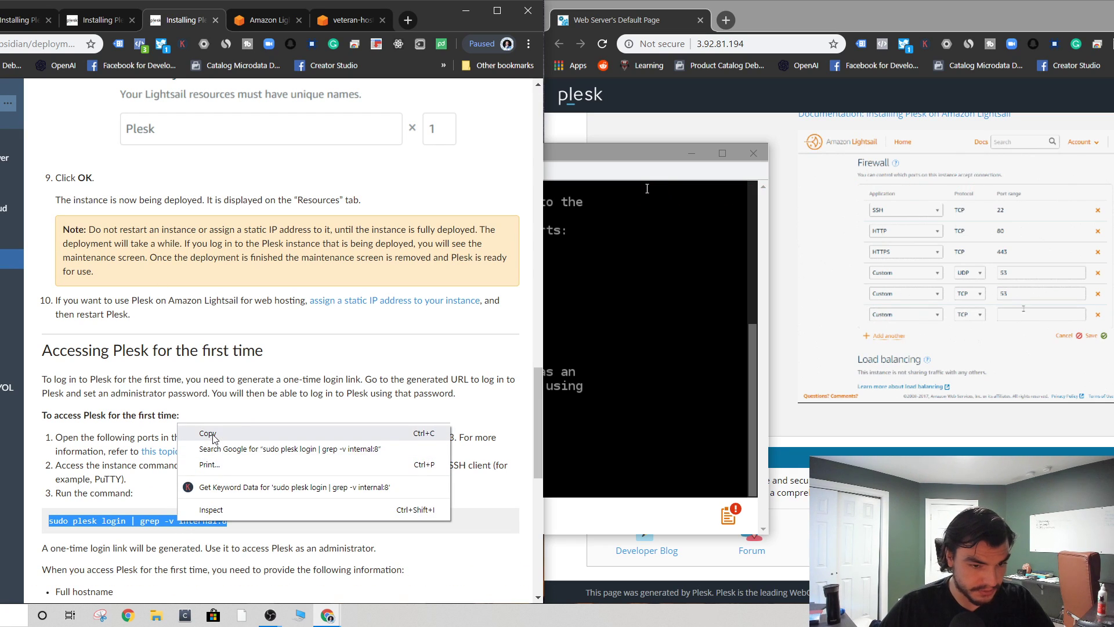
{"action": "left_click", "coordinate": [232, 432]}
{"action": "left_click", "coordinate": [664, 242]}
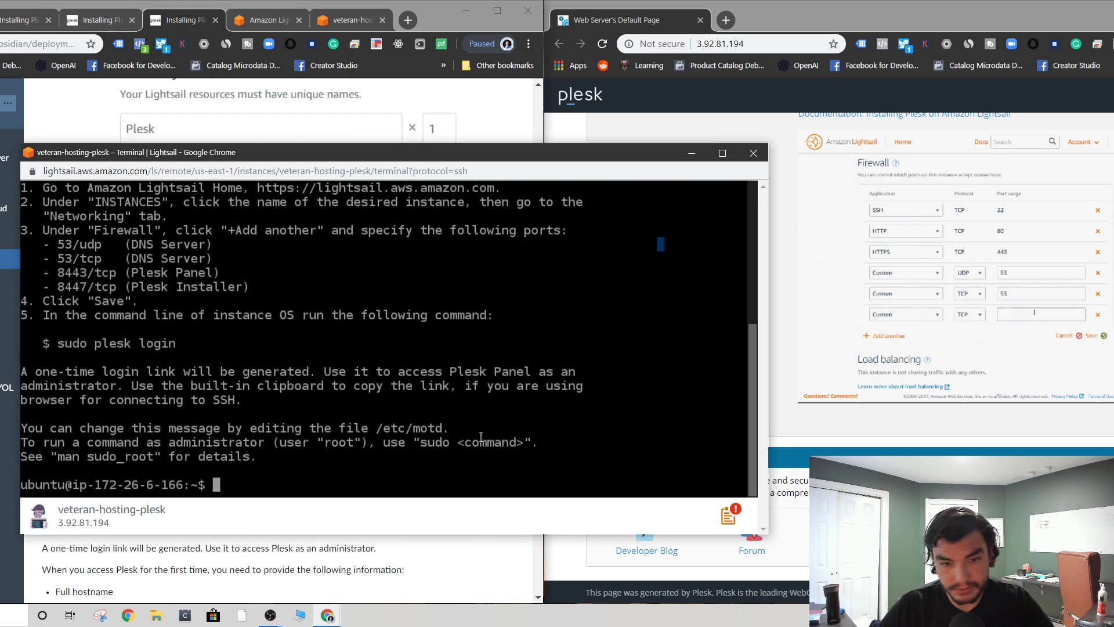
{"action": "right_click", "coordinate": [437, 444]}
{"action": "left_click", "coordinate": [466, 342]}
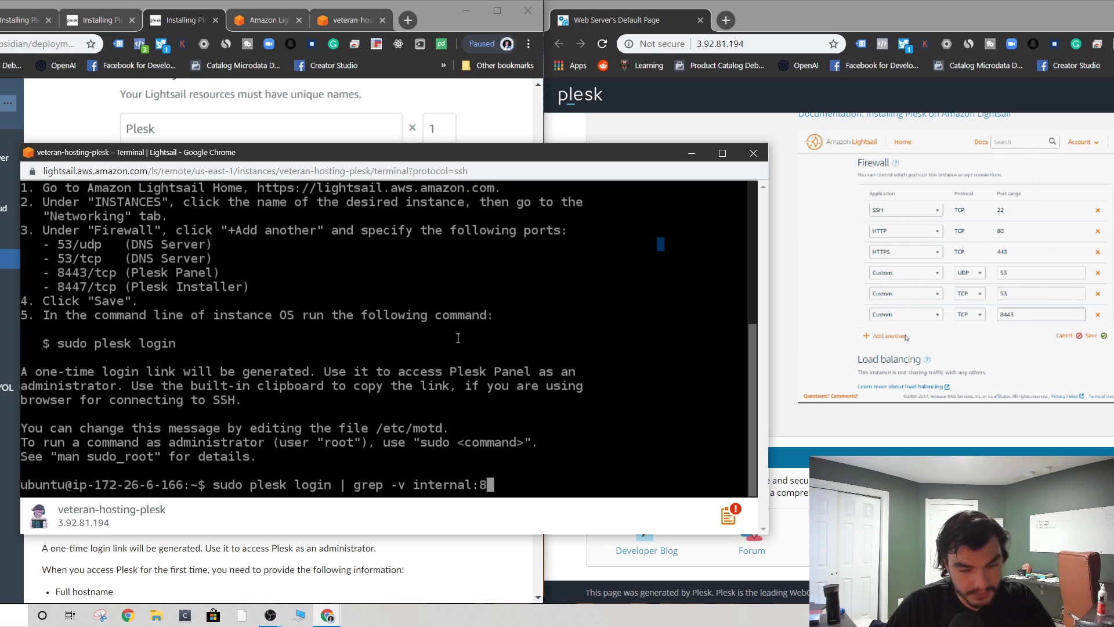
{"action": "key", "text": "Return"}
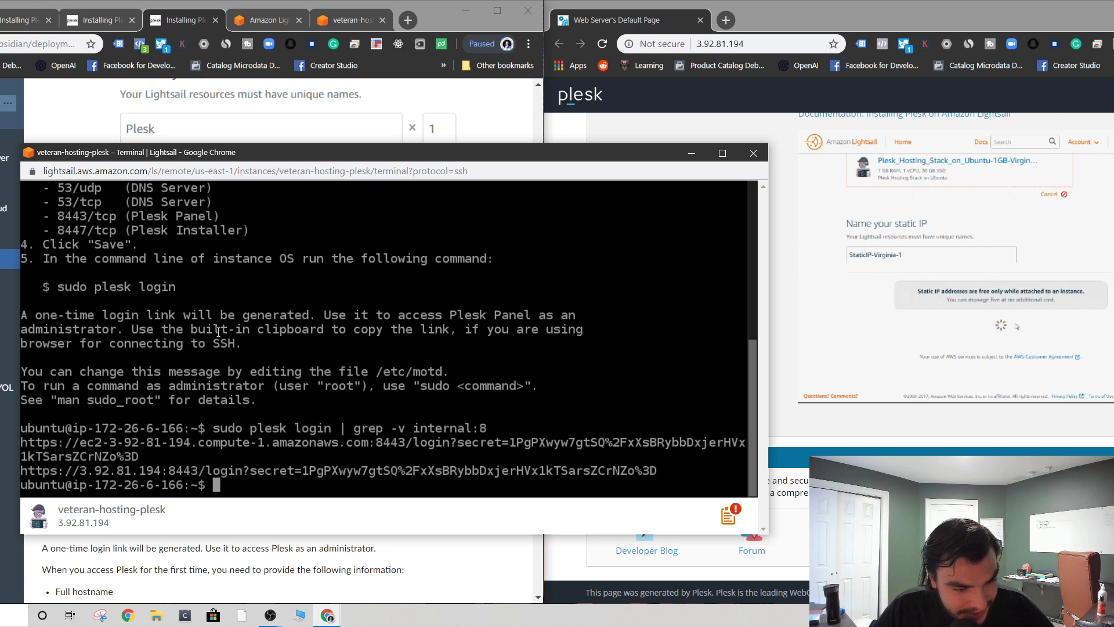
{"action": "left_click", "coordinate": [274, 587]}
{"action": "scroll", "coordinate": [175, 522], "scroll_direction": "down", "scroll_amount": 1}
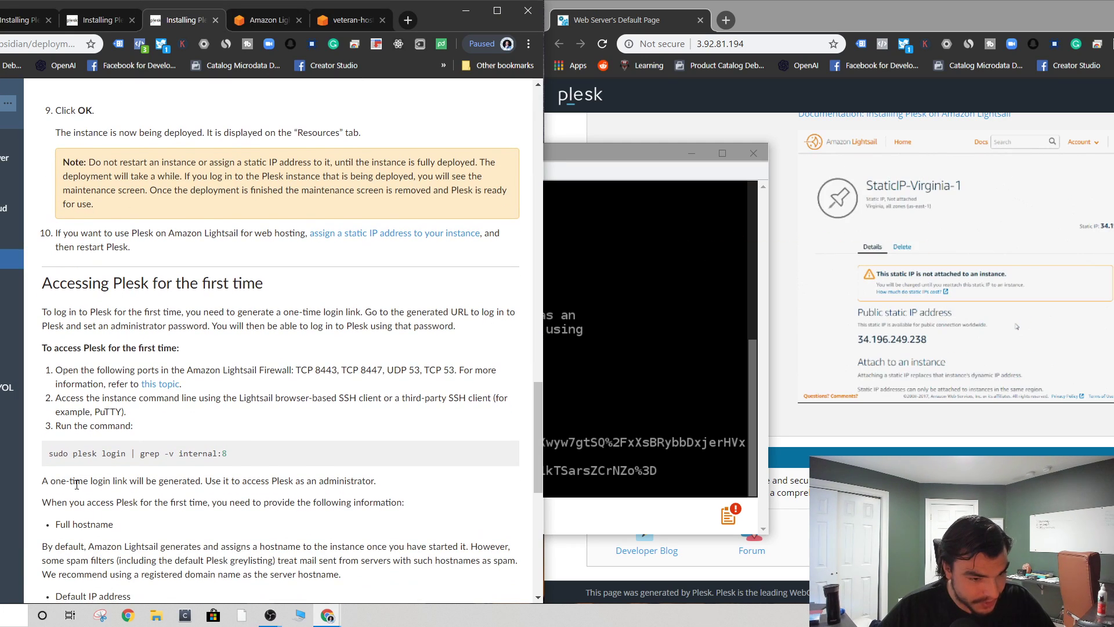
{"action": "left_click", "coordinate": [680, 378]}
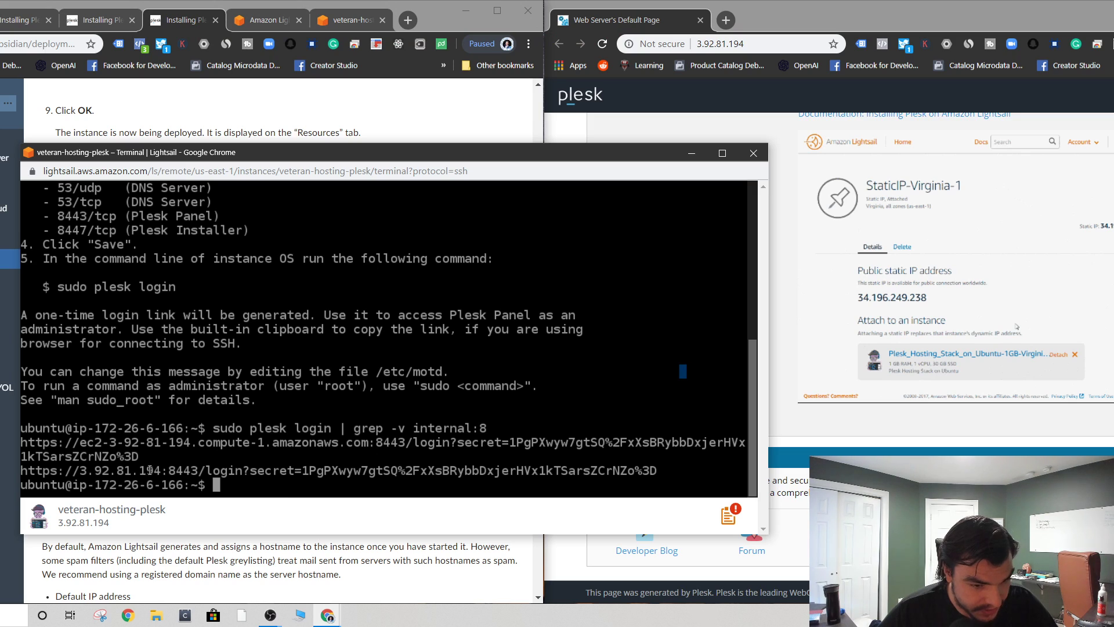
{"action": "left_click_drag", "start_coordinate": [21, 471], "coordinate": [374, 475]}
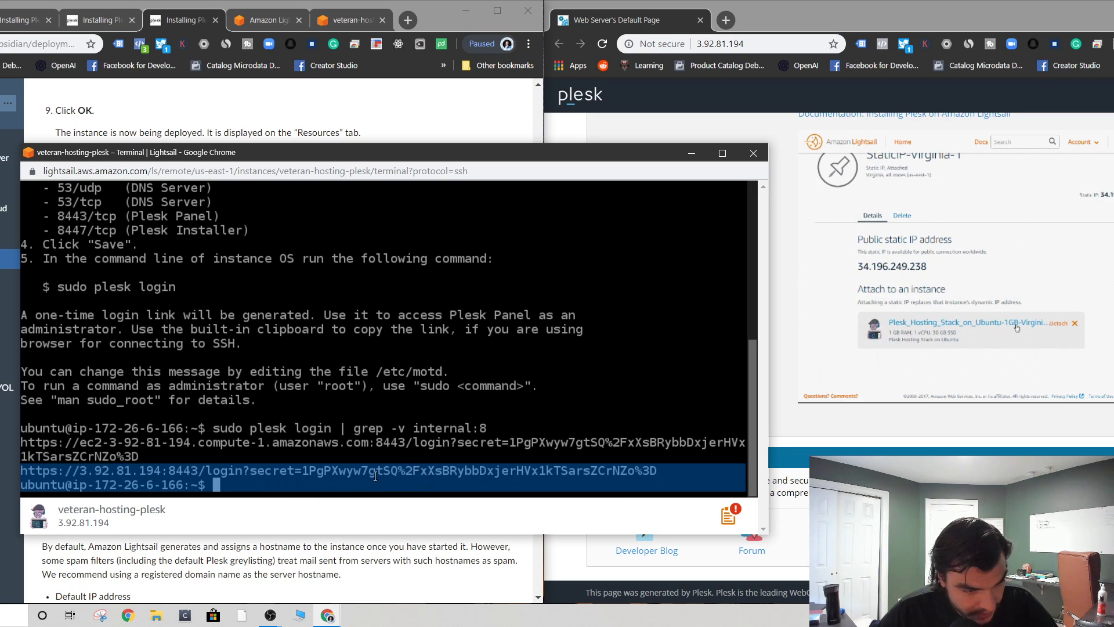
{"action": "left_click", "coordinate": [671, 470]}
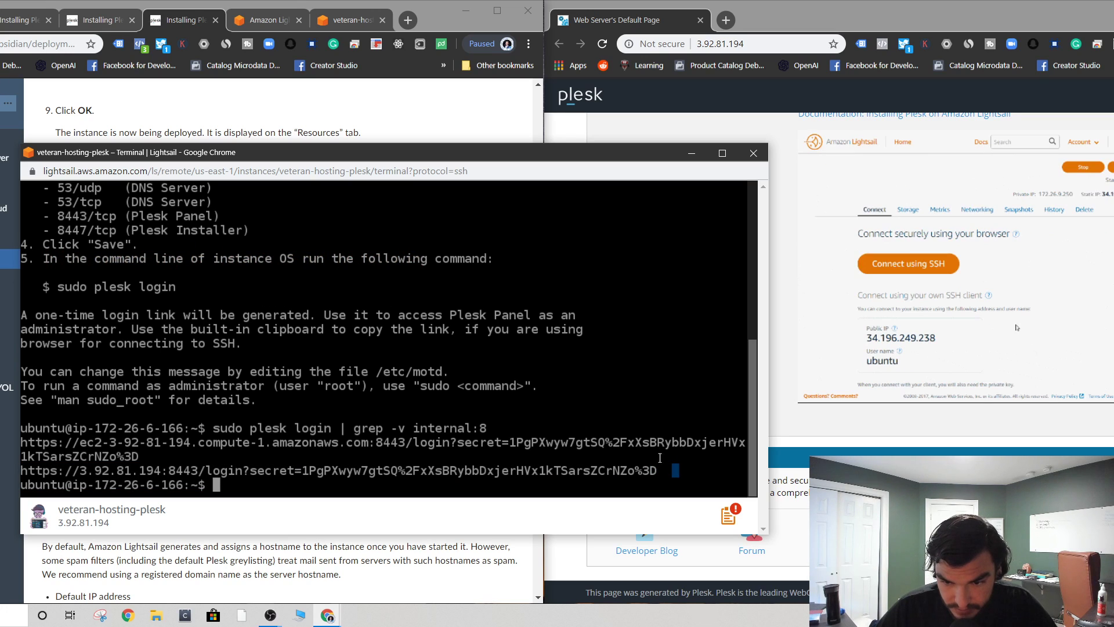
{"action": "left_click_drag", "start_coordinate": [656, 471], "coordinate": [162, 471]}
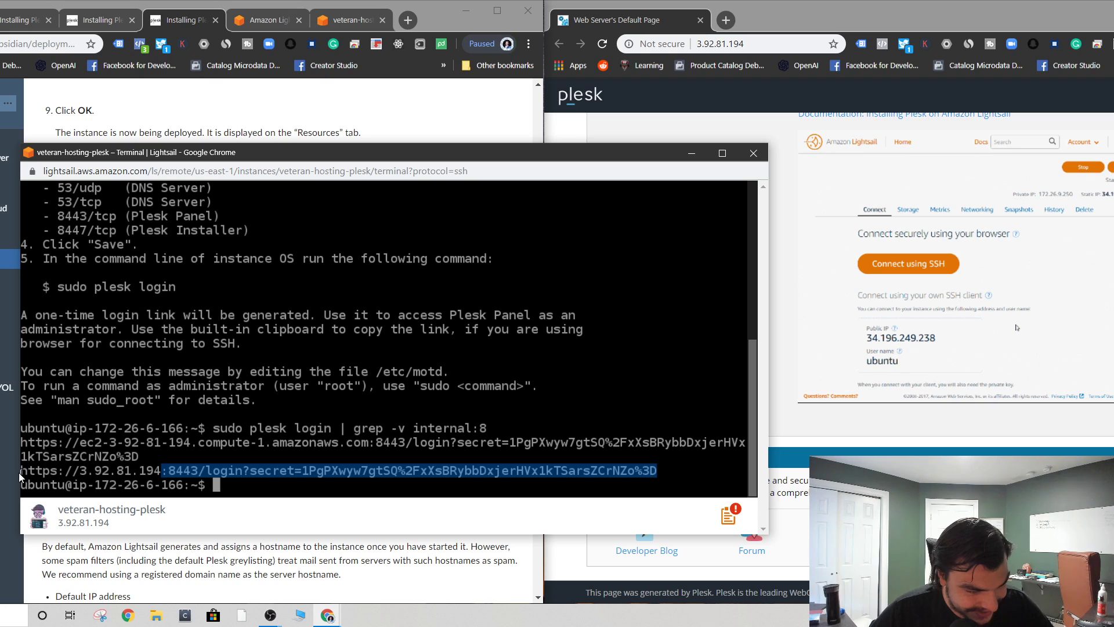
{"action": "left_click", "coordinate": [120, 471]}
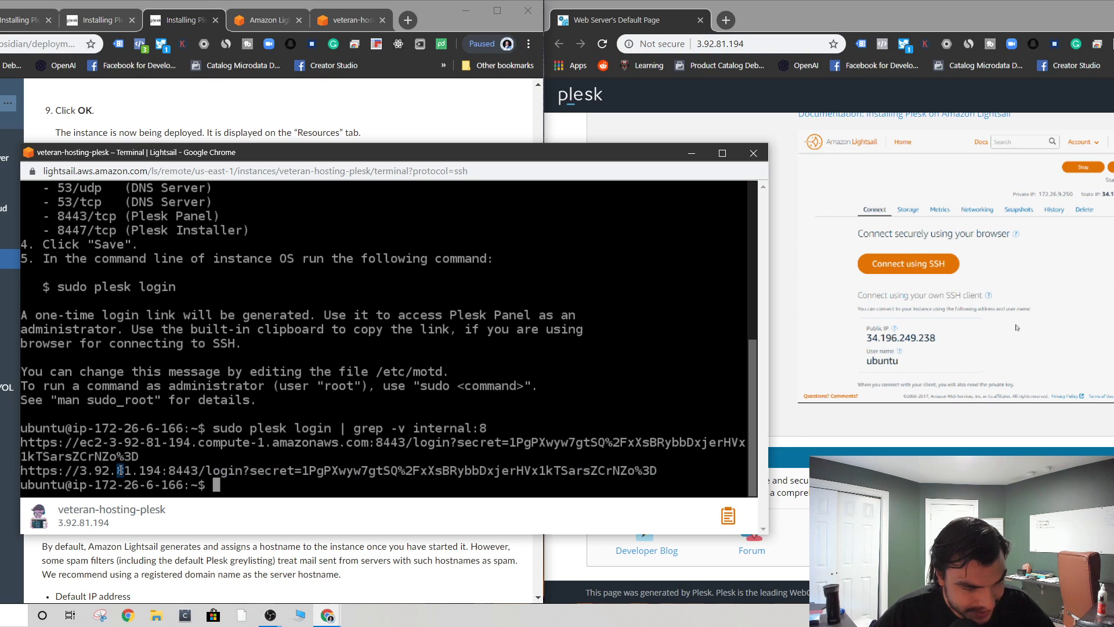
{"action": "mouse_move", "coordinate": [19, 472]}
{"action": "left_mouse_down"}
{"action": "mouse_move", "coordinate": [683, 490]}
{"action": "mouse_move", "coordinate": [473, 470]}
{"action": "mouse_move", "coordinate": [28, 468]}
{"action": "left_mouse_up"}
{"action": "left_click", "coordinate": [656, 471]}
{"action": "right_click", "coordinate": [29, 469]}
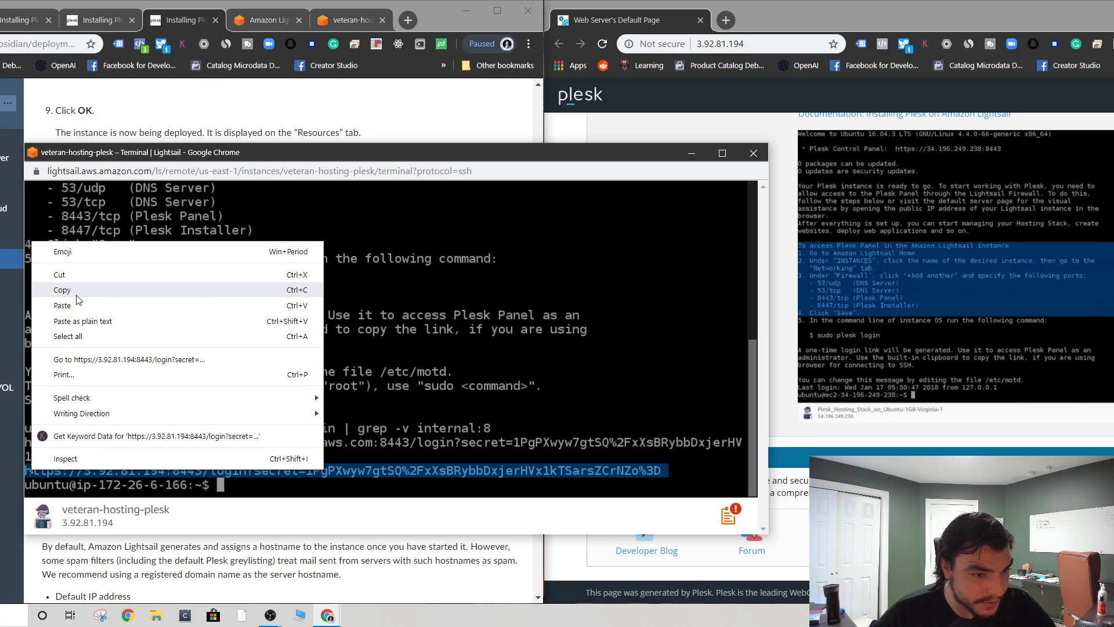
{"action": "left_click", "coordinate": [127, 359]}
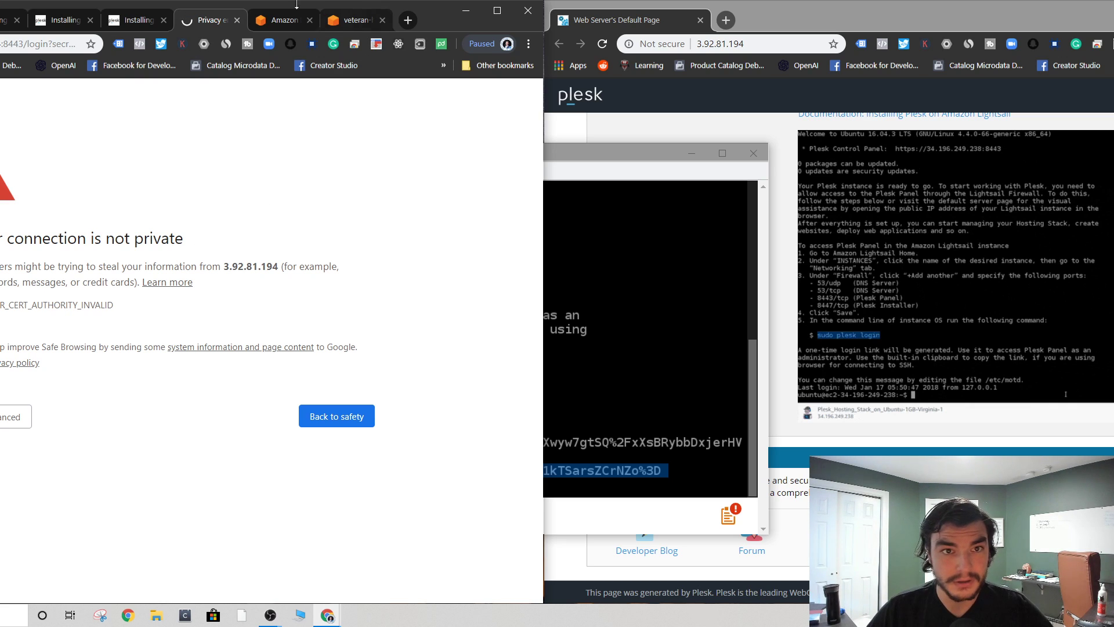
- Close the warning window and reopen the 3.92.81.194:8443 login link in the right-hand browser
{"action": "left_click", "coordinate": [530, 11]}
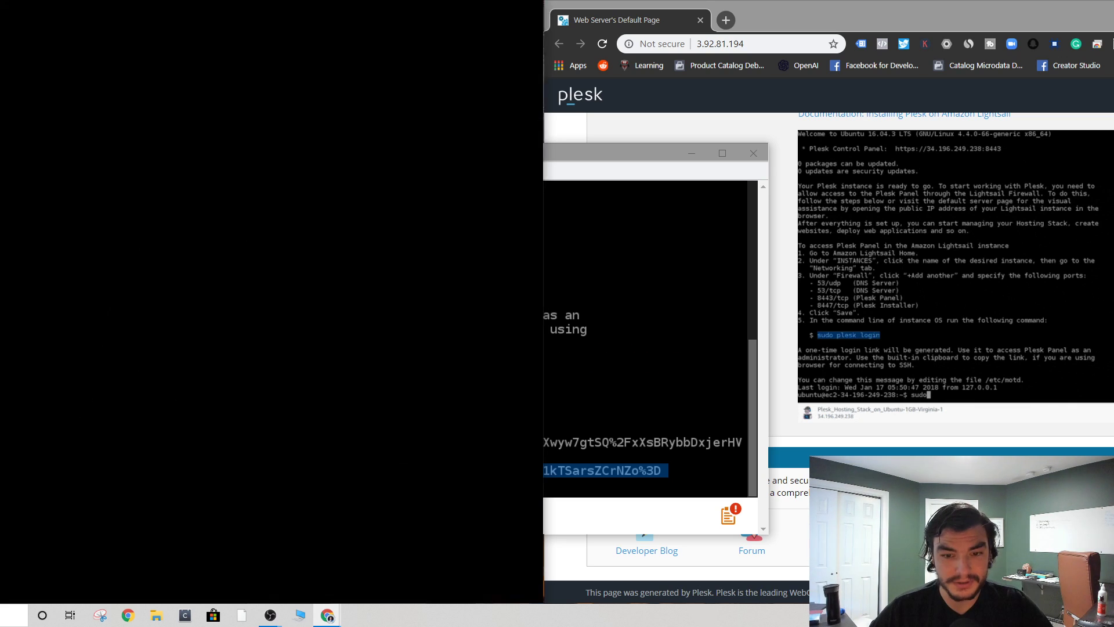
{"action": "left_click", "coordinate": [273, 386]}
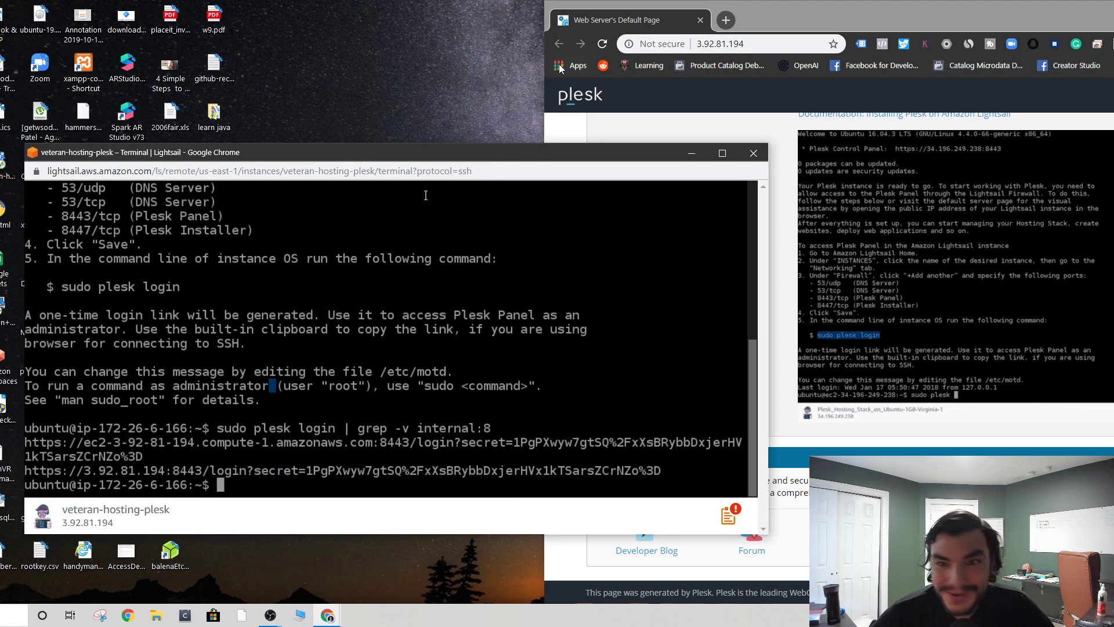
{"action": "mouse_move", "coordinate": [621, 154]}
{"action": "left_mouse_down"}
{"action": "mouse_move", "coordinate": [123, 508]}
{"action": "mouse_move", "coordinate": [740, 186]}
{"action": "mouse_move", "coordinate": [565, 142]}
{"action": "mouse_move", "coordinate": [628, 139]}
{"action": "left_mouse_up"}
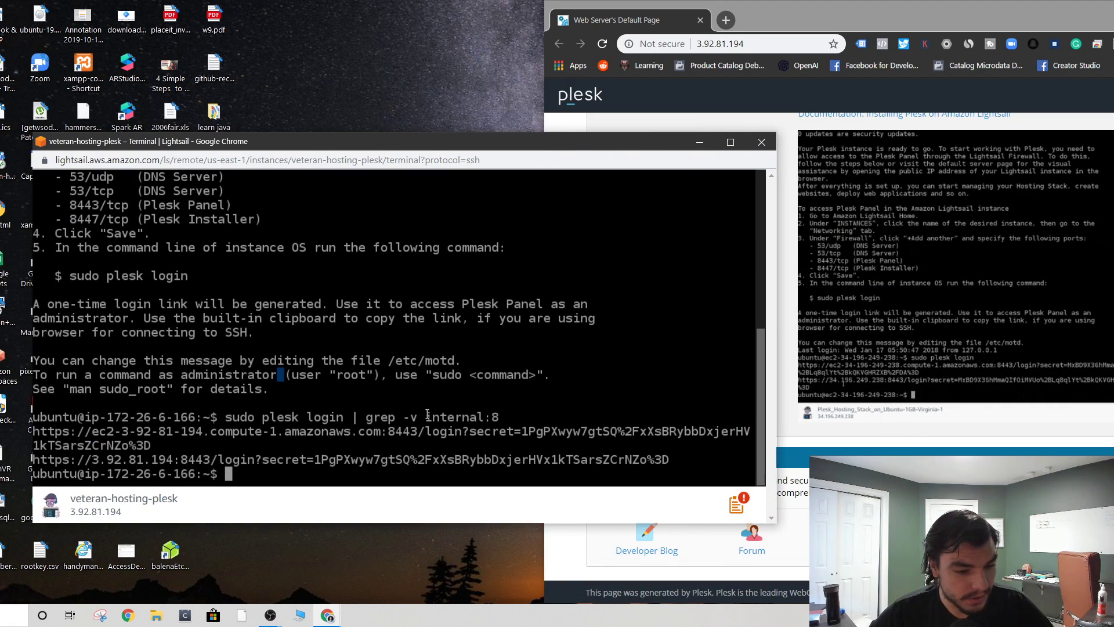
{"action": "left_click_drag", "start_coordinate": [33, 459], "coordinate": [668, 459]}
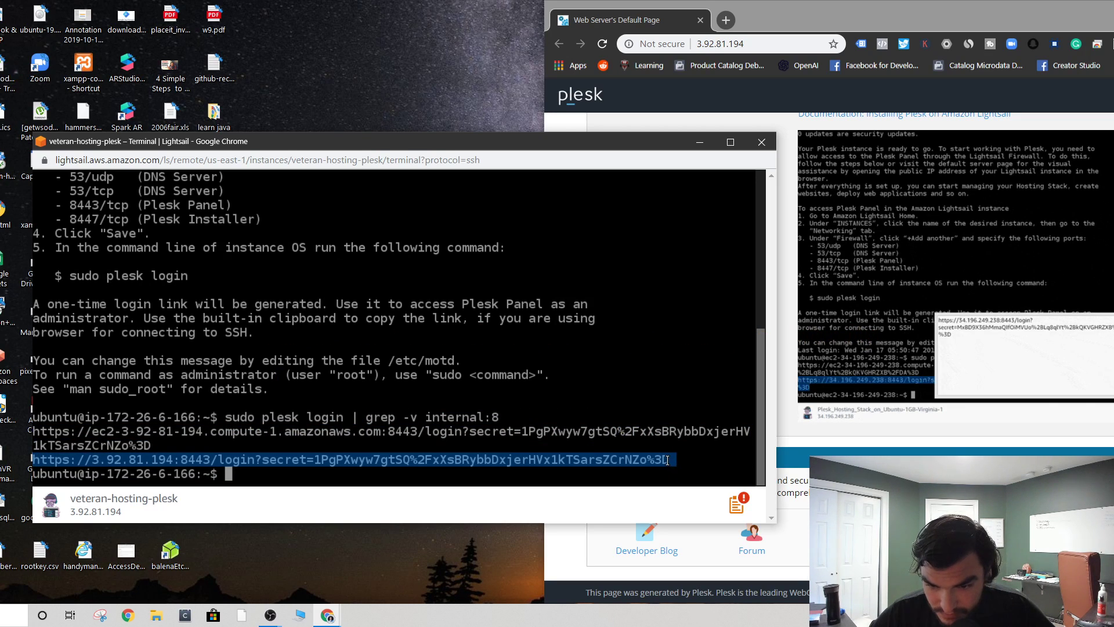
{"action": "right_click", "coordinate": [668, 458]}
{"action": "left_click", "coordinate": [710, 353]}
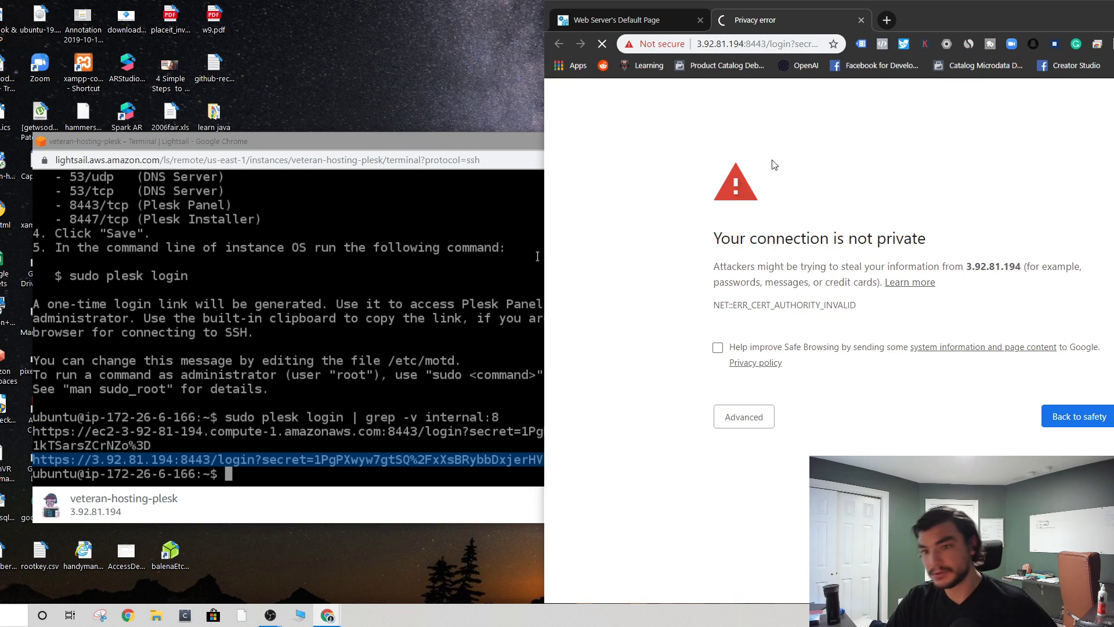
- Proceed past the certificate warning to 3.92.81.194, minimize the terminal and centre the Plesk window
{"action": "left_click", "coordinate": [737, 414]}
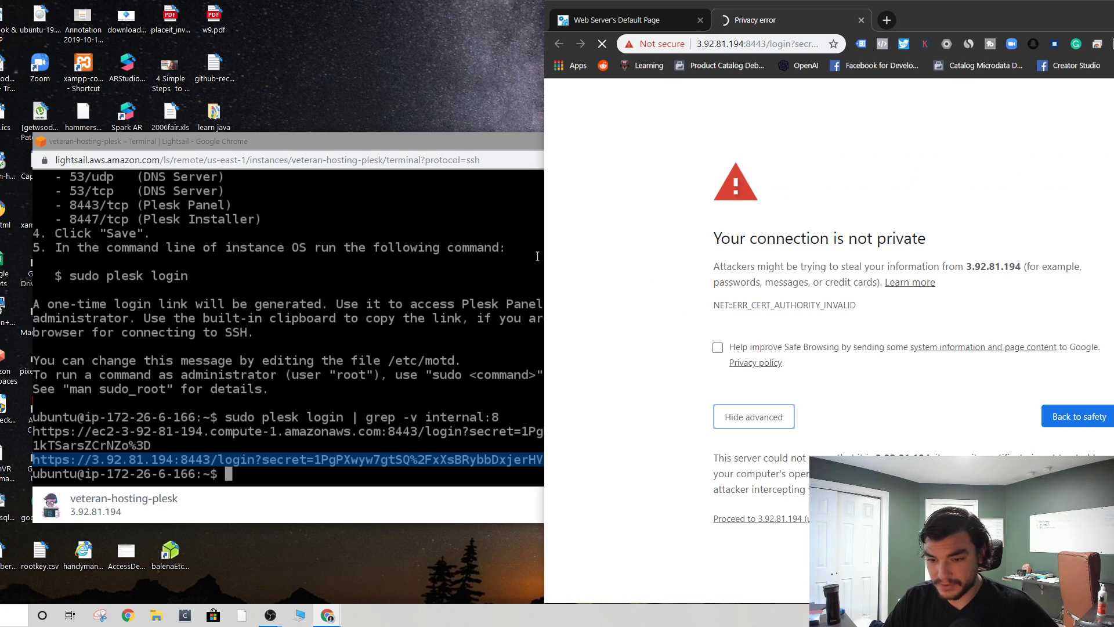
{"action": "left_click", "coordinate": [761, 518]}
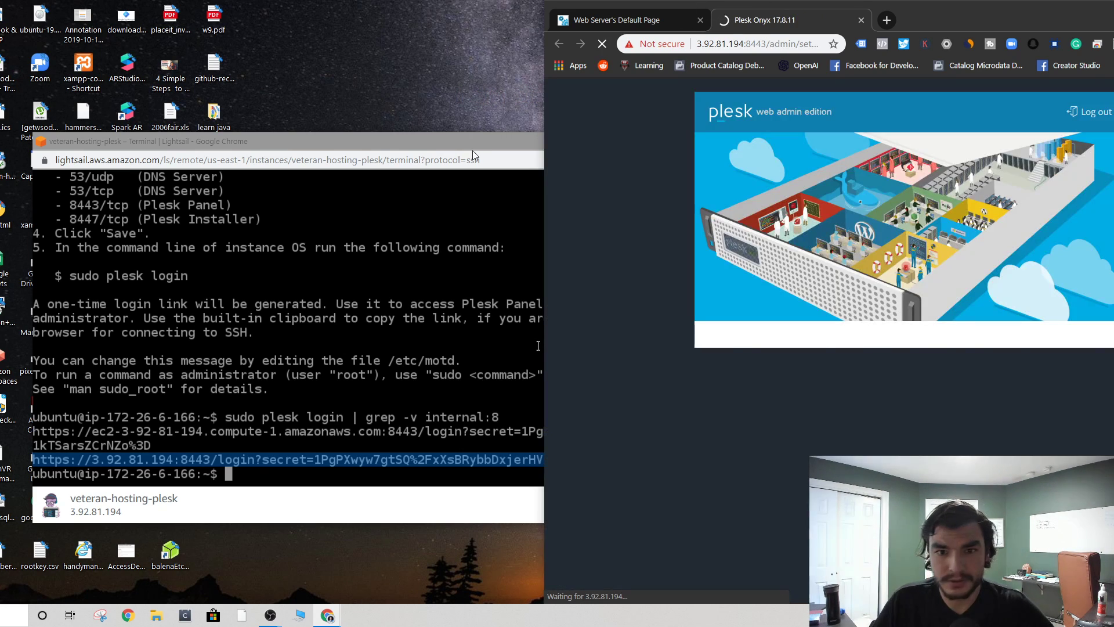
{"action": "left_click", "coordinate": [472, 139]}
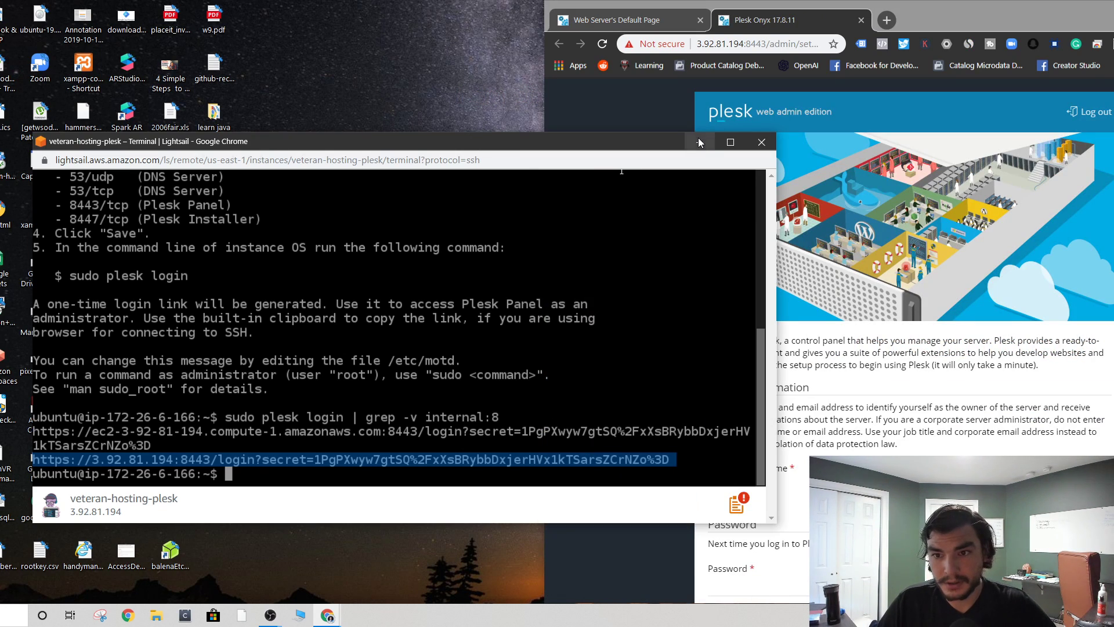
{"action": "left_click", "coordinate": [699, 142]}
{"action": "left_click_drag", "start_coordinate": [939, 22], "coordinate": [511, 3]}
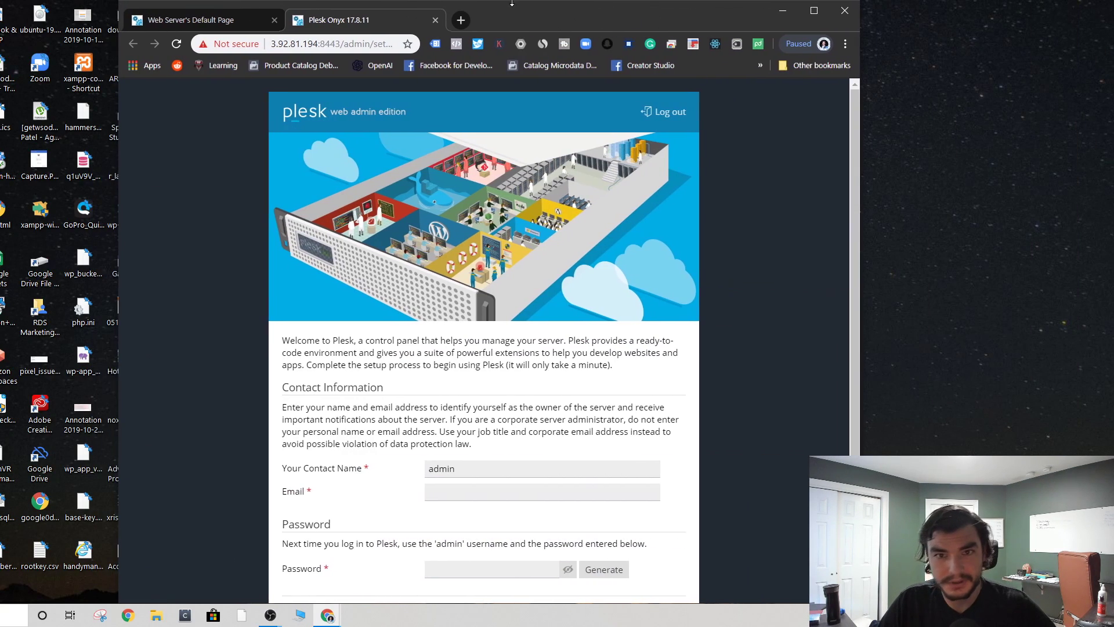
- Replace the default admin Contact Name with the user's full name and autofill the e-mail
{"action": "scroll", "coordinate": [461, 166], "scroll_direction": "down", "scroll_amount": 2}
{"action": "scroll", "coordinate": [422, 450], "scroll_direction": "up", "scroll_amount": 2}
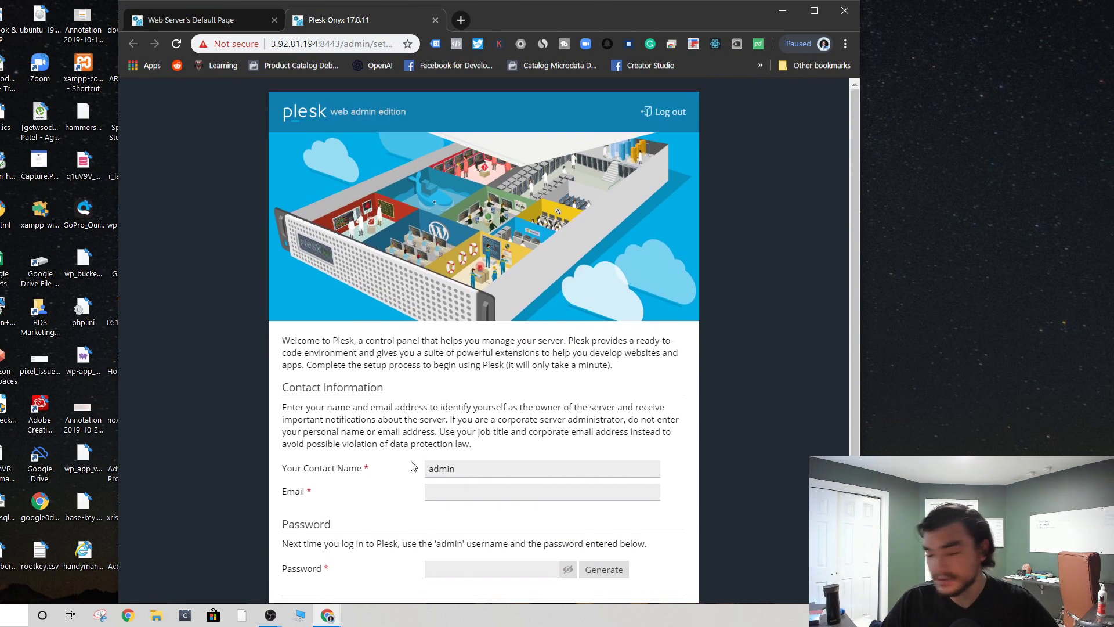
{"action": "double_click", "coordinate": [455, 468]}
{"action": "type", "text": "Riley"}
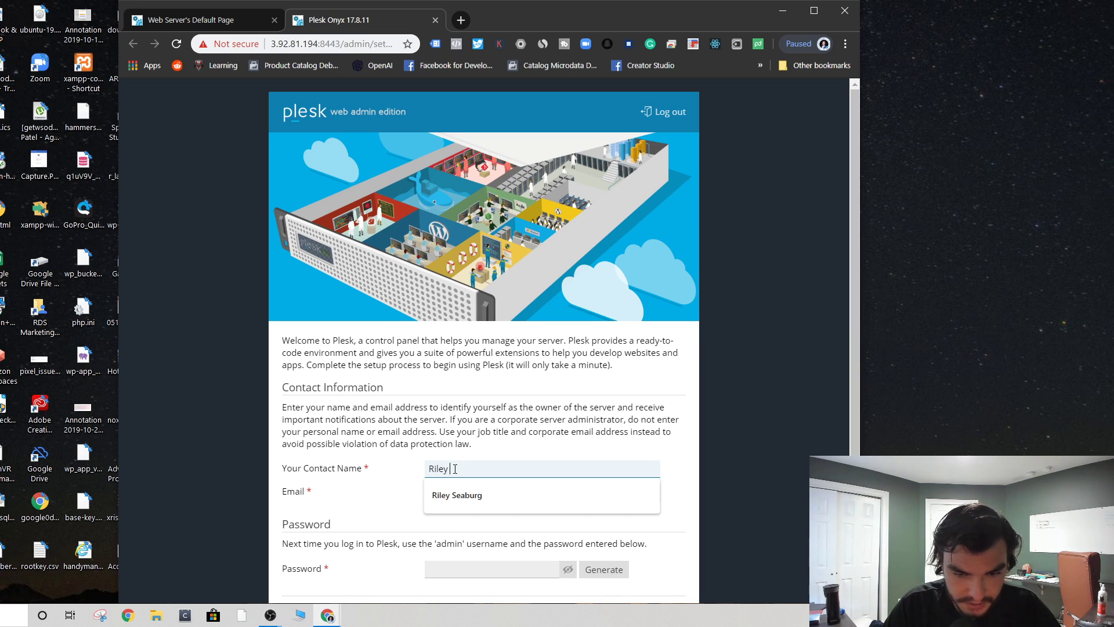
{"action": "key", "text": "Down"}
{"action": "key", "text": "Return"}
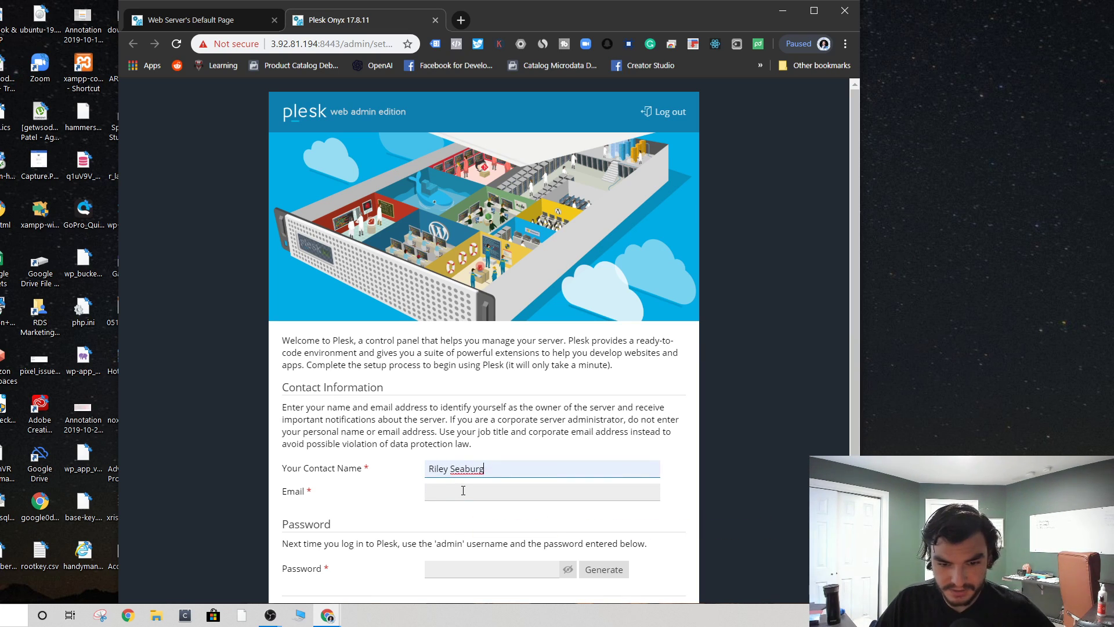
{"action": "left_click", "coordinate": [463, 490]}
{"action": "left_click", "coordinate": [482, 365]}
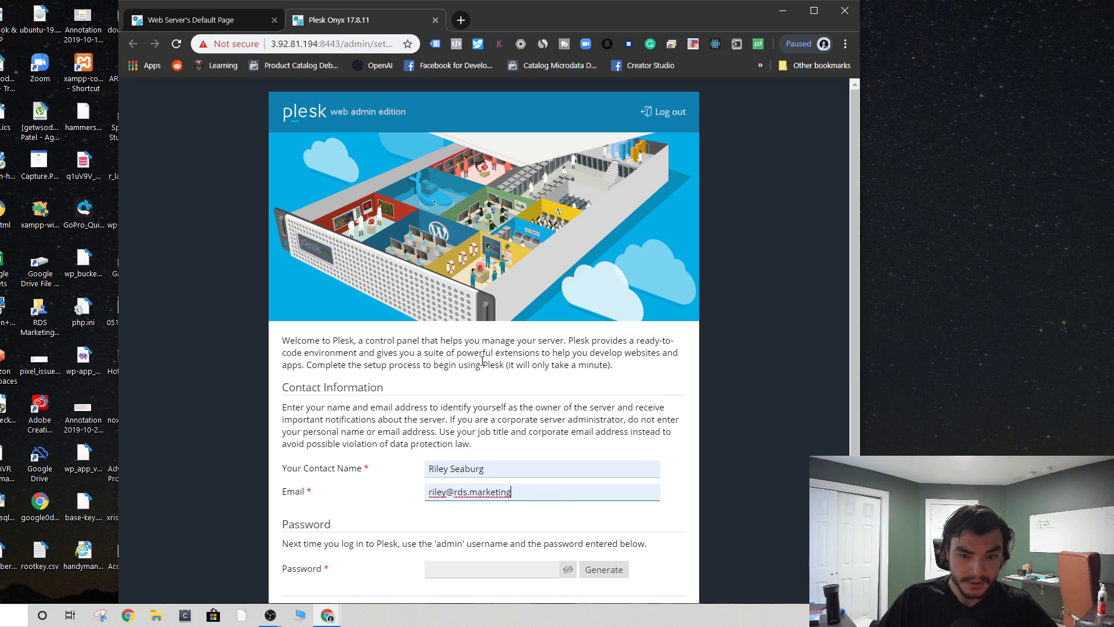
{"action": "scroll", "coordinate": [396, 486], "scroll_direction": "down", "scroll_amount": 2}
- Enter the admin password, accept the End-User License Agreement and submit the Plesk setup
{"action": "left_click", "coordinate": [490, 473]}
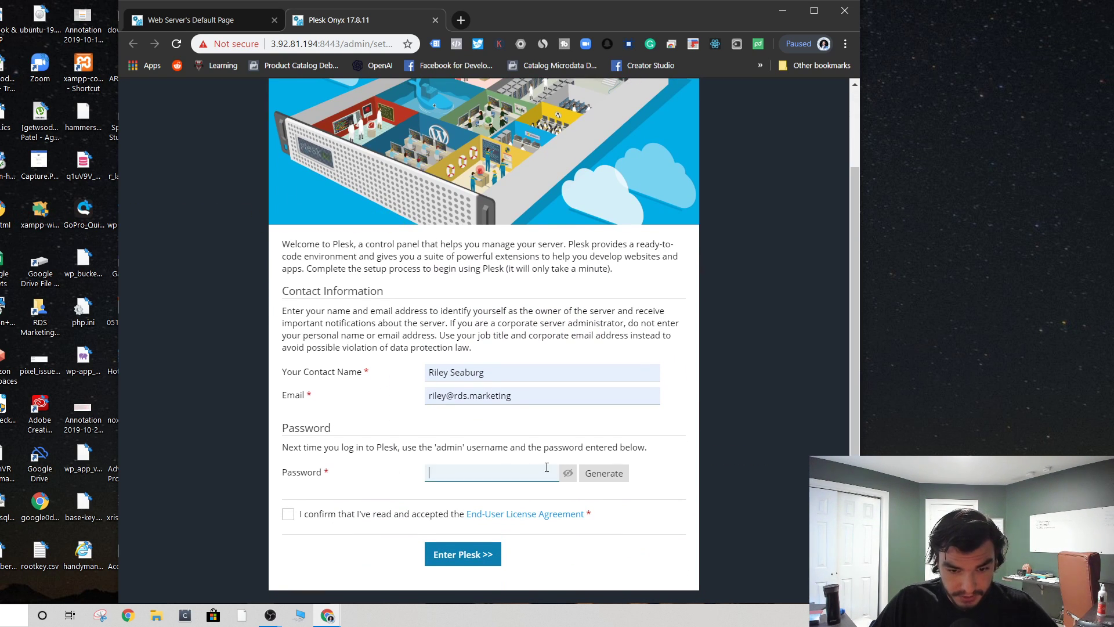
{"action": "type", "text": "•••"}
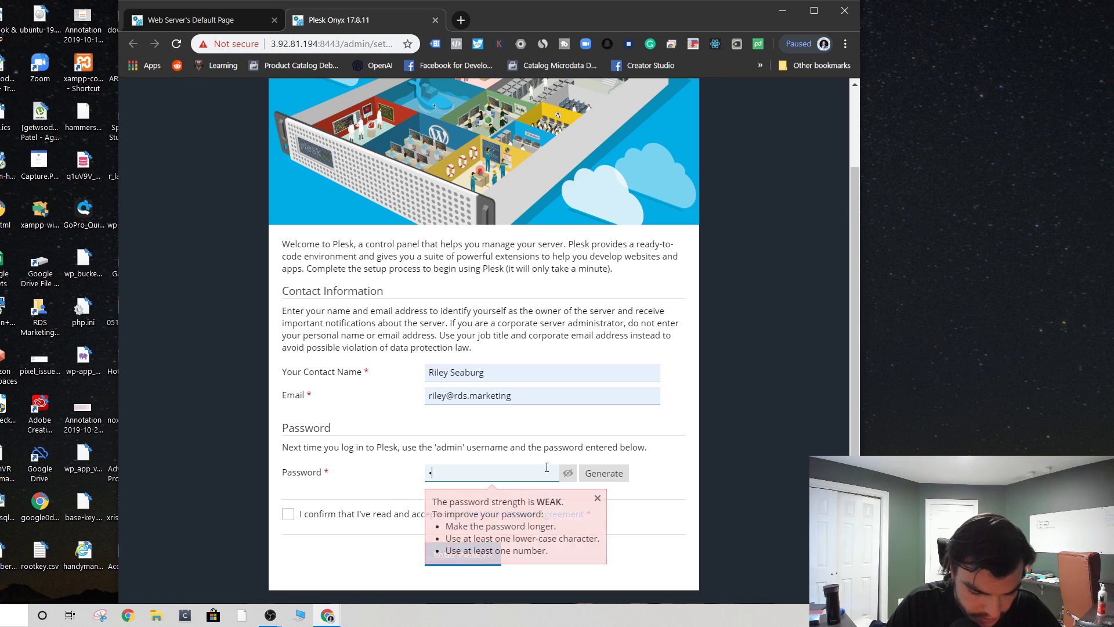
{"action": "type", "text": "•••••••"}
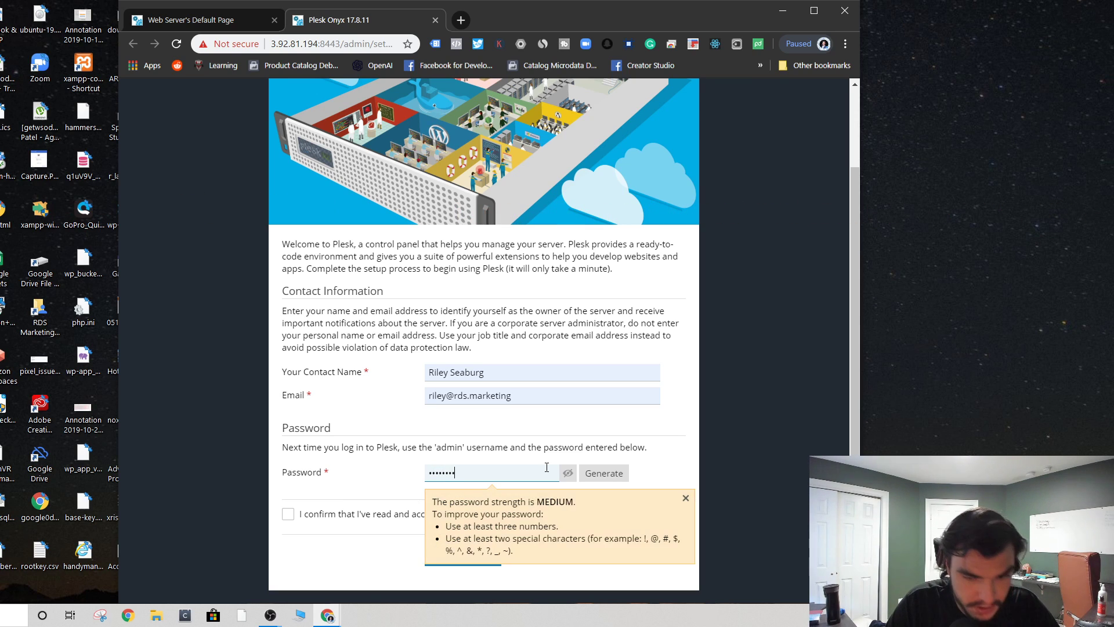
{"action": "left_click", "coordinate": [345, 428]}
{"action": "left_click", "coordinate": [297, 515]}
{"action": "left_click", "coordinate": [470, 553]}
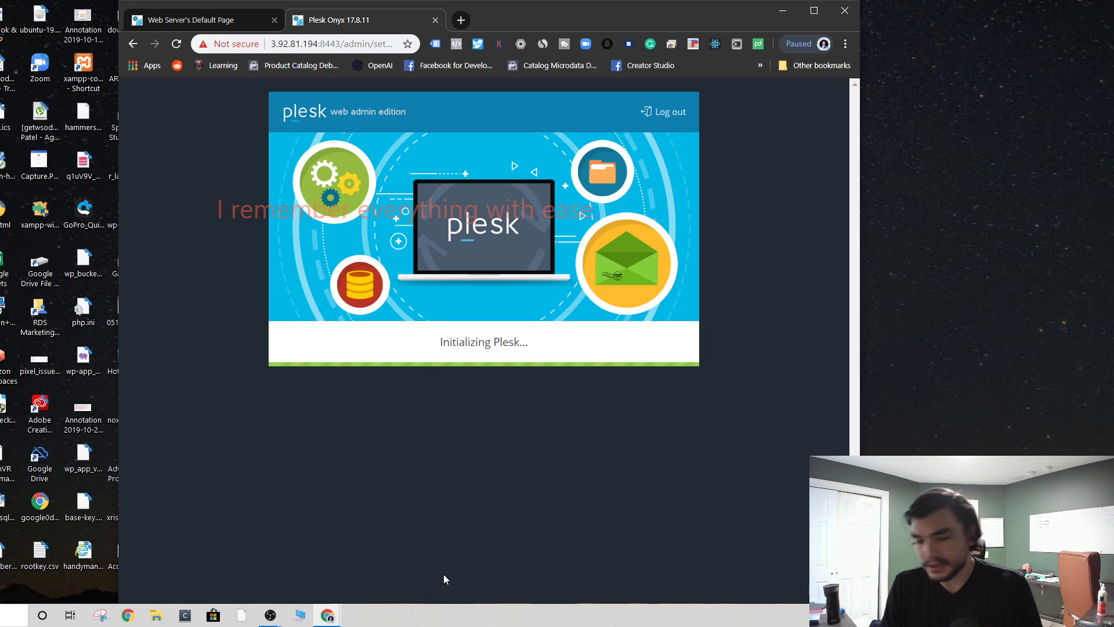
- Return to the Web Server's Default Page tab, then minimize and restore the browser
{"action": "left_click", "coordinate": [175, 20]}
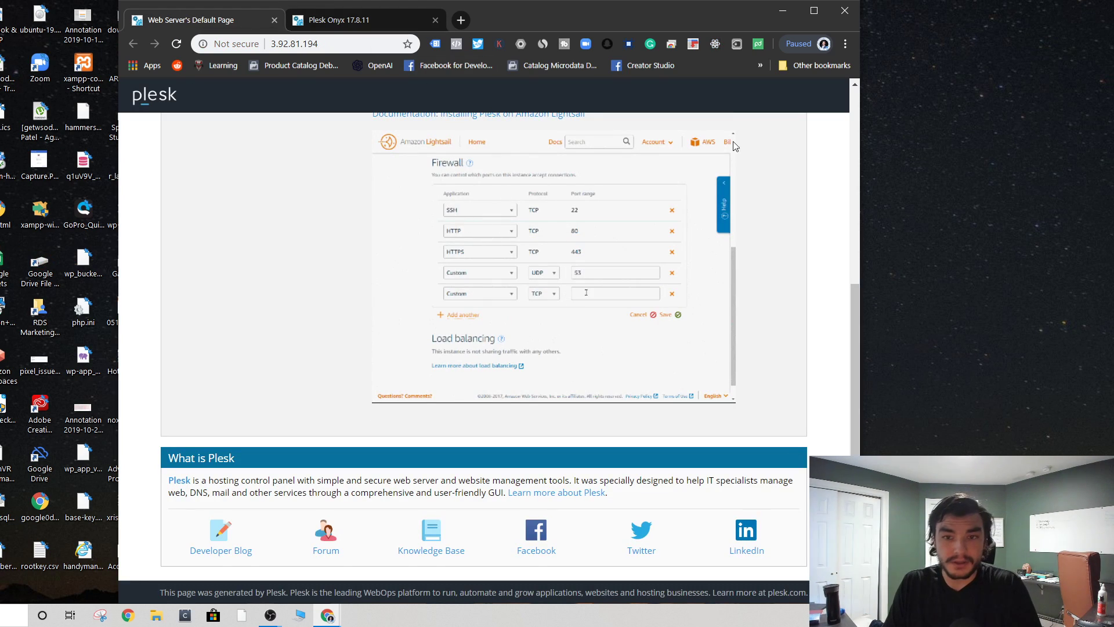
{"action": "left_click", "coordinate": [790, 12]}
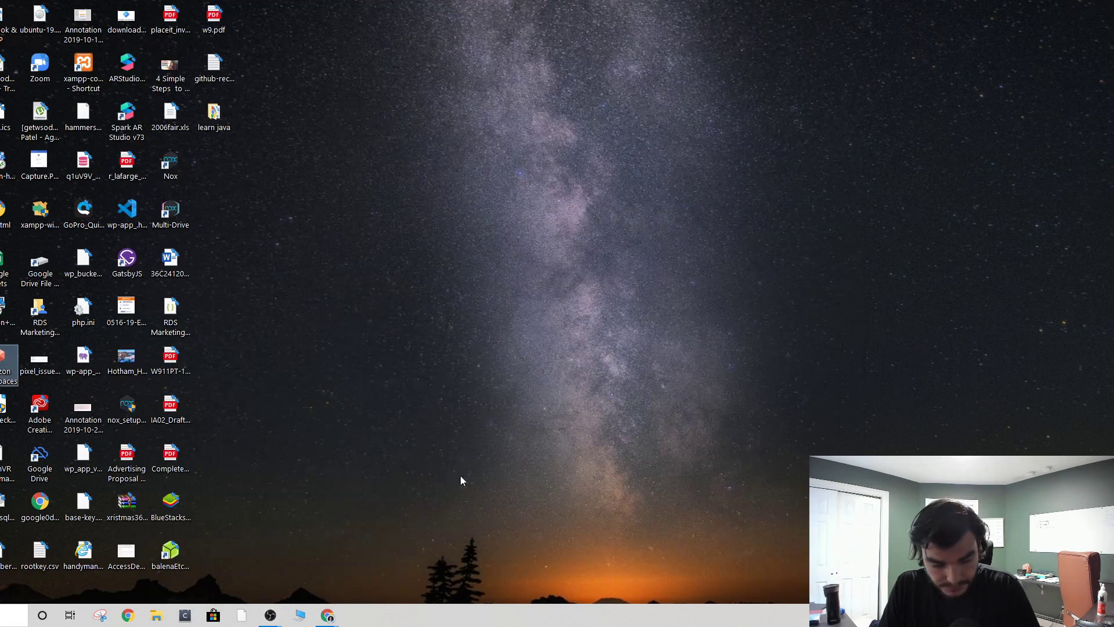
{"action": "mouse_move", "coordinate": [327, 614]}
{"action": "left_click", "coordinate": [352, 569]}
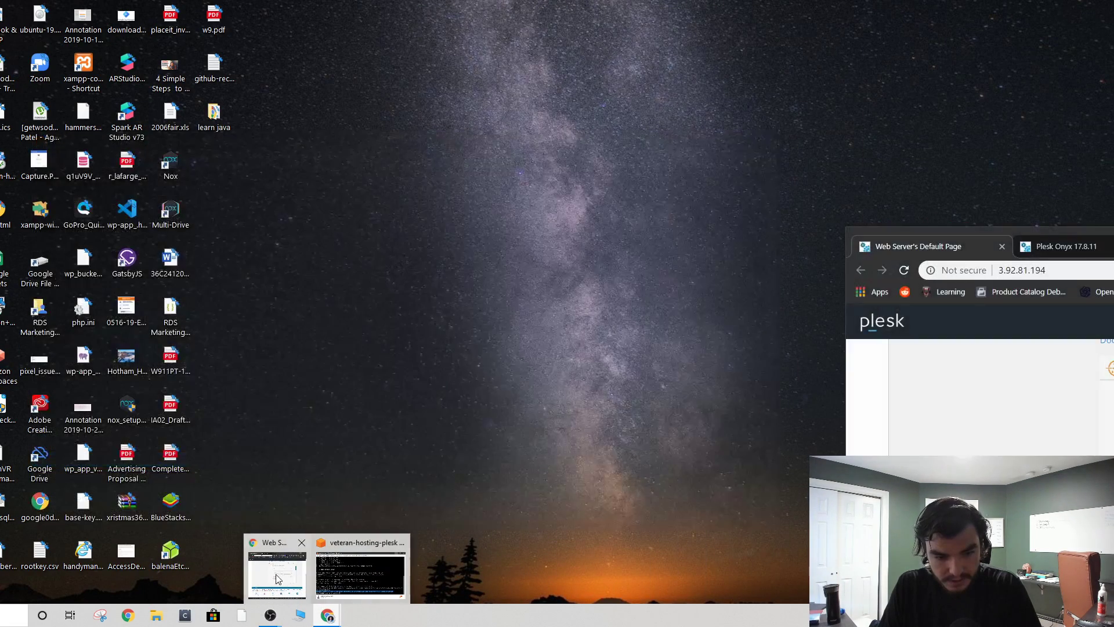
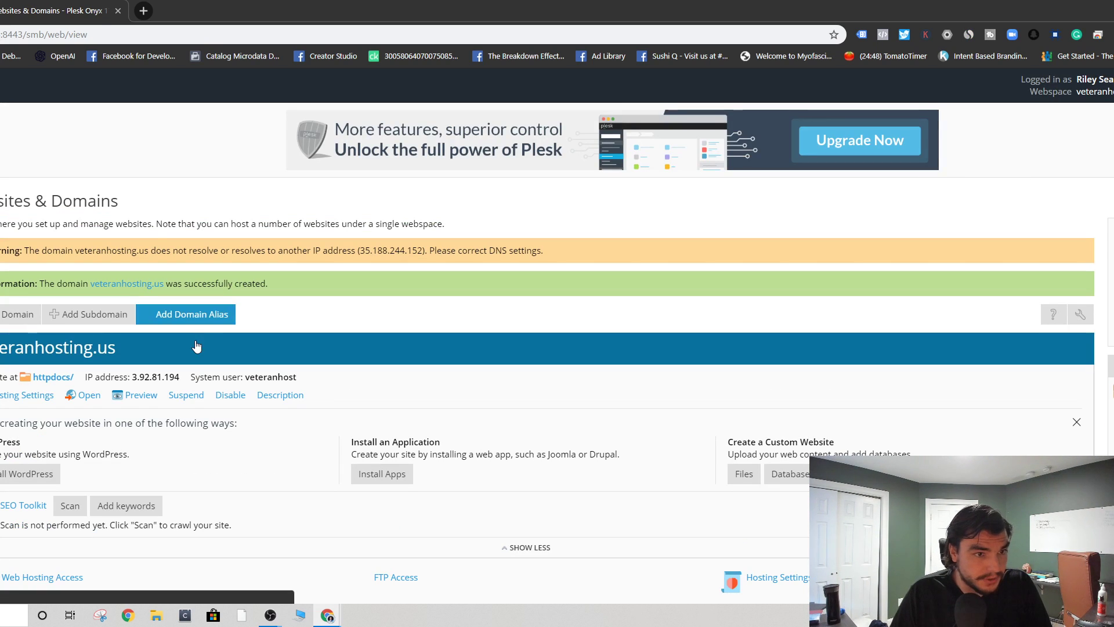
- Open the Add Domain form from the Websites & Domains page
{"action": "scroll", "coordinate": [436, 328], "scroll_direction": "down", "scroll_amount": 2}
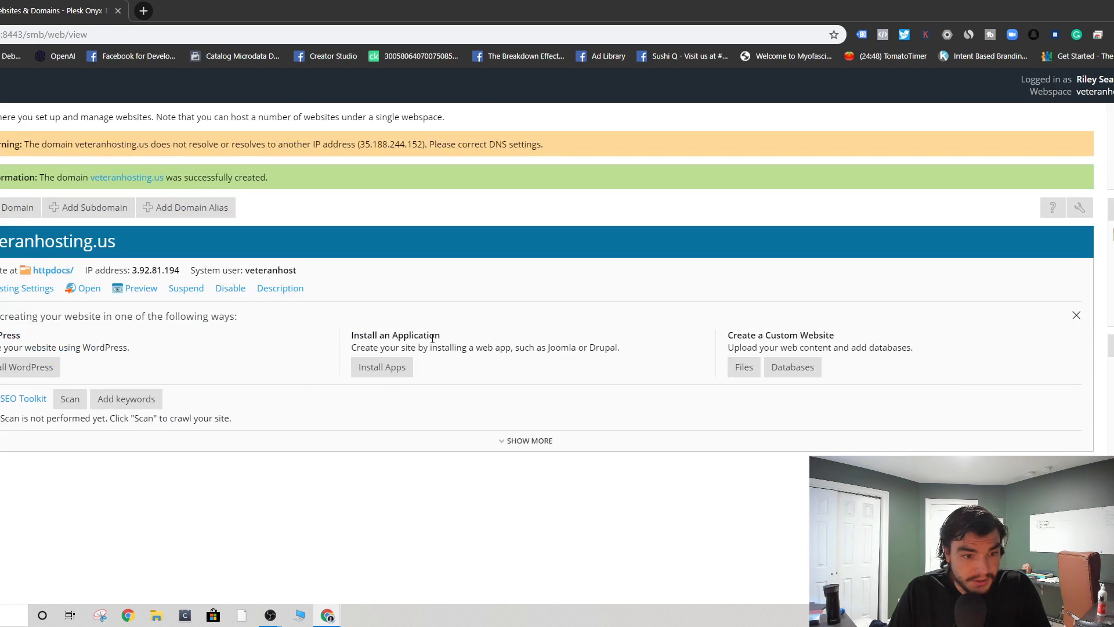
{"action": "scroll", "coordinate": [390, 376], "scroll_direction": "up", "scroll_amount": 1}
{"action": "scroll", "coordinate": [395, 395], "scroll_direction": "down", "scroll_amount": 1}
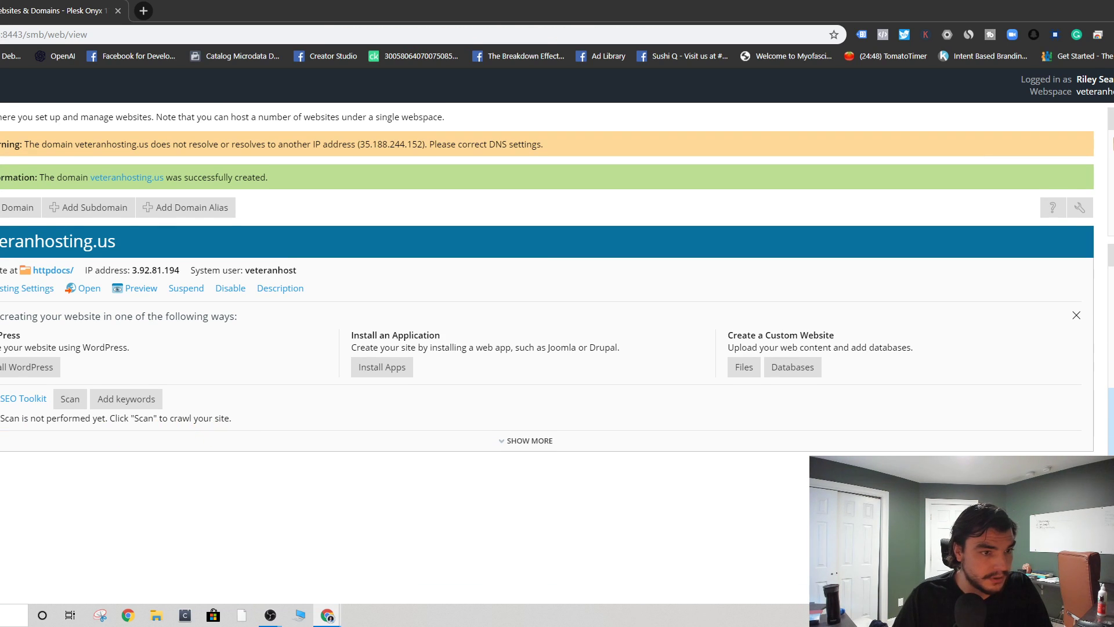
{"action": "left_click", "coordinate": [11, 218]}
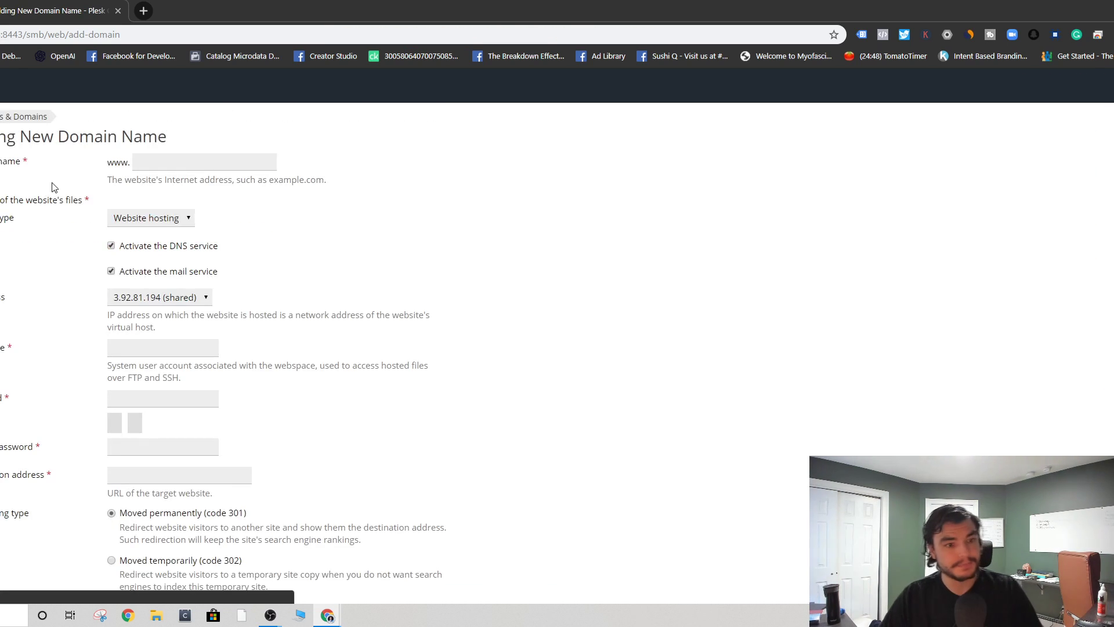
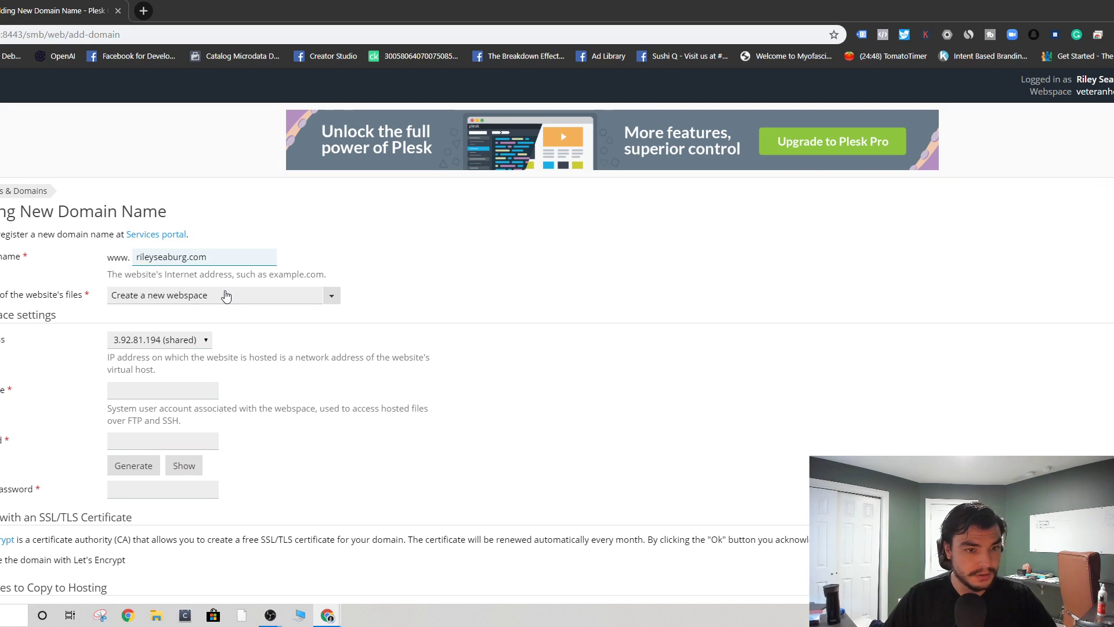
- Enter the new domain name, keep a new webspace and the shared IP, and set the system username
{"action": "left_click", "coordinate": [225, 294]}
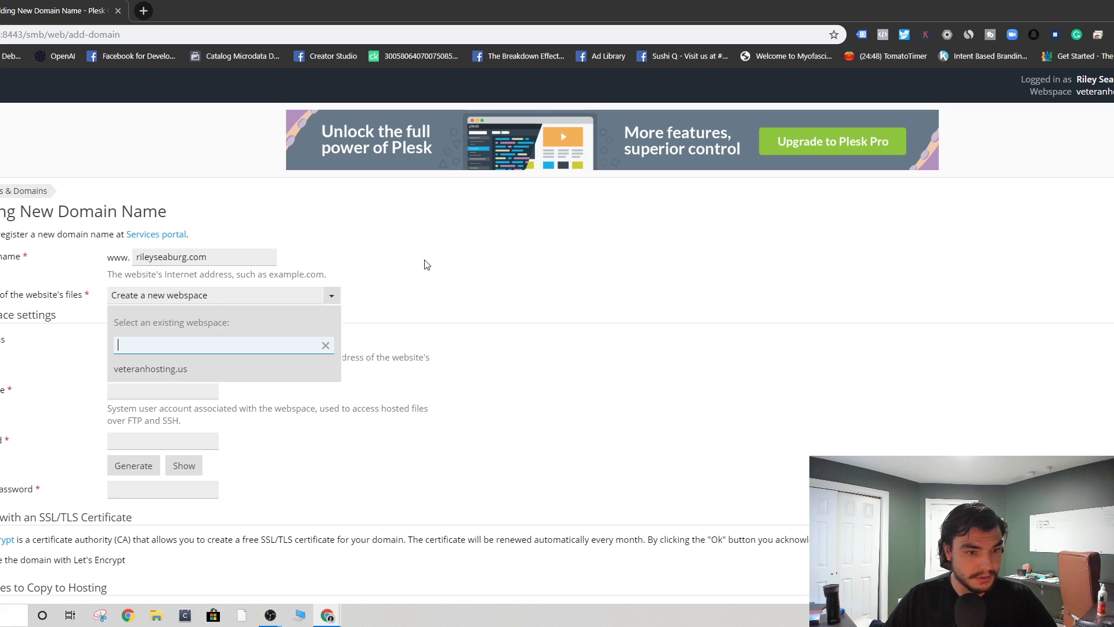
{"action": "left_click", "coordinate": [69, 351]}
{"action": "left_click", "coordinate": [159, 338]}
{"action": "left_click", "coordinate": [18, 374]}
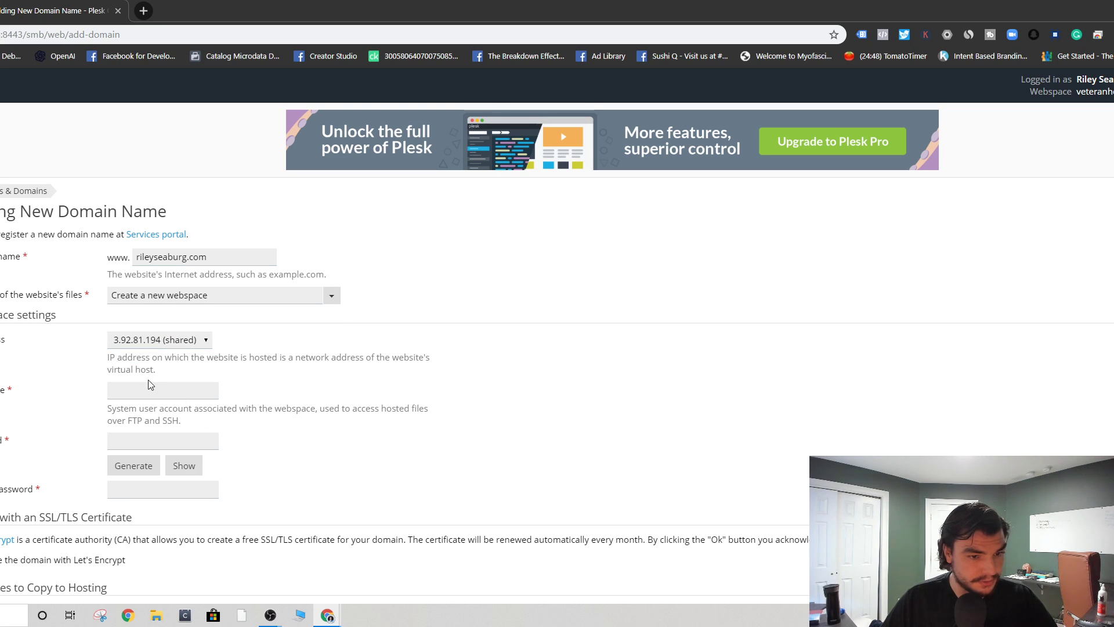
{"action": "left_click", "coordinate": [150, 396]}
{"action": "type", "text": "riley"}
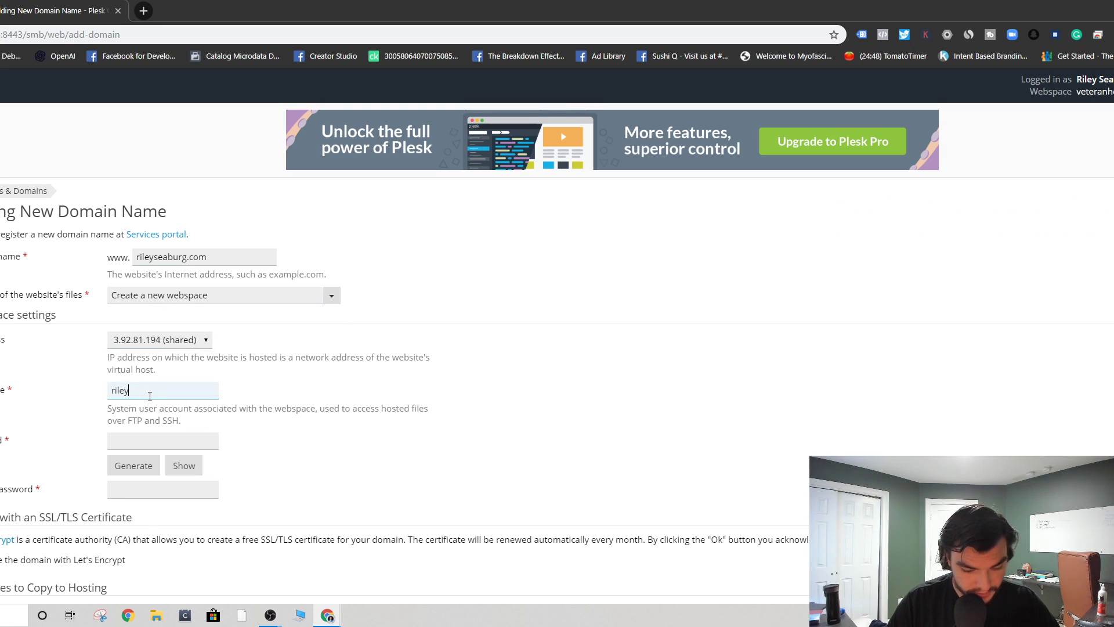
{"action": "type", "text": "sblog"}
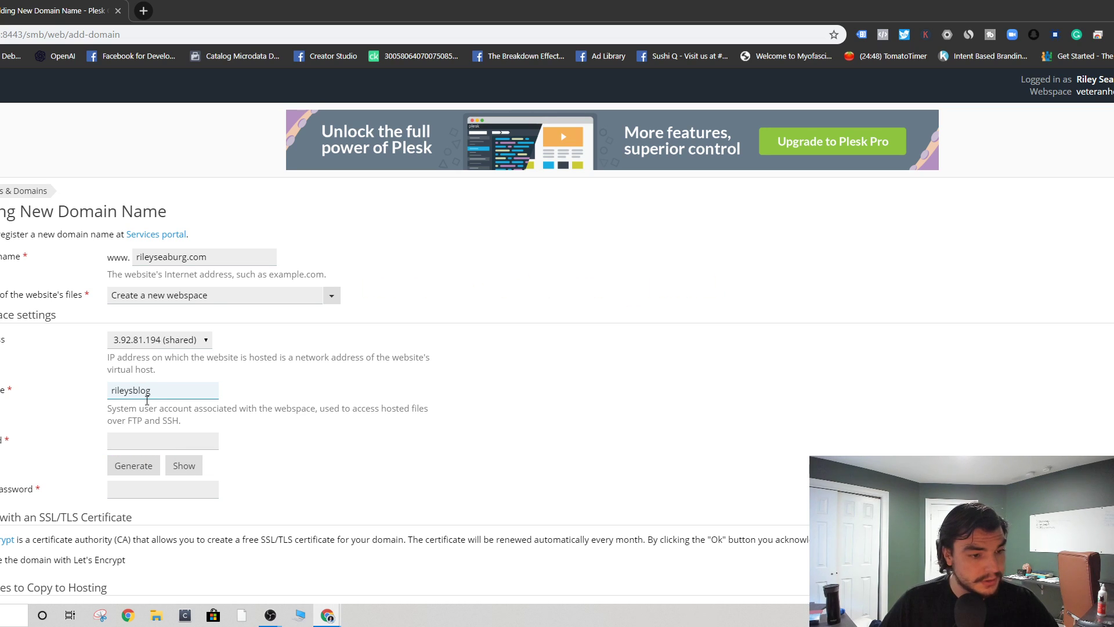
- Generate a strong password, enable Let's Encrypt, and create the domain
{"action": "left_click", "coordinate": [133, 464]}
{"action": "scroll", "coordinate": [92, 442], "scroll_direction": "down", "scroll_amount": 2}
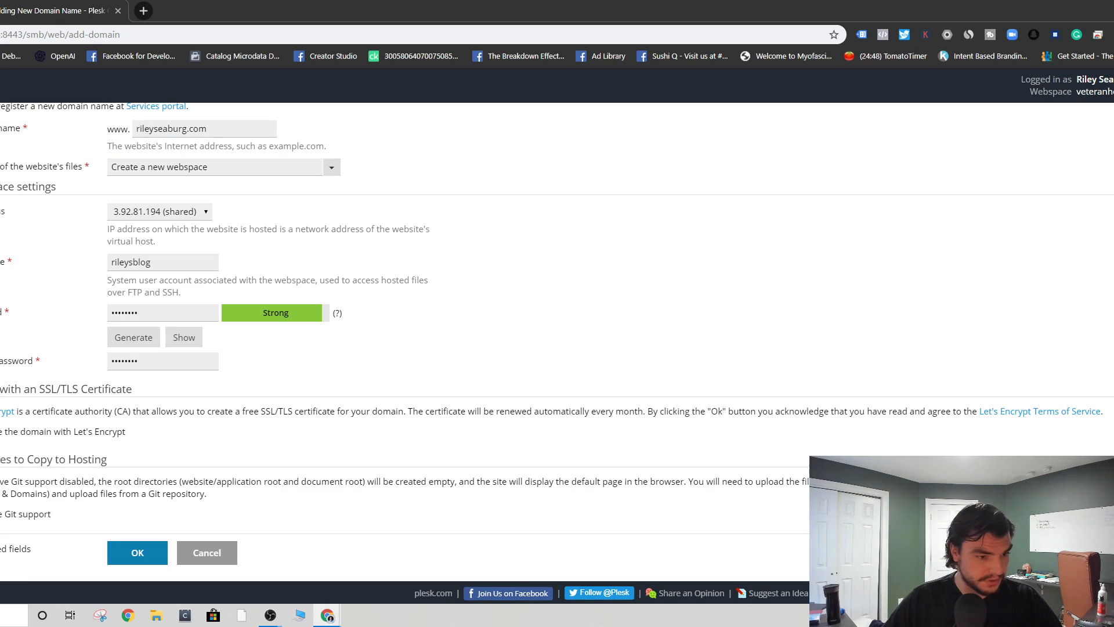
{"action": "left_click", "coordinate": [1, 432]}
{"action": "scroll", "coordinate": [48, 490], "scroll_direction": "down", "scroll_amount": 1}
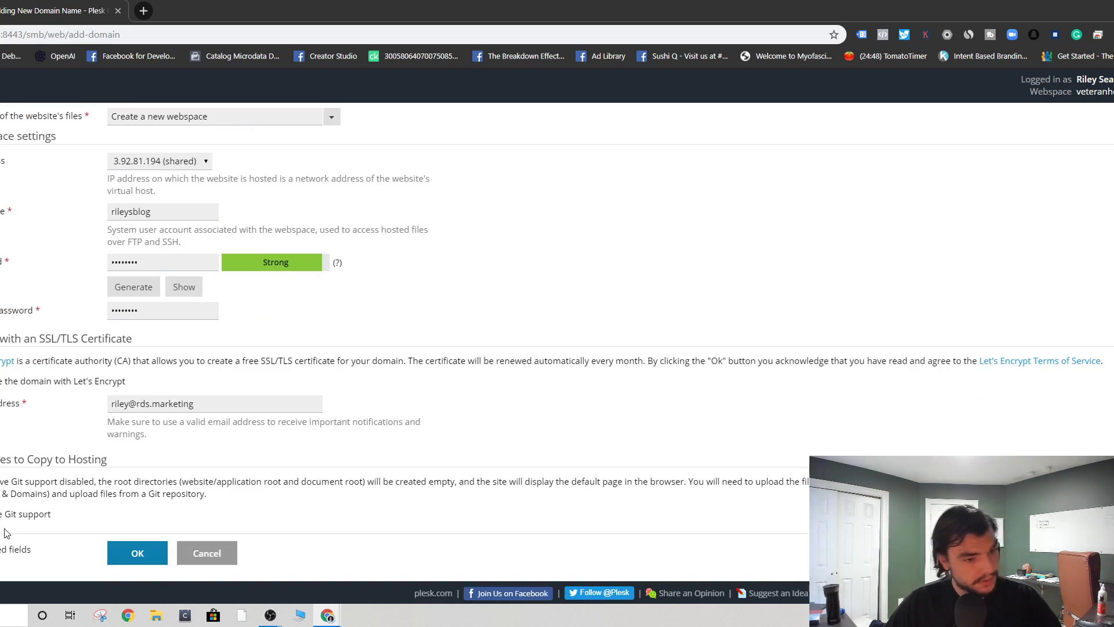
{"action": "left_click", "coordinate": [135, 552]}
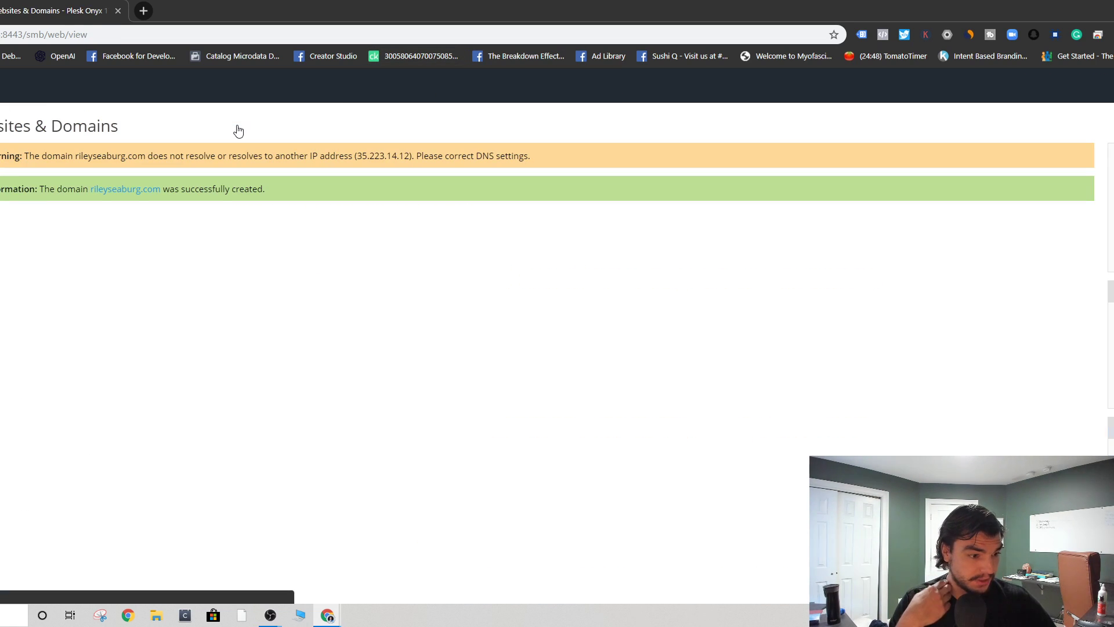
- Close the stray blank window and check the Docker catalog
{"action": "scroll", "coordinate": [143, 484], "scroll_direction": "down", "scroll_amount": 8}
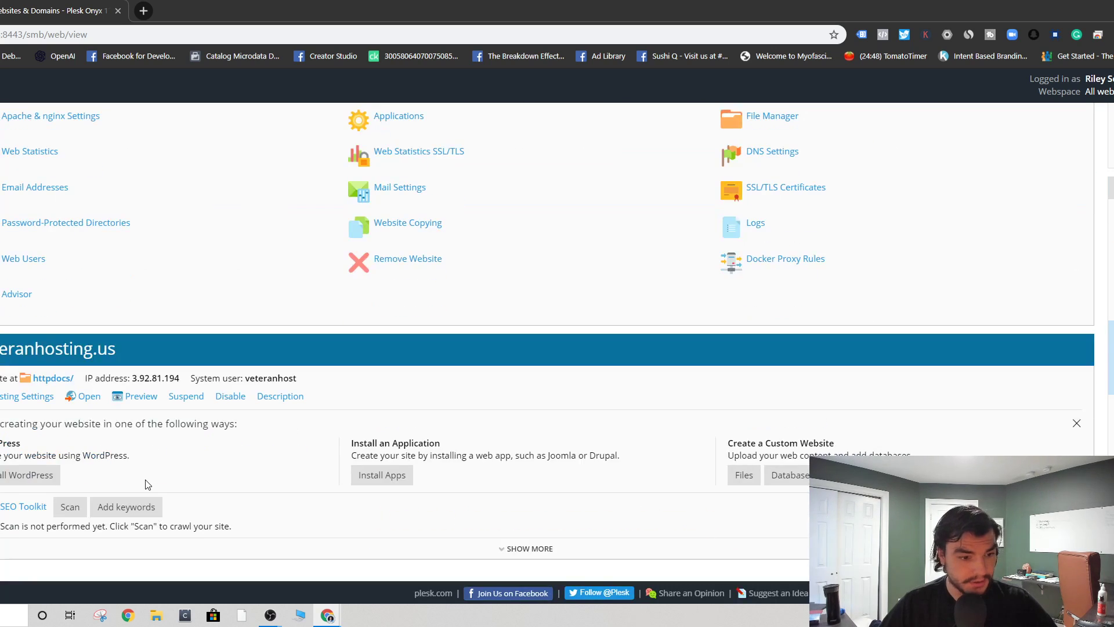
{"action": "scroll", "coordinate": [145, 482], "scroll_direction": "up", "scroll_amount": 3}
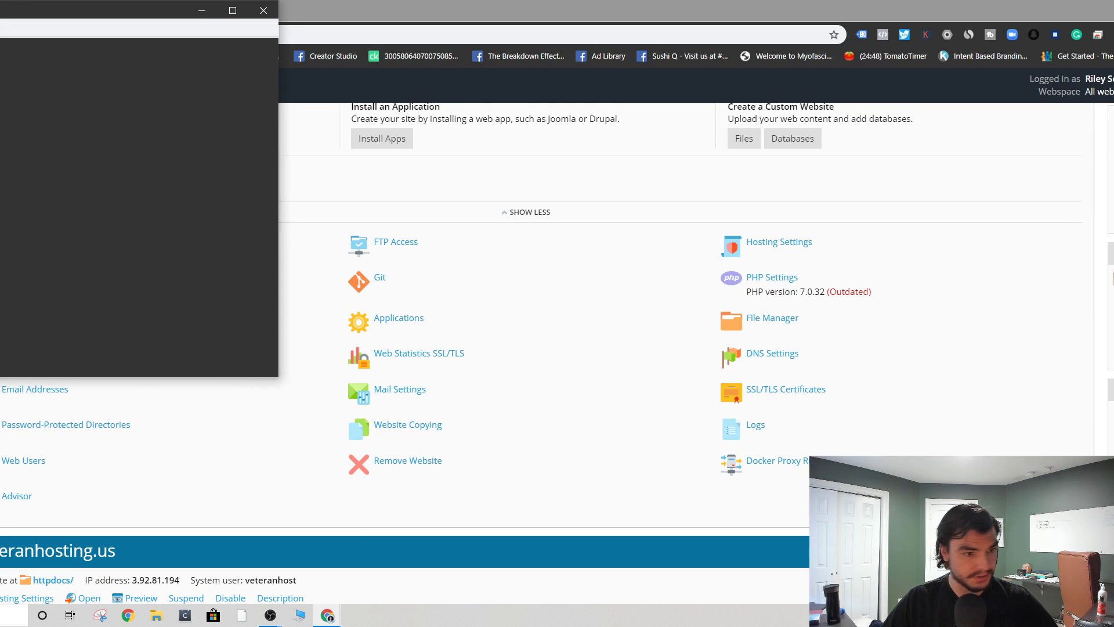
{"action": "left_click", "coordinate": [264, 10]}
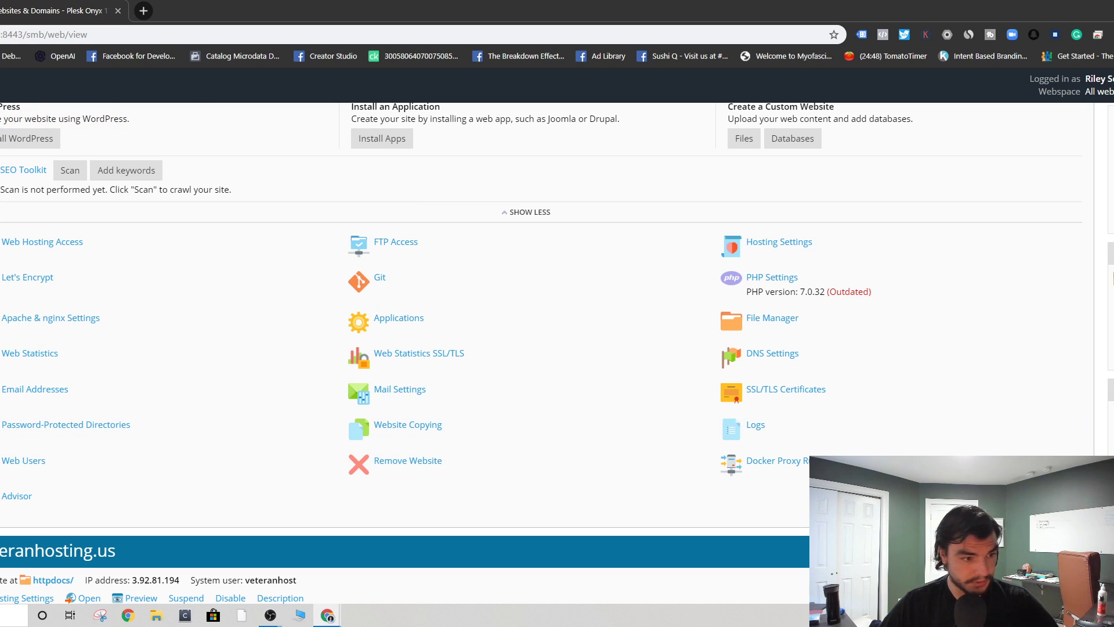
{"action": "left_click", "coordinate": [0, 377]}
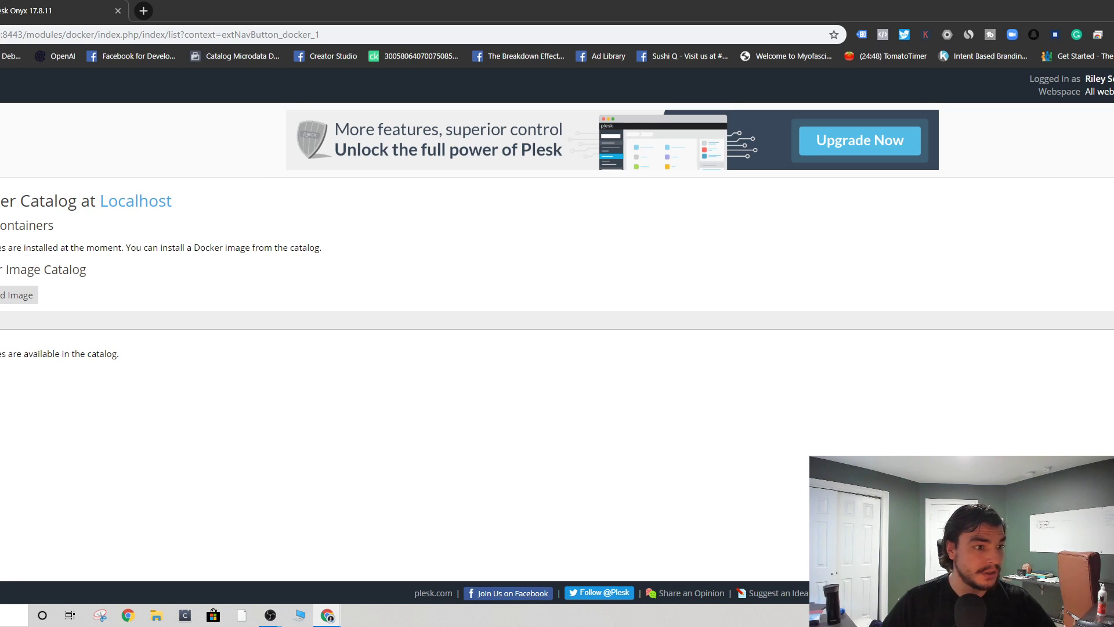
- Return to Websites & Domains and open File Manager for the new domain
{"action": "left_click", "coordinate": [0, 150]}
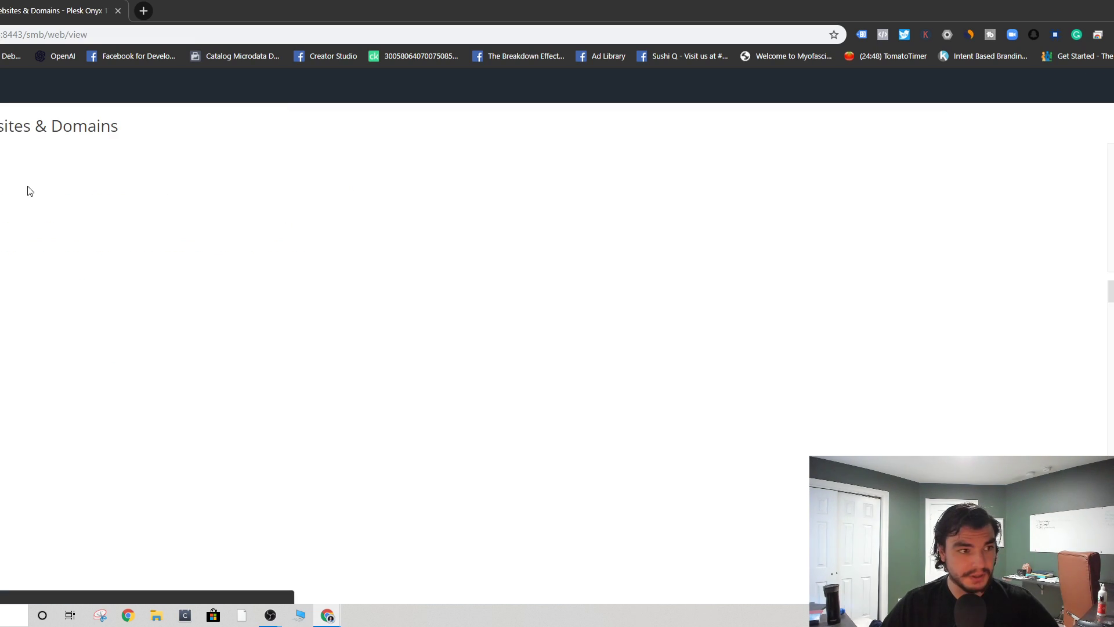
{"action": "scroll", "coordinate": [123, 376], "scroll_direction": "down", "scroll_amount": 8}
{"action": "scroll", "coordinate": [493, 326], "scroll_direction": "up", "scroll_amount": 3}
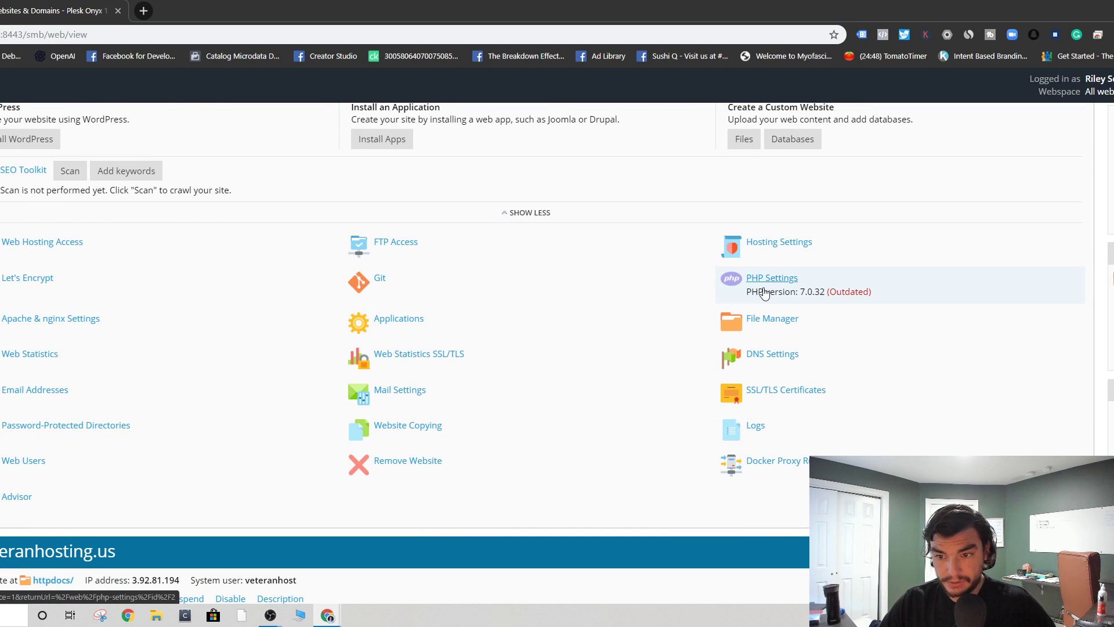
{"action": "left_click", "coordinate": [734, 324]}
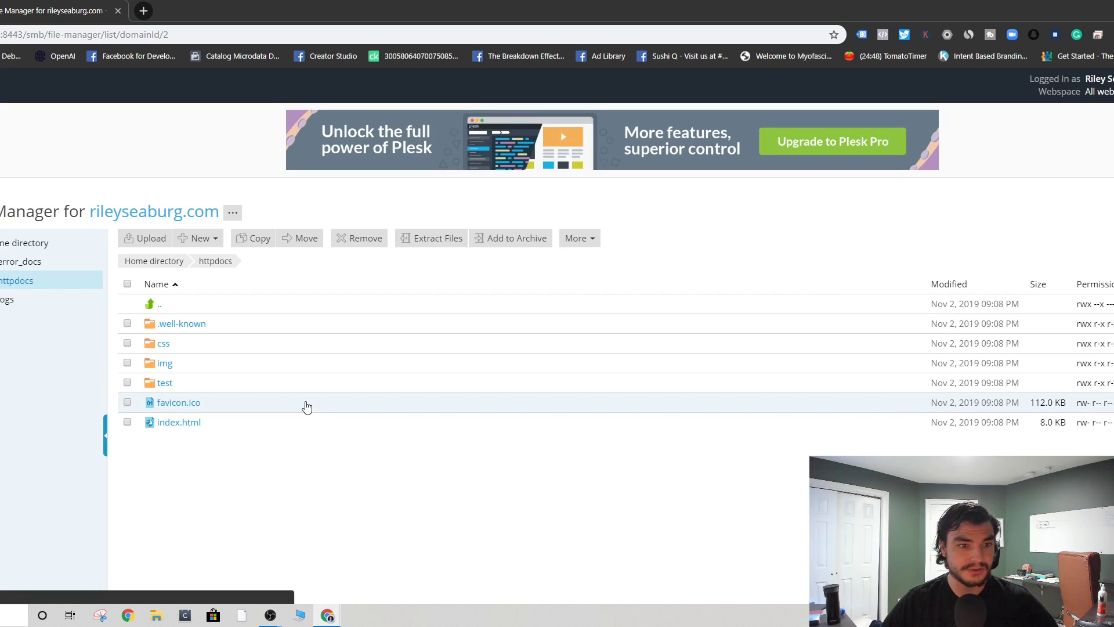
- Create a 'ghost' directory in the new domain's home directory
{"action": "left_click", "coordinate": [24, 245]}
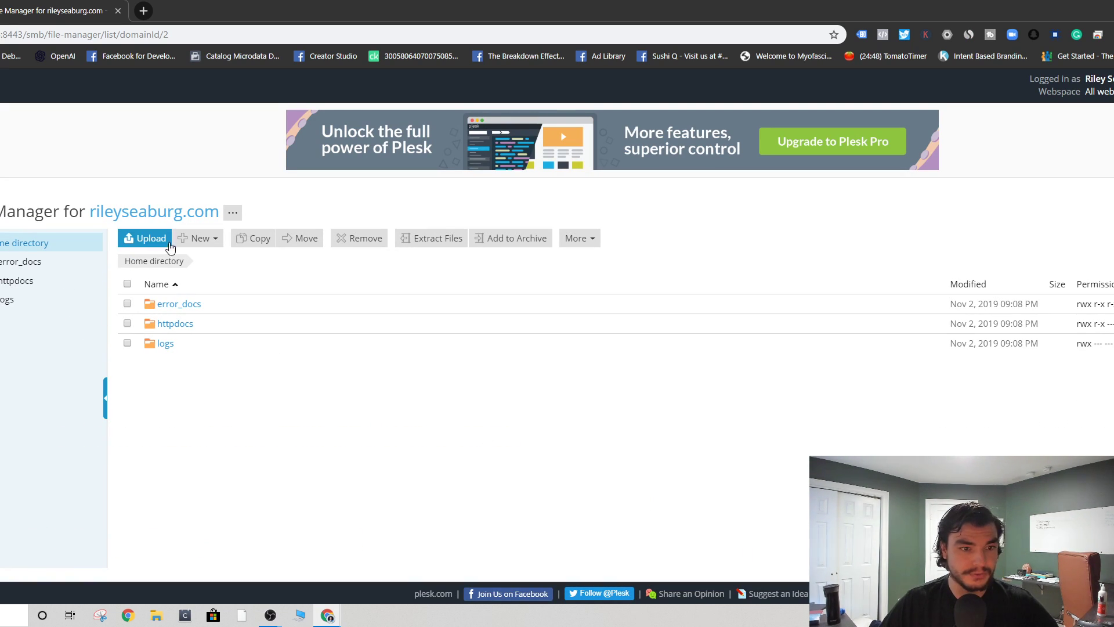
{"action": "left_click", "coordinate": [200, 238]}
{"action": "left_click", "coordinate": [210, 280]}
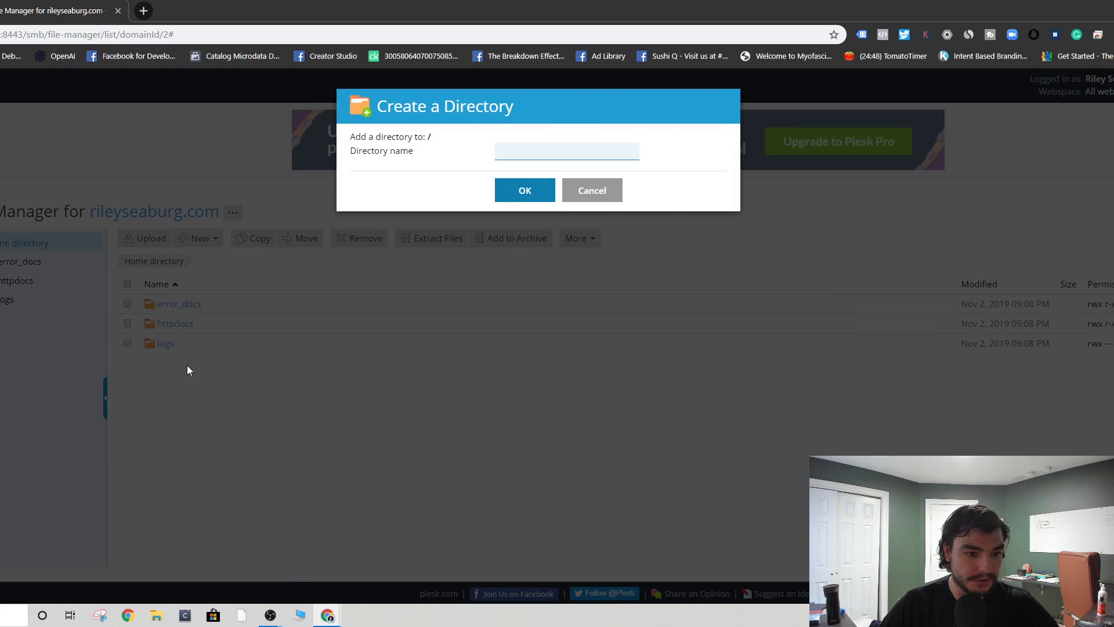
{"action": "left_click", "coordinate": [548, 153]}
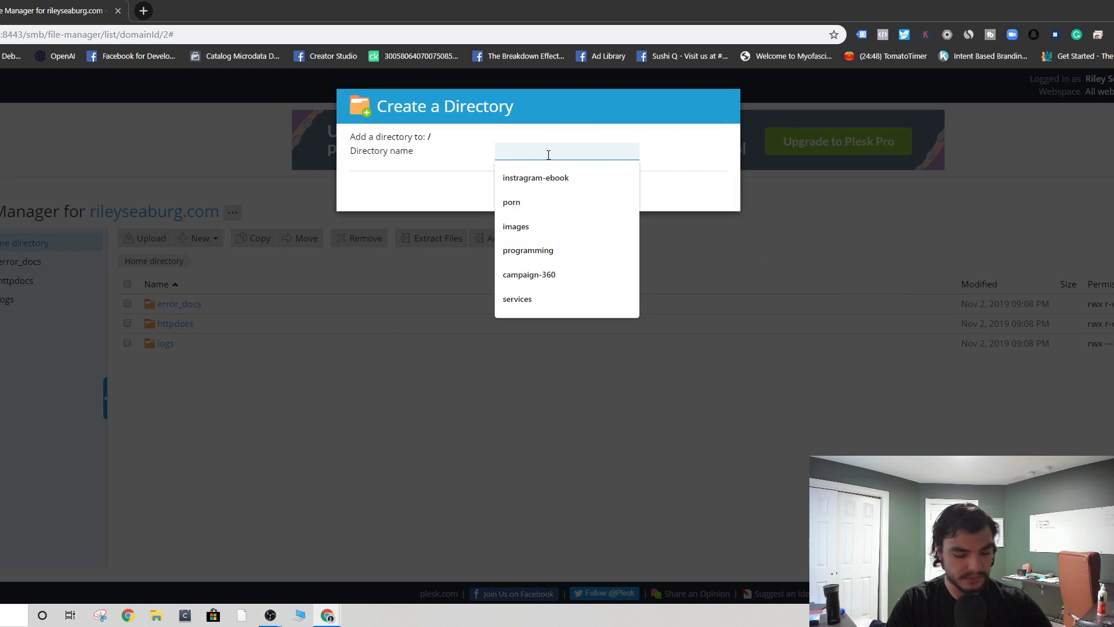
{"action": "type", "text": "ghost"}
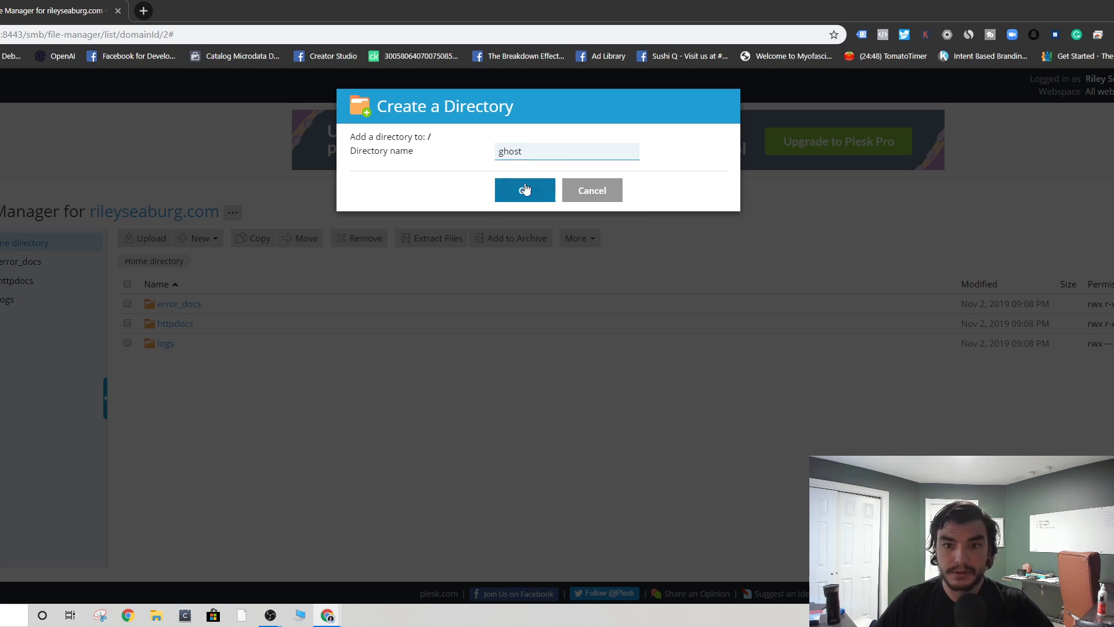
{"action": "left_click", "coordinate": [526, 189]}
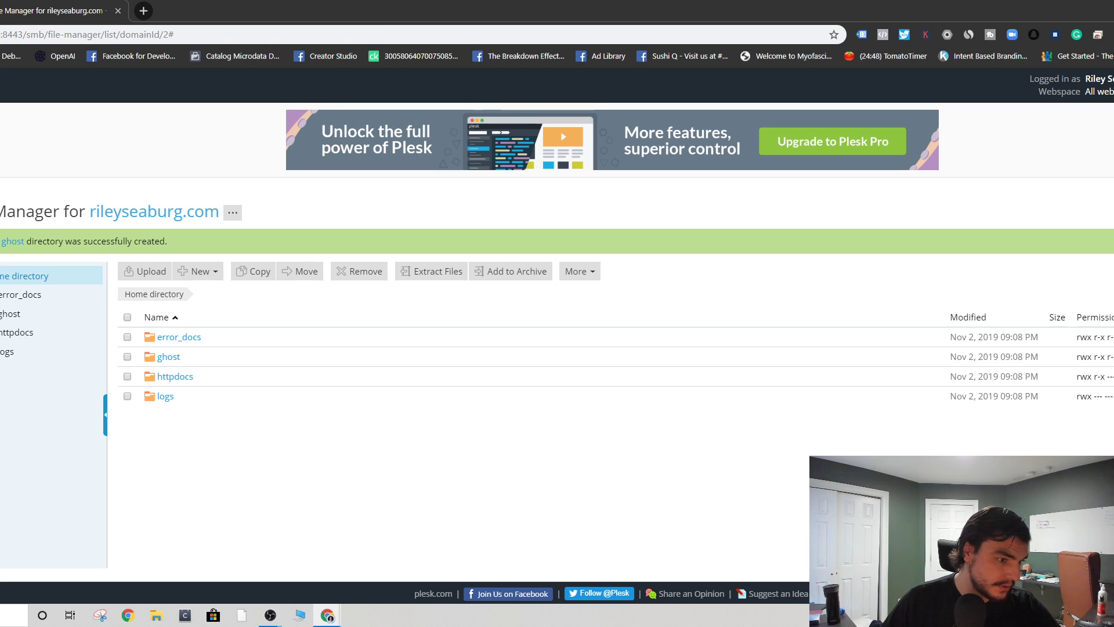
{"action": "left_click", "coordinate": [0, 415]}
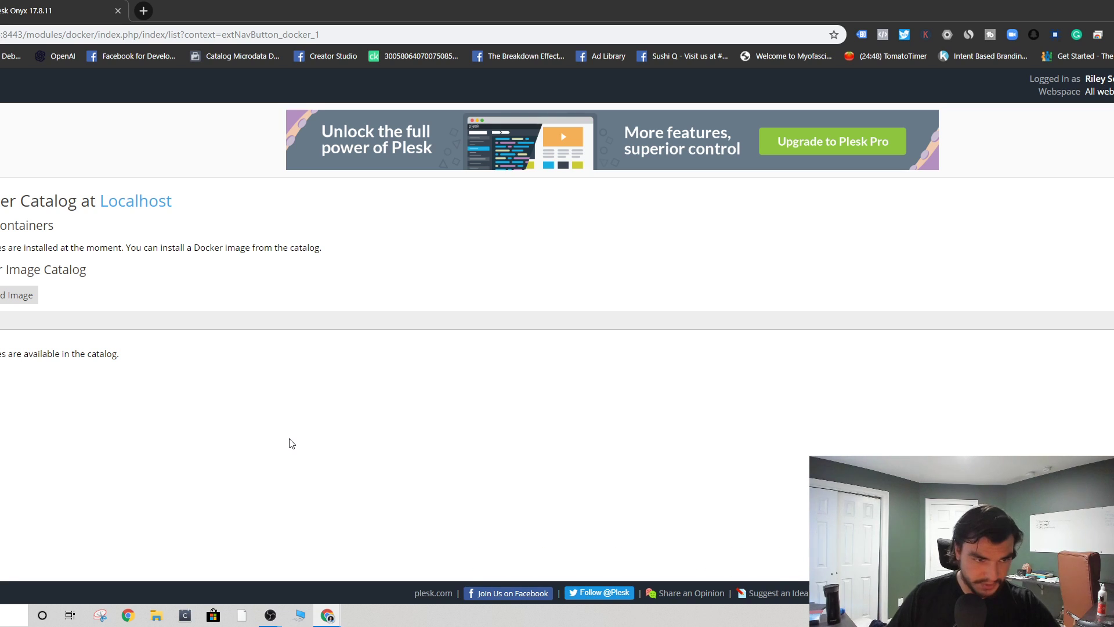
- Search the Docker catalog for ghost and run the official ghost image
{"action": "left_click", "coordinate": [90, 316]}
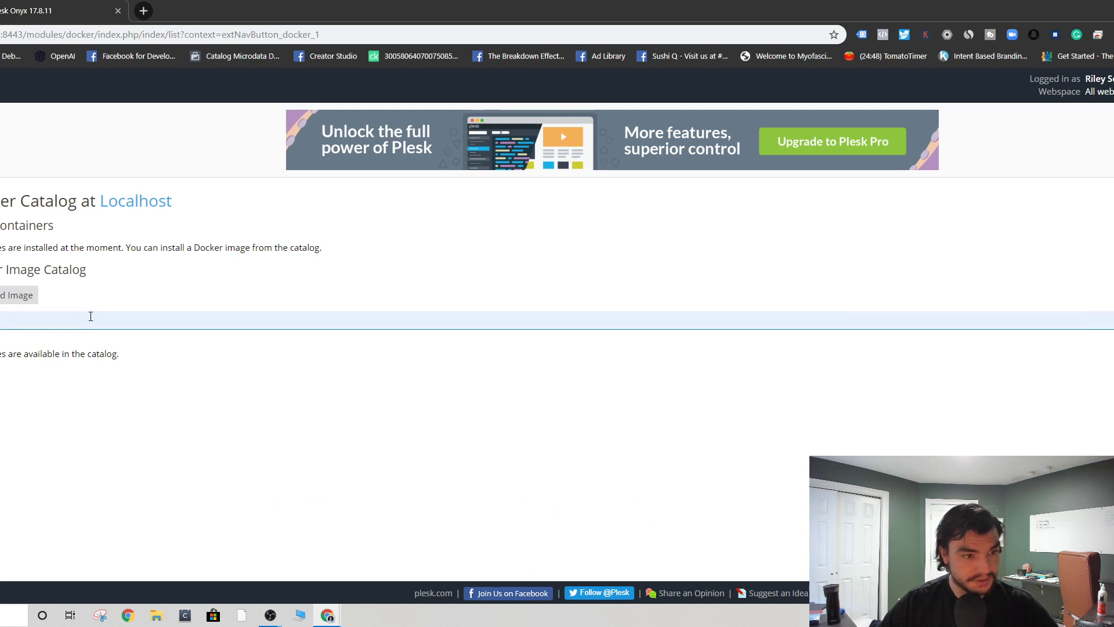
{"action": "left_click", "coordinate": [174, 421]}
{"action": "left_click", "coordinate": [1113, 320]}
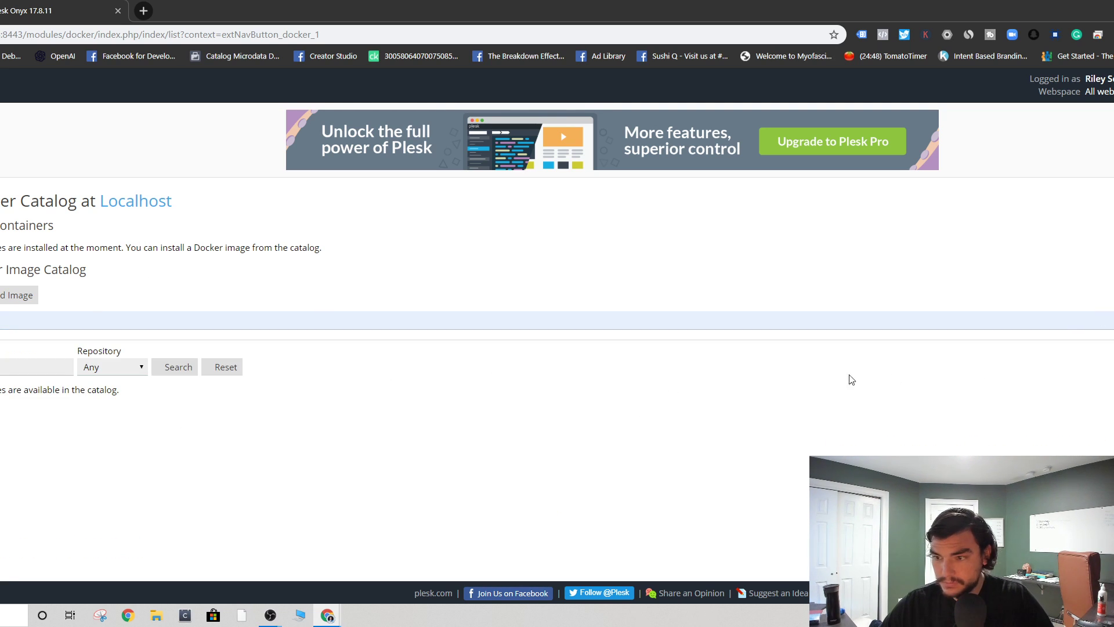
{"action": "left_click", "coordinate": [131, 324]}
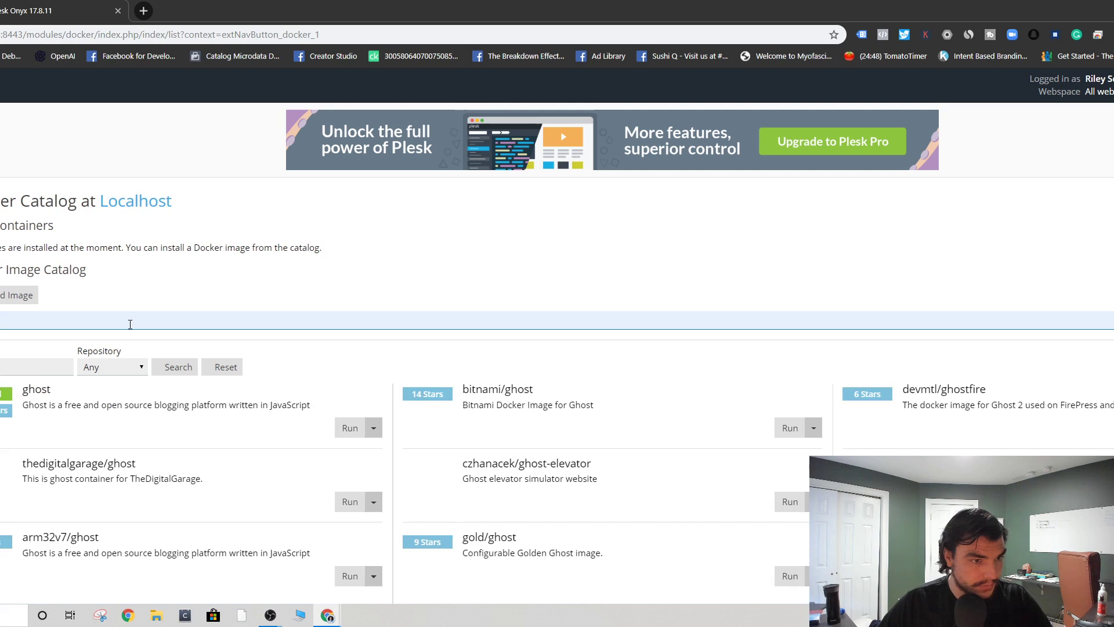
{"action": "scroll", "coordinate": [261, 422], "scroll_direction": "down", "scroll_amount": 2}
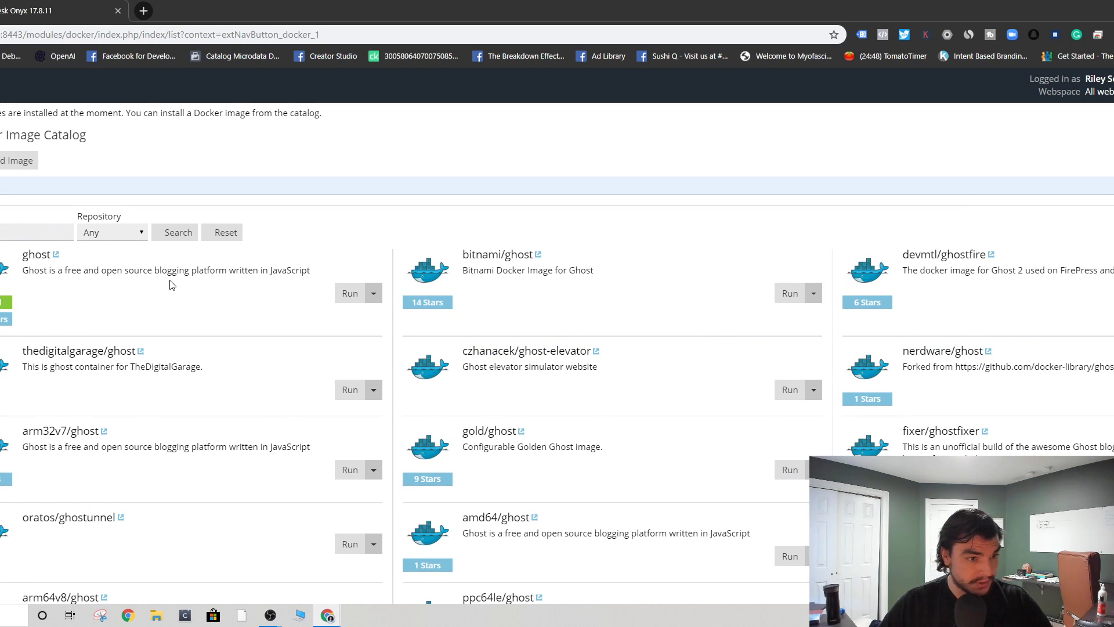
{"action": "left_click", "coordinate": [354, 294]}
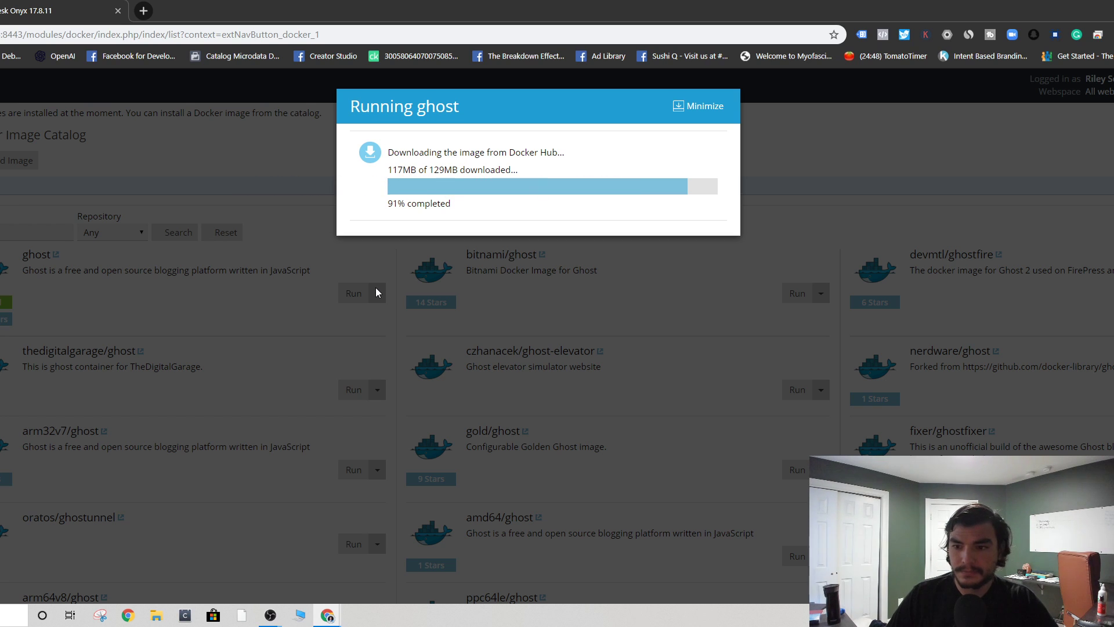
{"action": "left_click", "coordinate": [143, 11]}
- Load the suggested console.cloud.google.com DNS page in the new tab and bring it forward
{"action": "type", "text": "con"}
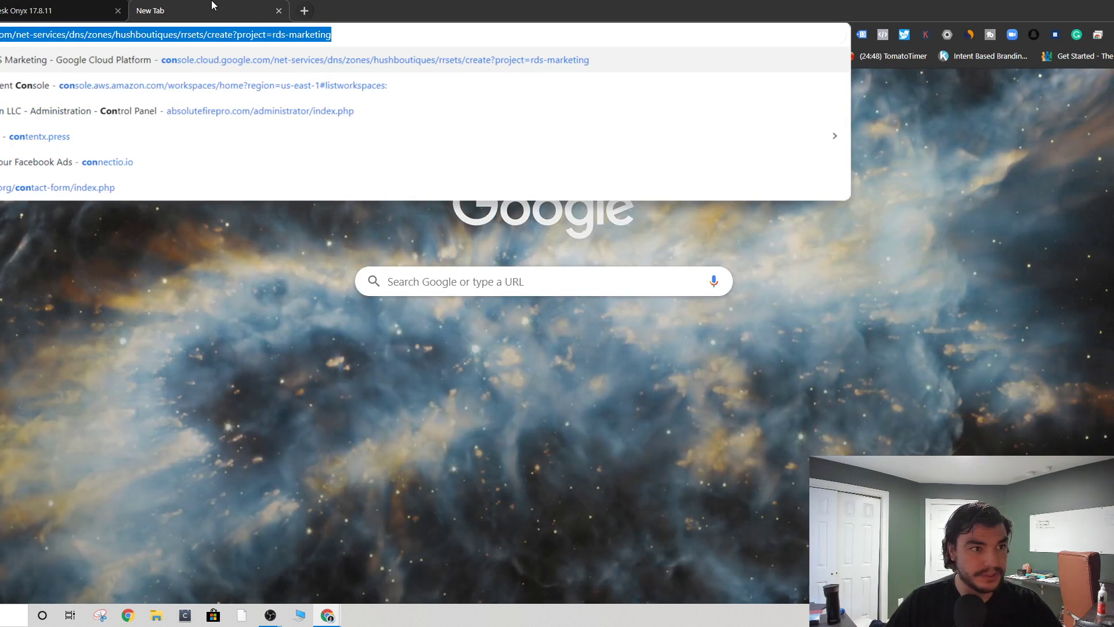
{"action": "key", "text": "Return"}
{"action": "key", "text": "ctrl+1"}
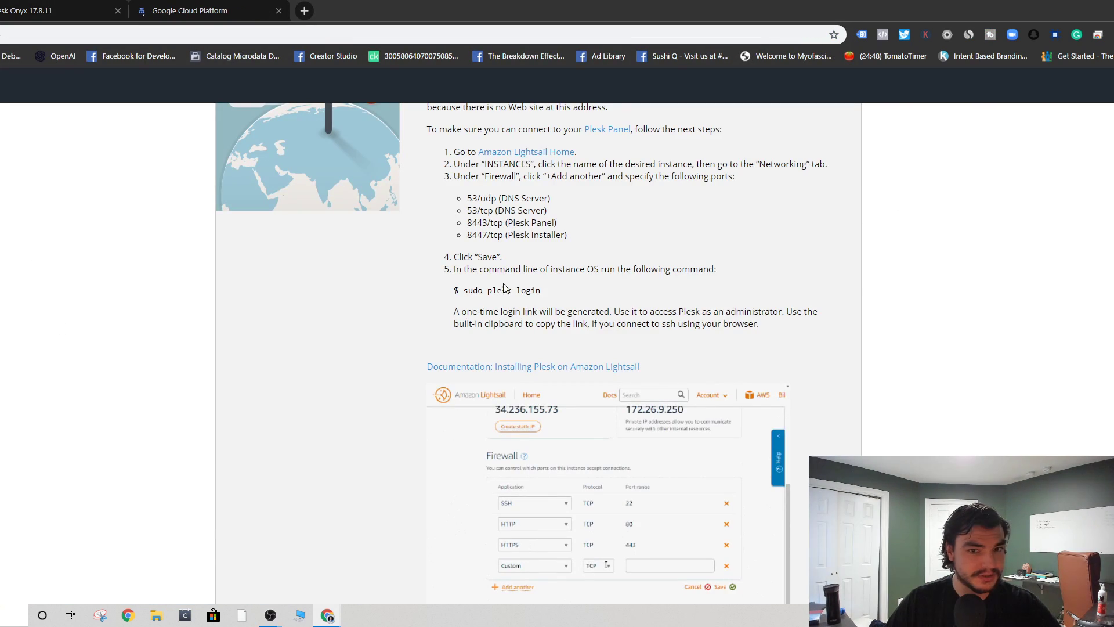
{"action": "scroll", "coordinate": [455, 342], "scroll_direction": "up", "scroll_amount": 2}
{"action": "left_click", "coordinate": [6, 35]}
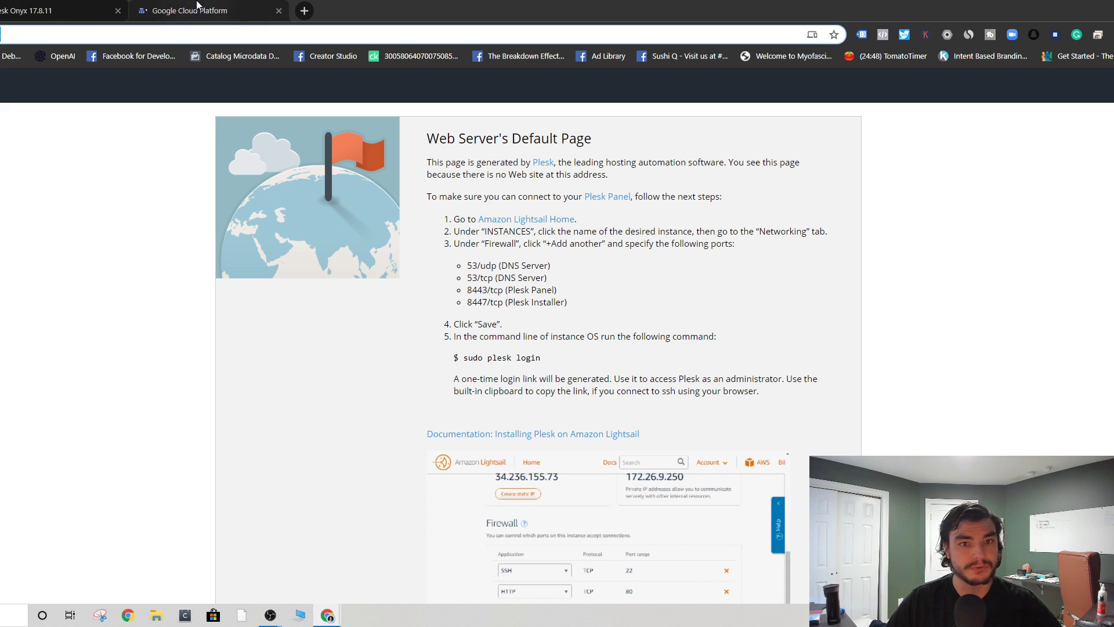
{"action": "left_click", "coordinate": [142, 8]}
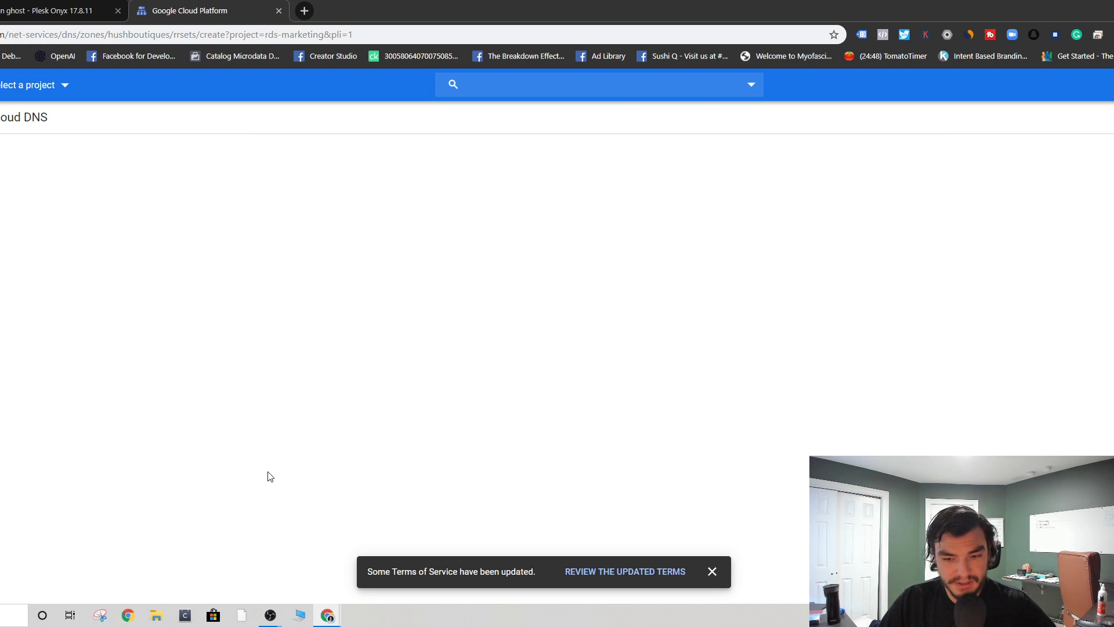
- Dismiss the Terms of Service notice and start signing in with another Google account
{"action": "left_click", "coordinate": [712, 571]}
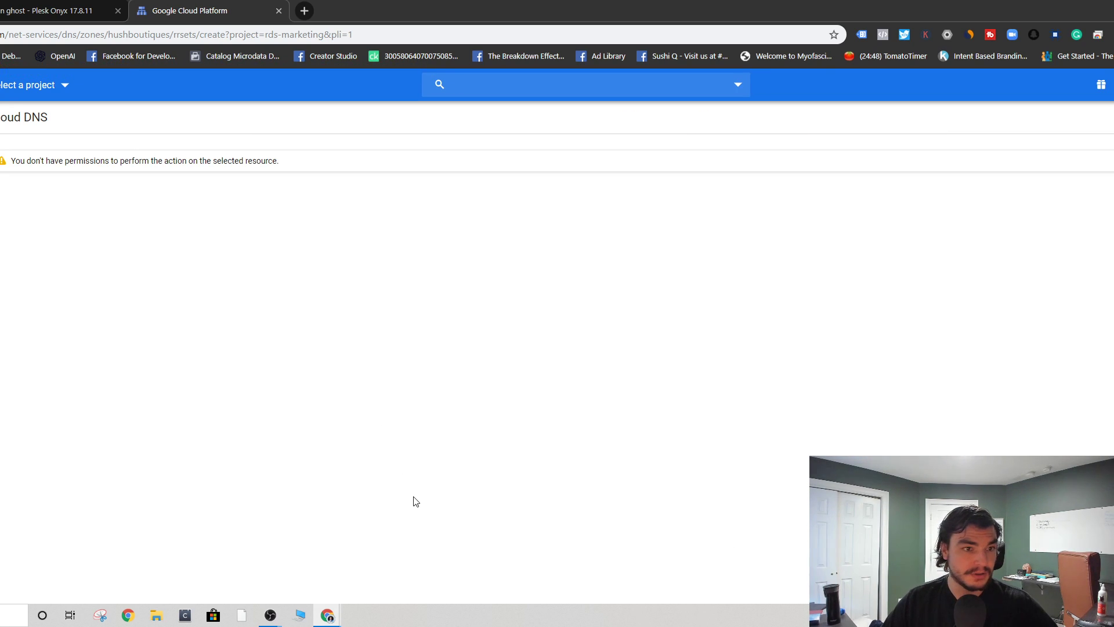
{"action": "left_click", "coordinate": [28, 84]}
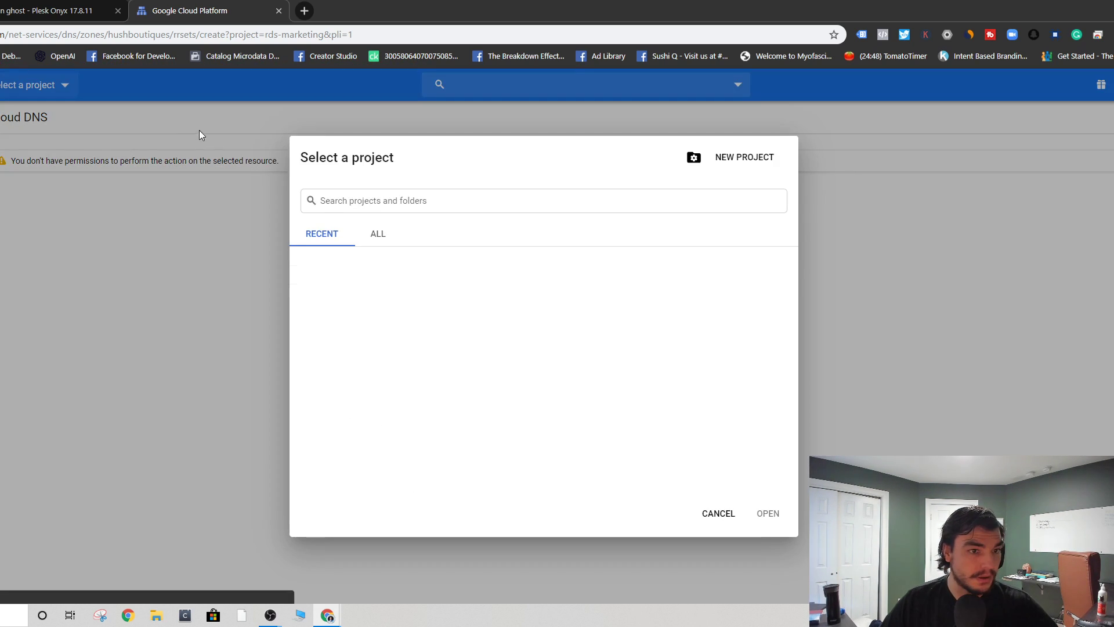
{"action": "left_click", "coordinate": [963, 183]}
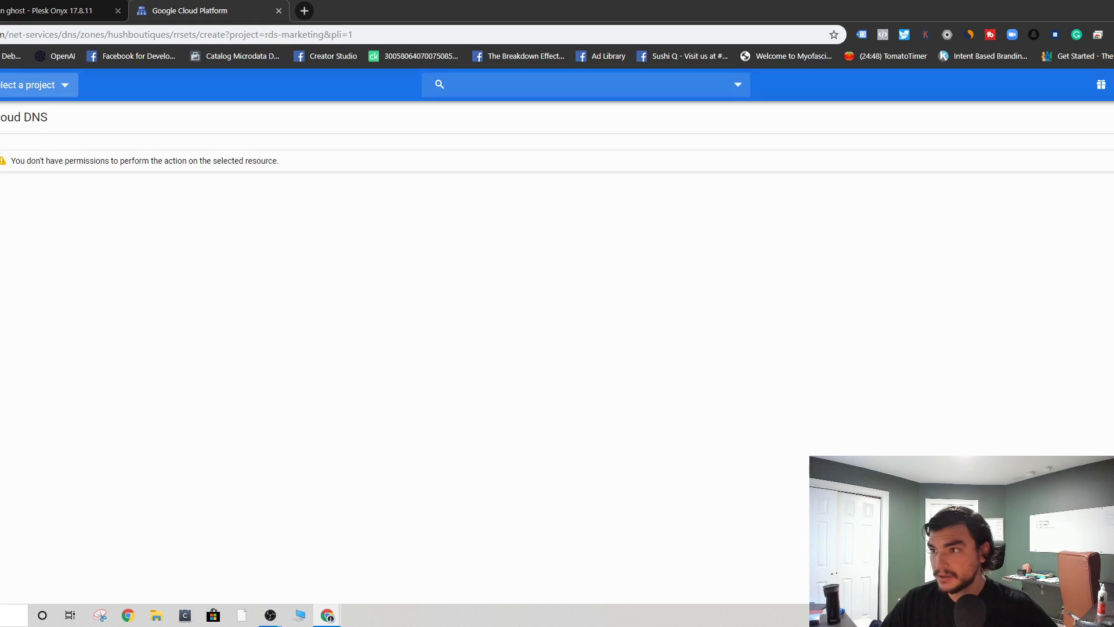
{"action": "left_click", "coordinate": [1111, 84]}
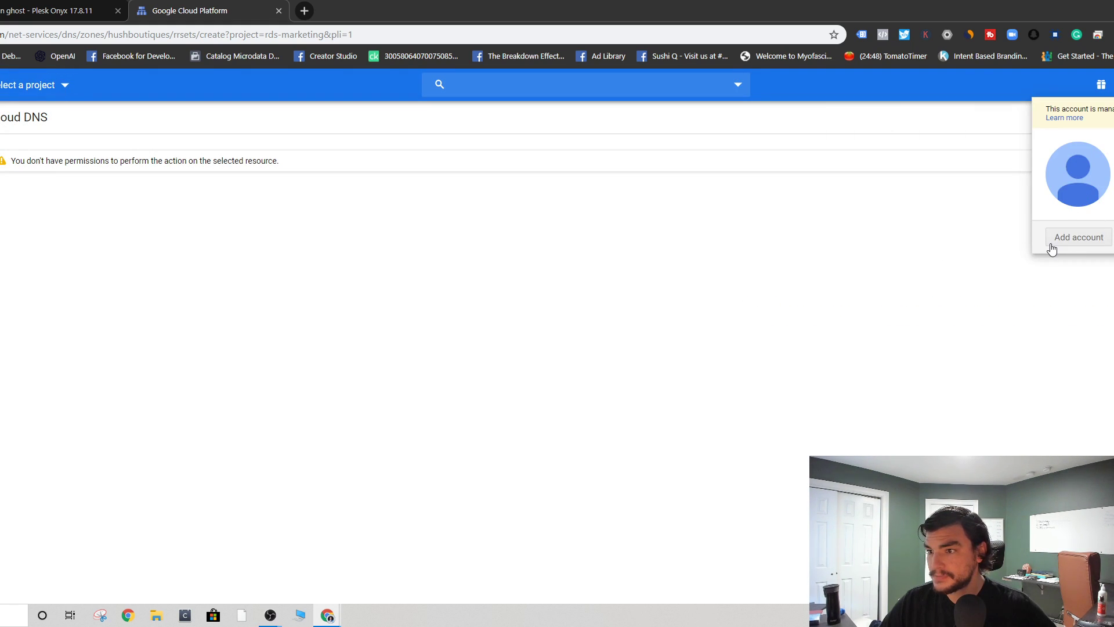
{"action": "left_click", "coordinate": [1113, 237]}
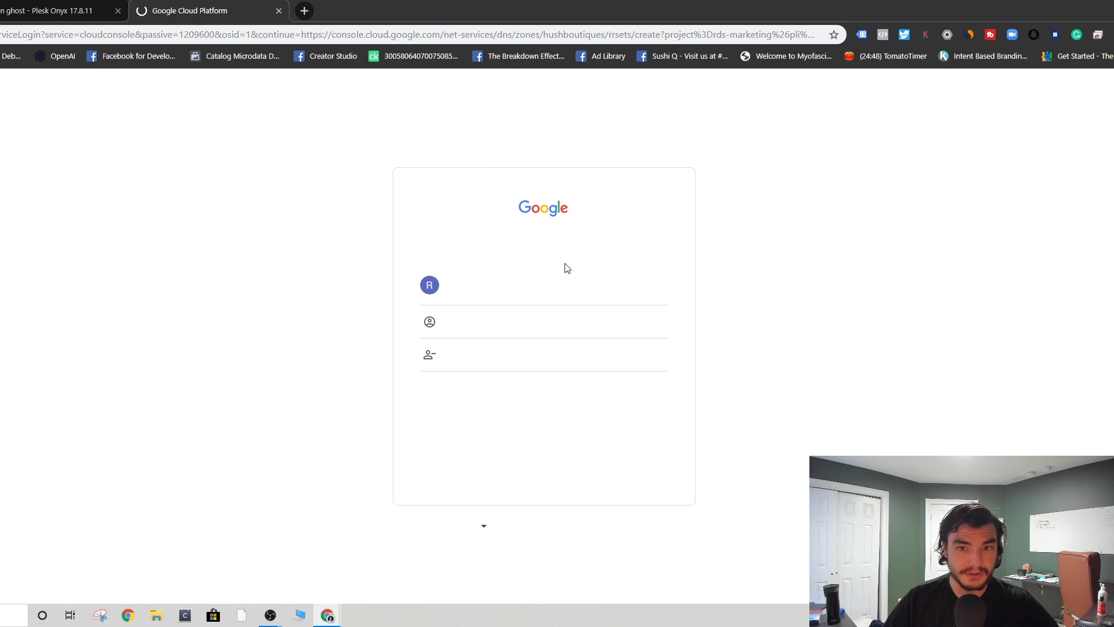
{"action": "left_click", "coordinate": [480, 323]}
- Enter the other account's e-mail address, correcting typos, and complete sign-in
{"action": "left_click", "coordinate": [511, 305]}
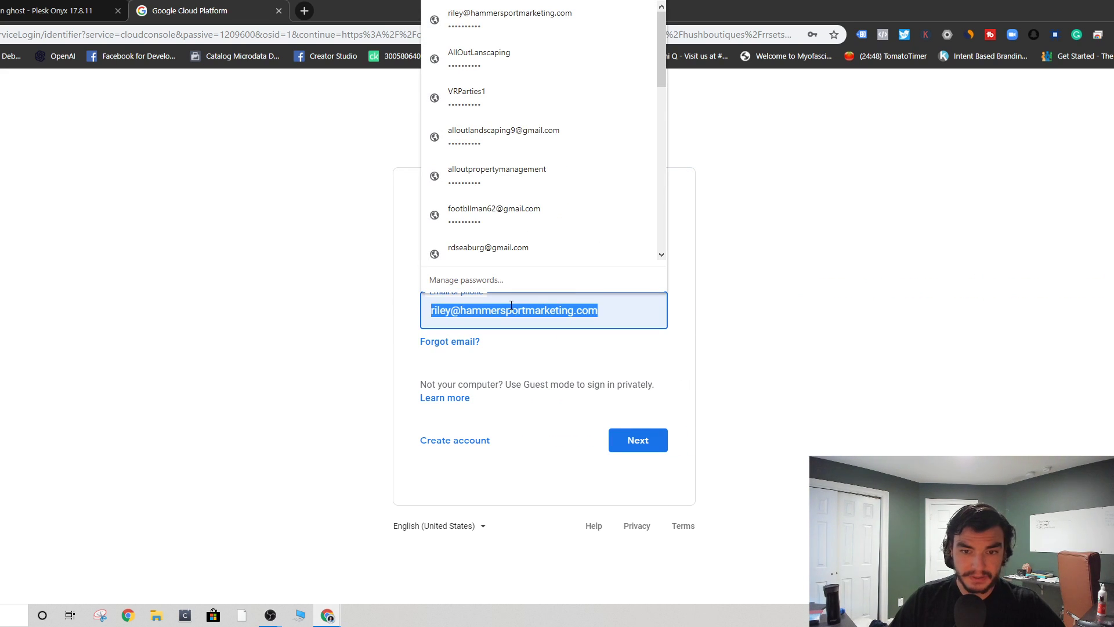
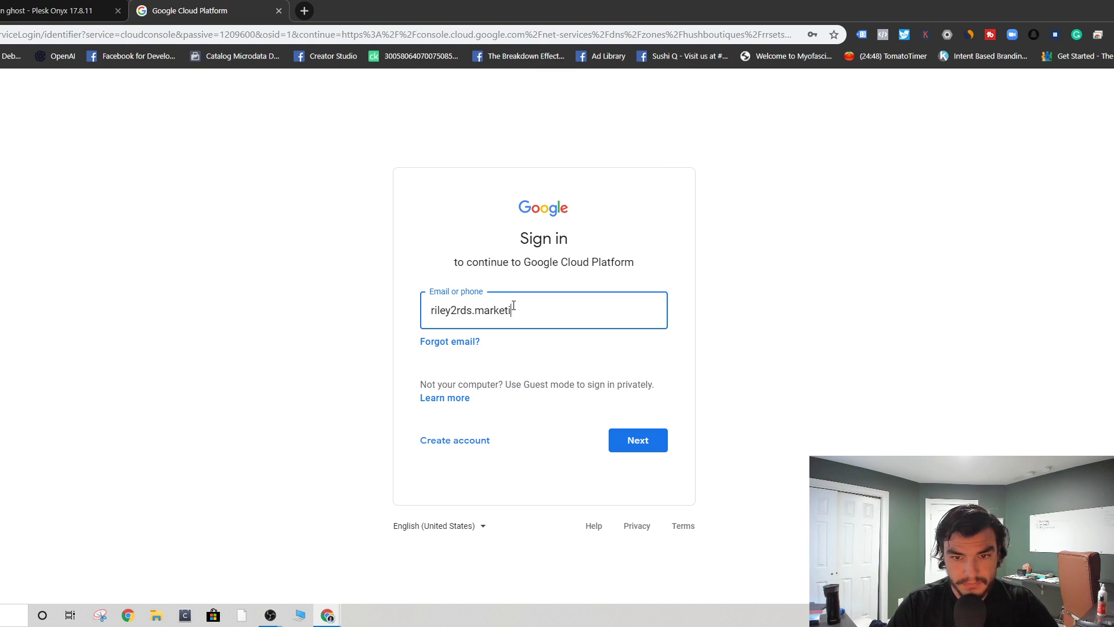
{"action": "key", "text": "Left"}
{"action": "key", "text": "Left"}
{"action": "key", "text": "Left"}
{"action": "key", "text": "Left"}
{"action": "key", "text": "Left"}
{"action": "key", "text": "Left"}
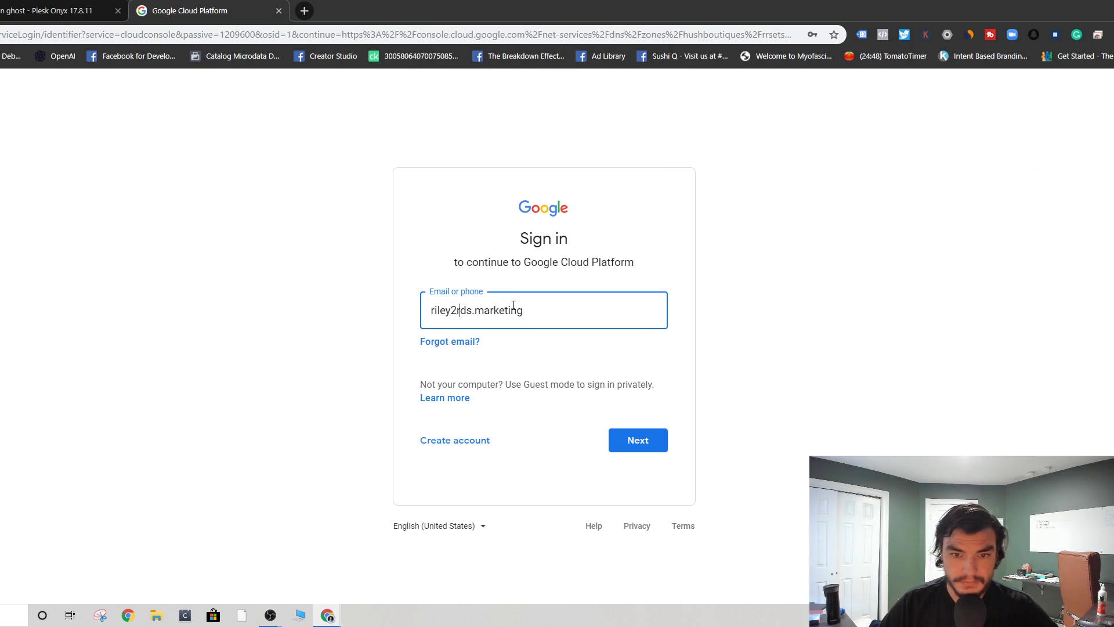
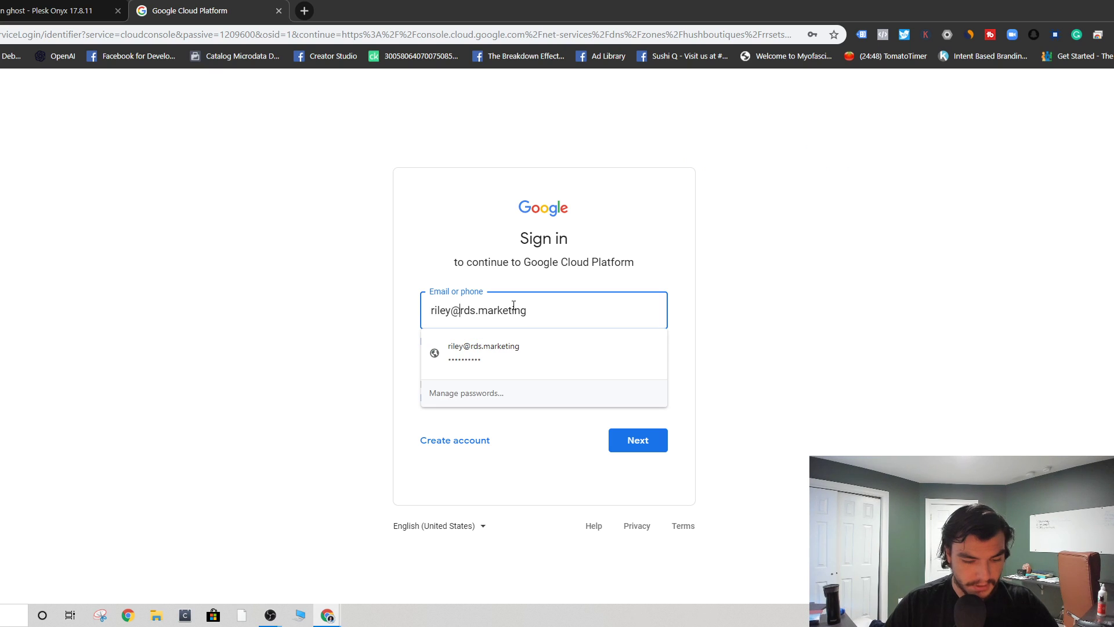
{"action": "left_click", "coordinate": [504, 351]}
{"action": "left_click", "coordinate": [638, 440]}
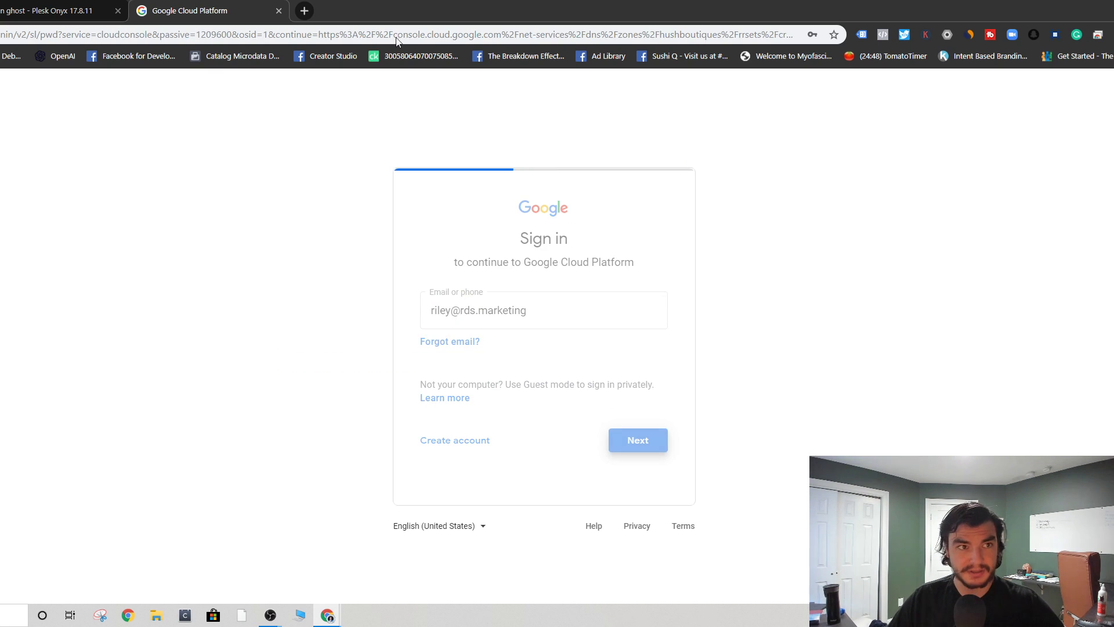
{"action": "left_click", "coordinate": [639, 388]}
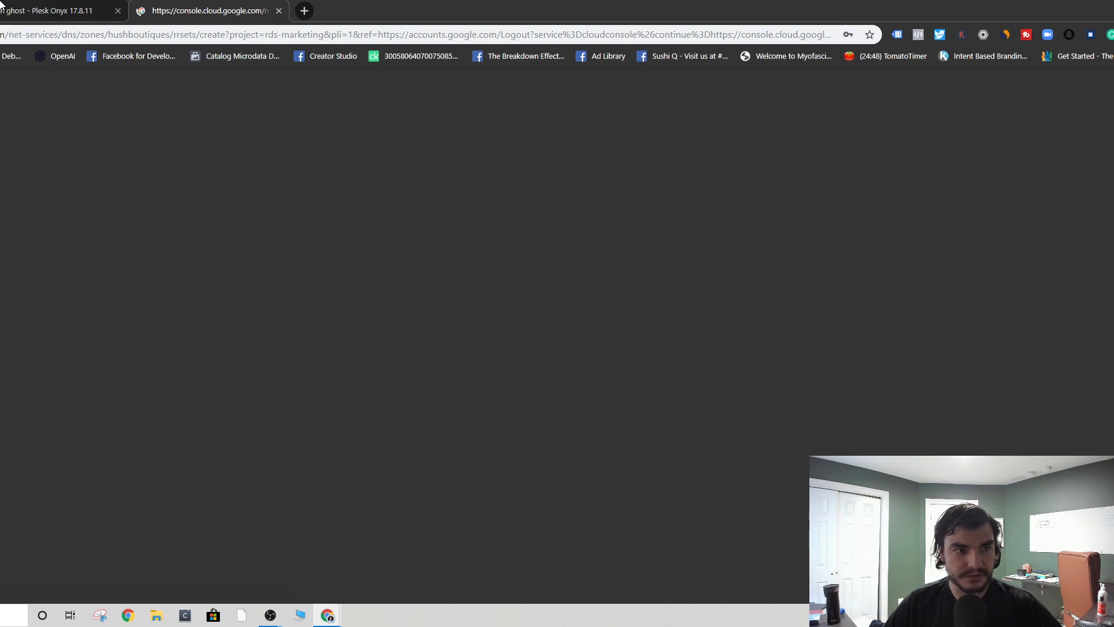
- Decline saving the password and cancel the new record set form
{"action": "left_click", "coordinate": [46, 10]}
{"action": "left_click", "coordinate": [193, 5]}
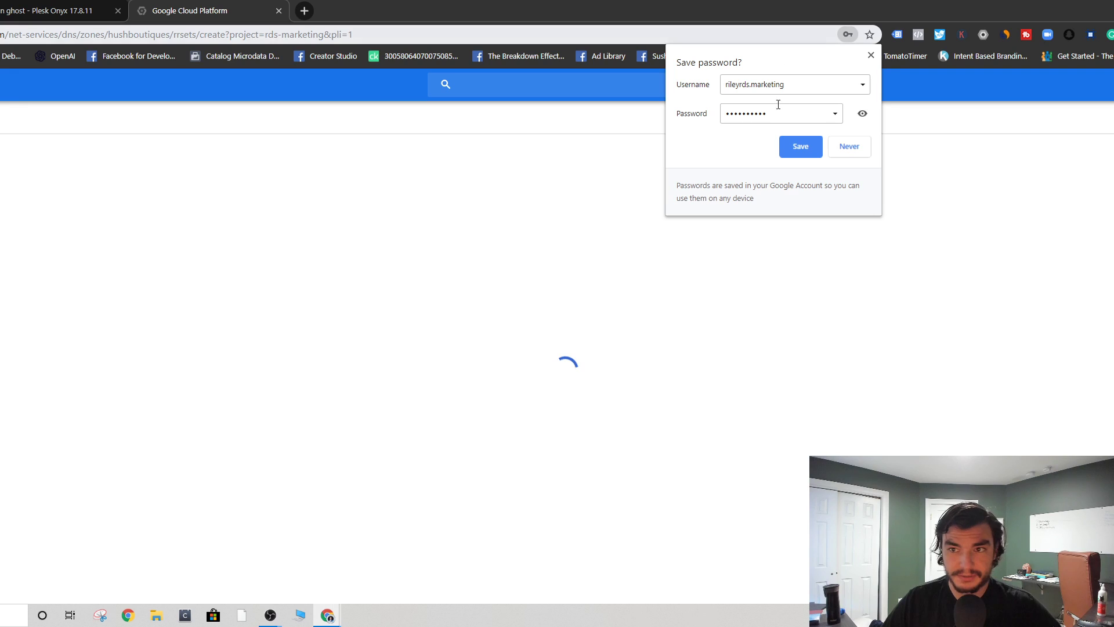
{"action": "left_click", "coordinate": [870, 54]}
{"action": "left_click", "coordinate": [492, 269]}
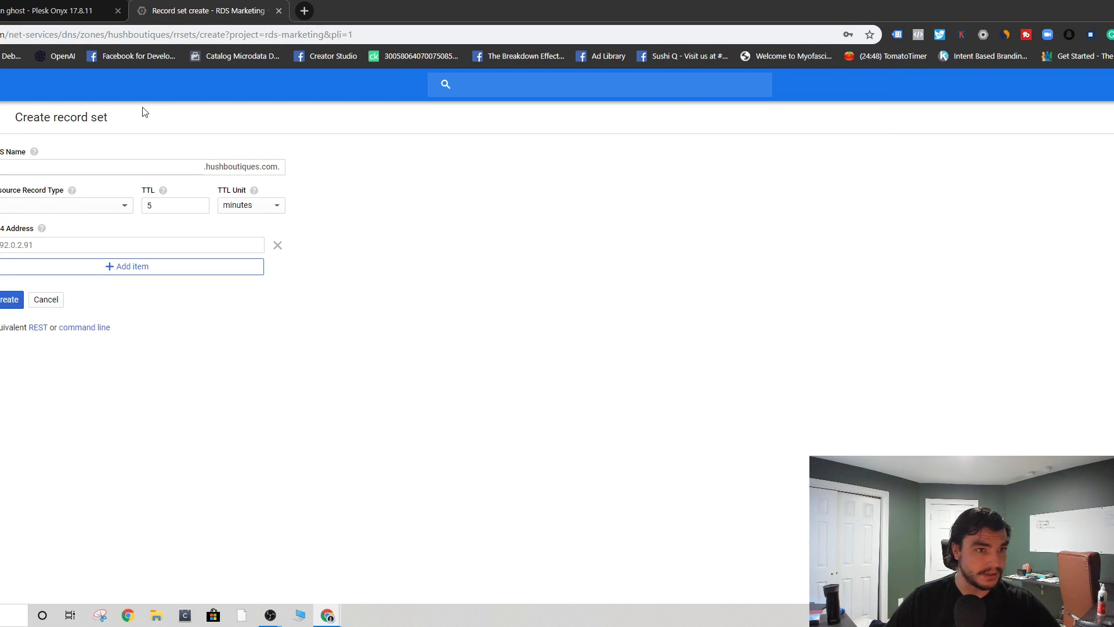
{"action": "left_click", "coordinate": [53, 303]}
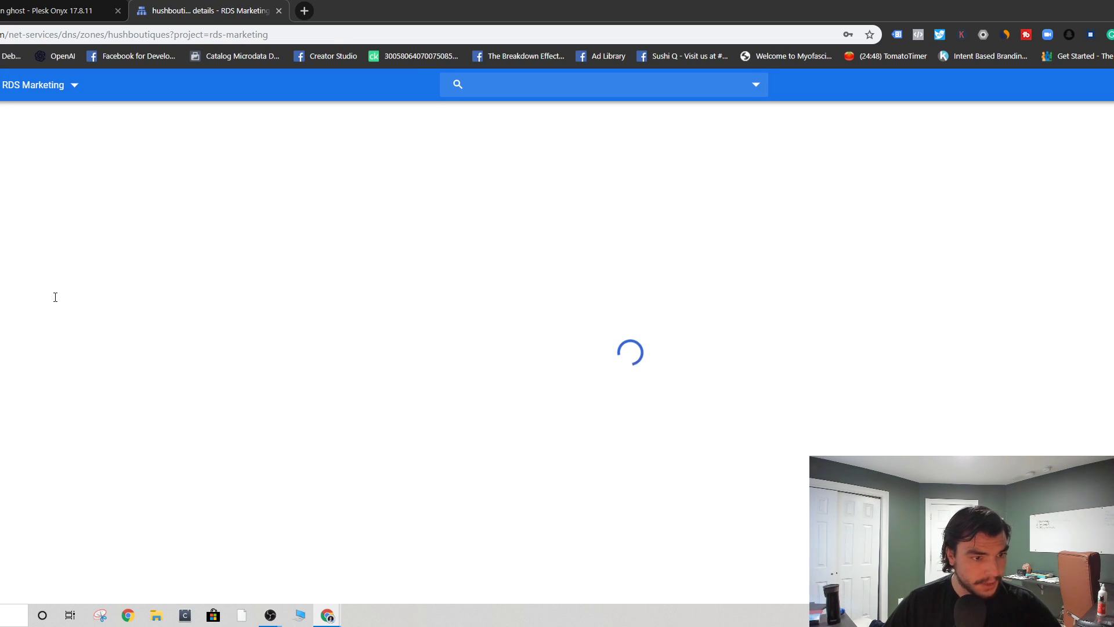
- Browse the DNS zones and open the rileyseaburg.com zone details
{"action": "scroll", "coordinate": [100, 324], "scroll_direction": "down", "scroll_amount": 2}
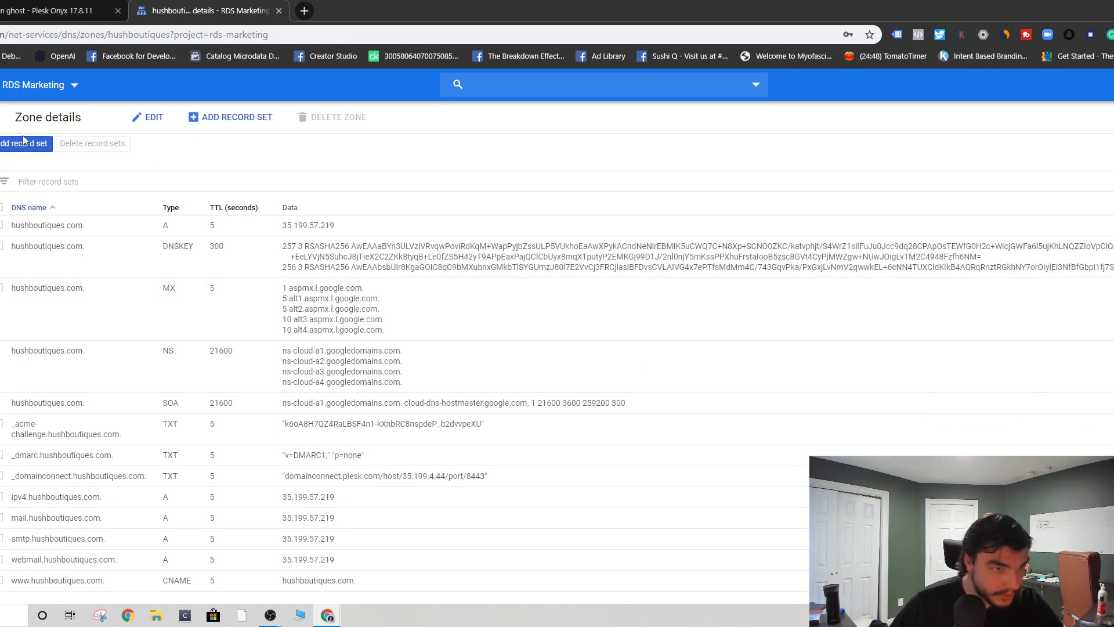
{"action": "left_click", "coordinate": [0, 117]}
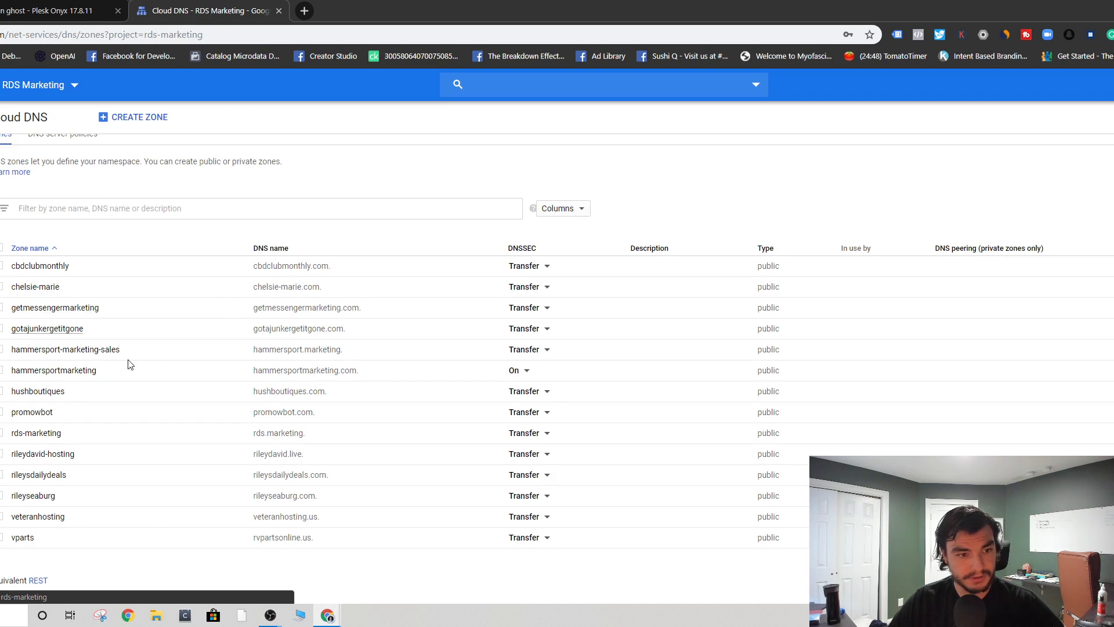
{"action": "left_click", "coordinate": [18, 475]}
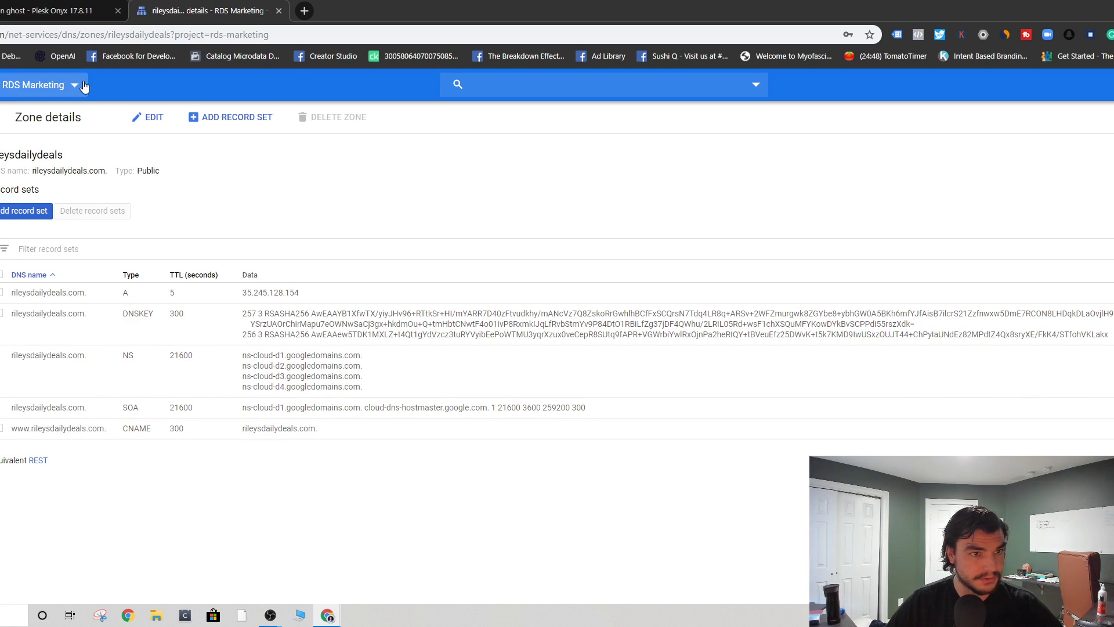
{"action": "left_click", "coordinate": [0, 159]}
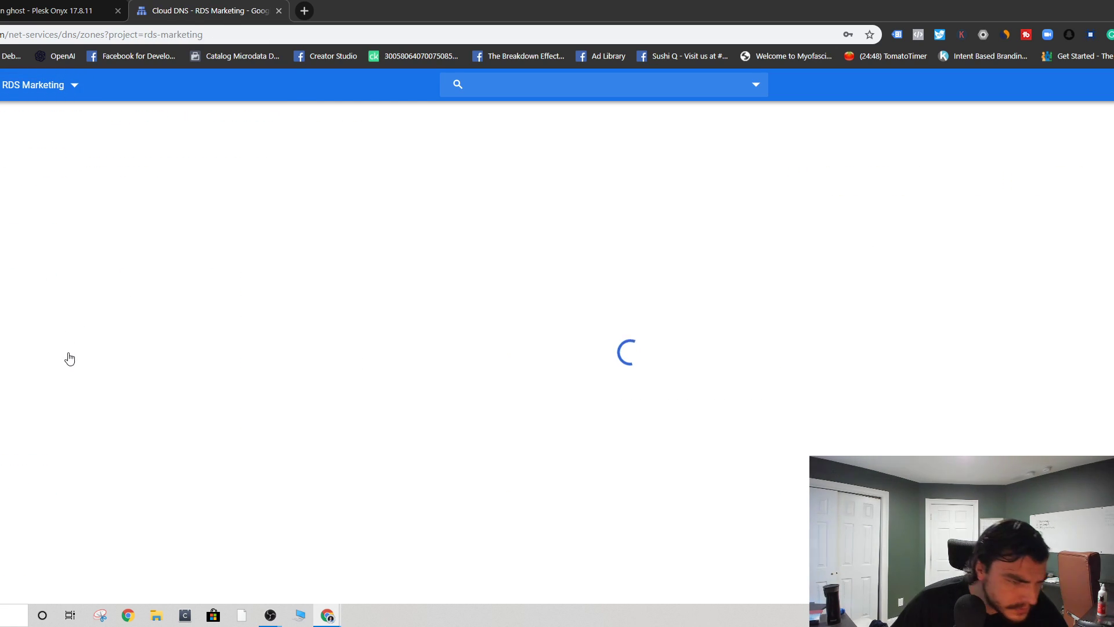
{"action": "left_click", "coordinate": [32, 518]}
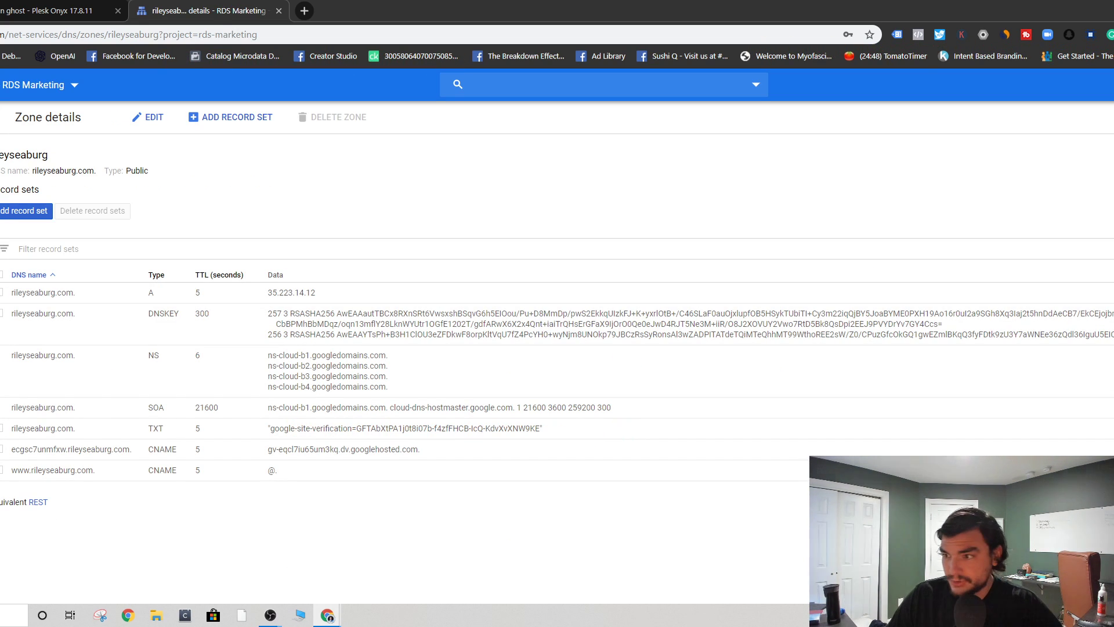
- Change the A record's address to 3.92.81.194 and save it
{"action": "left_click", "coordinate": [276, 292]}
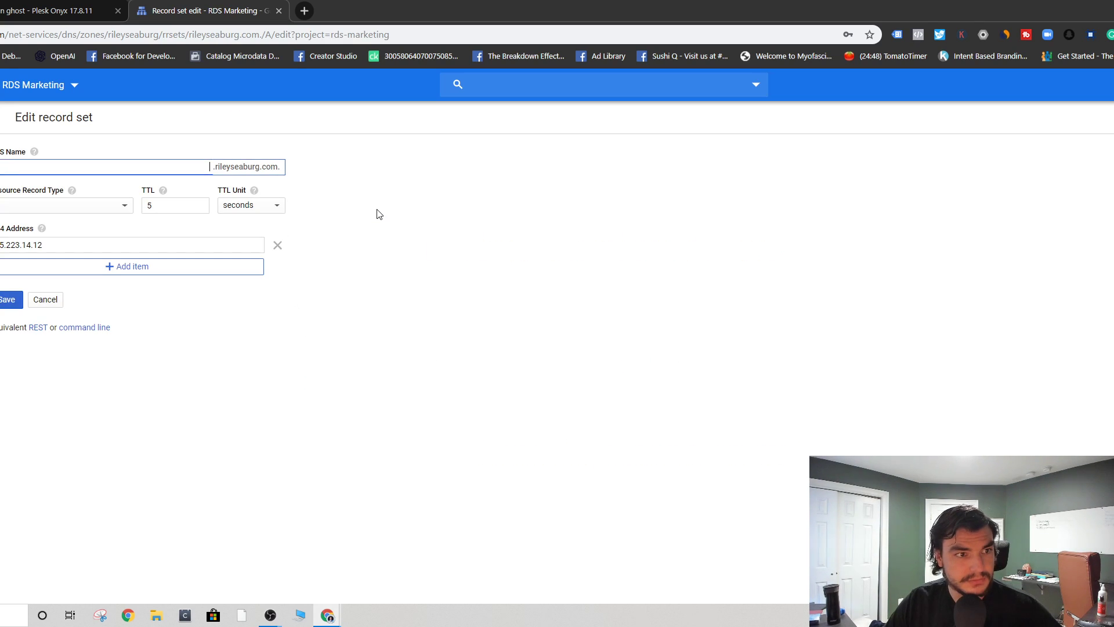
{"action": "double_click", "coordinate": [130, 243]}
{"action": "type", "text": "http://3.92.81.194/"}
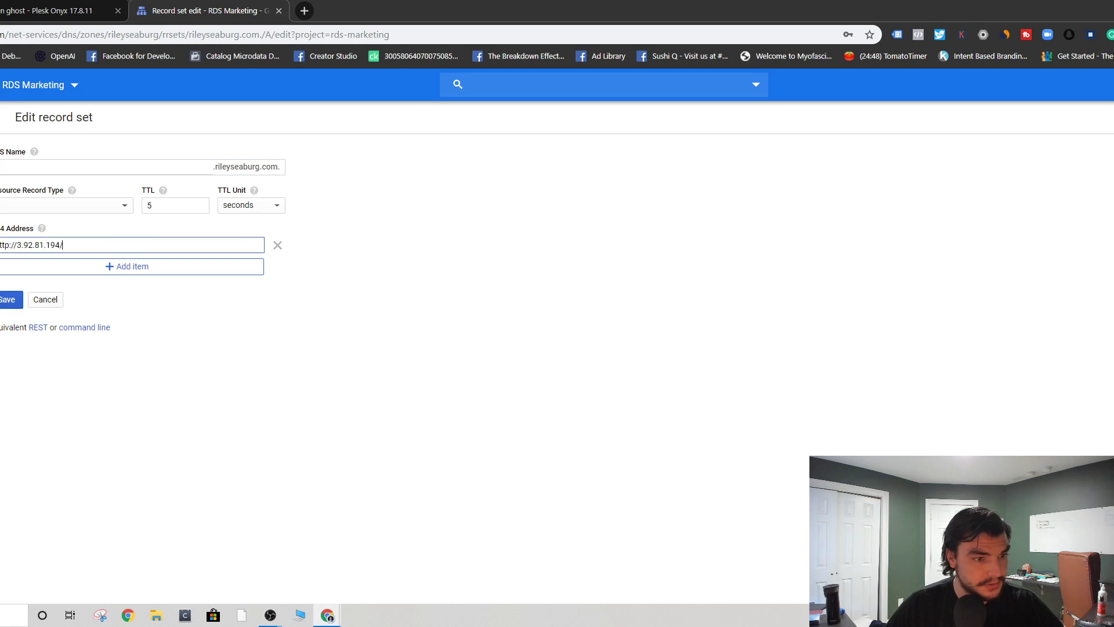
{"action": "left_click_drag", "start_coordinate": [17, 244], "coordinate": [0, 244]}
{"action": "key", "text": "BackSpace"}
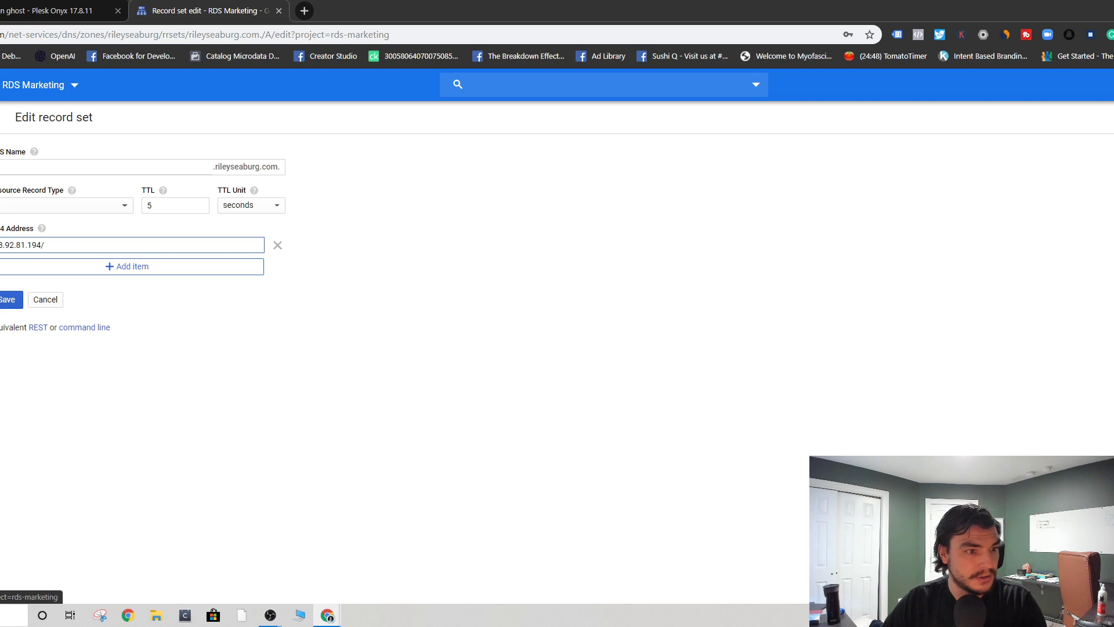
{"action": "key", "text": "Delete"}
{"action": "key", "text": "Right"}
{"action": "key", "text": "Right"}
{"action": "key", "text": "Right"}
{"action": "key", "text": "Right"}
{"action": "key", "text": "Right"}
{"action": "key", "text": "Right"}
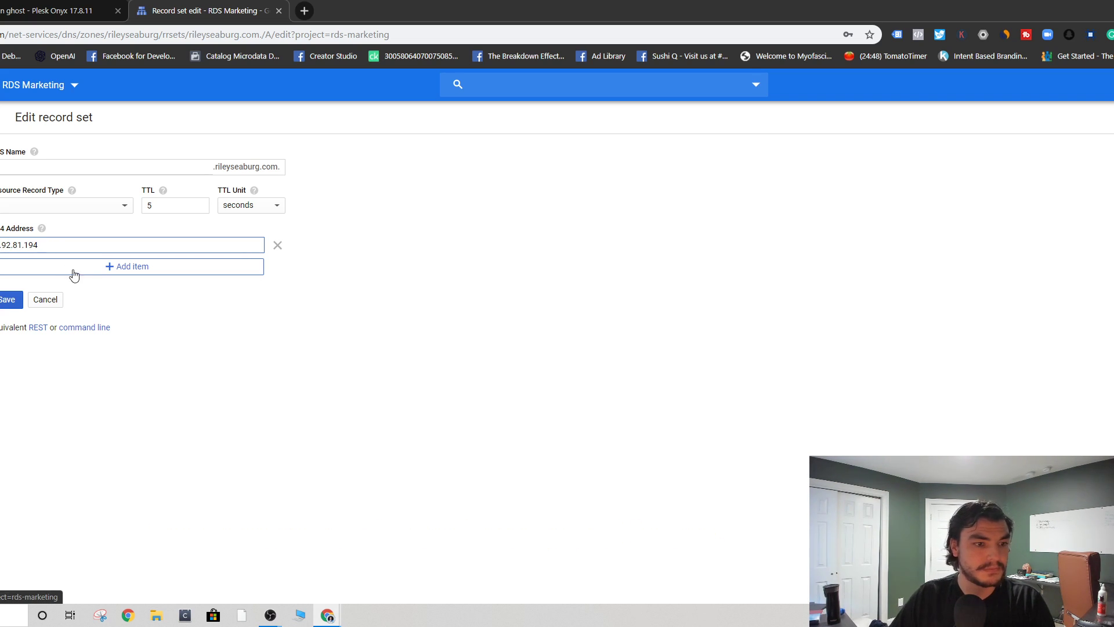
{"action": "left_click", "coordinate": [9, 300]}
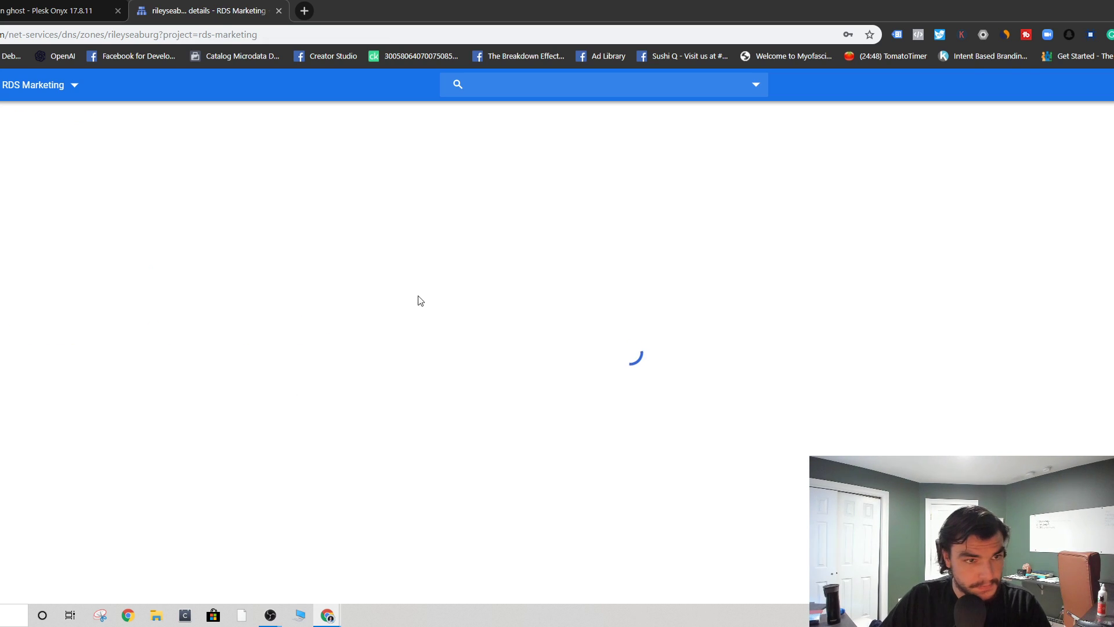
- Turn off automatic port mapping and map ghost port 2368 to external port 3307
{"action": "key", "text": "ctrl+shift+Tab"}
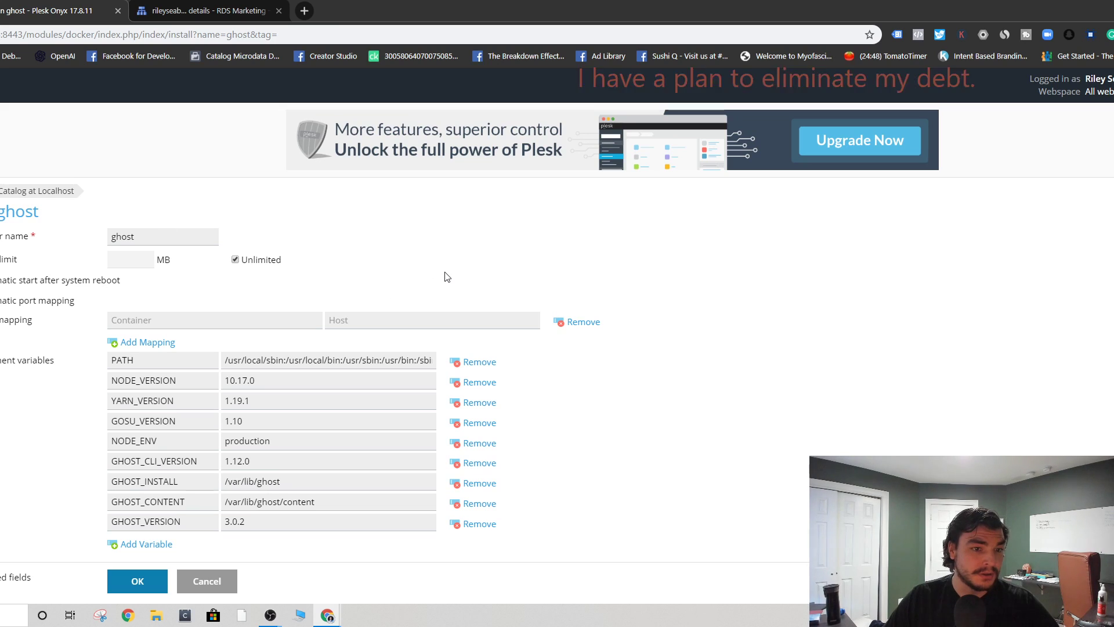
{"action": "left_click", "coordinate": [109, 241]}
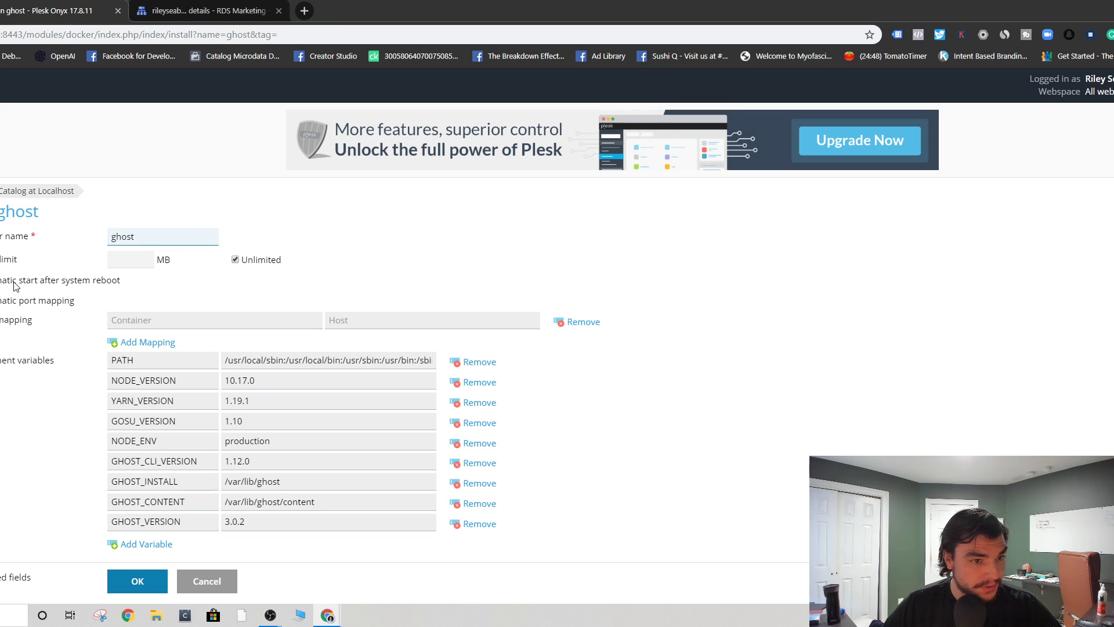
{"action": "left_click", "coordinate": [2, 300]}
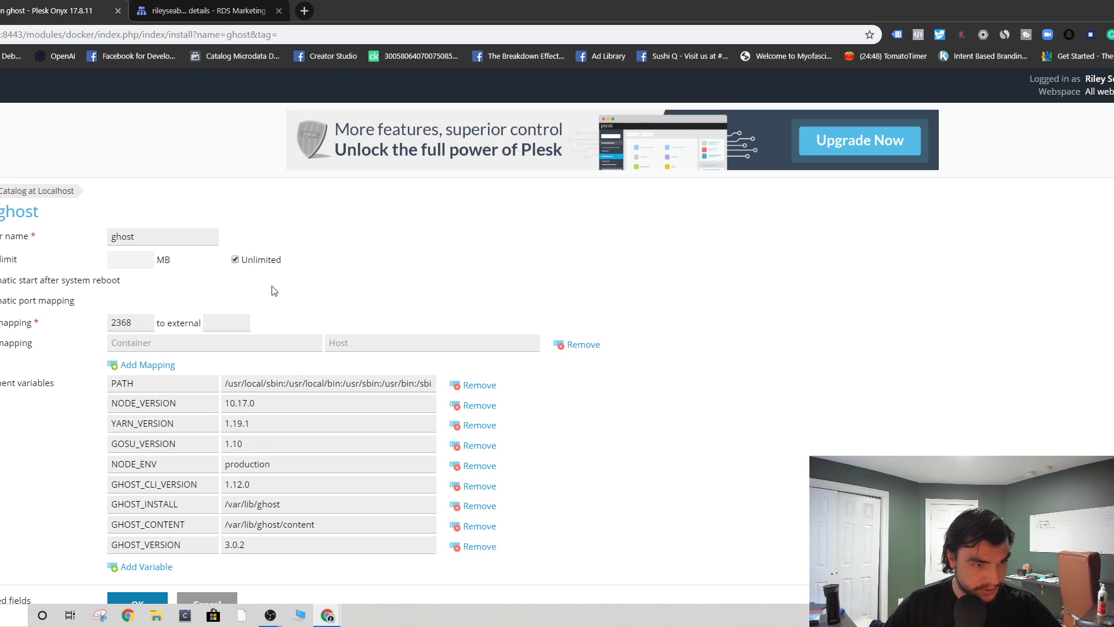
{"action": "left_click", "coordinate": [124, 340]}
{"action": "left_click", "coordinate": [248, 324]}
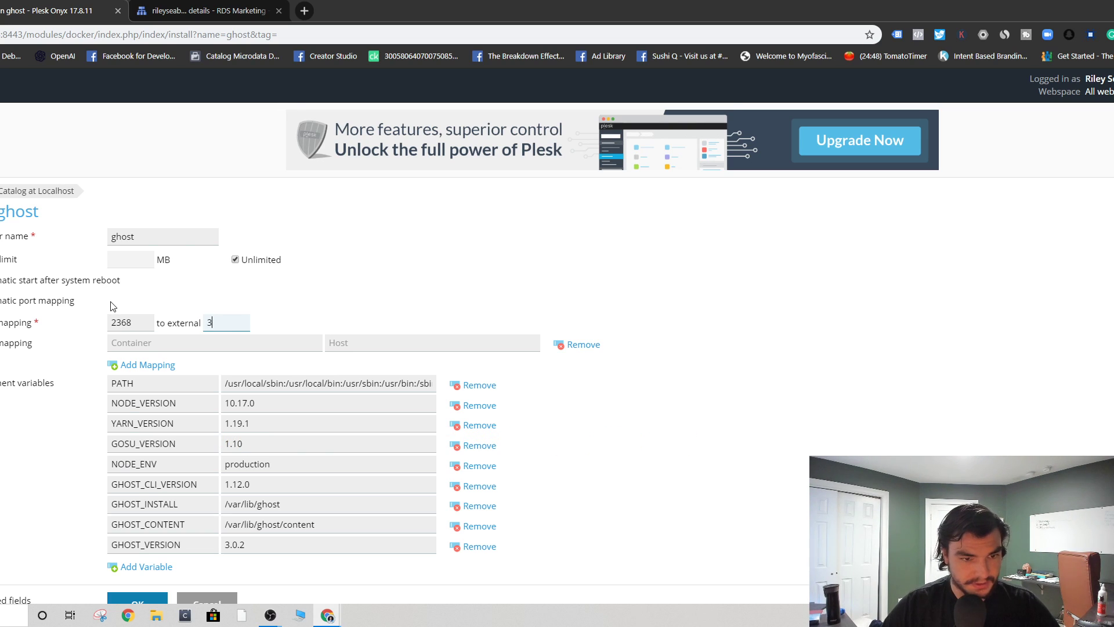
{"action": "left_click", "coordinate": [642, 265]}
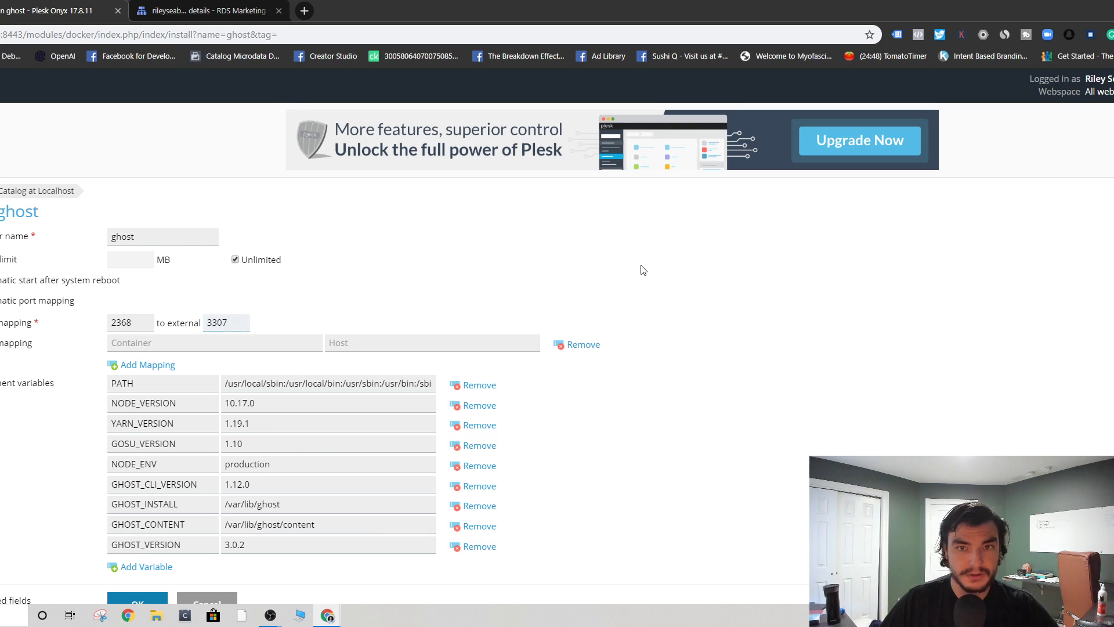
{"action": "left_click", "coordinate": [304, 11]}
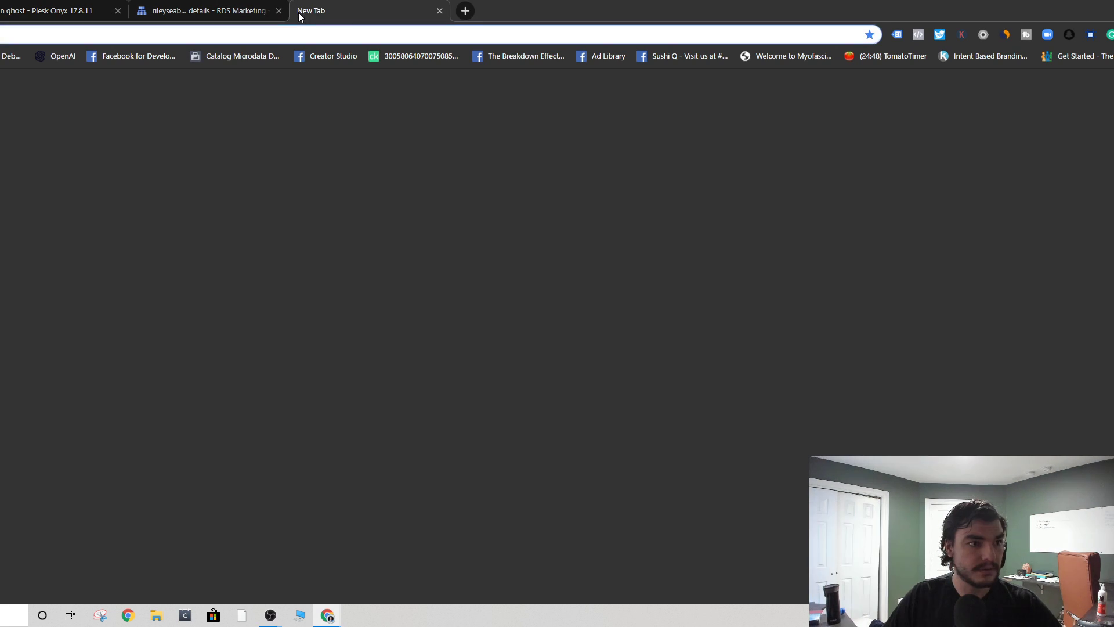
- Log in to the veteranhosting.us Plesk panel in the new tab and open Domains
{"action": "type", "text": "ve"}
{"action": "key", "text": "Return"}
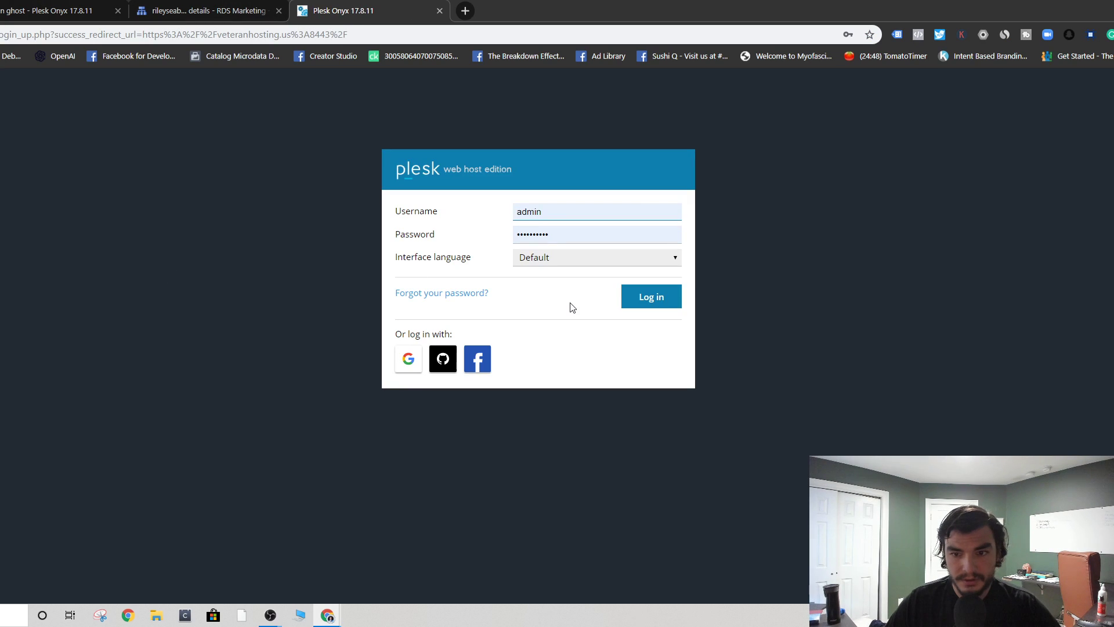
{"action": "left_click", "coordinate": [633, 299]}
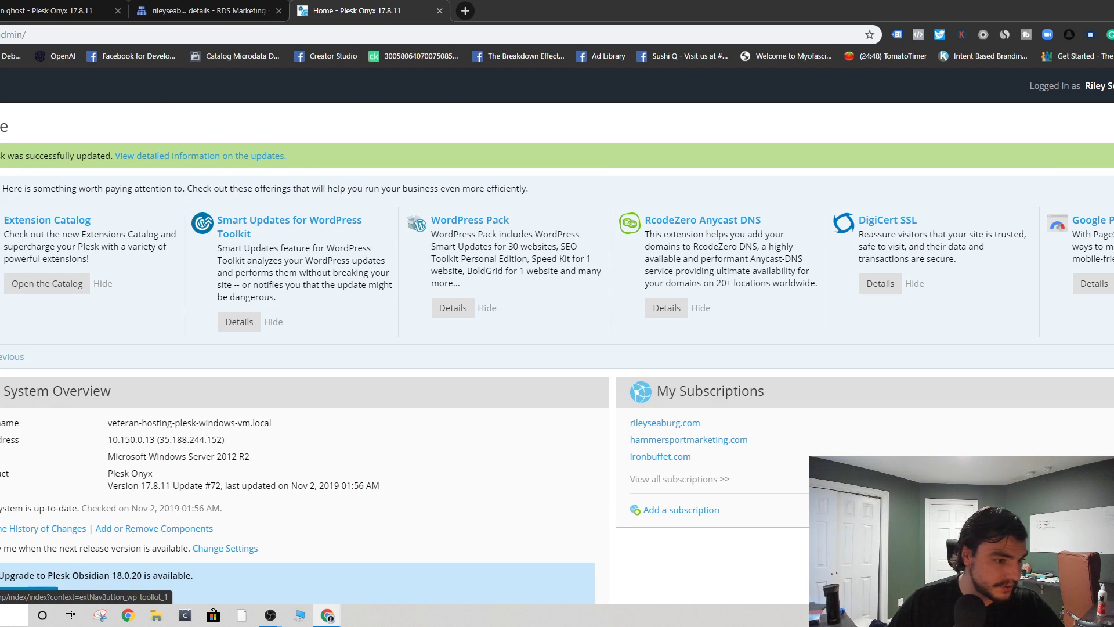
{"action": "left_click", "coordinate": [0, 325]}
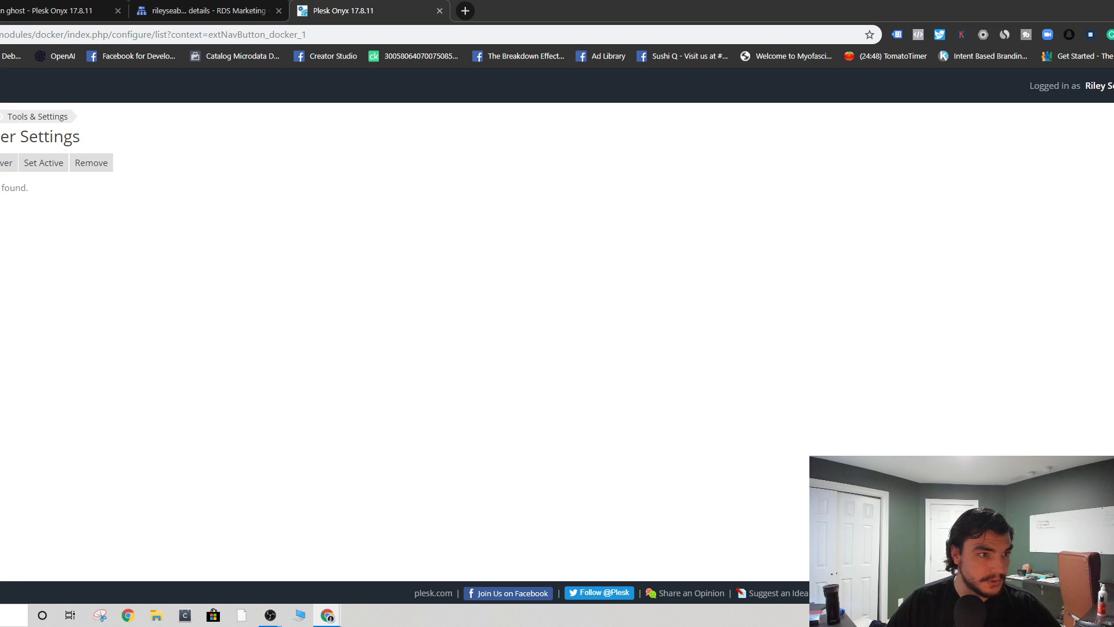
{"action": "left_click", "coordinate": [0, 261]}
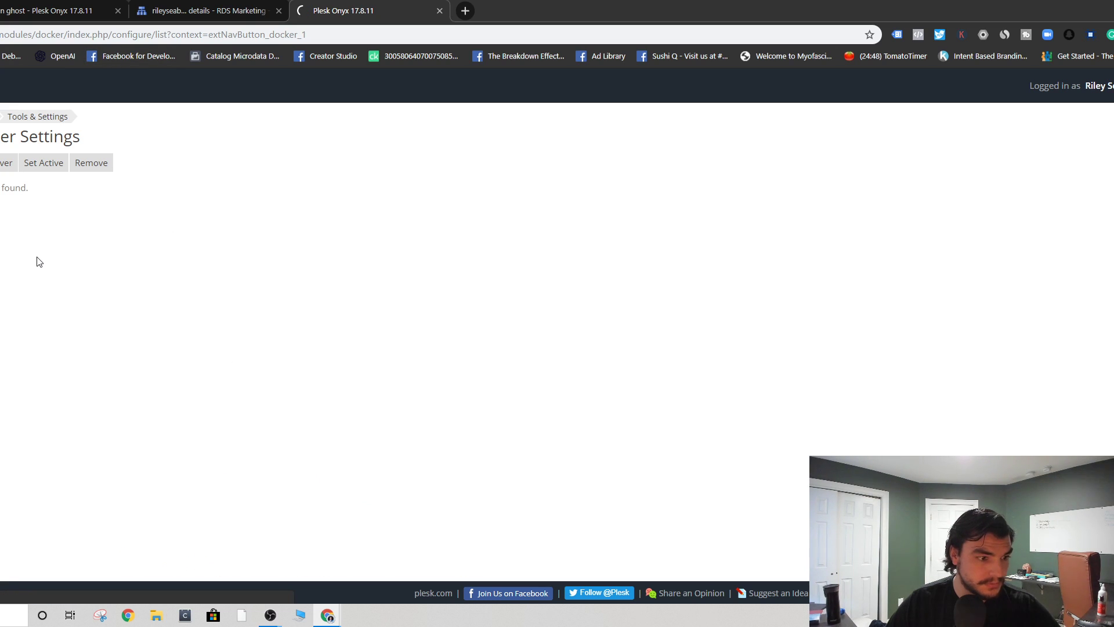
{"action": "left_click", "coordinate": [90, 34]}
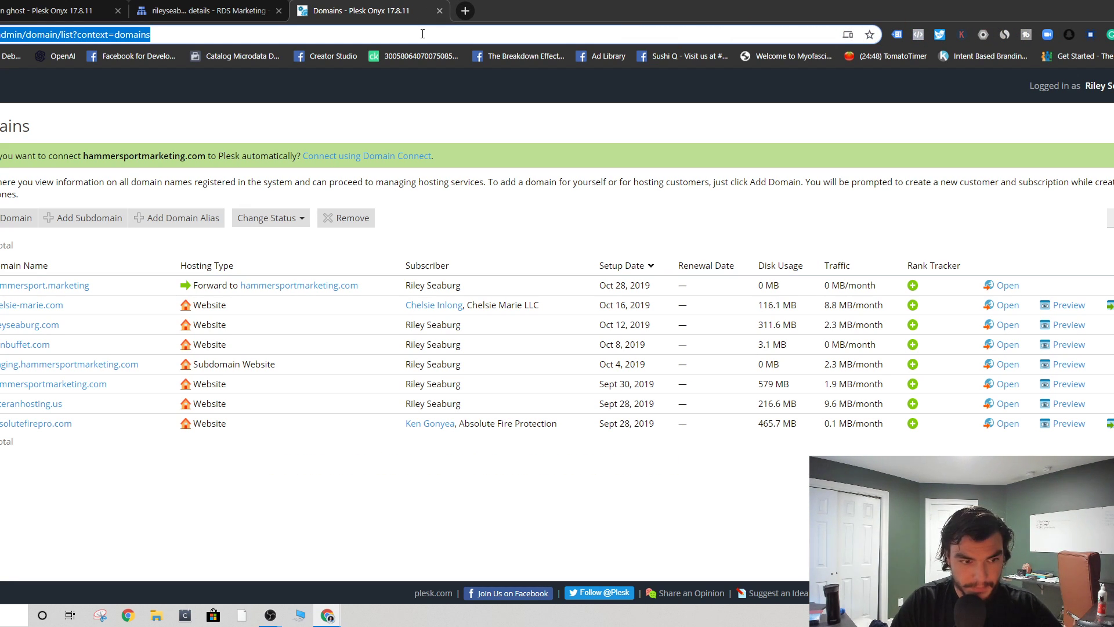
- Open the Ghost on Plesk guide from the 'plesk' address-bar suggestion and skim through it
{"action": "type", "text": "plesk"}
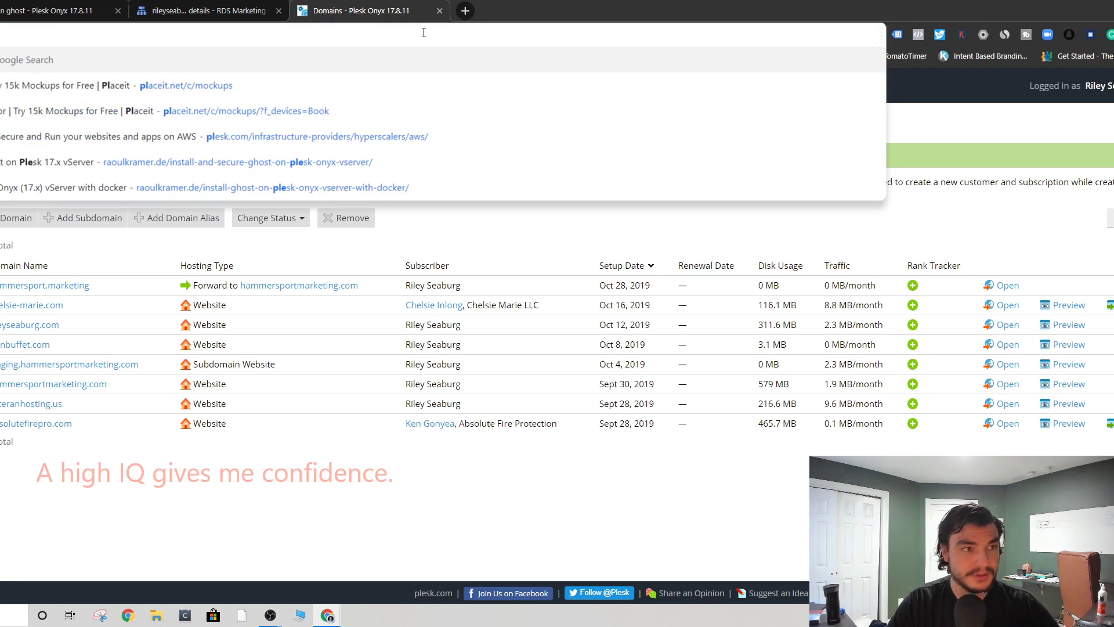
{"action": "key", "text": "Down"}
{"action": "key", "text": "Down"}
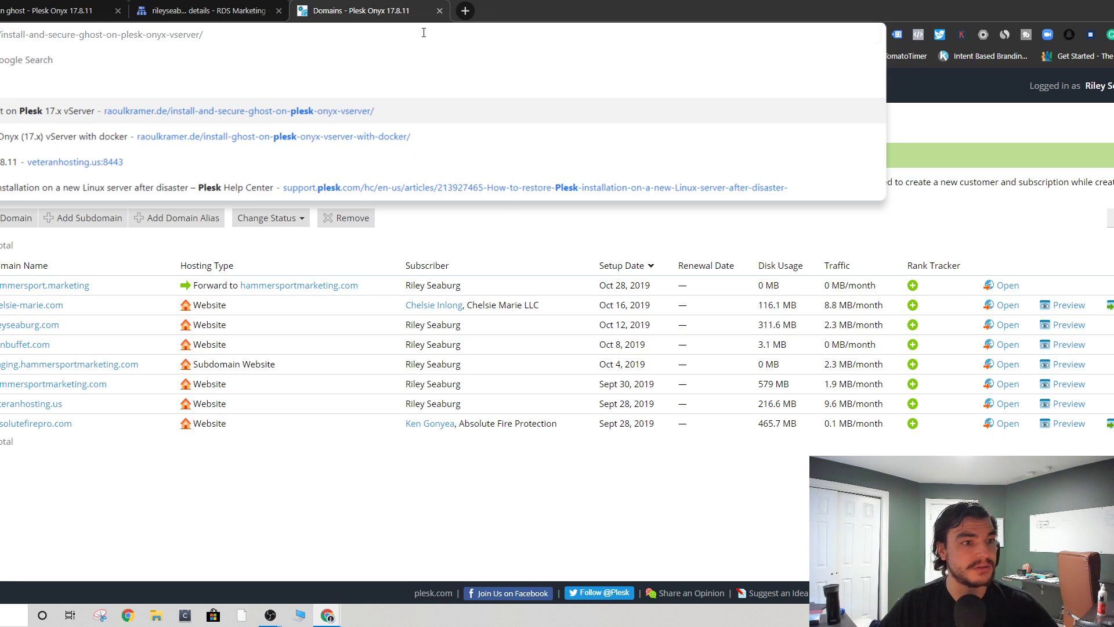
{"action": "key", "text": "Return"}
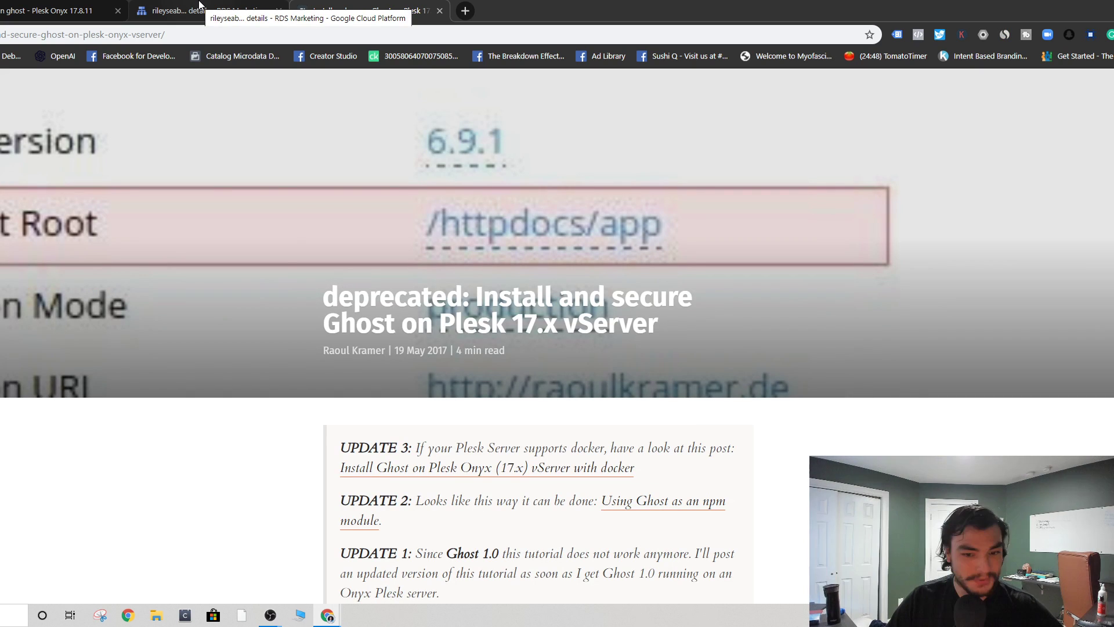
{"action": "scroll", "coordinate": [553, 382], "scroll_direction": "down", "scroll_amount": 10}
{"action": "scroll", "coordinate": [553, 383], "scroll_direction": "down", "scroll_amount": 15}
{"action": "scroll", "coordinate": [554, 382], "scroll_direction": "up", "scroll_amount": 8}
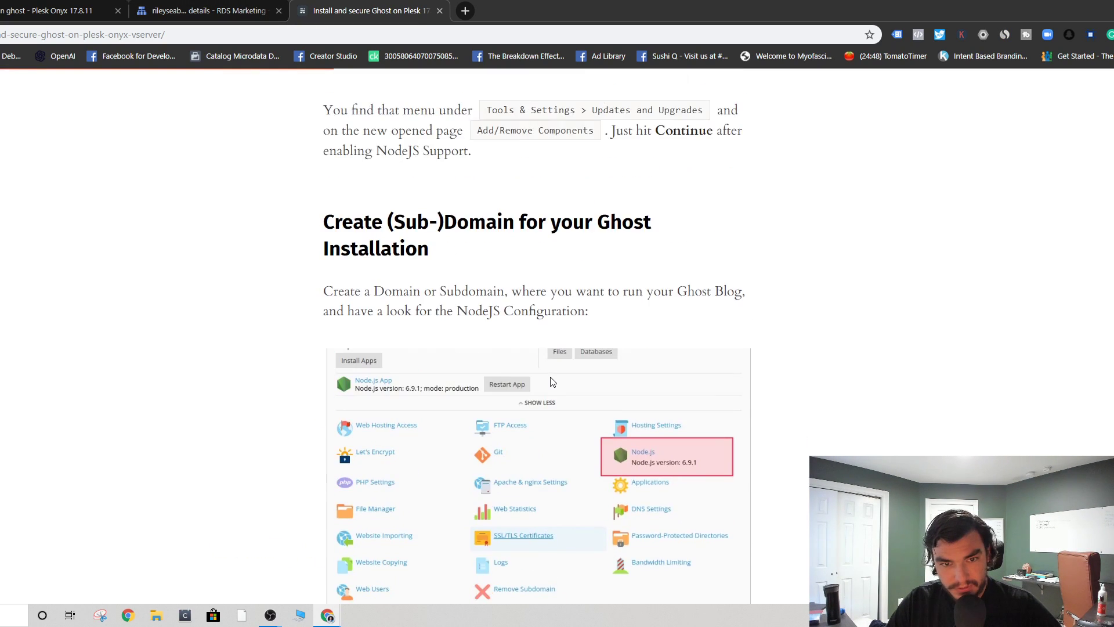
{"action": "scroll", "coordinate": [556, 382], "scroll_direction": "down", "scroll_amount": 8}
{"action": "scroll", "coordinate": [557, 382], "scroll_direction": "down", "scroll_amount": 15}
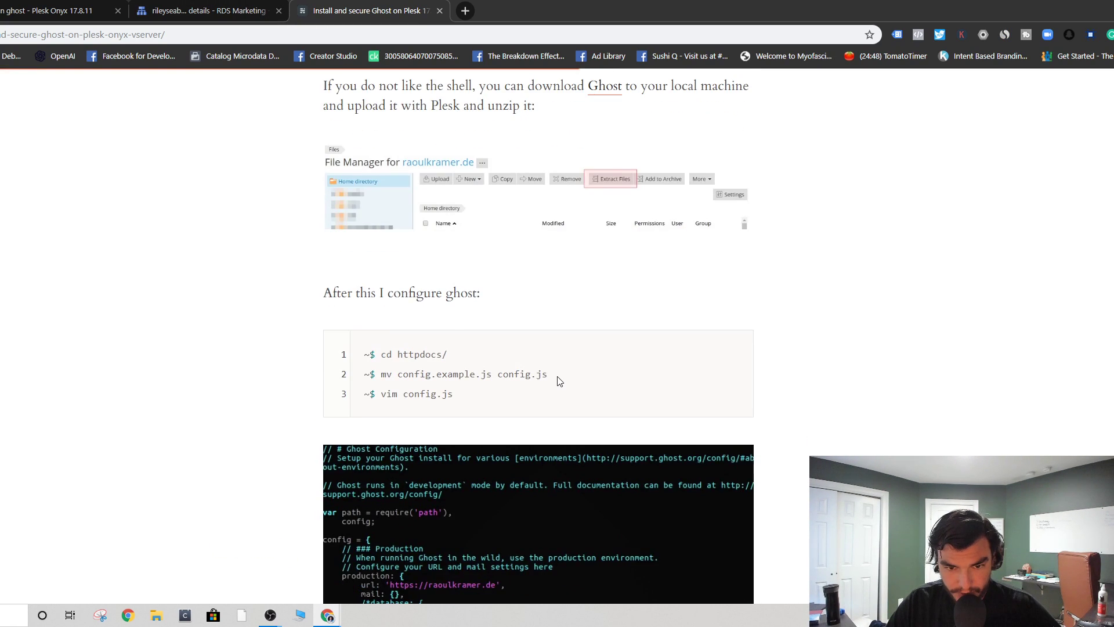
{"action": "scroll", "coordinate": [559, 382], "scroll_direction": "up", "scroll_amount": 7}
{"action": "scroll", "coordinate": [554, 398], "scroll_direction": "down", "scroll_amount": 10}
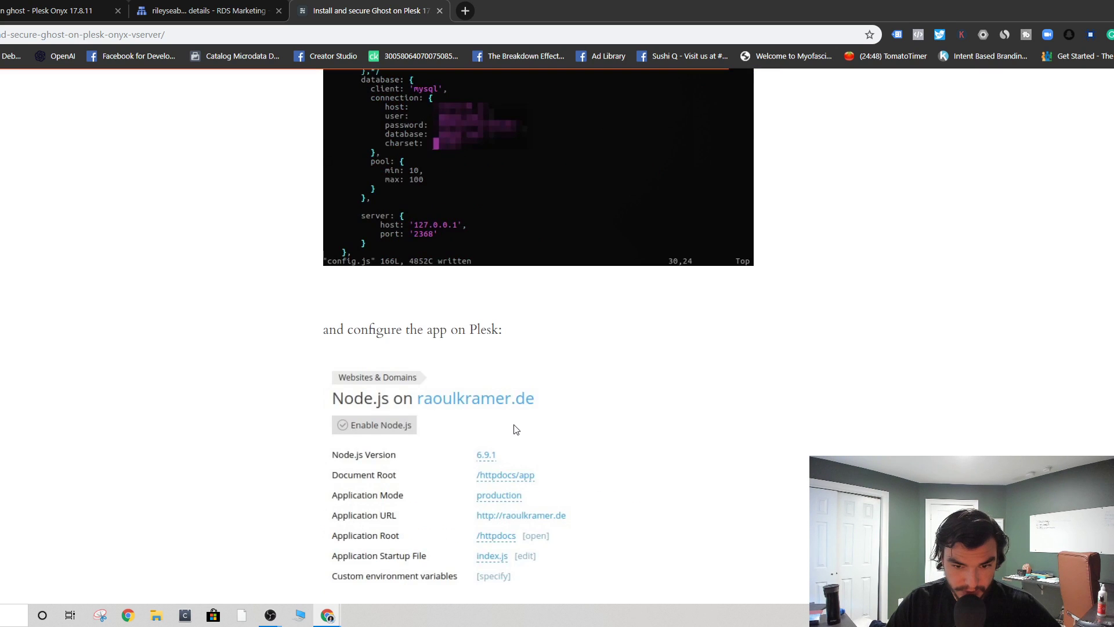
{"action": "scroll", "coordinate": [492, 453], "scroll_direction": "down", "scroll_amount": 7}
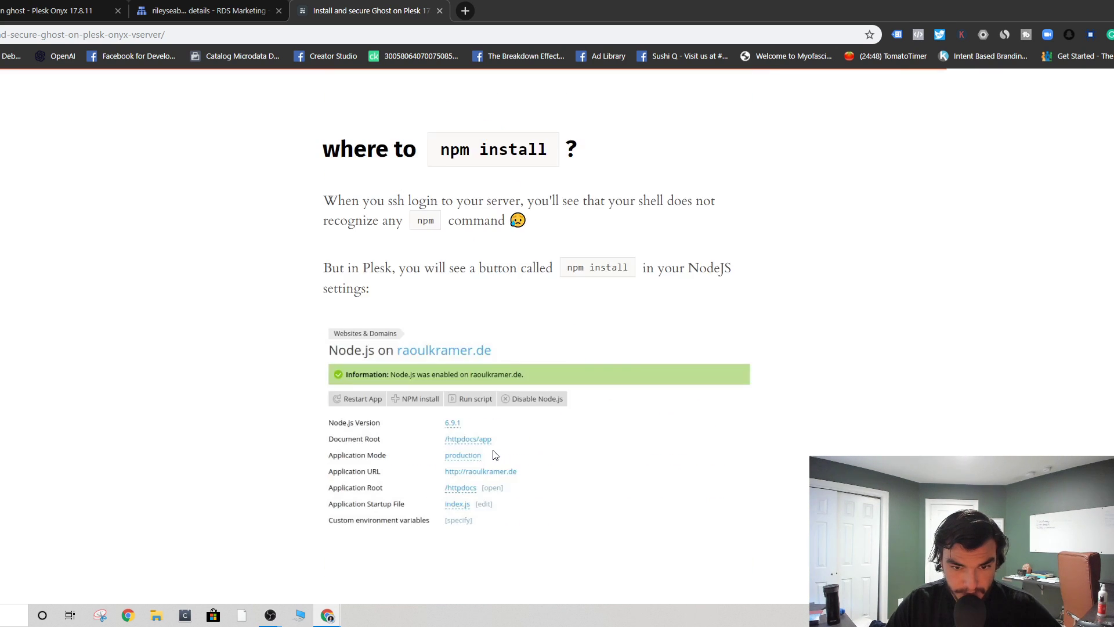
{"action": "scroll", "coordinate": [495, 454], "scroll_direction": "down", "scroll_amount": 18}
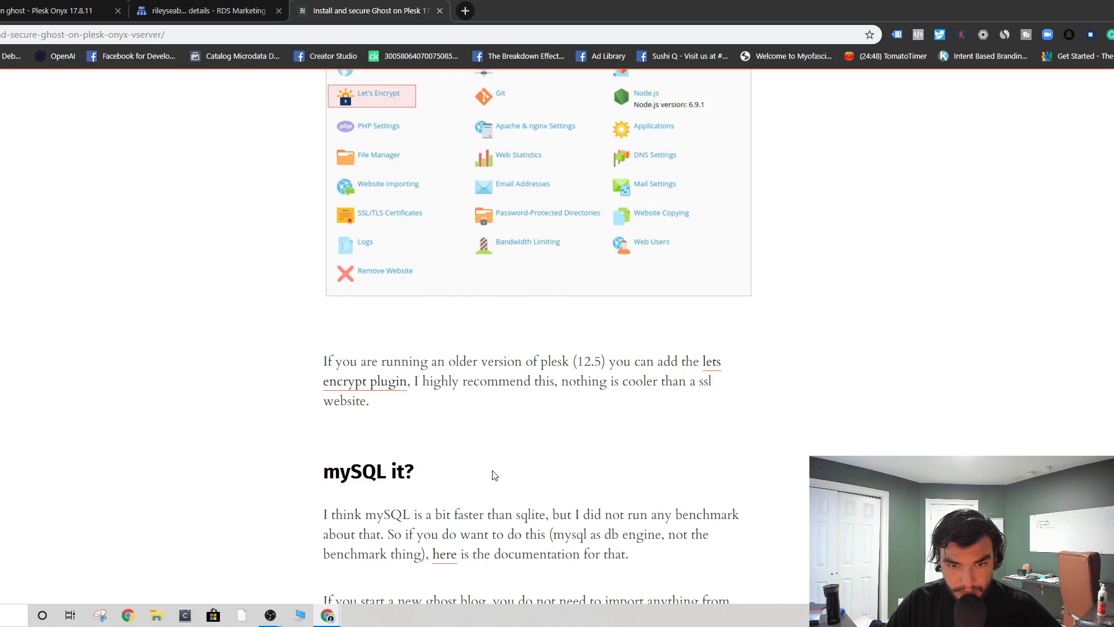
{"action": "scroll", "coordinate": [502, 507], "scroll_direction": "up", "scroll_amount": 20}
{"action": "scroll", "coordinate": [522, 402], "scroll_direction": "up", "scroll_amount": 20}
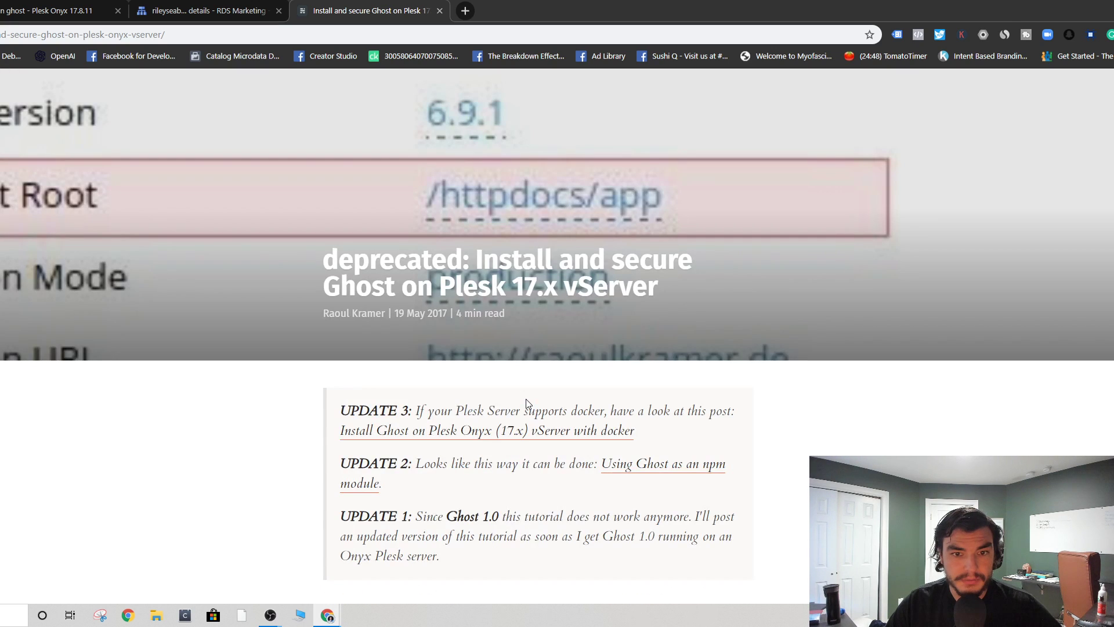
{"action": "scroll", "coordinate": [541, 410], "scroll_direction": "down", "scroll_amount": 1}
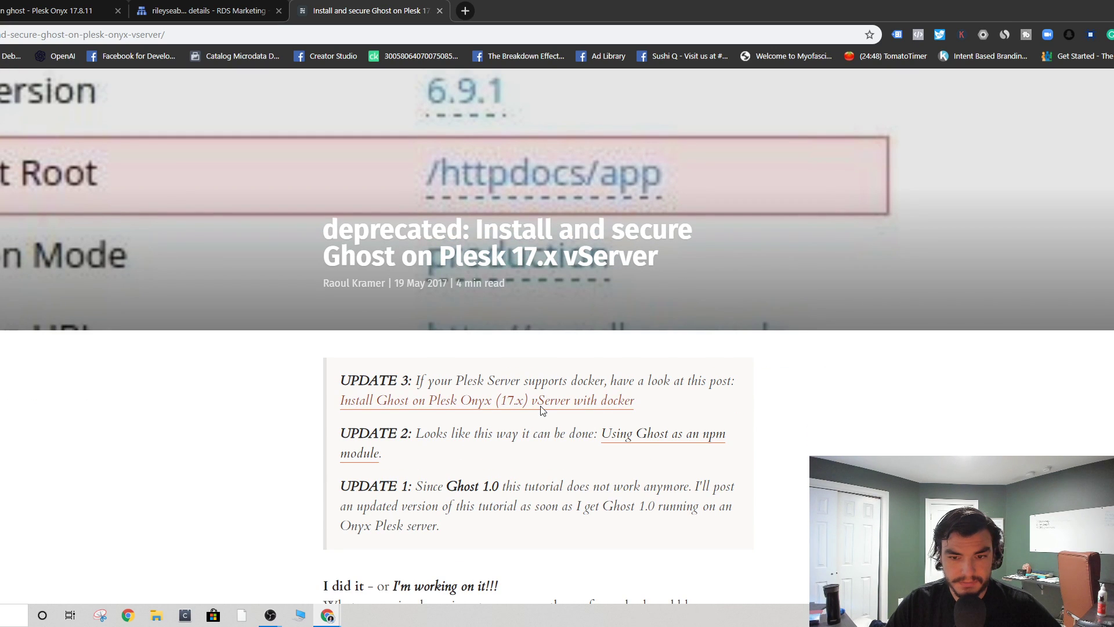
- Open the newer Docker-based Ghost guide's step 3, then return to the Plesk container settings
{"action": "left_click", "coordinate": [543, 404]}
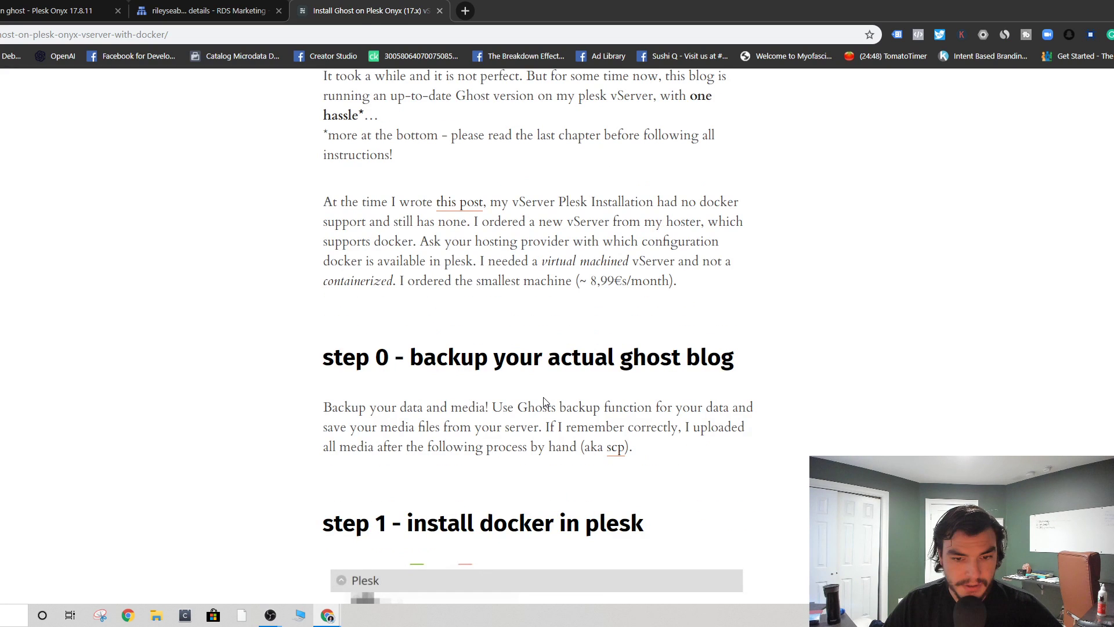
{"action": "scroll", "coordinate": [545, 399], "scroll_direction": "down", "scroll_amount": 10}
{"action": "scroll", "coordinate": [550, 395], "scroll_direction": "down", "scroll_amount": 12}
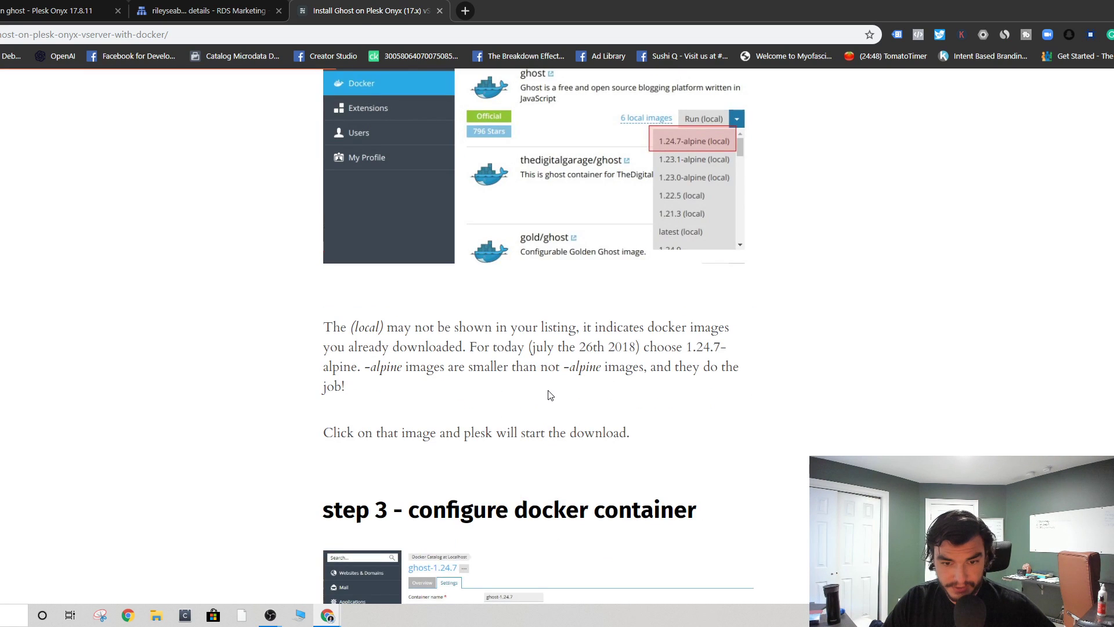
{"action": "scroll", "coordinate": [550, 395], "scroll_direction": "down", "scroll_amount": 7}
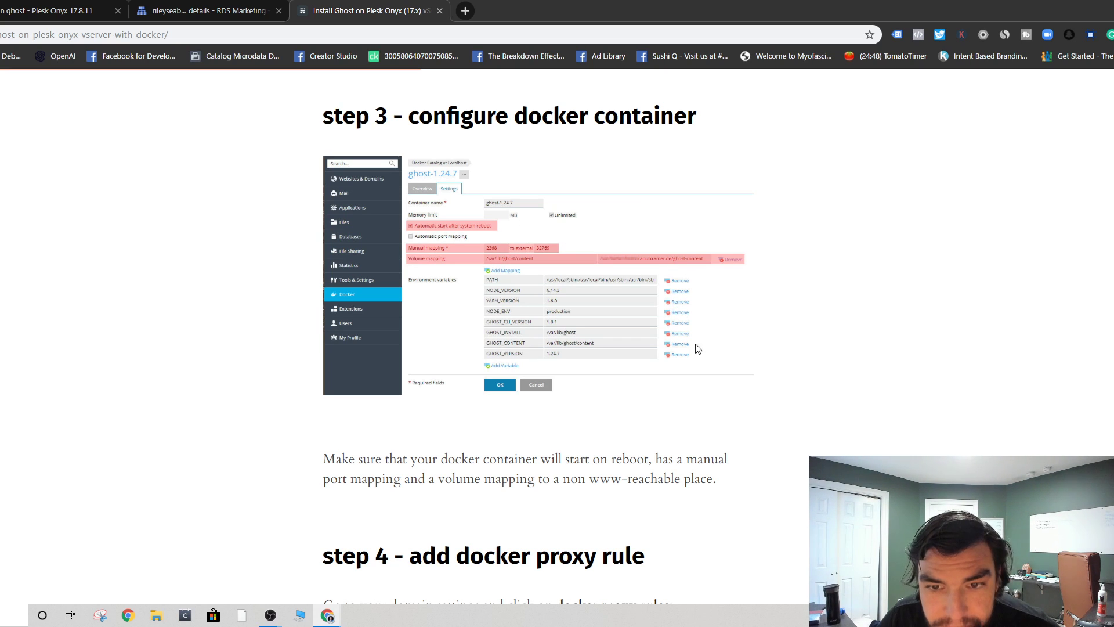
{"action": "left_click", "coordinate": [88, 7]}
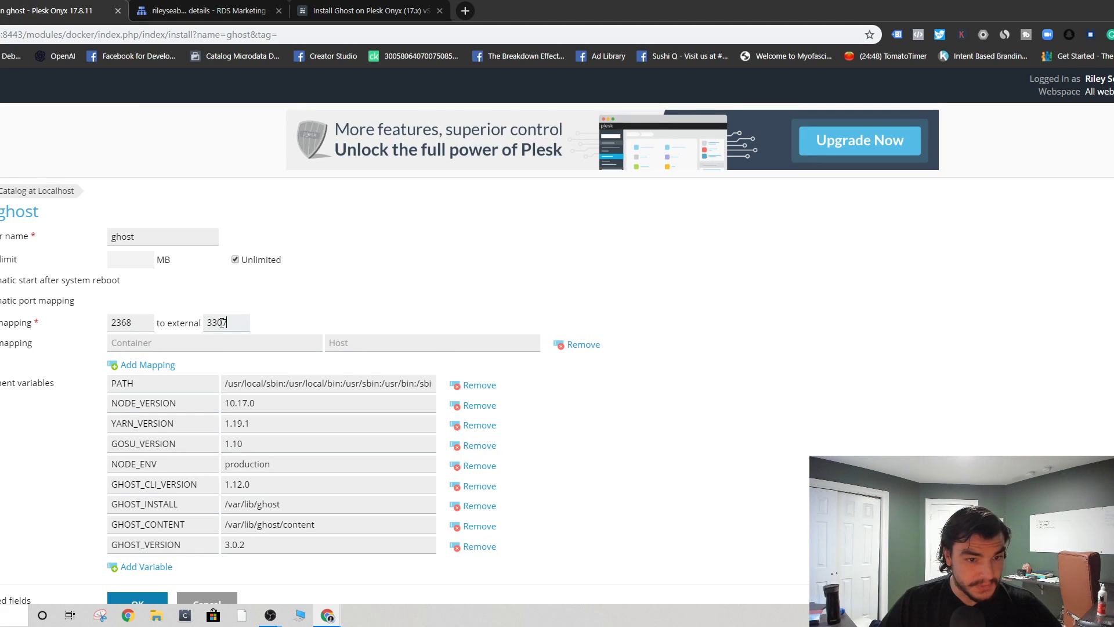
- Set the ghost container's external port to 32769 and check the guide again
{"action": "double_click", "coordinate": [223, 322]}
{"action": "type", "text": "32769"}
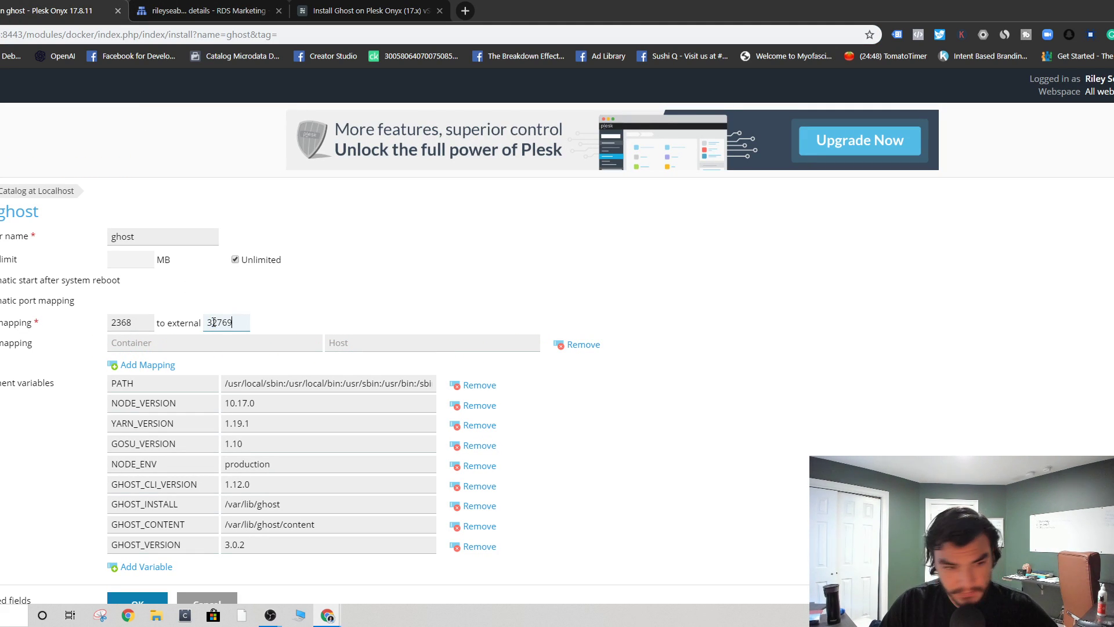
{"action": "left_click", "coordinate": [154, 343]}
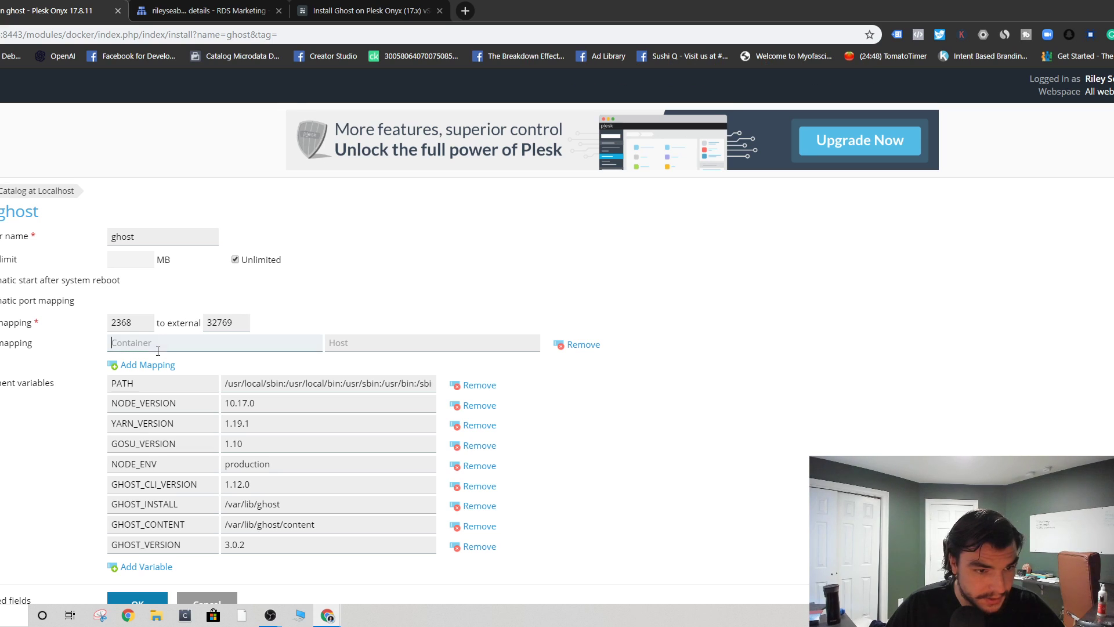
{"action": "left_click", "coordinate": [361, 7]}
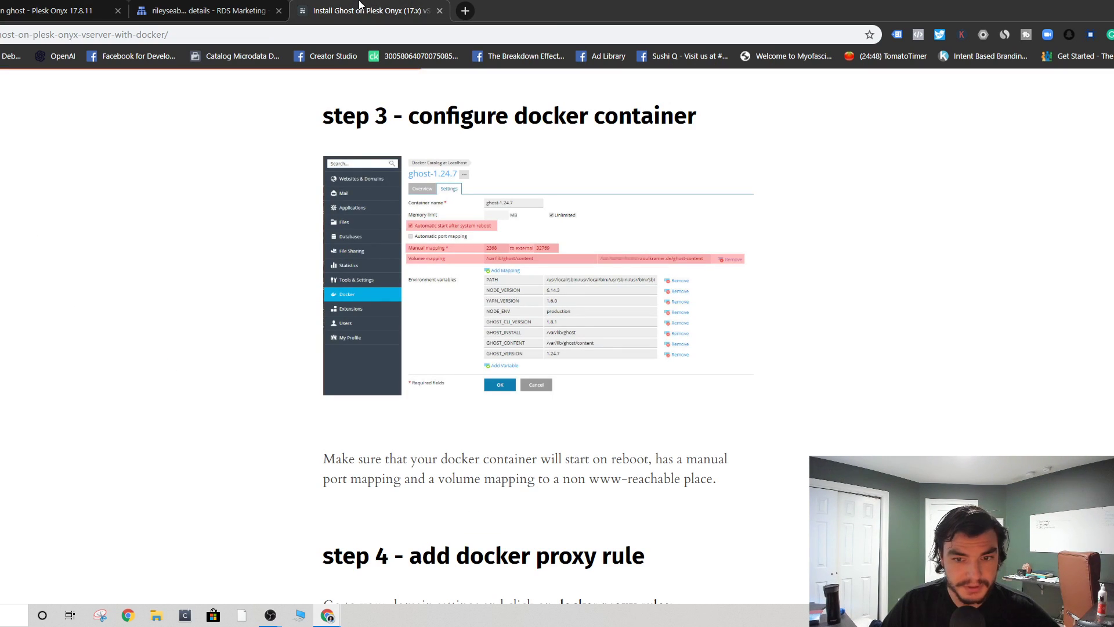
{"action": "left_click", "coordinate": [0, 9]}
- Map container path var/lib/ghost/content to host path var/www/rileyseaburg.com/ghost
{"action": "left_click", "coordinate": [18, 6]}
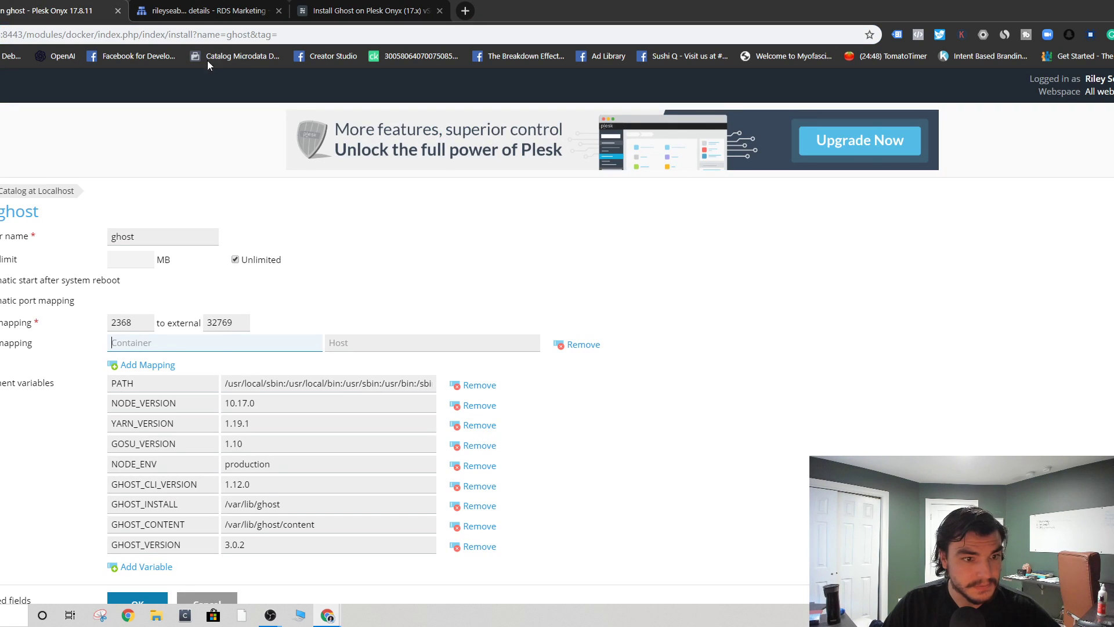
{"action": "type", "text": "va"}
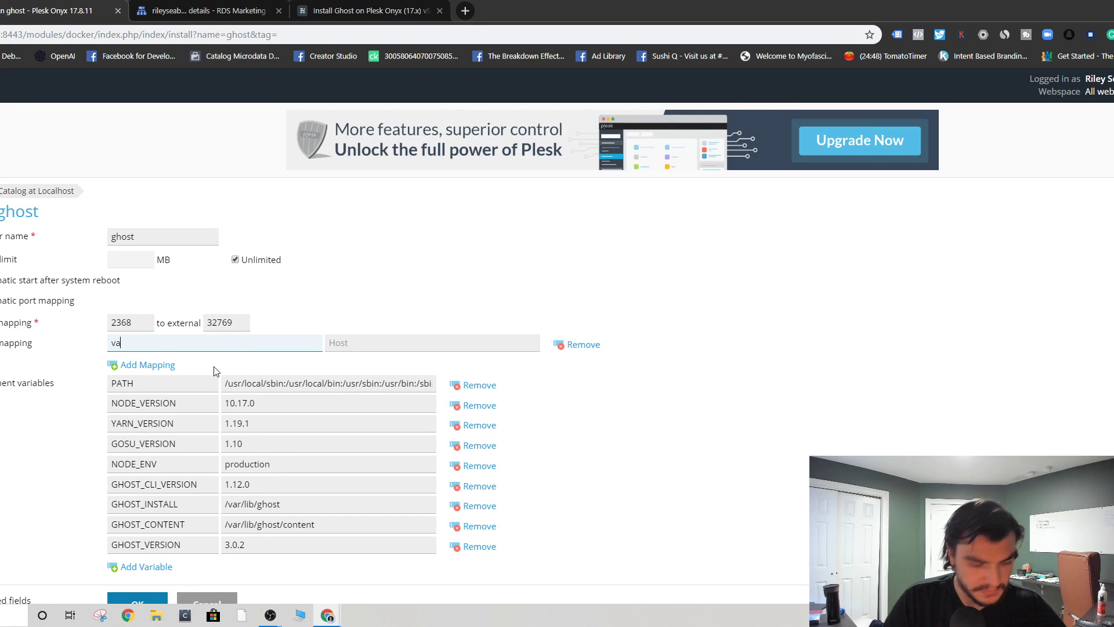
{"action": "type", "text": "r/lib"}
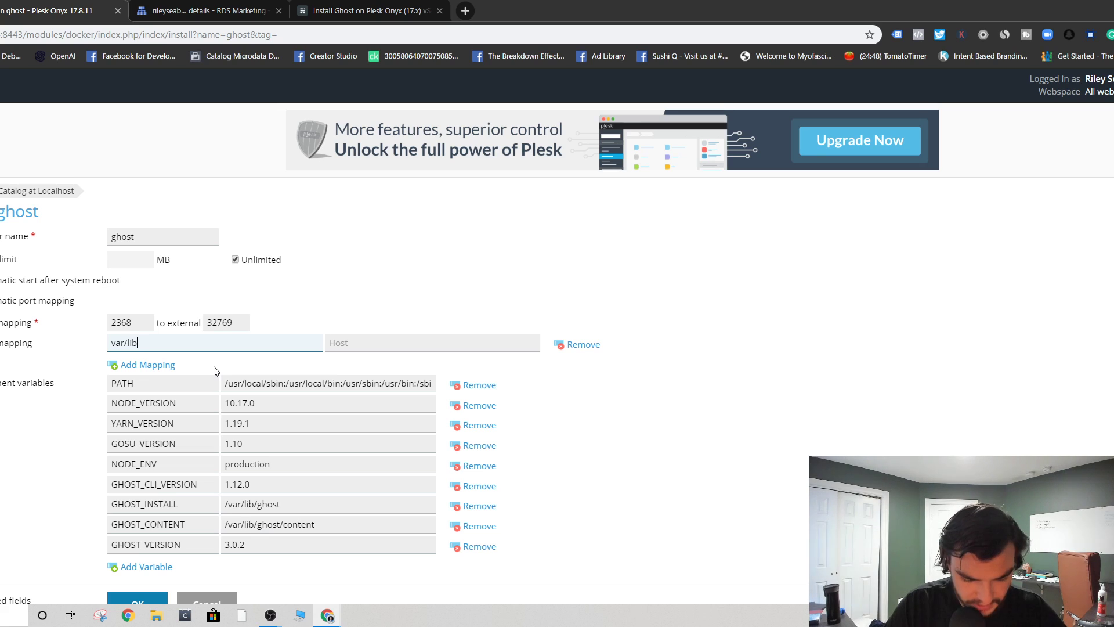
{"action": "type", "text": "/ghost/content"}
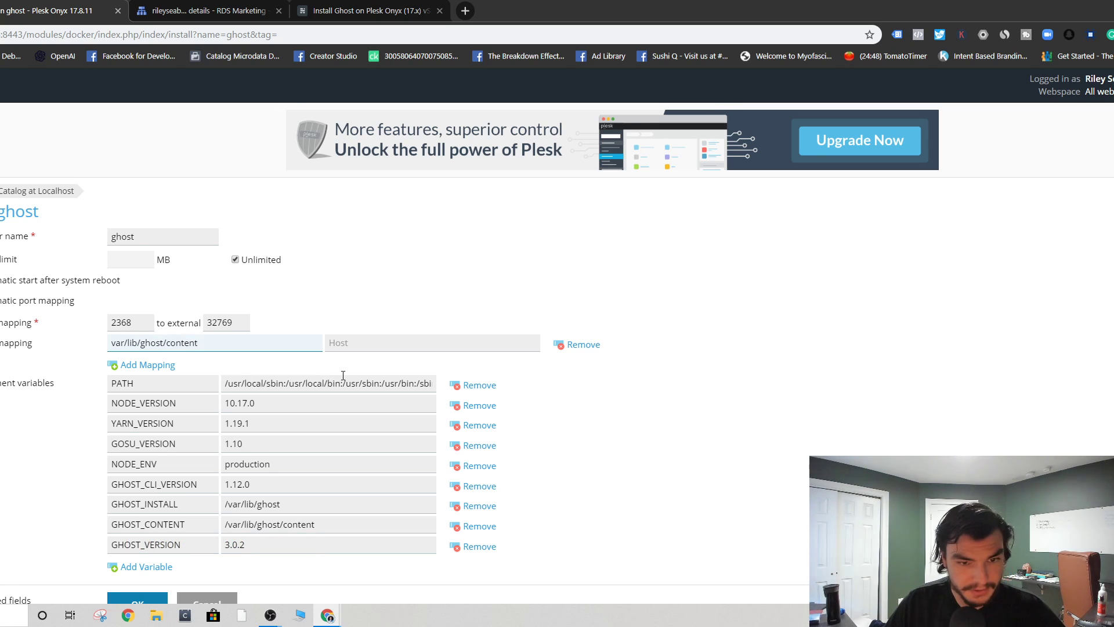
{"action": "left_click", "coordinate": [361, 341]}
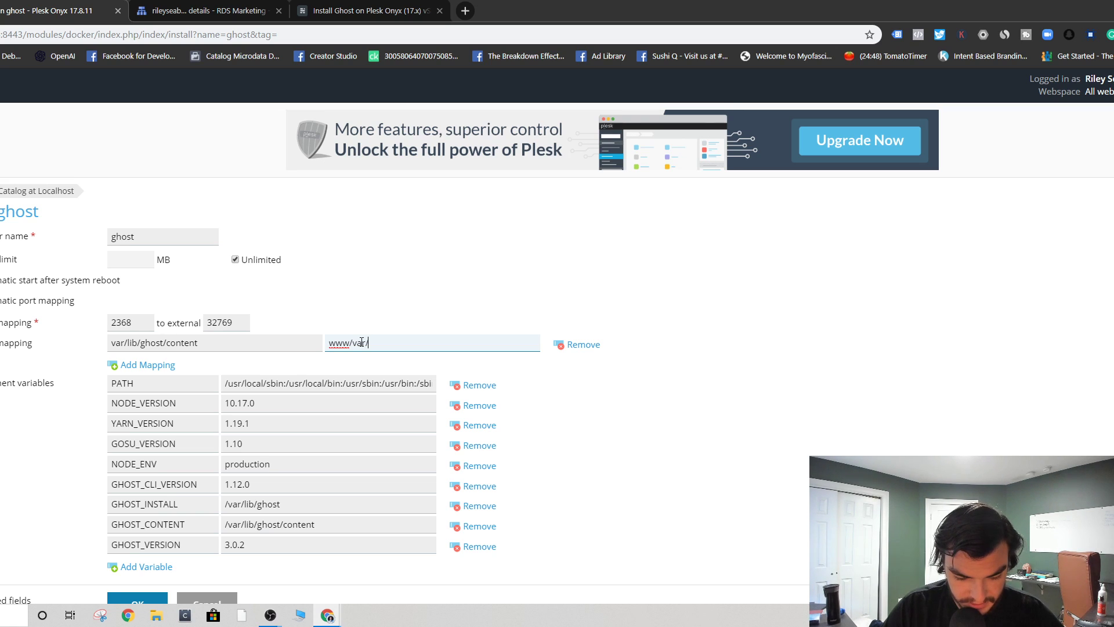
{"action": "type", "text": "www/var/rileyseaburg.com"}
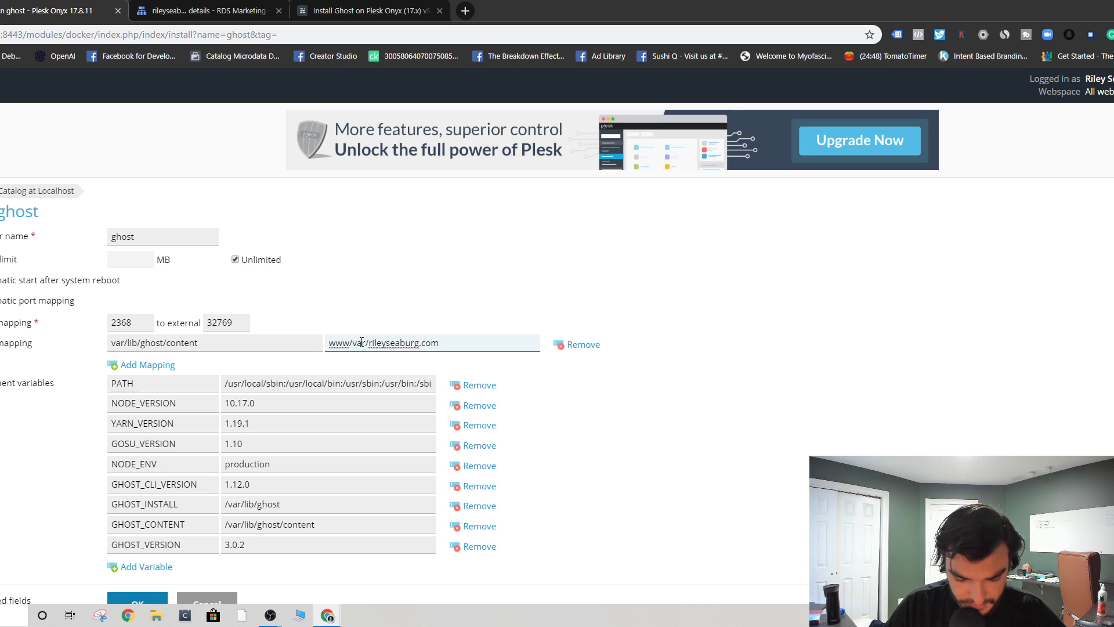
{"action": "type", "text": "/ghost"}
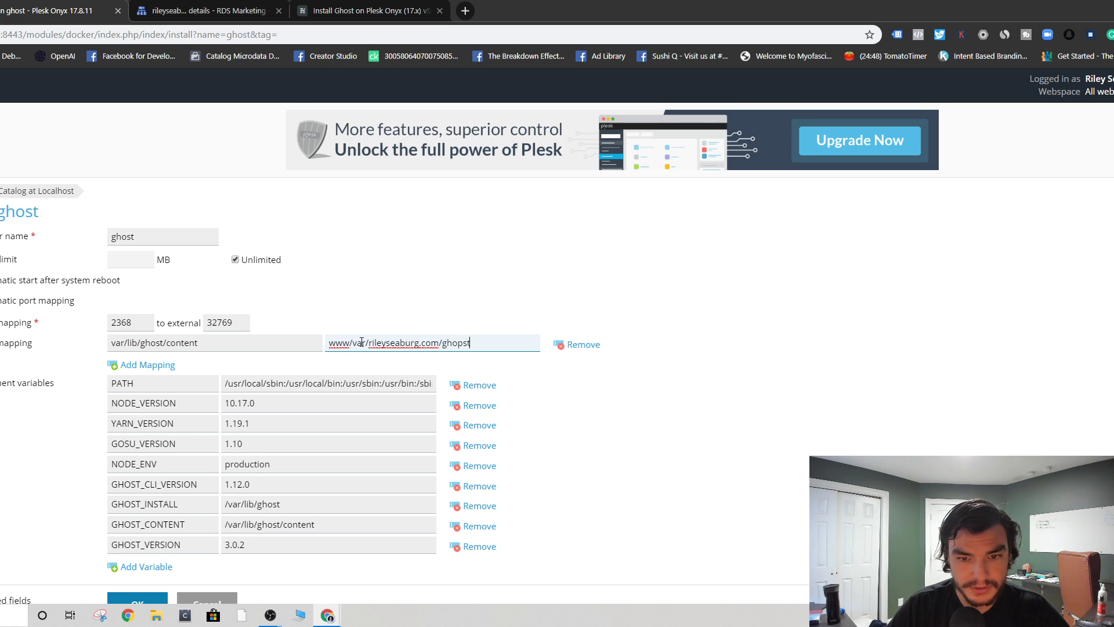
{"action": "left_click", "coordinate": [391, 306]}
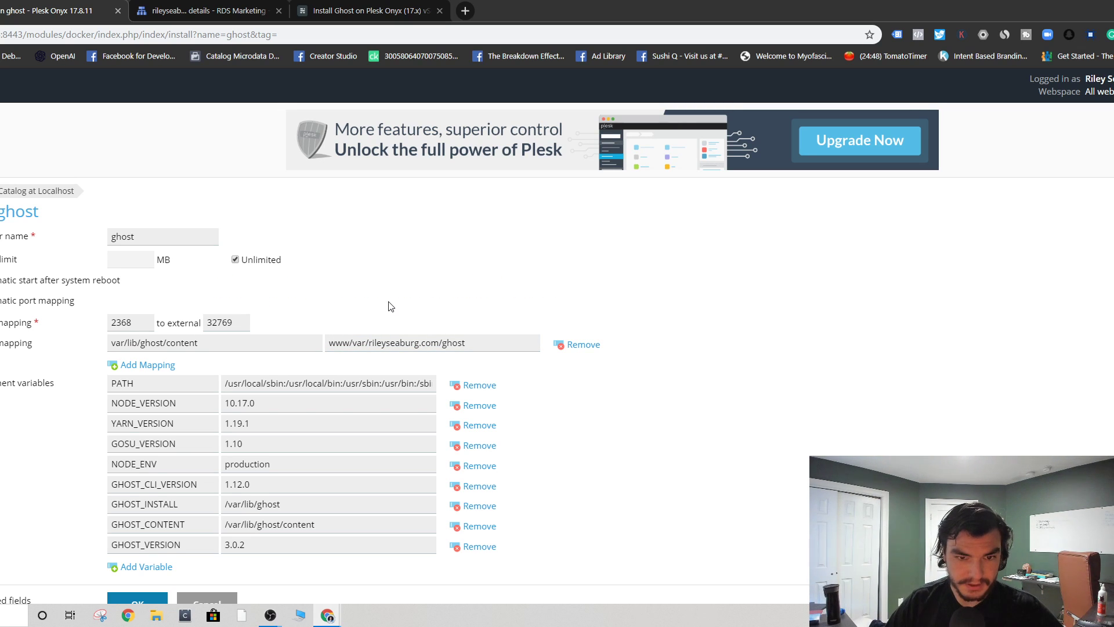
{"action": "left_click_drag", "start_coordinate": [365, 340], "coordinate": [316, 344]}
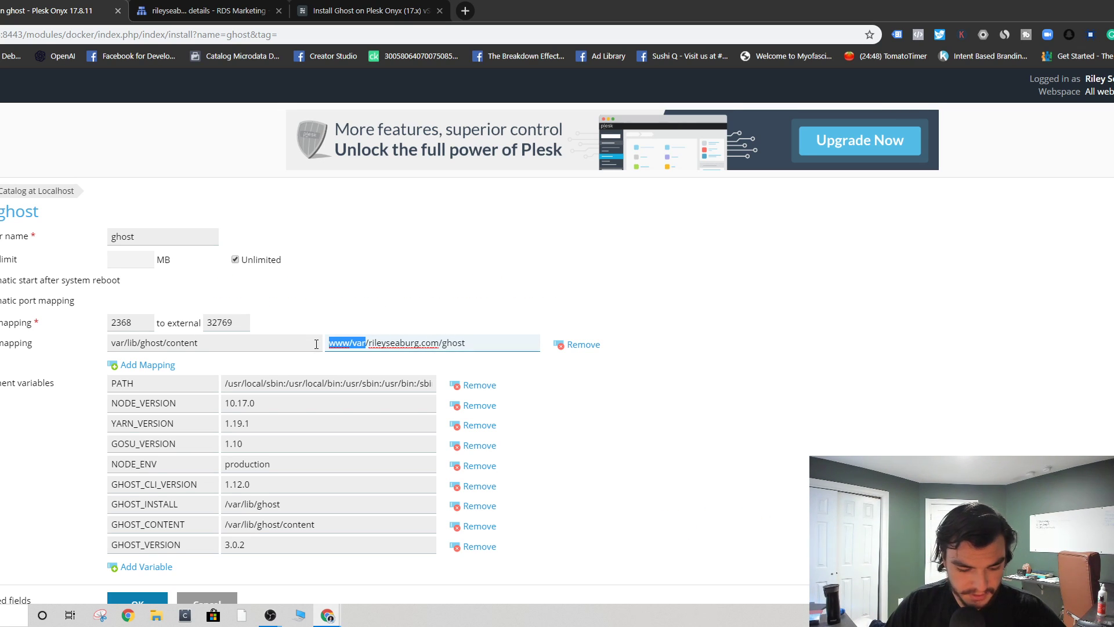
{"action": "key", "text": "BackSpace"}
{"action": "type", "text": "var/"}
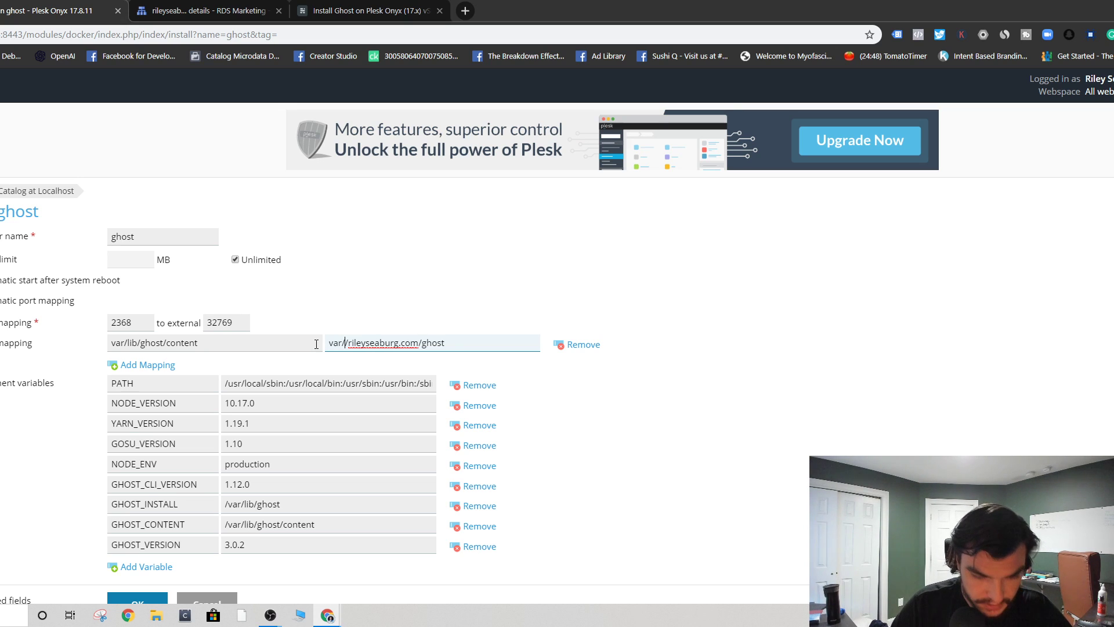
{"action": "type", "text": "www"}
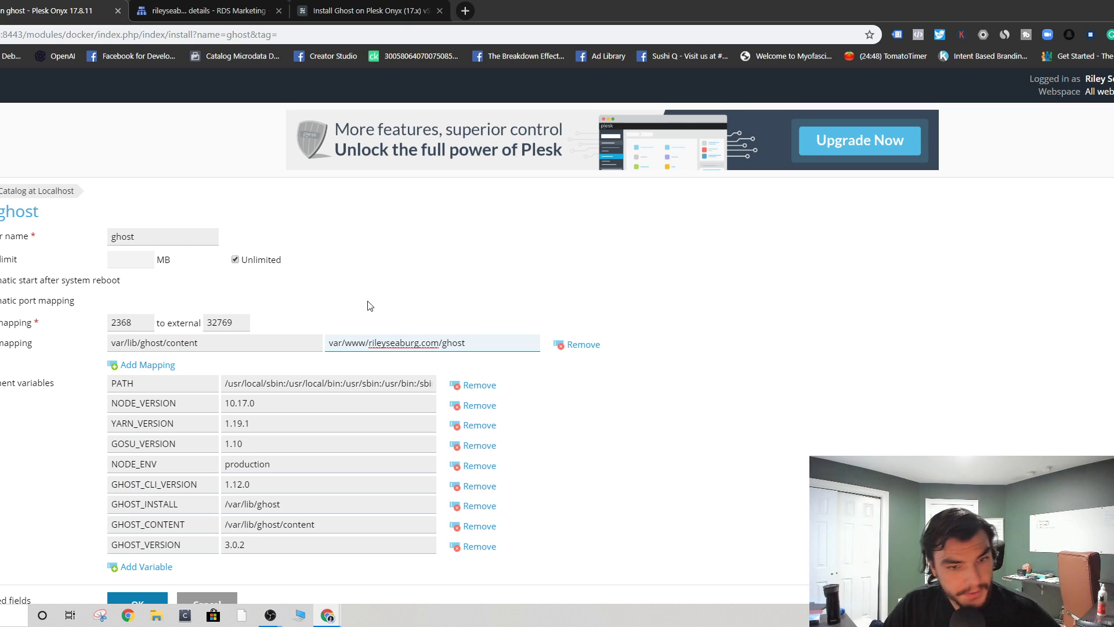
{"action": "left_click", "coordinate": [487, 309]}
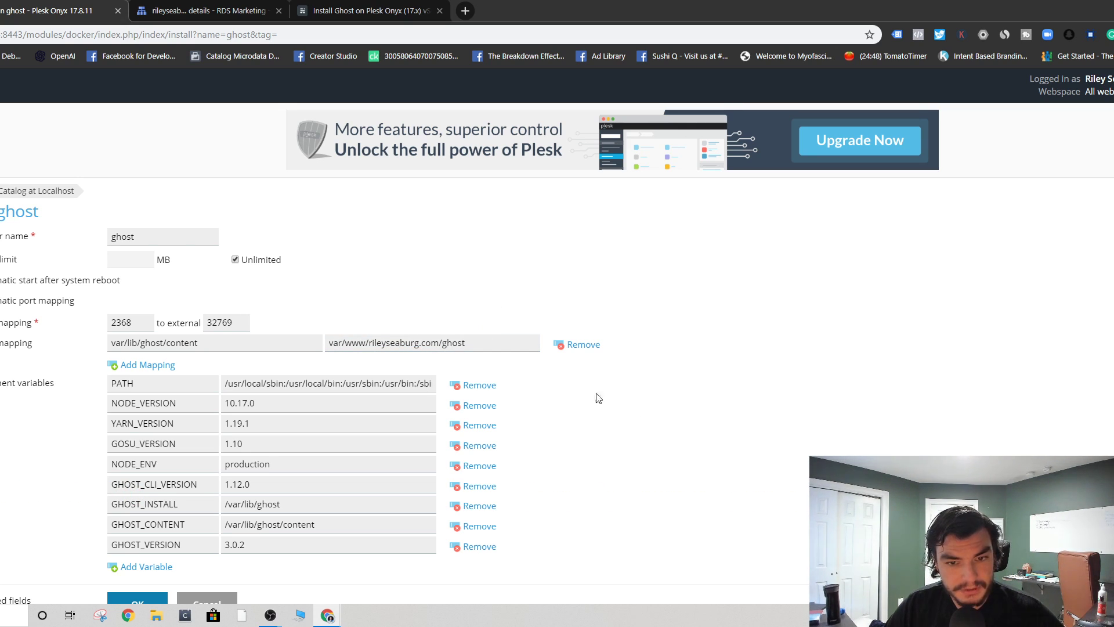
{"action": "left_click", "coordinate": [366, 10]}
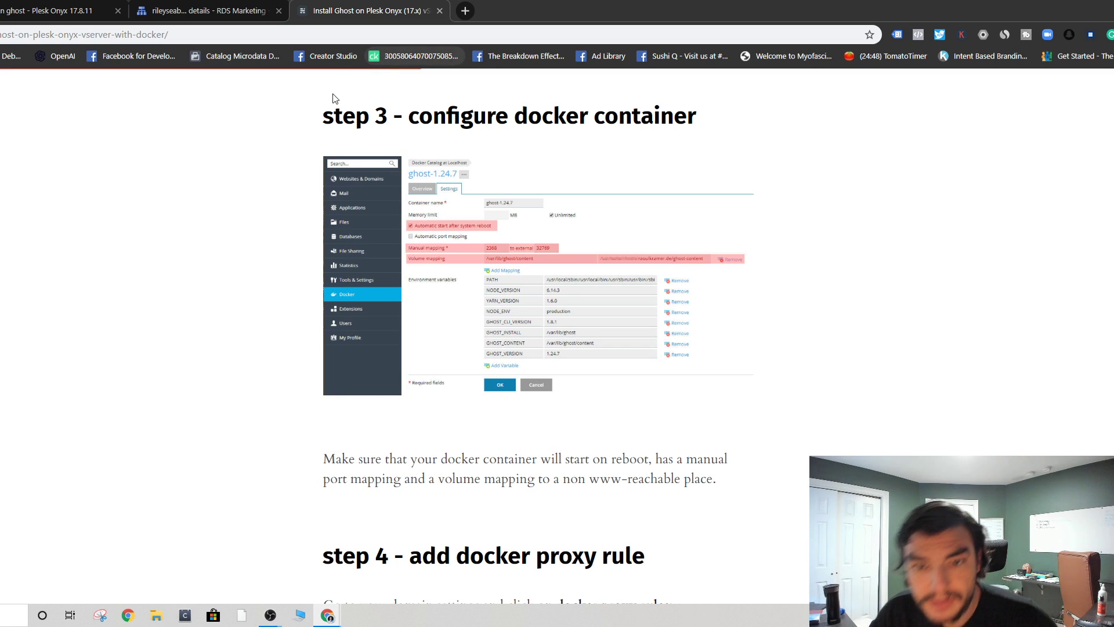
{"action": "left_click", "coordinate": [98, 6]}
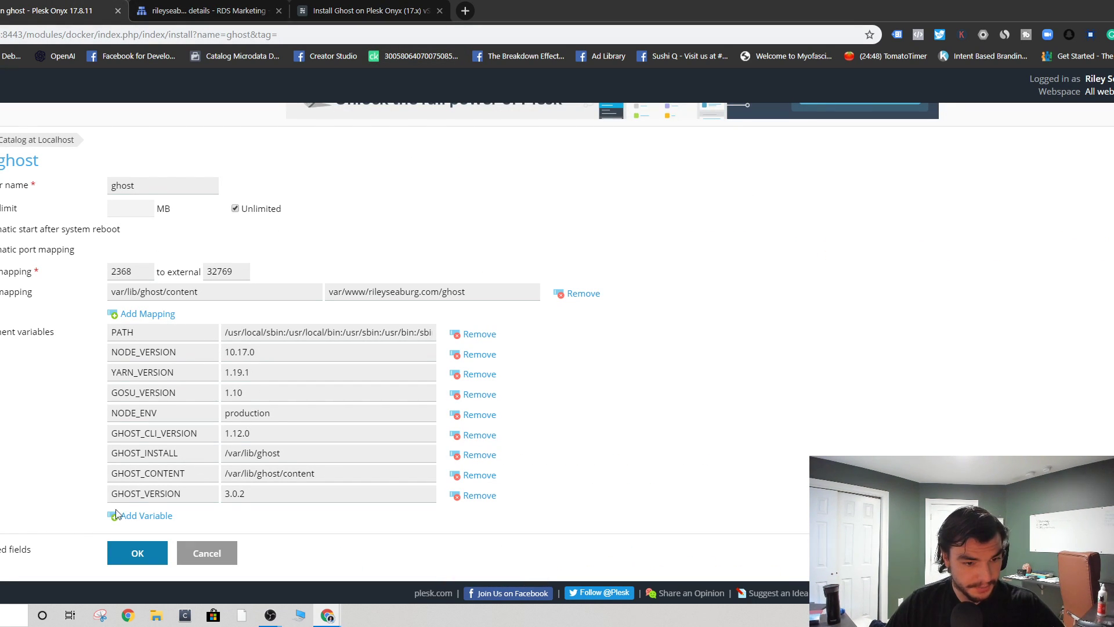
- Add a container environment variable named domain with the value rileyseaburg.com
{"action": "left_click", "coordinate": [132, 520]}
{"action": "left_click", "coordinate": [208, 516]}
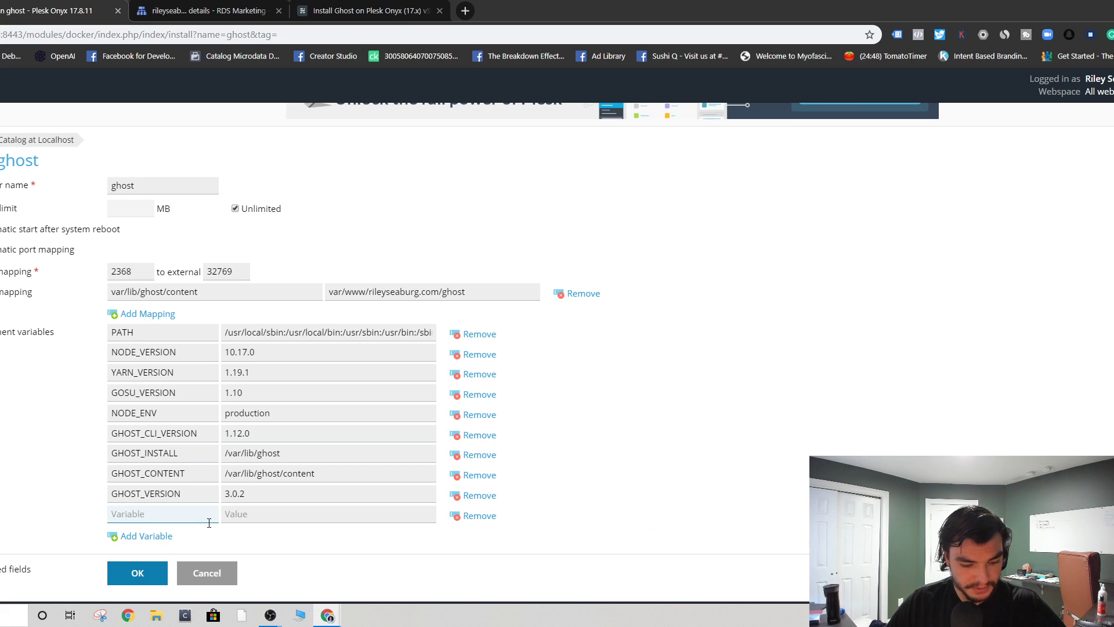
{"action": "type", "text": "domain"}
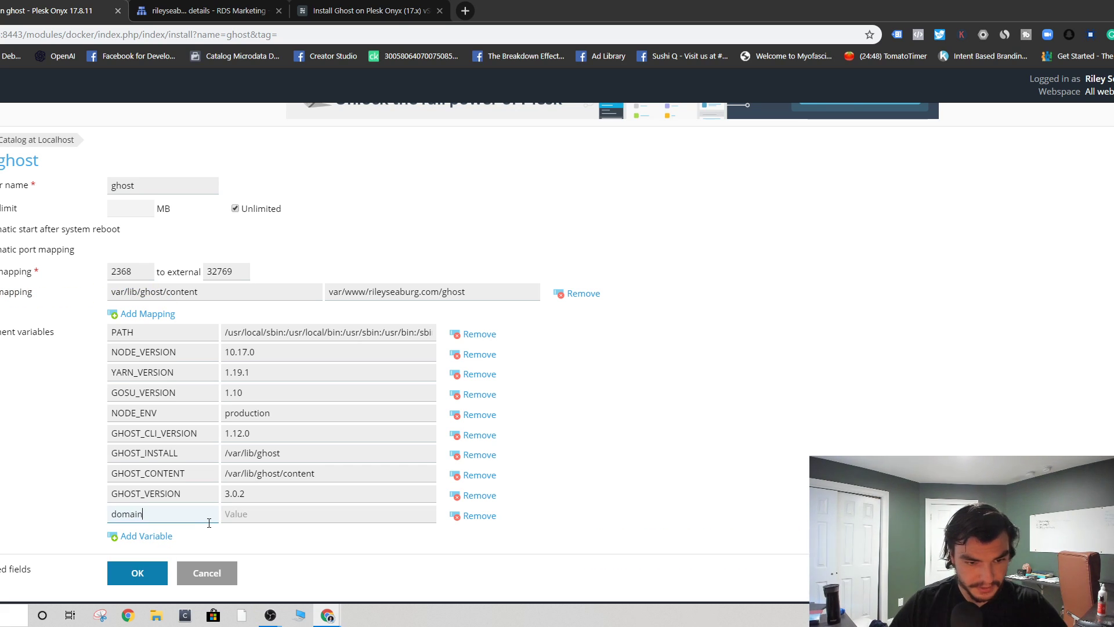
{"action": "left_click", "coordinate": [244, 516]}
{"action": "type", "text": "rileys"}
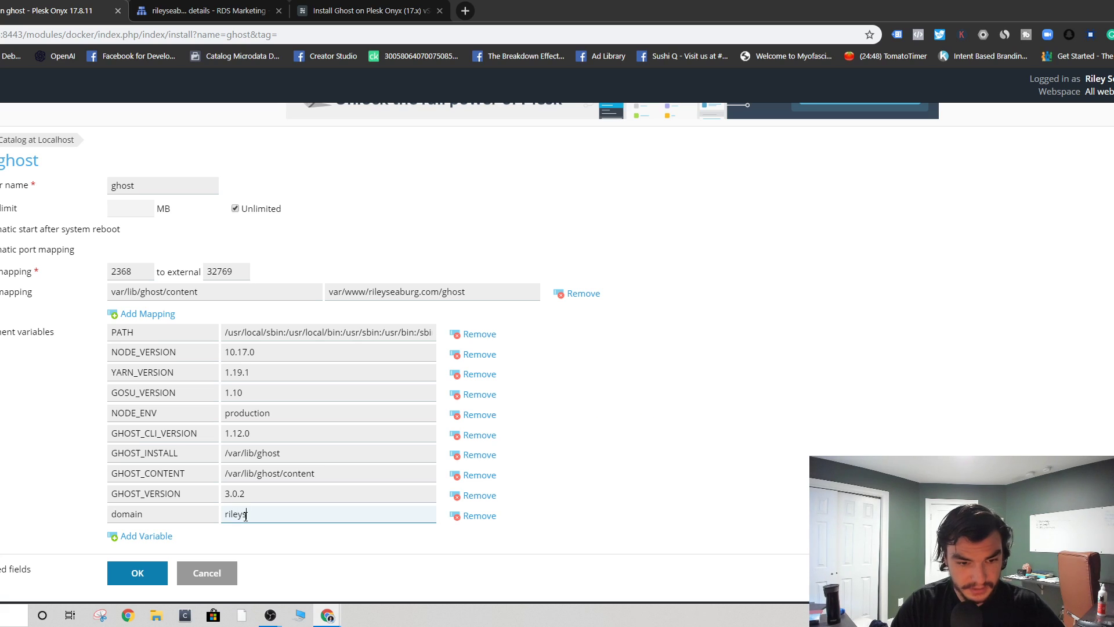
{"action": "type", "text": "eaburg.com"}
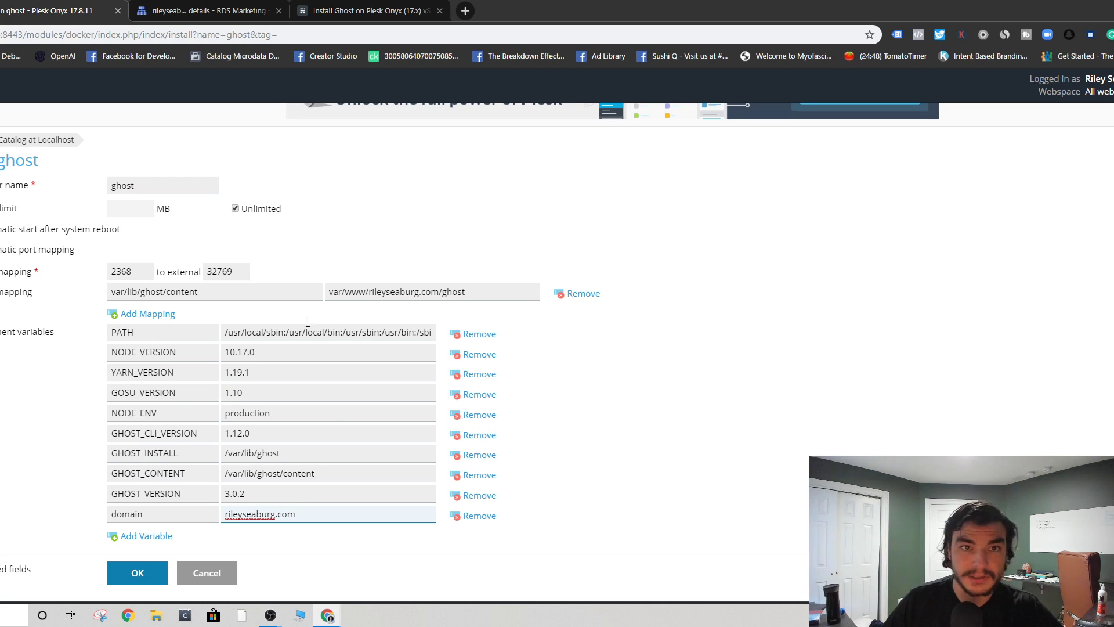
{"action": "left_click", "coordinate": [371, 10]}
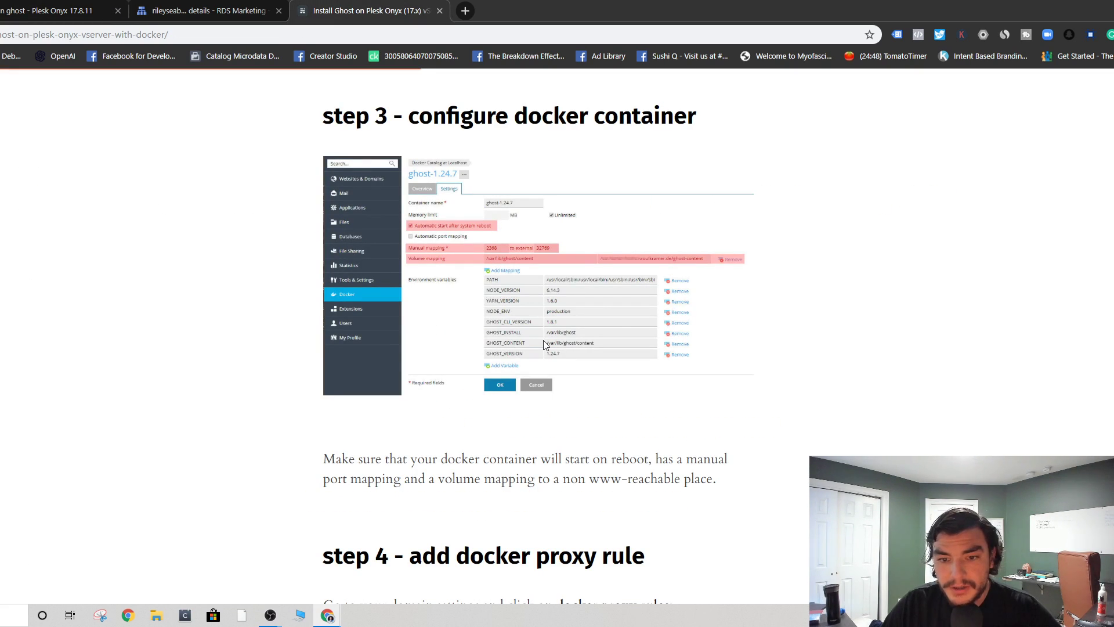
- Open the 2019 Update guide for Ghost 2.27.0 and review its Step 3 url variable setting
{"action": "scroll", "coordinate": [543, 340], "scroll_direction": "down", "scroll_amount": 8}
{"action": "scroll", "coordinate": [541, 323], "scroll_direction": "up", "scroll_amount": 8}
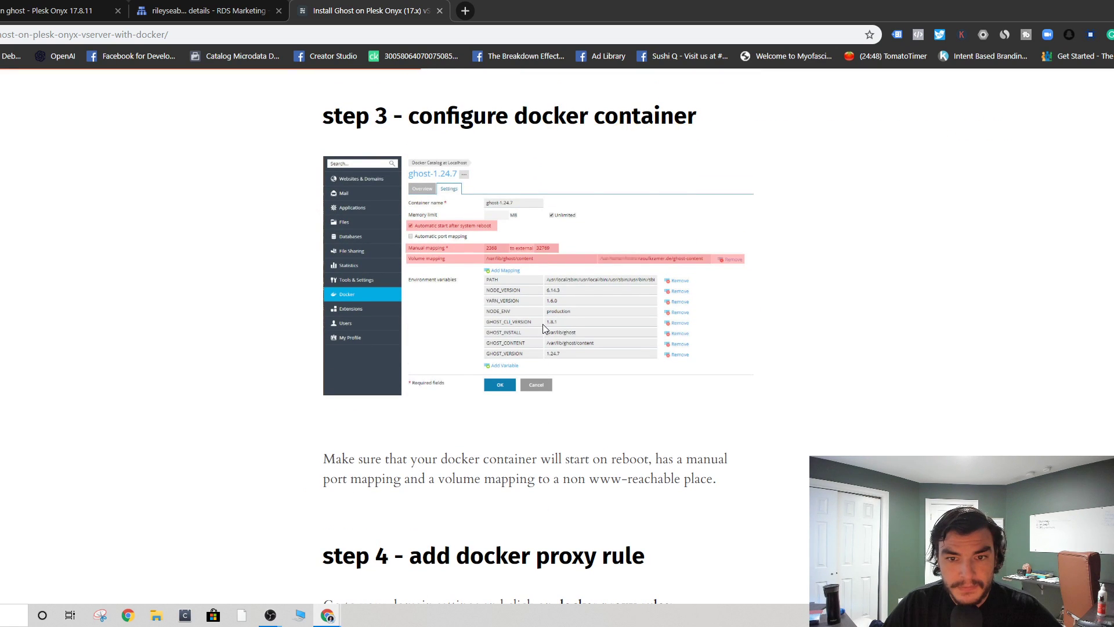
{"action": "scroll", "coordinate": [542, 324], "scroll_direction": "down", "scroll_amount": 15}
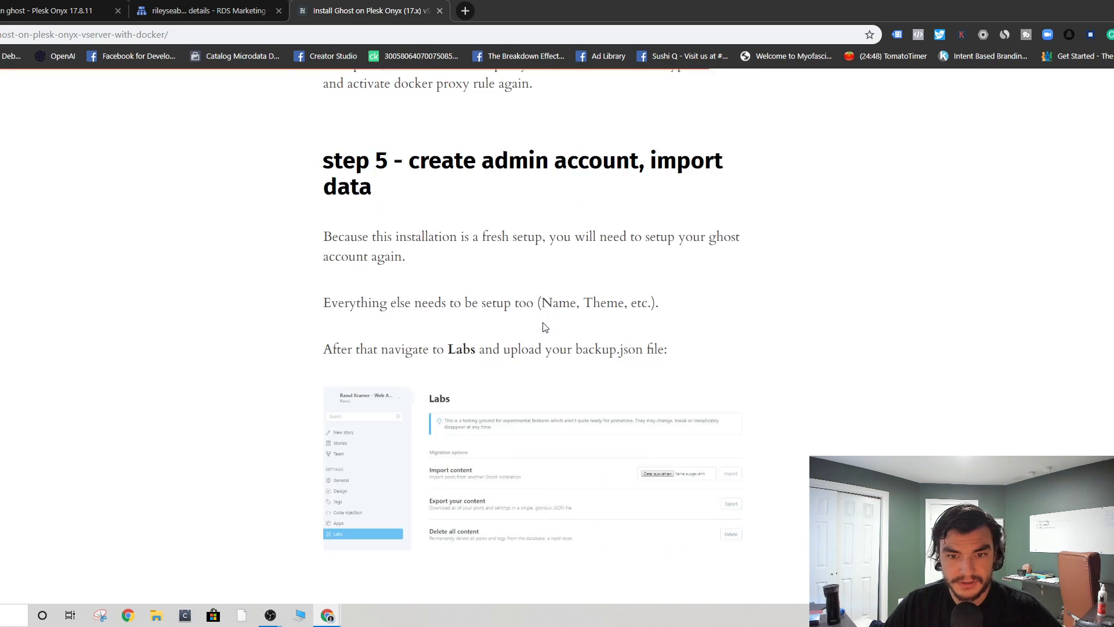
{"action": "scroll", "coordinate": [546, 327], "scroll_direction": "down", "scroll_amount": 5}
{"action": "scroll", "coordinate": [546, 326], "scroll_direction": "up", "scroll_amount": 20}
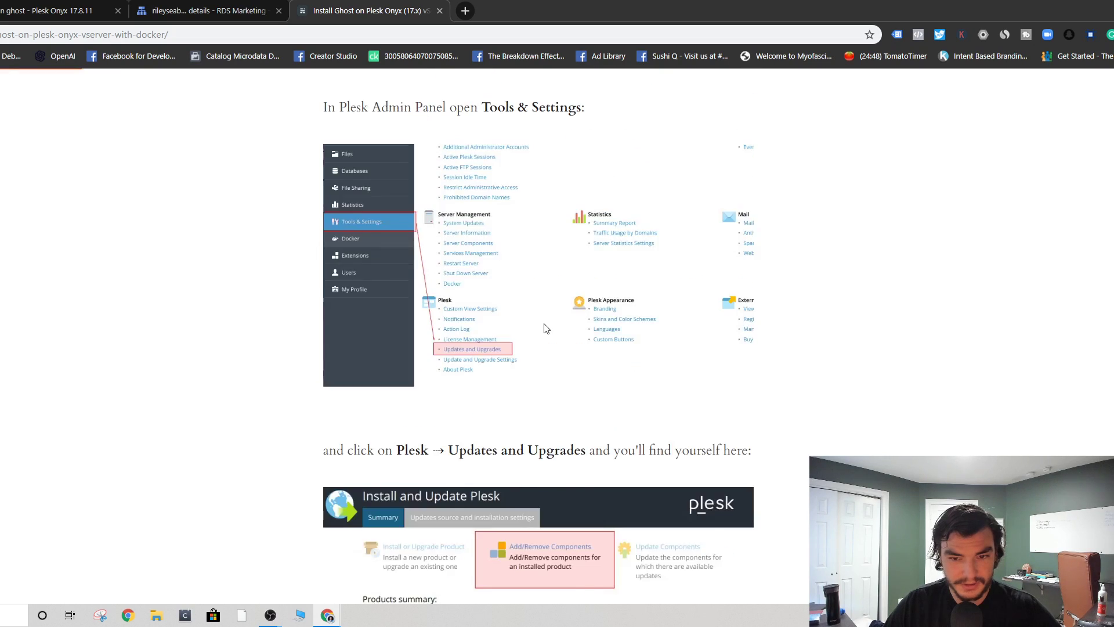
{"action": "scroll", "coordinate": [546, 328], "scroll_direction": "up", "scroll_amount": 15}
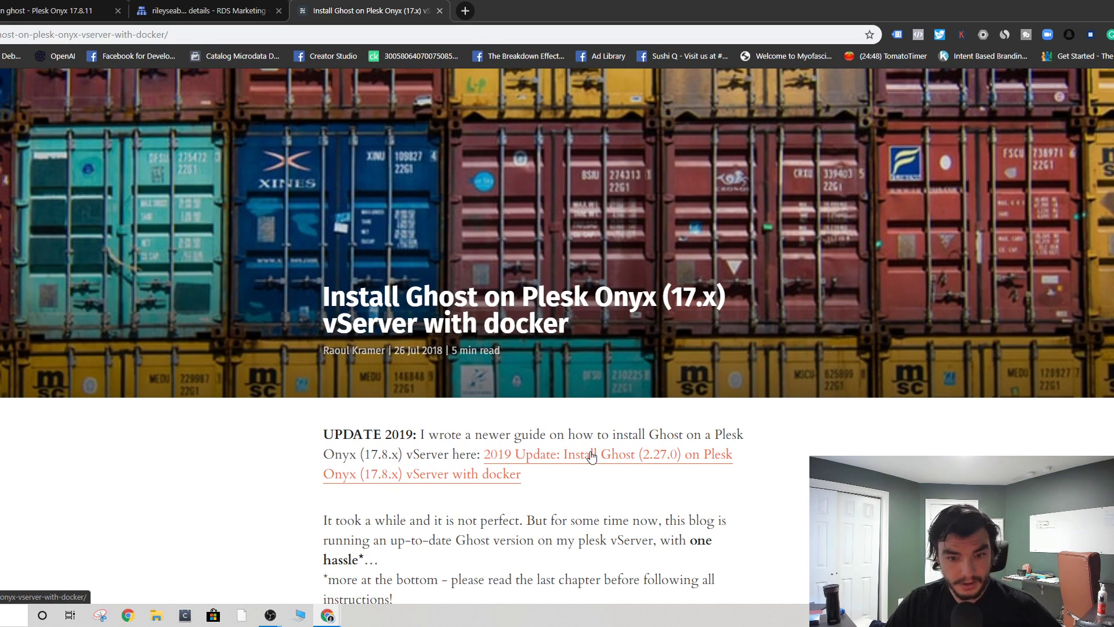
{"action": "left_click", "coordinate": [513, 460]}
{"action": "scroll", "coordinate": [510, 453], "scroll_direction": "down", "scroll_amount": 15}
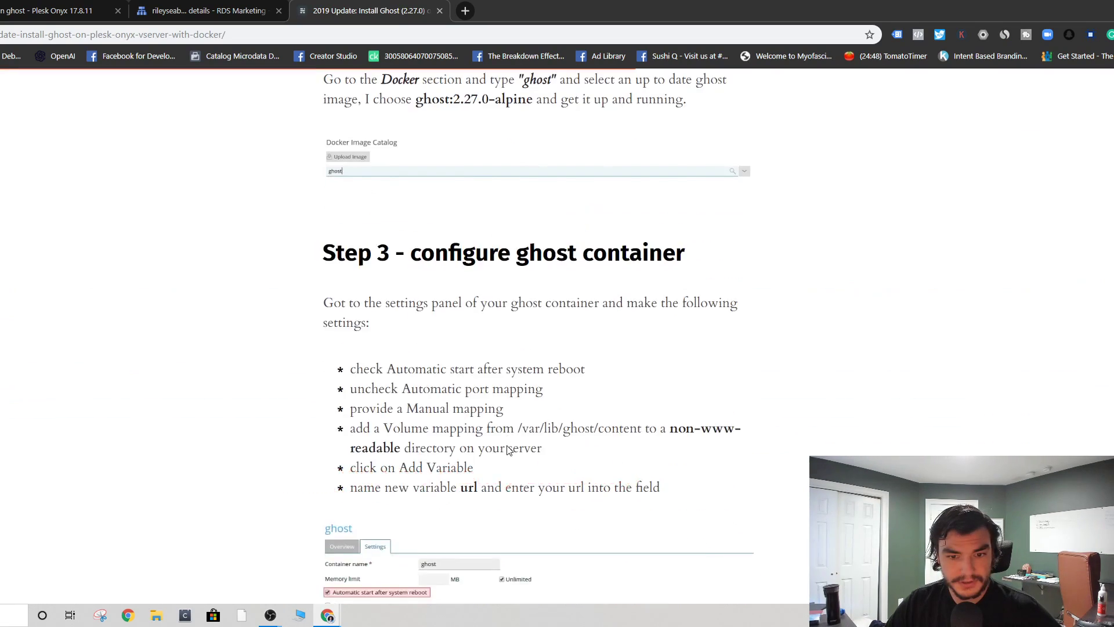
{"action": "scroll", "coordinate": [508, 450], "scroll_direction": "down", "scroll_amount": 11}
{"action": "scroll", "coordinate": [495, 443], "scroll_direction": "up", "scroll_amount": 2}
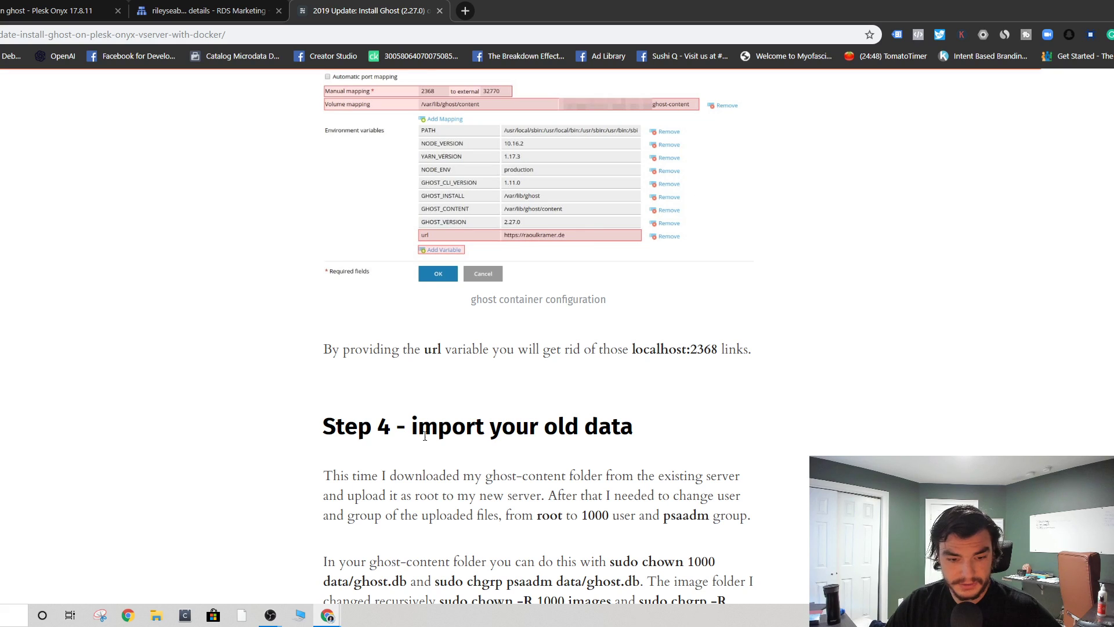
{"action": "left_click", "coordinate": [63, 5]}
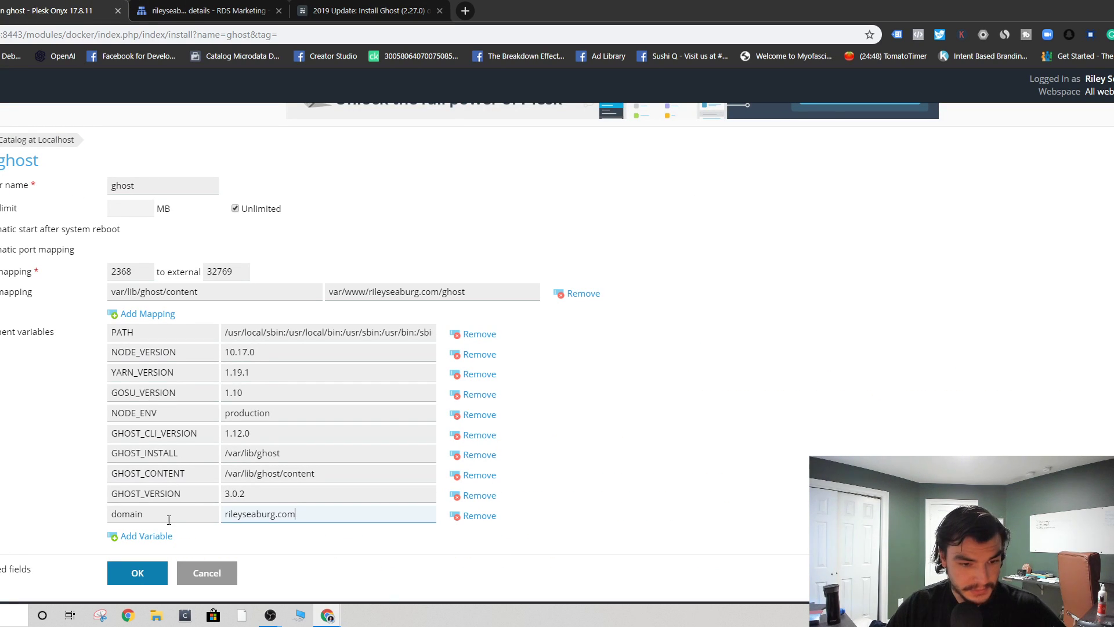
- Rename the domain environment variable to url and submit the container settings
{"action": "key", "text": "shift+Tab"}
{"action": "type", "text": "urk"}
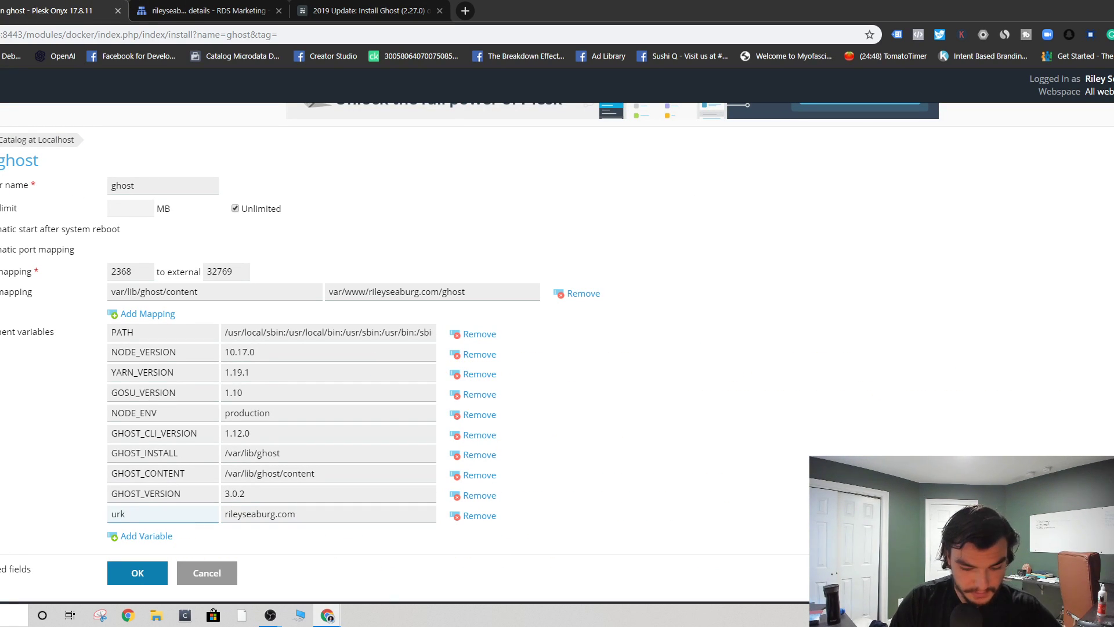
{"action": "key", "text": "BackSpace"}
{"action": "type", "text": "l"}
{"action": "left_click", "coordinate": [12, 513]}
{"action": "scroll", "coordinate": [23, 511], "scroll_direction": "down", "scroll_amount": 1}
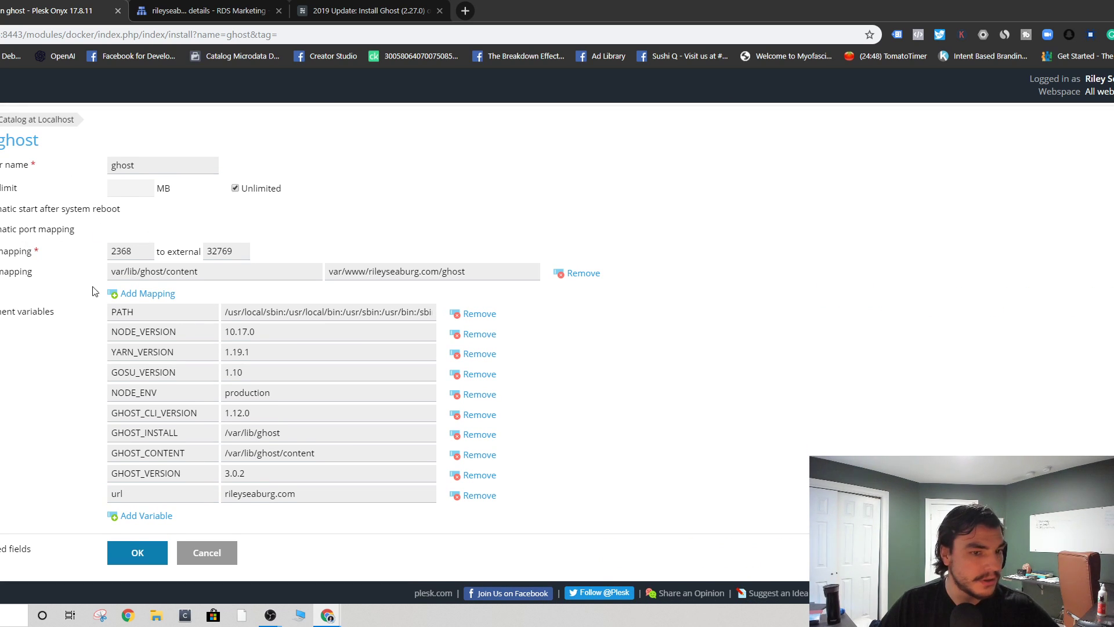
{"action": "left_click", "coordinate": [128, 553]}
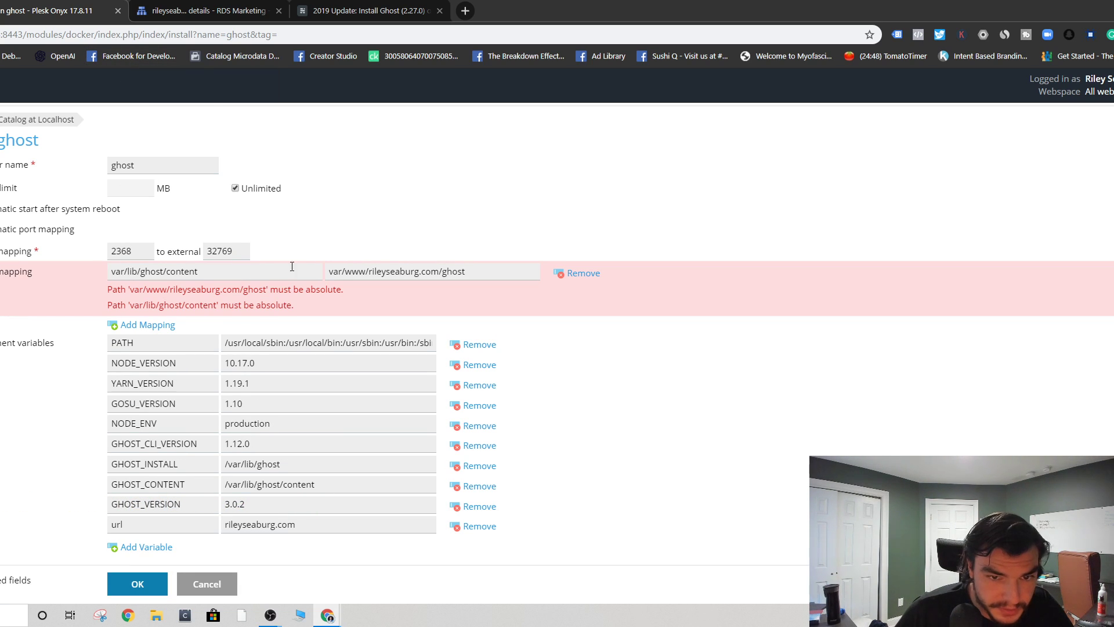
- Prefix both volume mapping paths with '/' and resubmit, bringing up the URL protocol error log
{"action": "left_click", "coordinate": [331, 268]}
{"action": "type", "text": "/"}
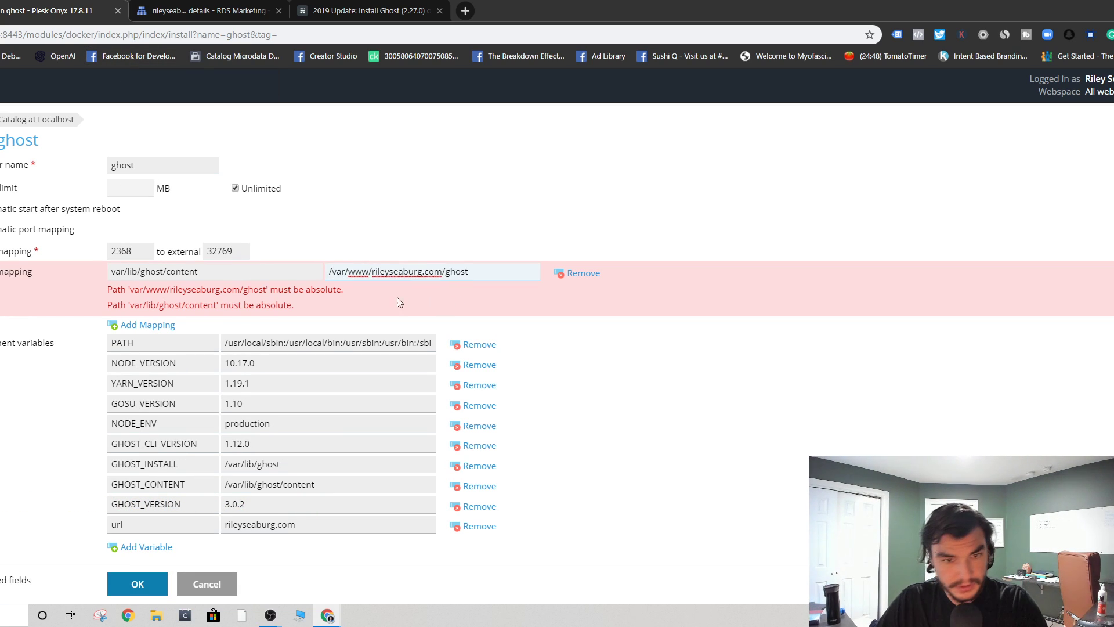
{"action": "left_click", "coordinate": [110, 270]}
{"action": "type", "text": "/"}
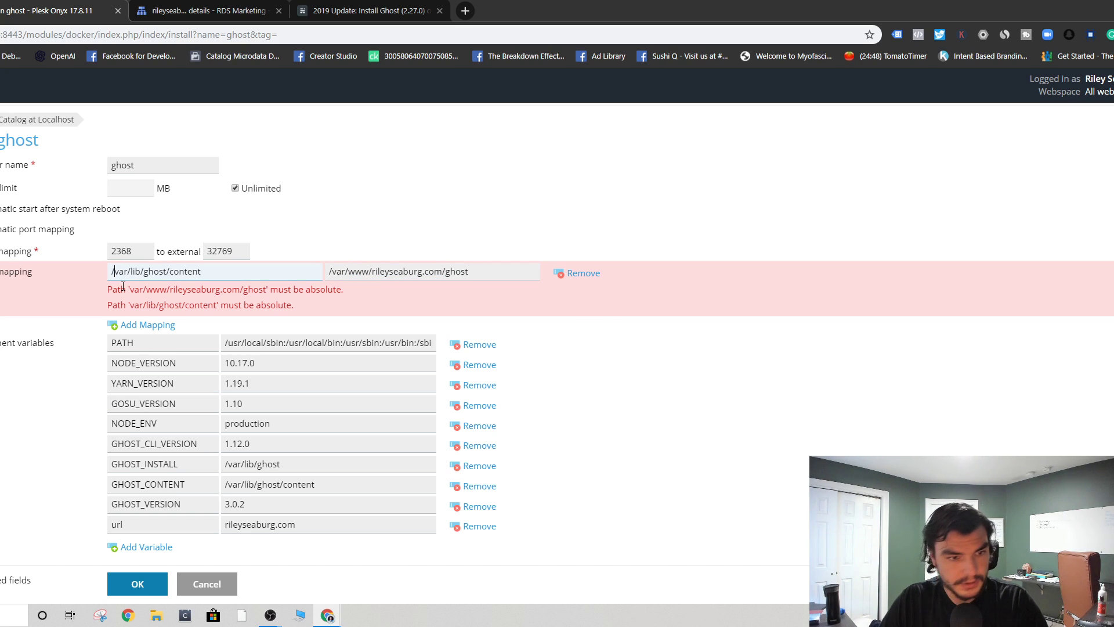
{"action": "scroll", "coordinate": [129, 290], "scroll_direction": "down", "scroll_amount": 1}
{"action": "key", "text": "Return"}
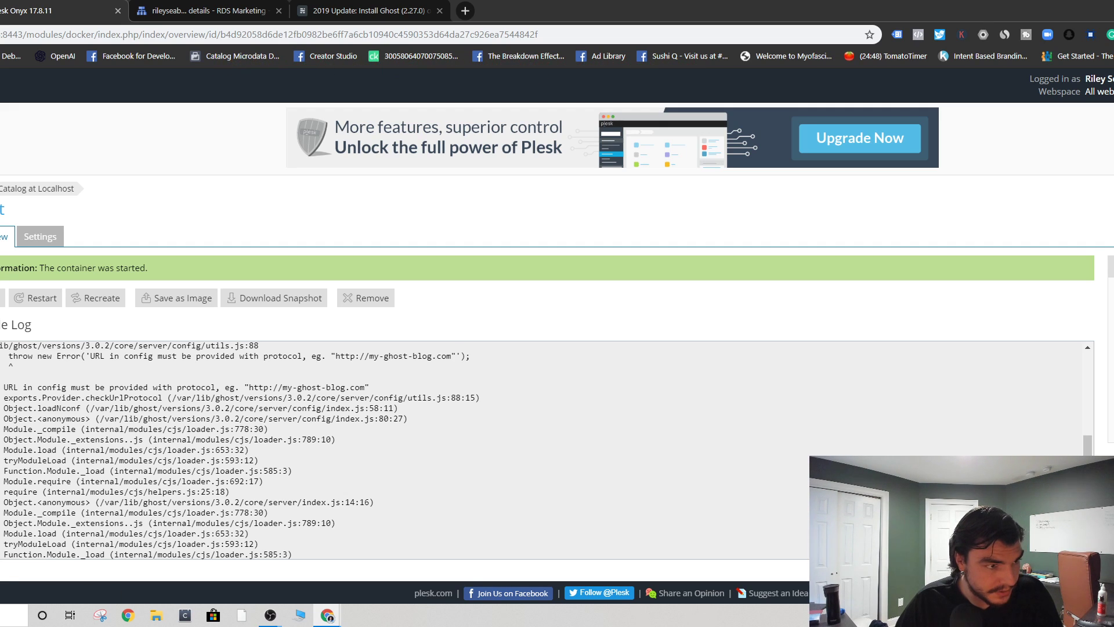
- Go from Websites & Domains to the Extensions Catalog's Featured listing
{"action": "left_click", "coordinate": [0, 120]}
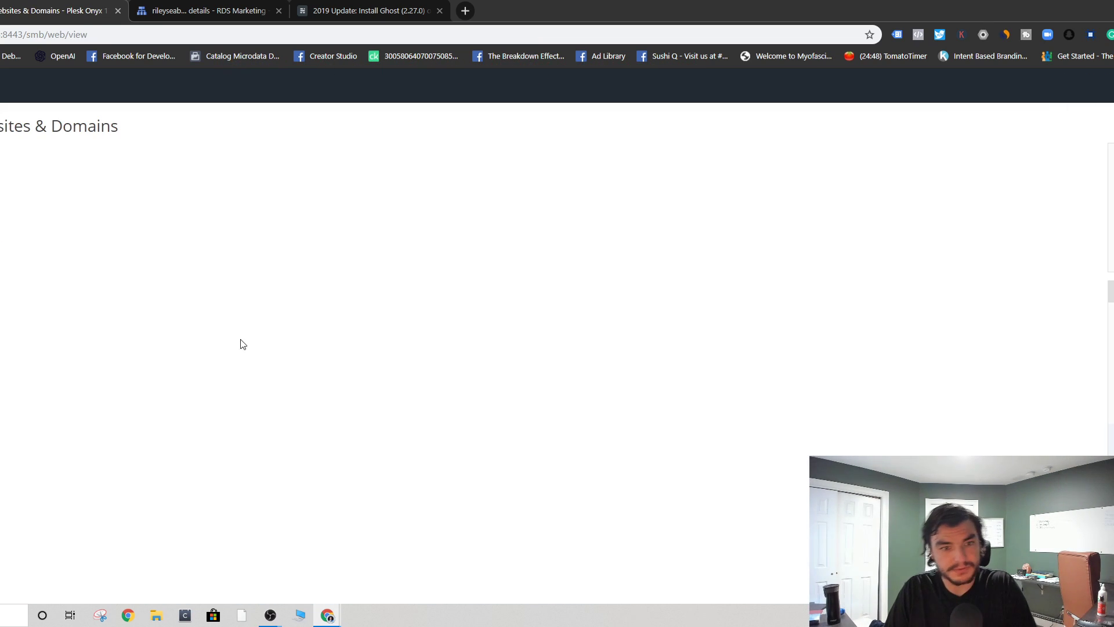
{"action": "scroll", "coordinate": [348, 354], "scroll_direction": "down", "scroll_amount": 5}
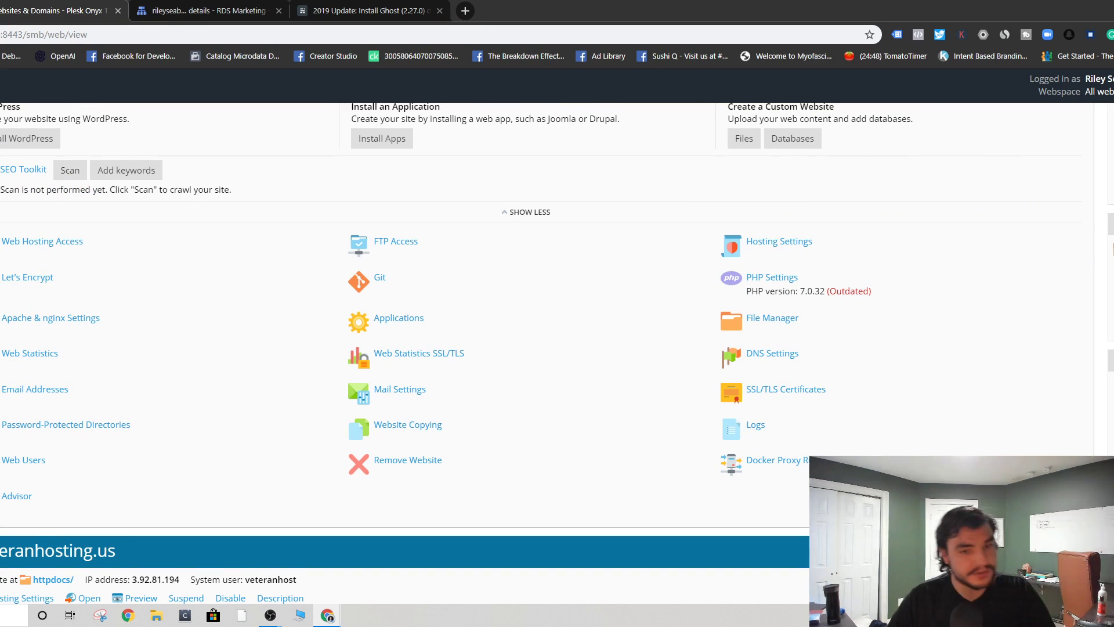
{"action": "left_click", "coordinate": [0, 357]}
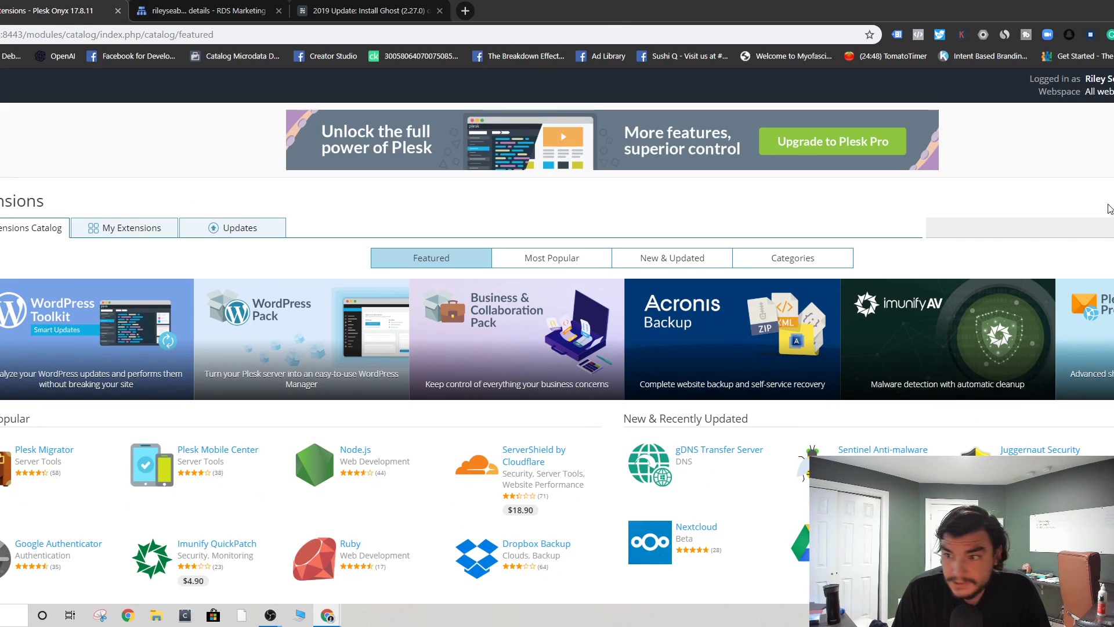
{"action": "scroll", "coordinate": [698, 427], "scroll_direction": "down", "scroll_amount": 2}
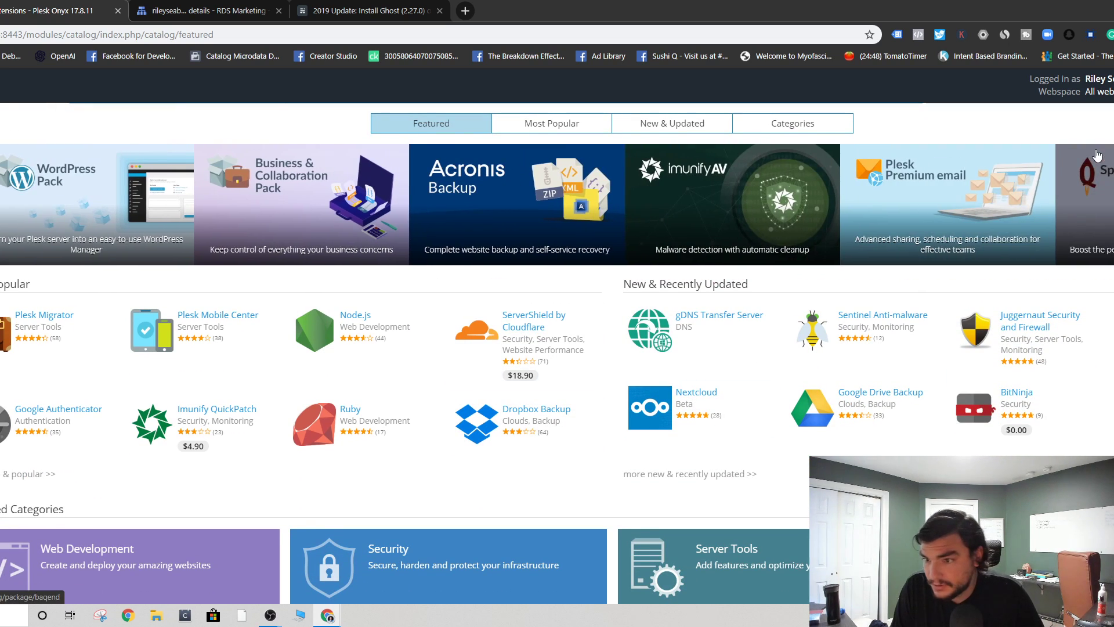
{"action": "scroll", "coordinate": [795, 314], "scroll_direction": "up", "scroll_amount": 1}
- Try installing the free Node.js extension twice; it fails with a dpkg lock error
{"action": "left_click", "coordinate": [309, 415]}
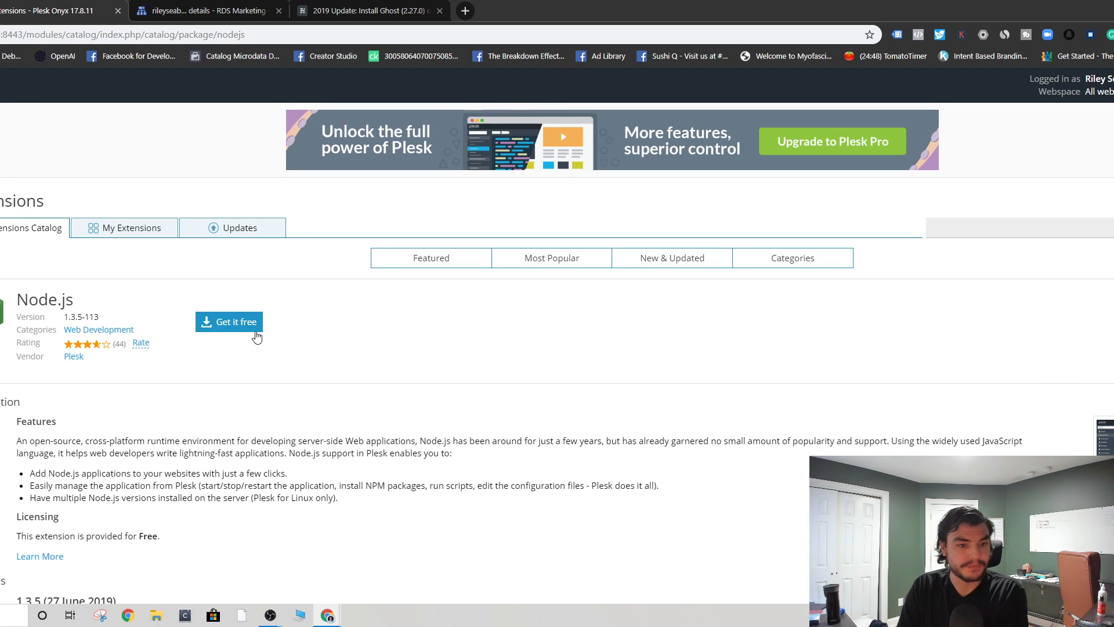
{"action": "left_click", "coordinate": [226, 322]}
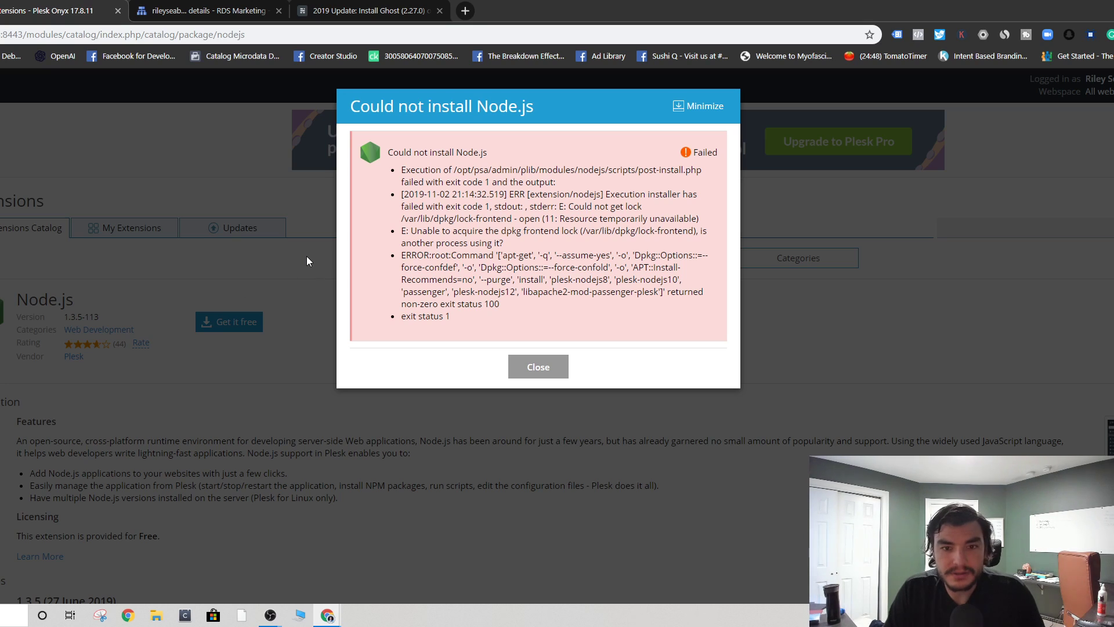
{"action": "left_click", "coordinate": [535, 366]}
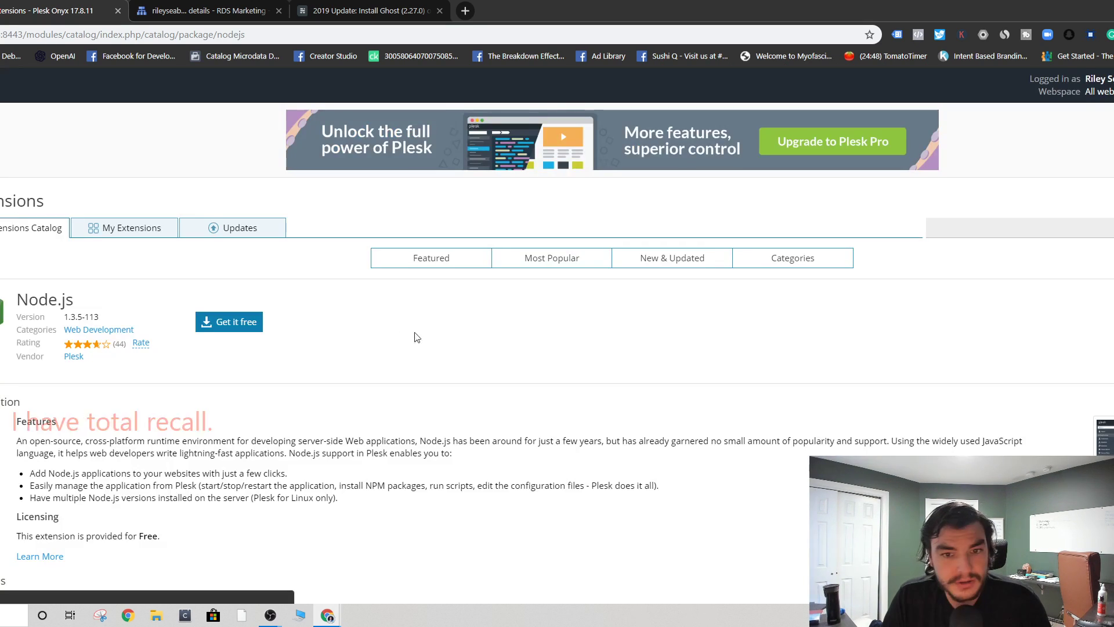
{"action": "left_click", "coordinate": [244, 326]}
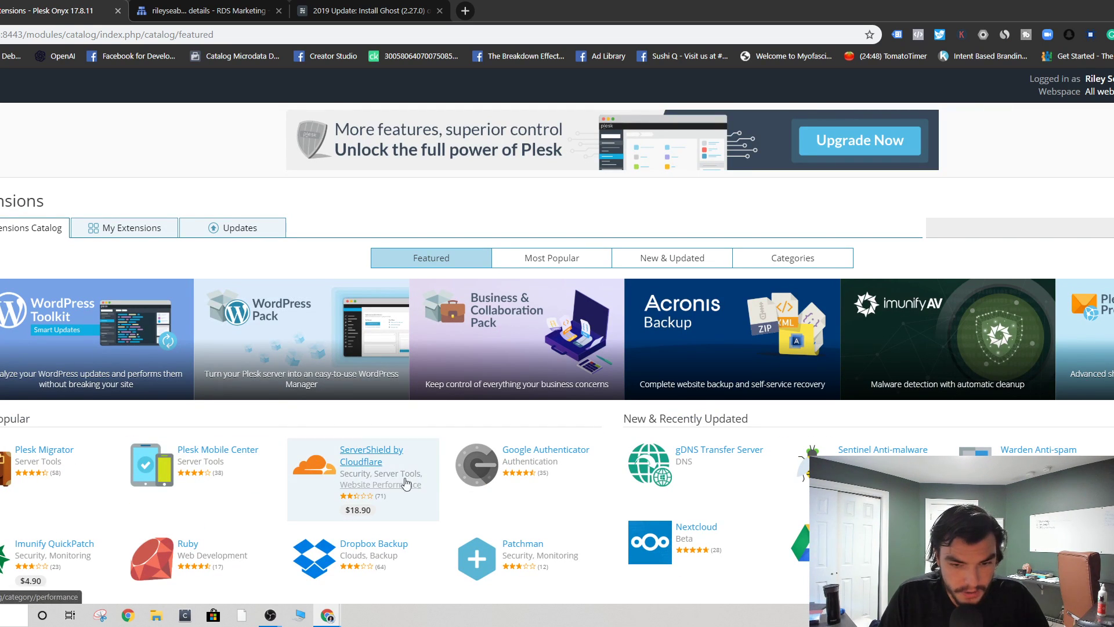
{"action": "scroll", "coordinate": [696, 464], "scroll_direction": "down", "scroll_amount": 3}
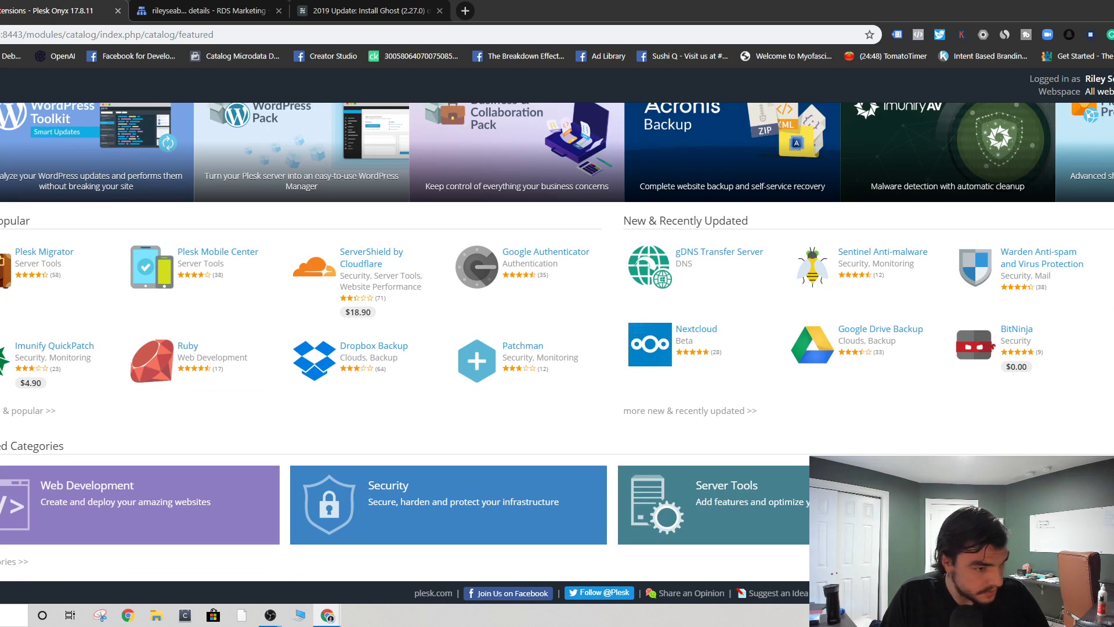
{"action": "scroll", "coordinate": [82, 280], "scroll_direction": "up", "scroll_amount": 3}
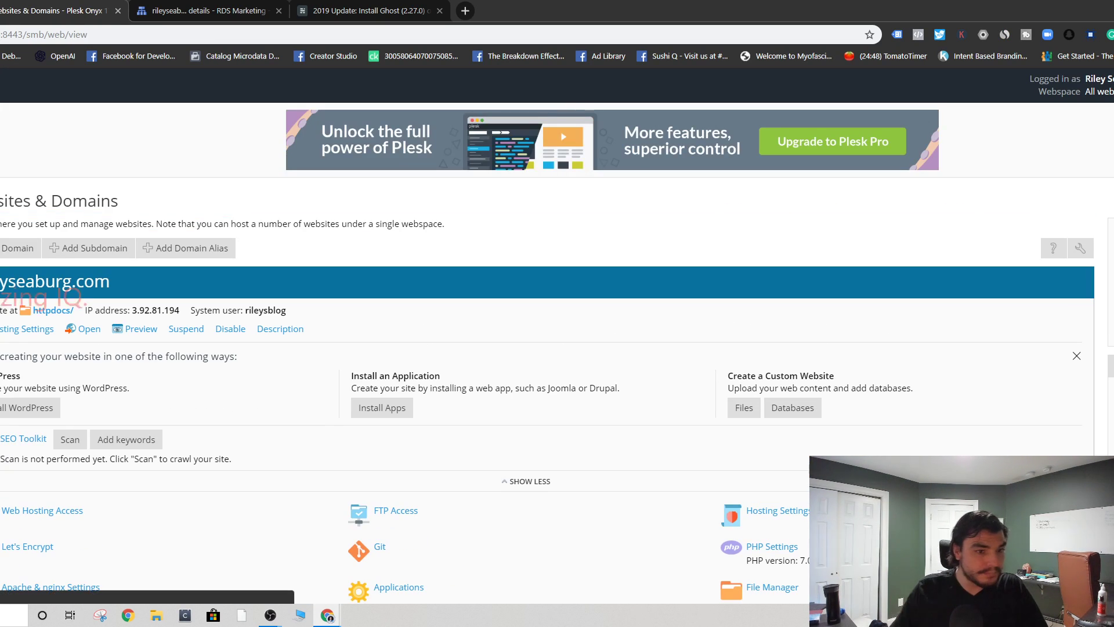
{"action": "scroll", "coordinate": [254, 326], "scroll_direction": "down", "scroll_amount": 5}
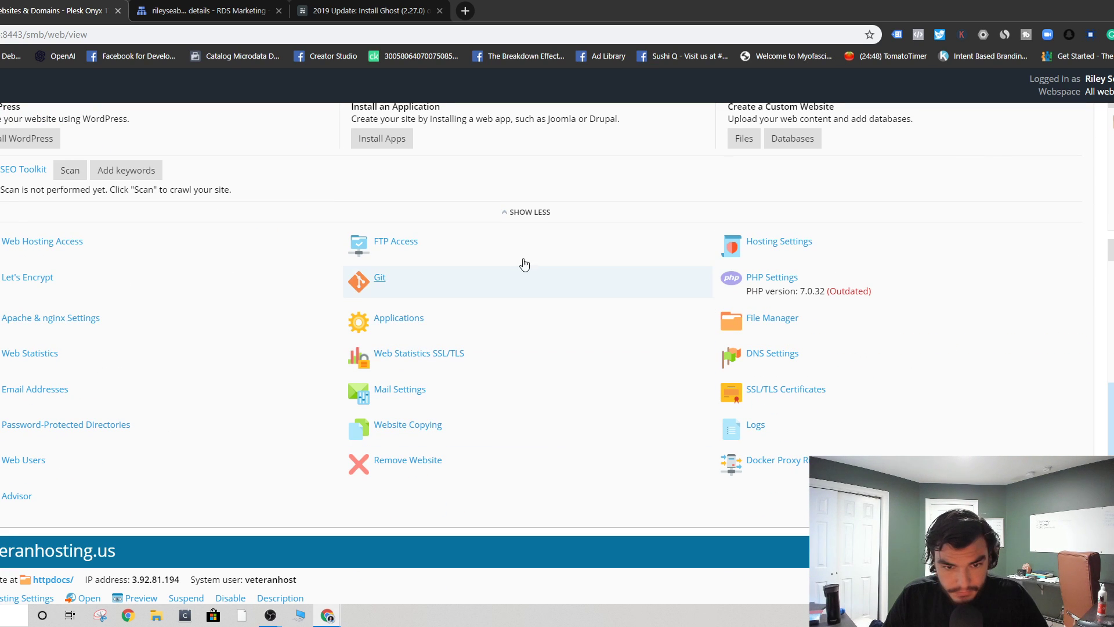
{"action": "scroll", "coordinate": [183, 283], "scroll_direction": "down", "scroll_amount": 3}
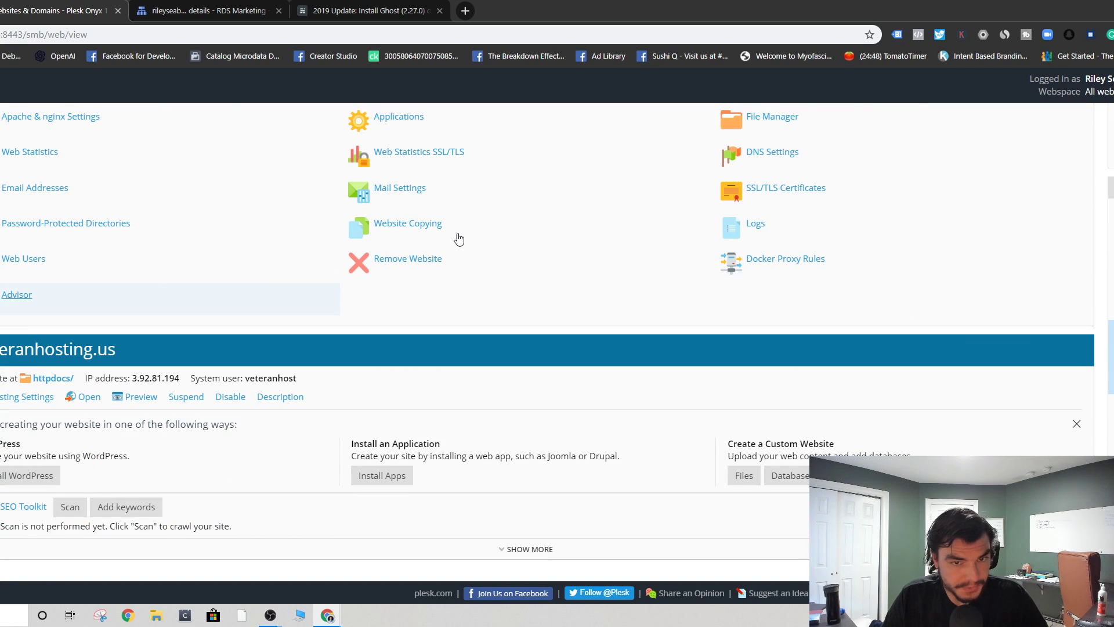
{"action": "scroll", "coordinate": [458, 239], "scroll_direction": "down", "scroll_amount": 5}
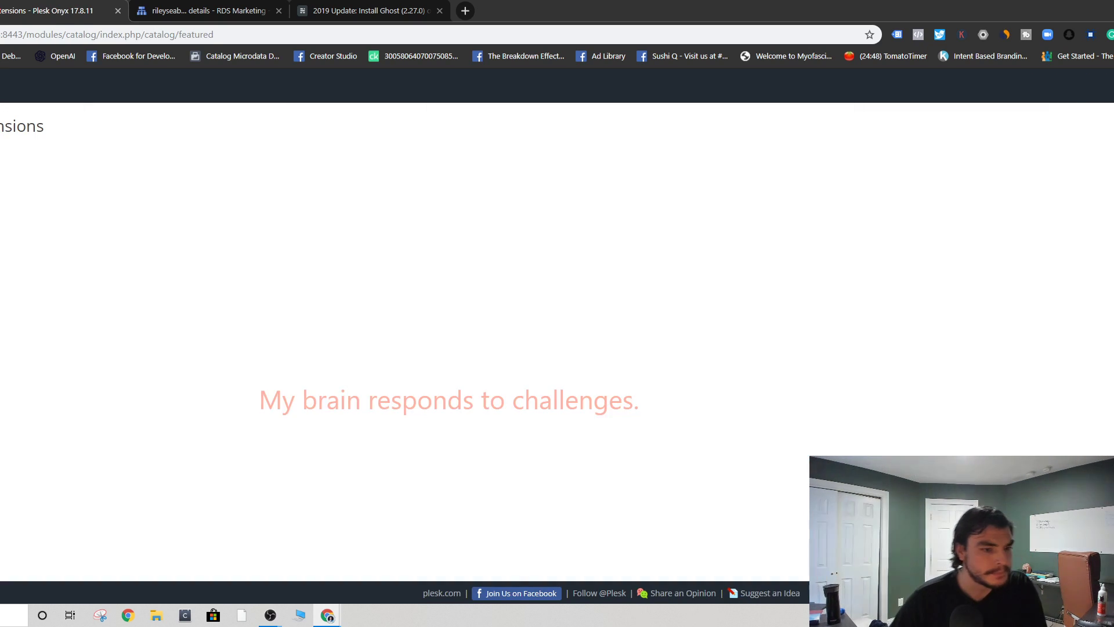
- Find Node.js by searching 'no', then open and refresh its empty Node.js Manager
{"action": "scroll", "coordinate": [104, 322], "scroll_direction": "down", "scroll_amount": 1}
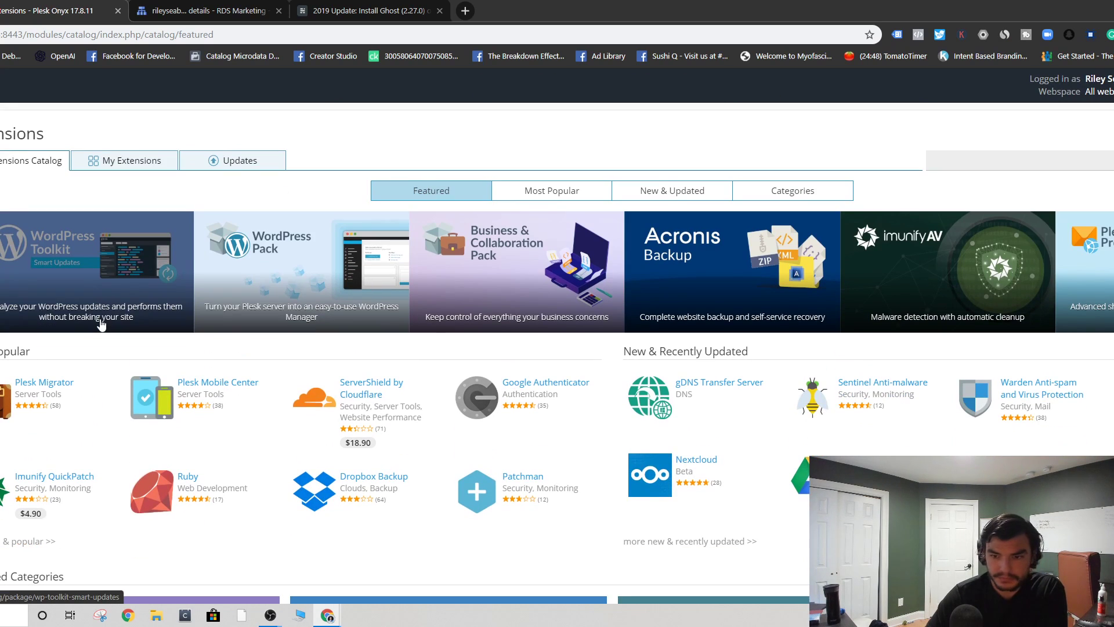
{"action": "left_click", "coordinate": [972, 165]}
{"action": "type", "text": "no"}
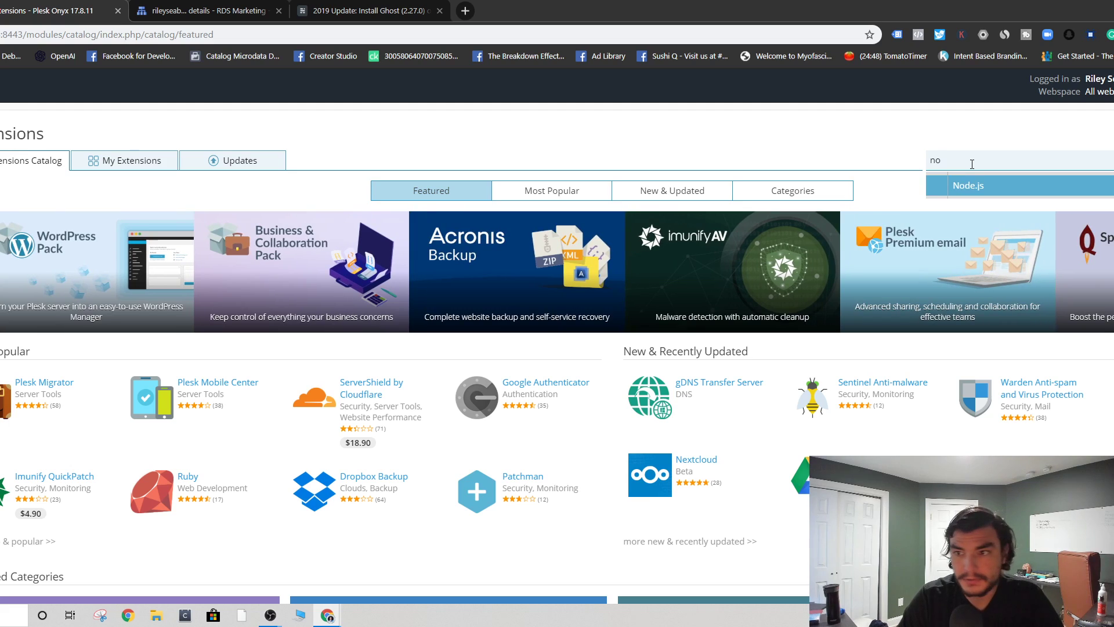
{"action": "key", "text": "Return"}
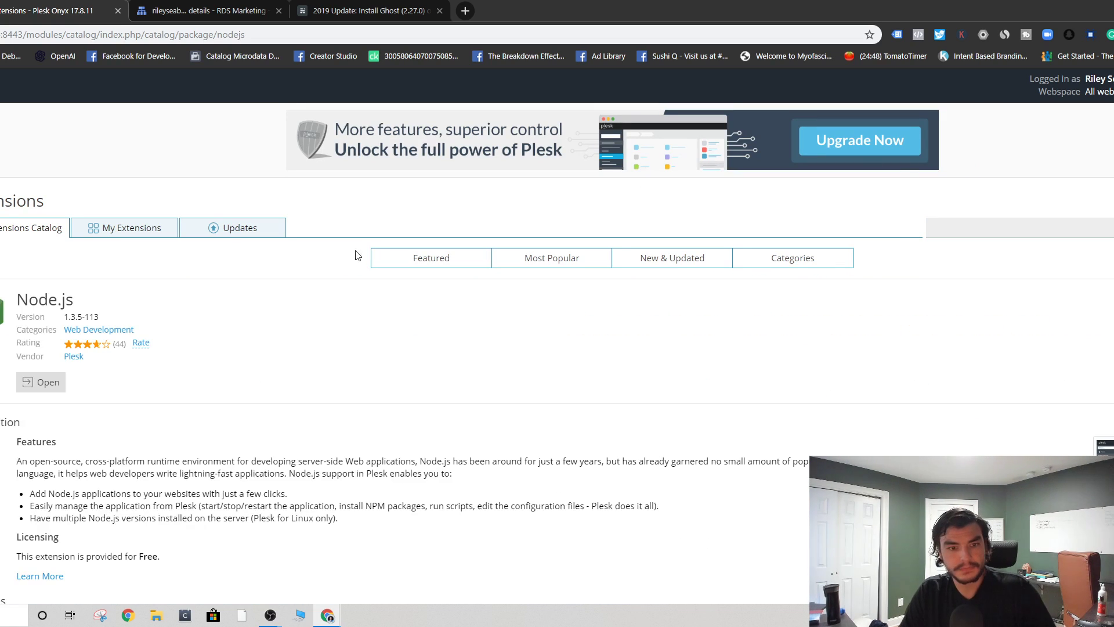
{"action": "left_click", "coordinate": [41, 382]}
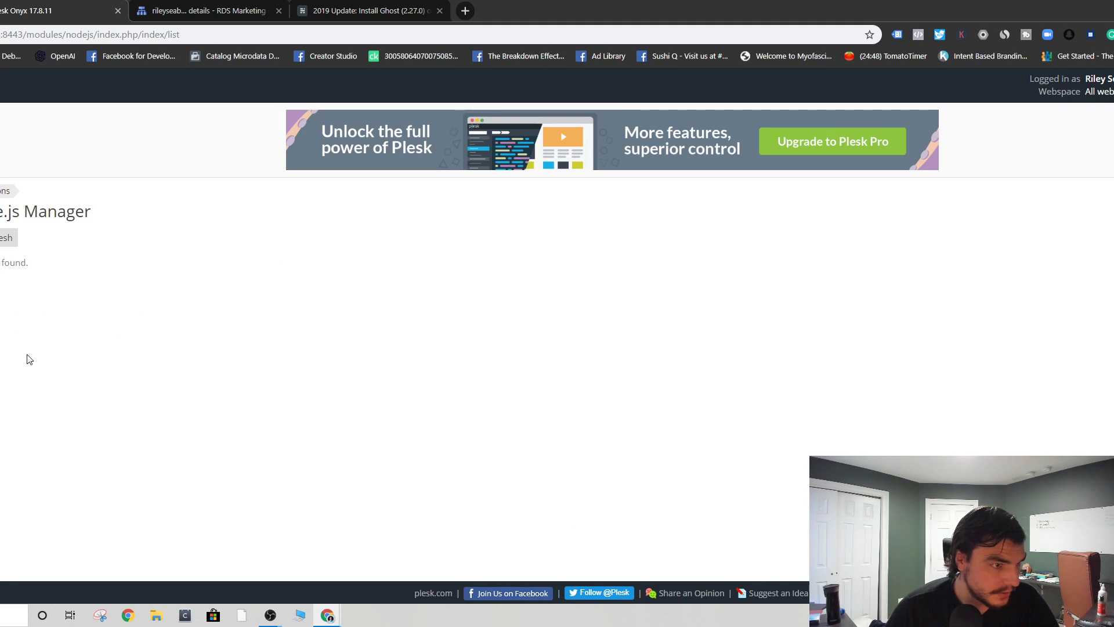
{"action": "left_click", "coordinate": [7, 237]}
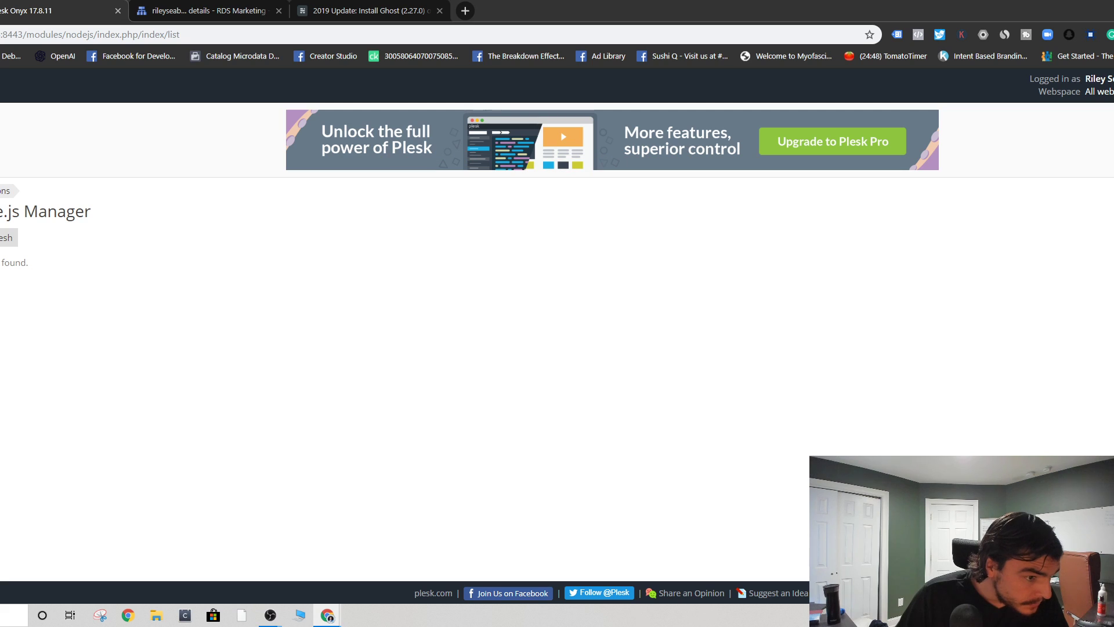
{"action": "left_click", "coordinate": [1, 338]}
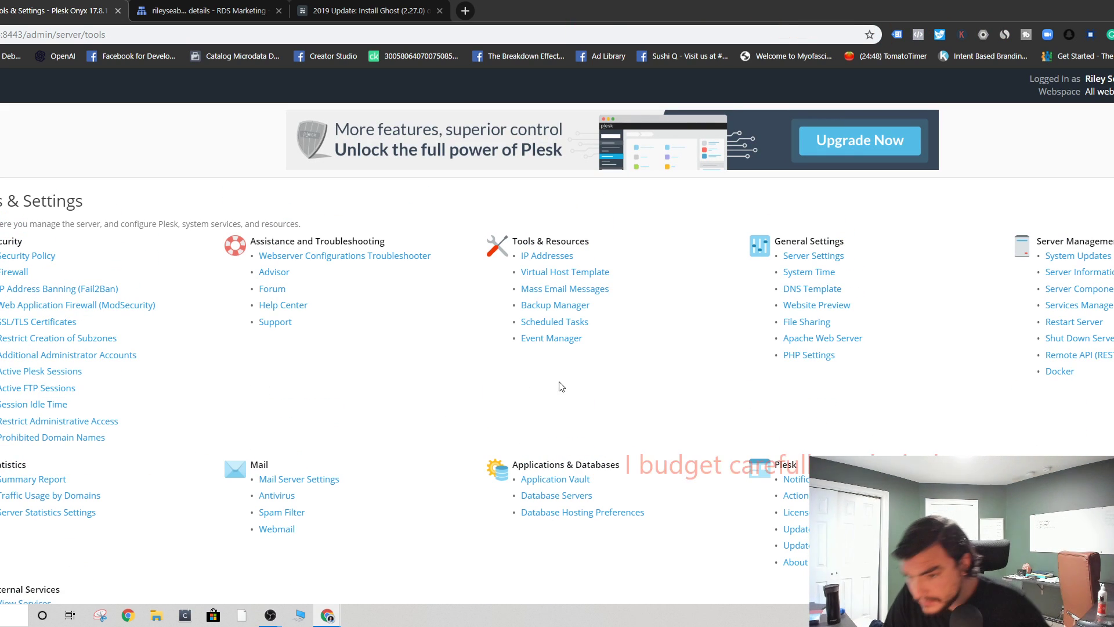
- Restart the ghost container and read its log, which repeats the URL protocol error
{"action": "scroll", "coordinate": [353, 384], "scroll_direction": "down", "scroll_amount": 2}
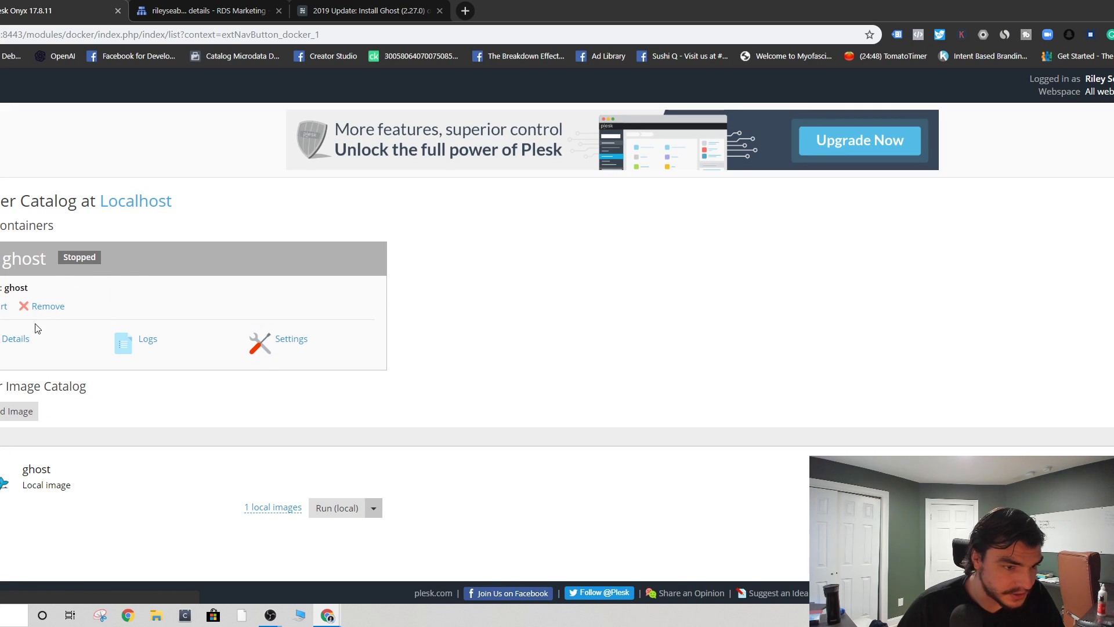
{"action": "left_click", "coordinate": [2, 306]}
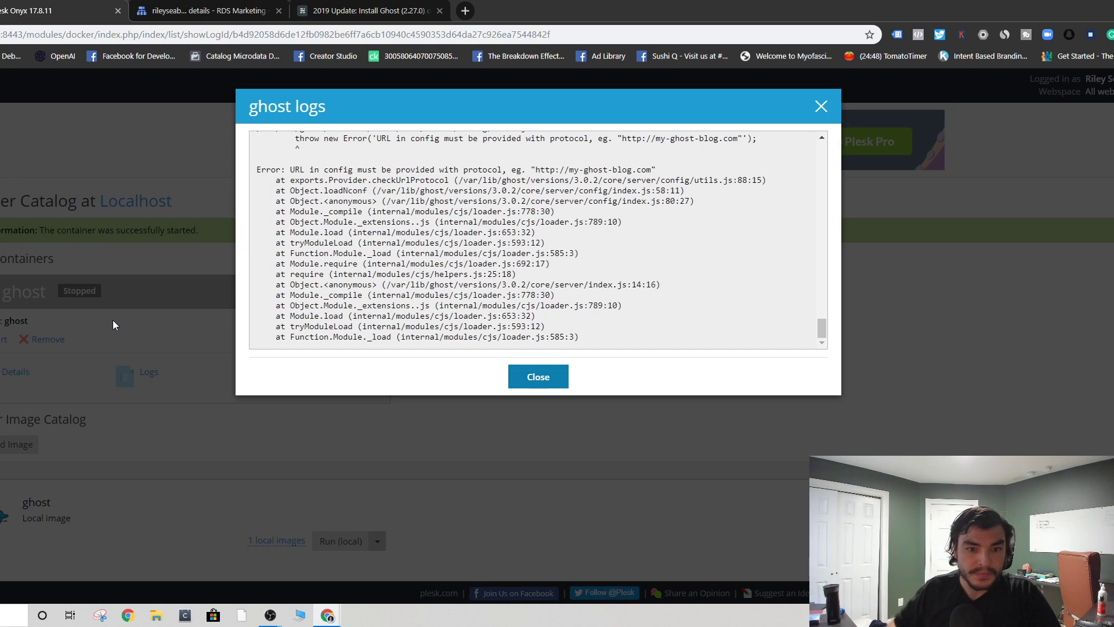
{"action": "scroll", "coordinate": [454, 239], "scroll_direction": "up", "scroll_amount": 2}
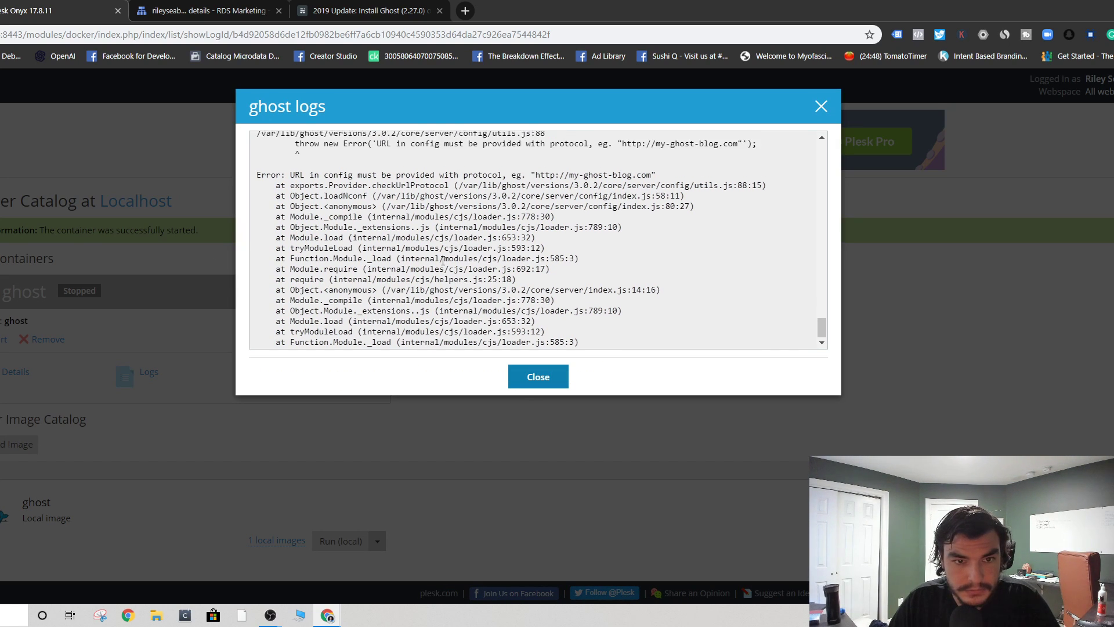
{"action": "left_click_drag", "start_coordinate": [323, 237], "coordinate": [688, 243]}
{"action": "left_click", "coordinate": [601, 265]}
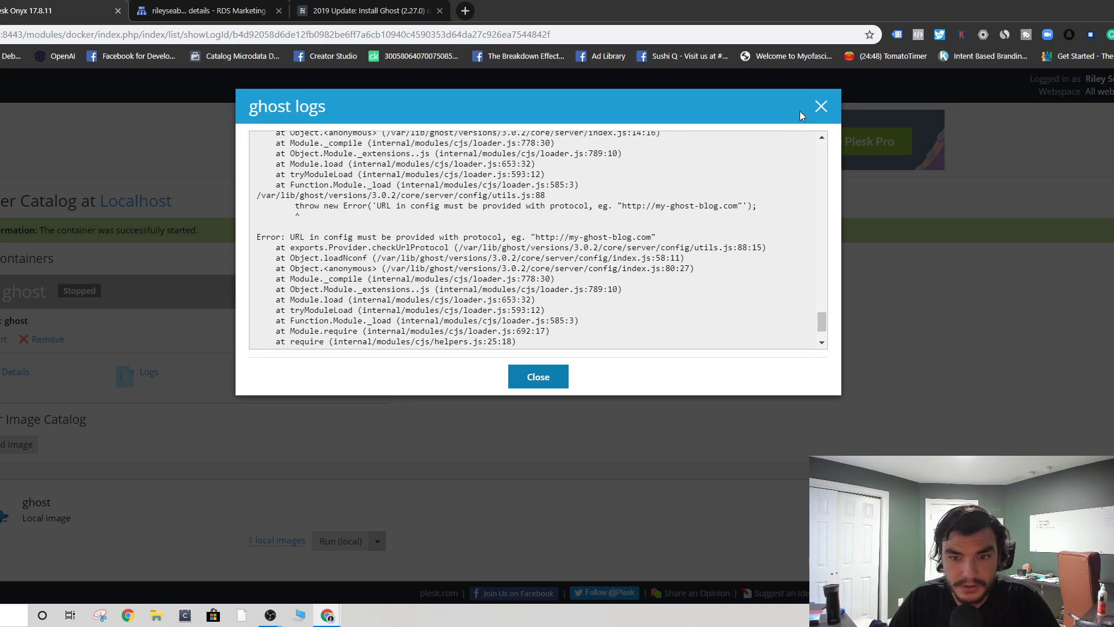
{"action": "left_click", "coordinate": [820, 107]}
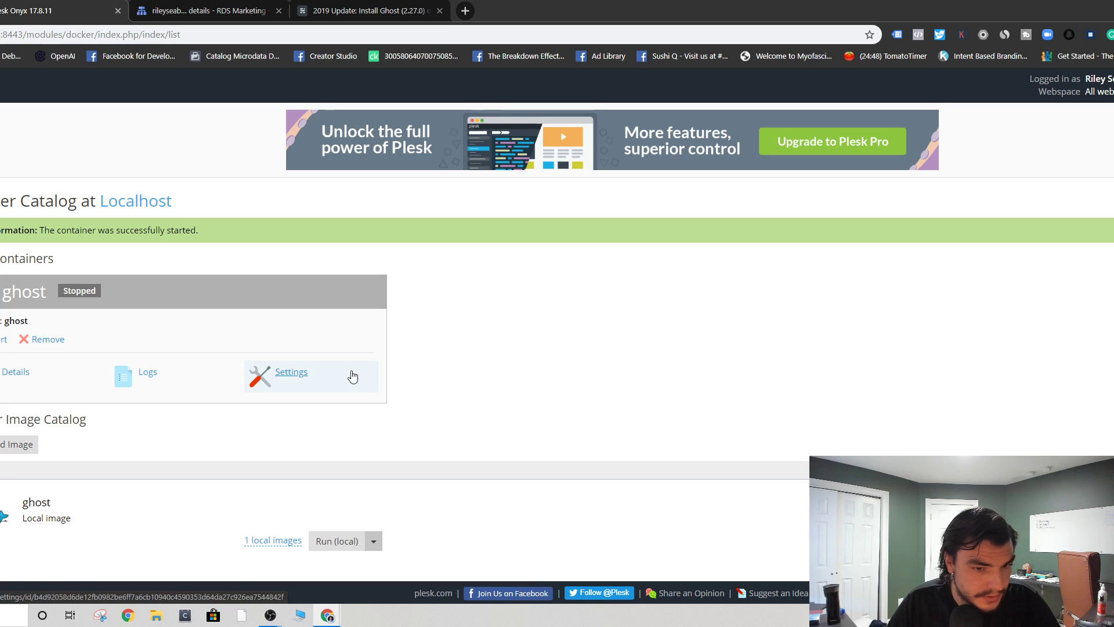
- Inspect the ghost folder in the blog domain's File Manager and the ghost container's details
{"action": "left_click", "coordinate": [299, 378]}
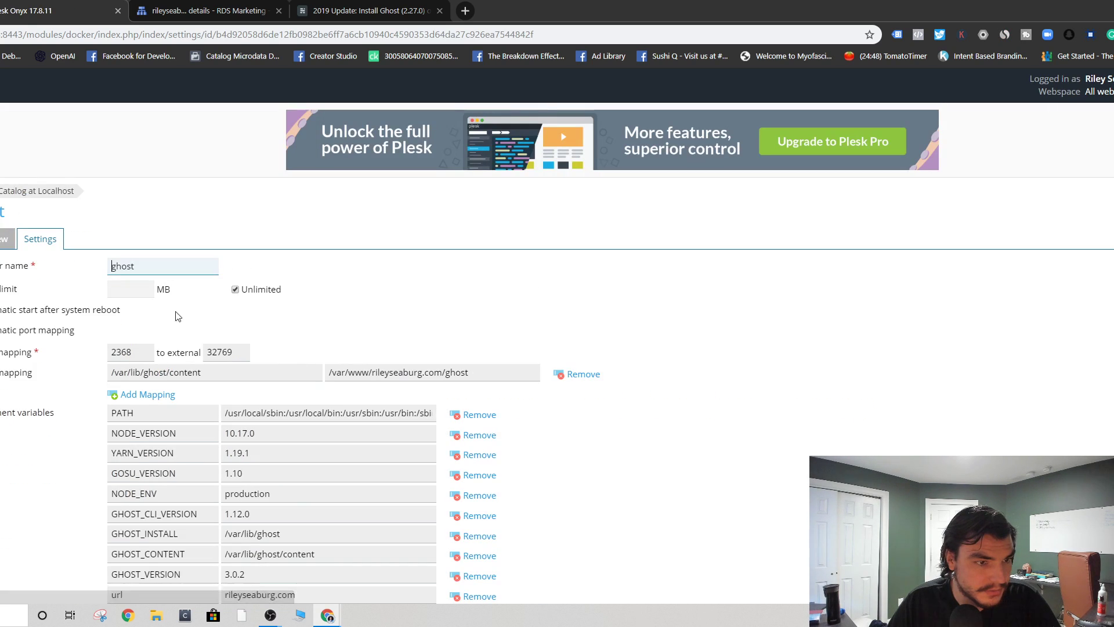
{"action": "left_click", "coordinate": [0, 232]}
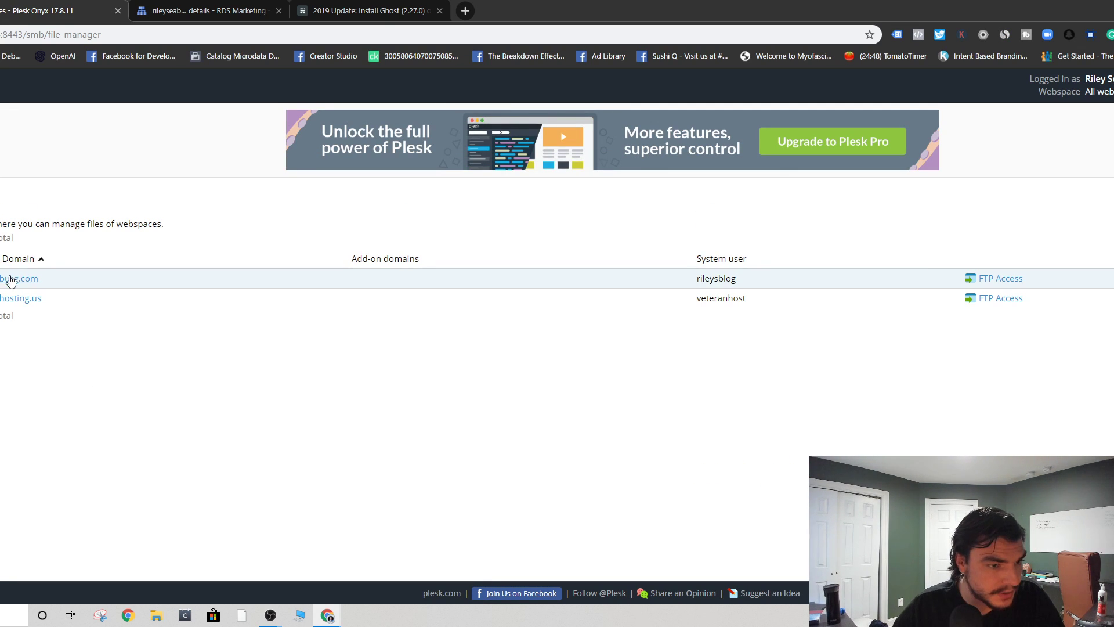
{"action": "left_click", "coordinate": [11, 285]}
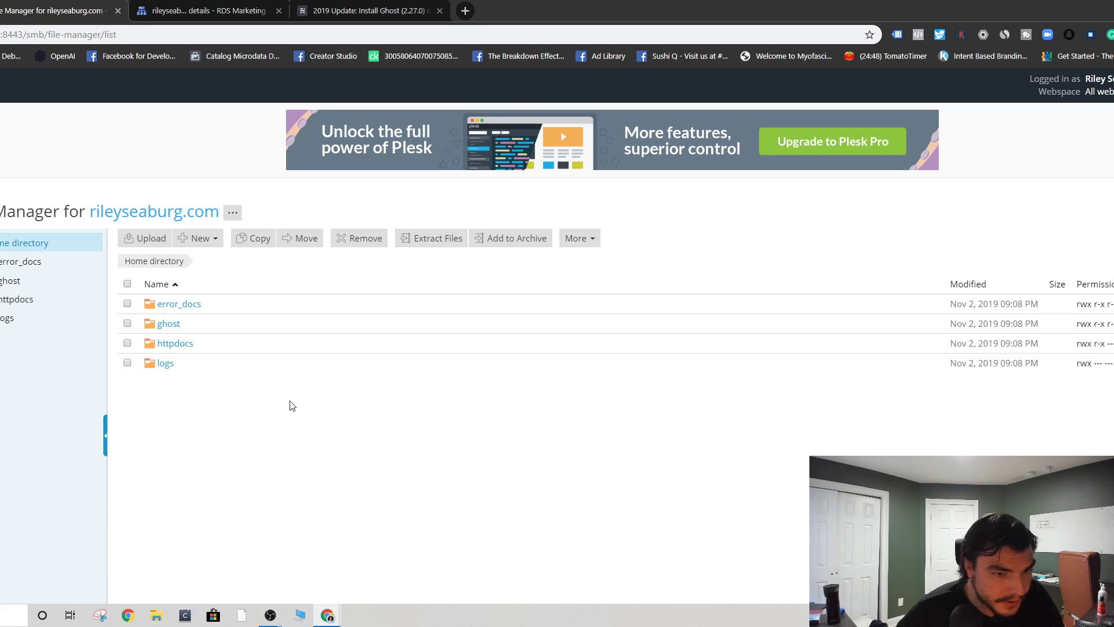
{"action": "left_click", "coordinate": [165, 323]}
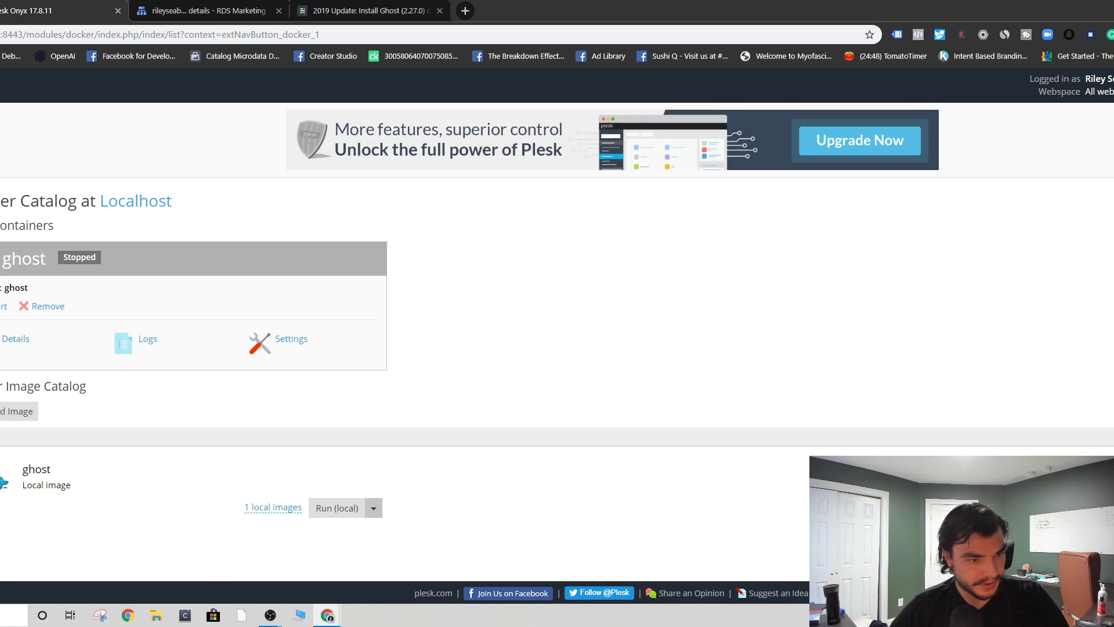
{"action": "left_click", "coordinate": [6, 339]}
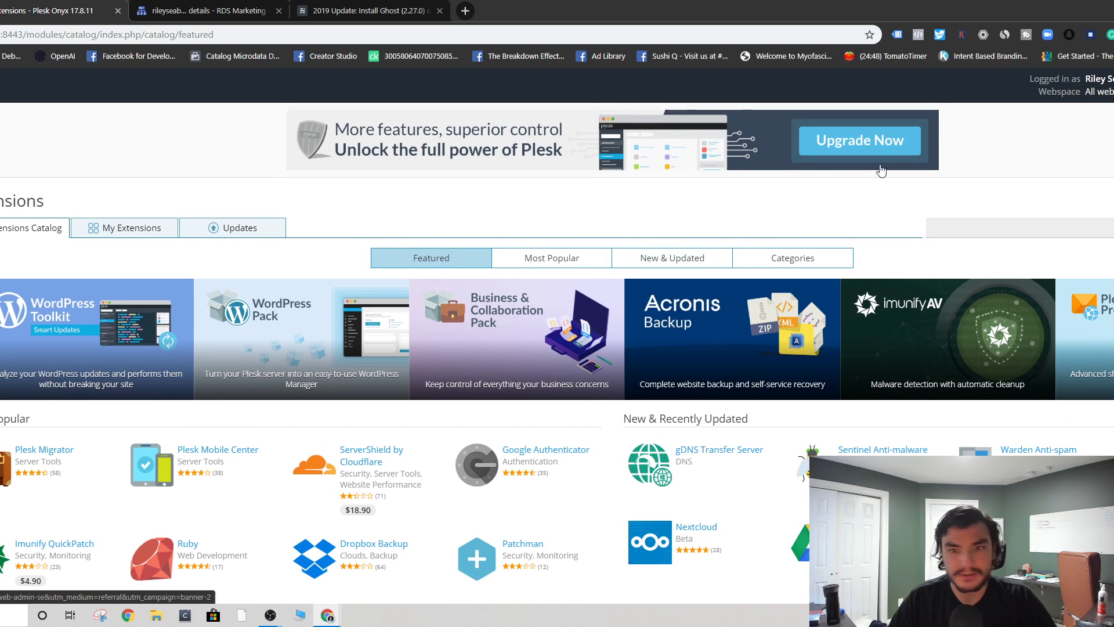
- Search the extensions catalog for 'node' and open the Node.js extension page
{"action": "left_click", "coordinate": [1018, 224]}
{"action": "type", "text": "node"}
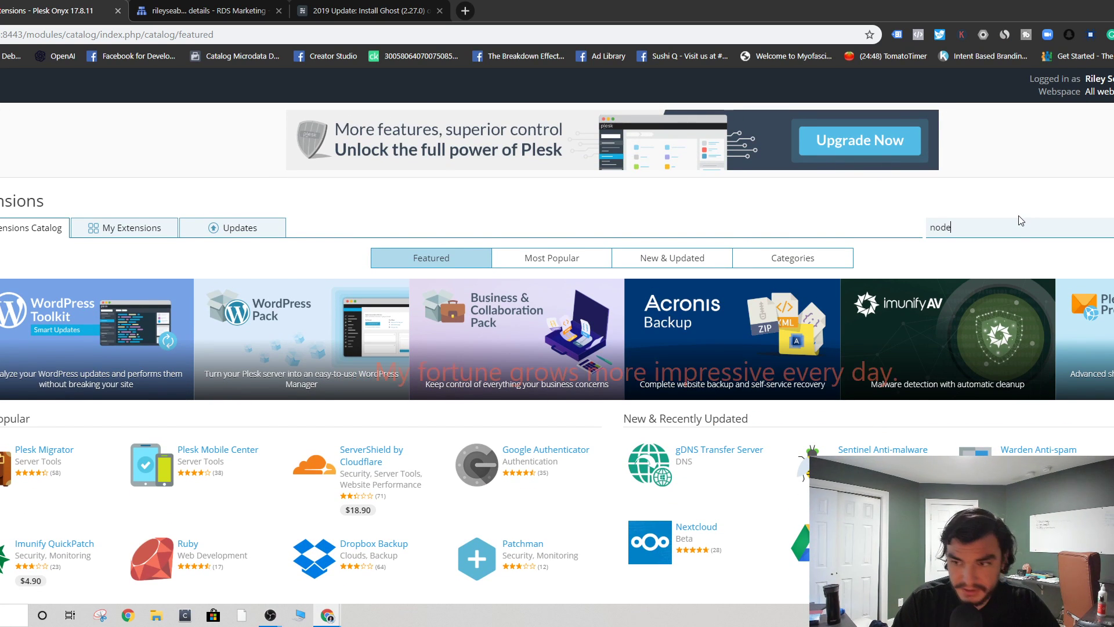
{"action": "left_click", "coordinate": [1051, 250]}
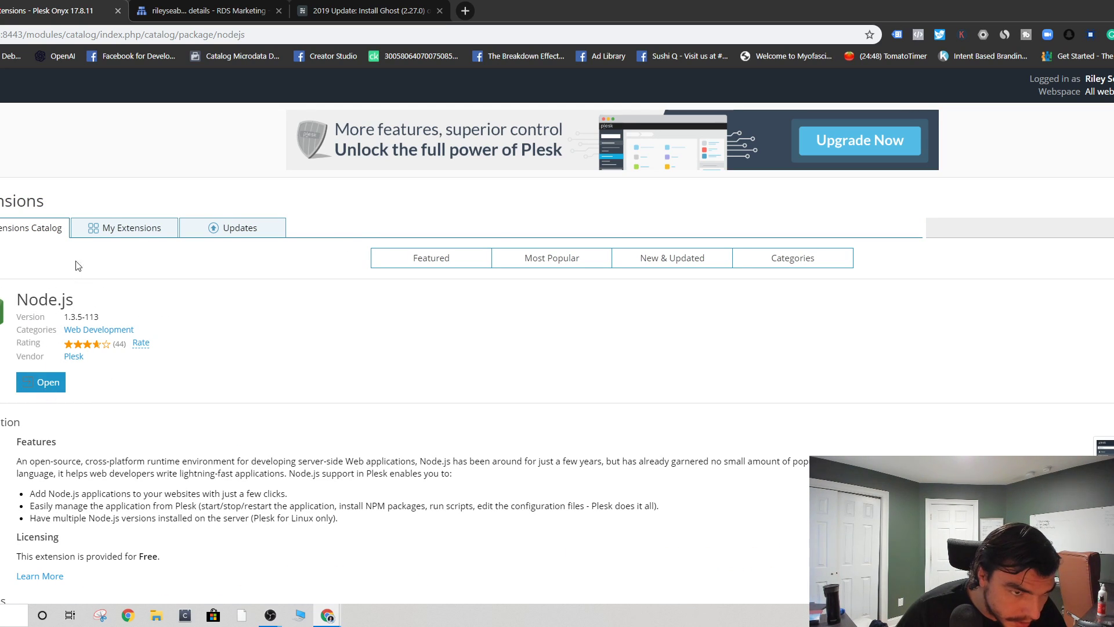
- Remove the installed Node.js extension from My Extensions, then return to the Extensions Catalog
{"action": "left_click", "coordinate": [124, 228]}
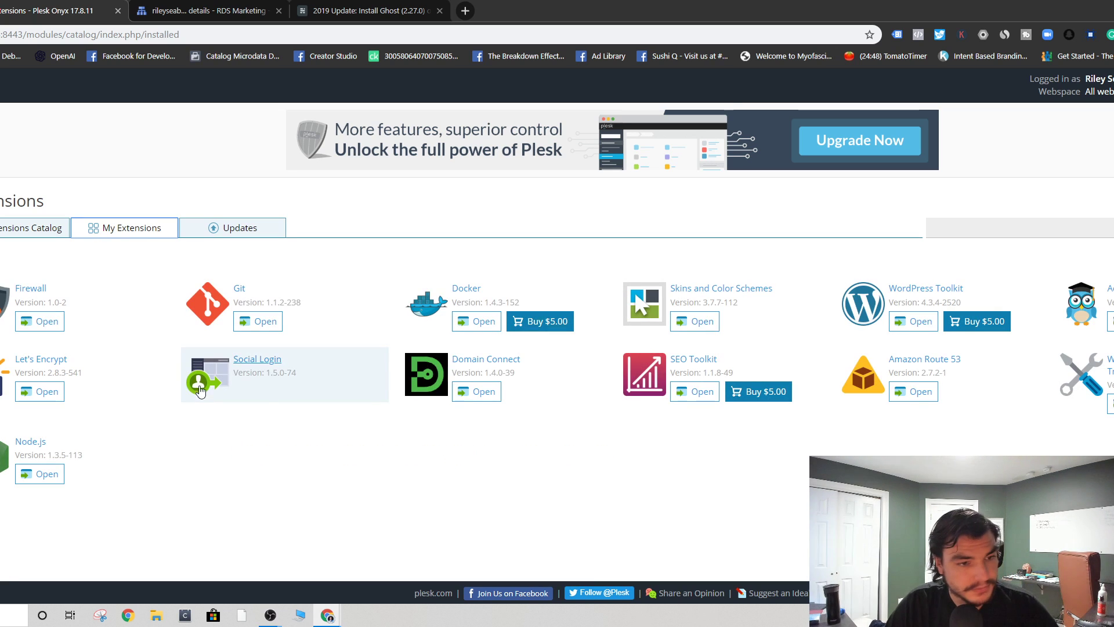
{"action": "left_click", "coordinate": [121, 460]}
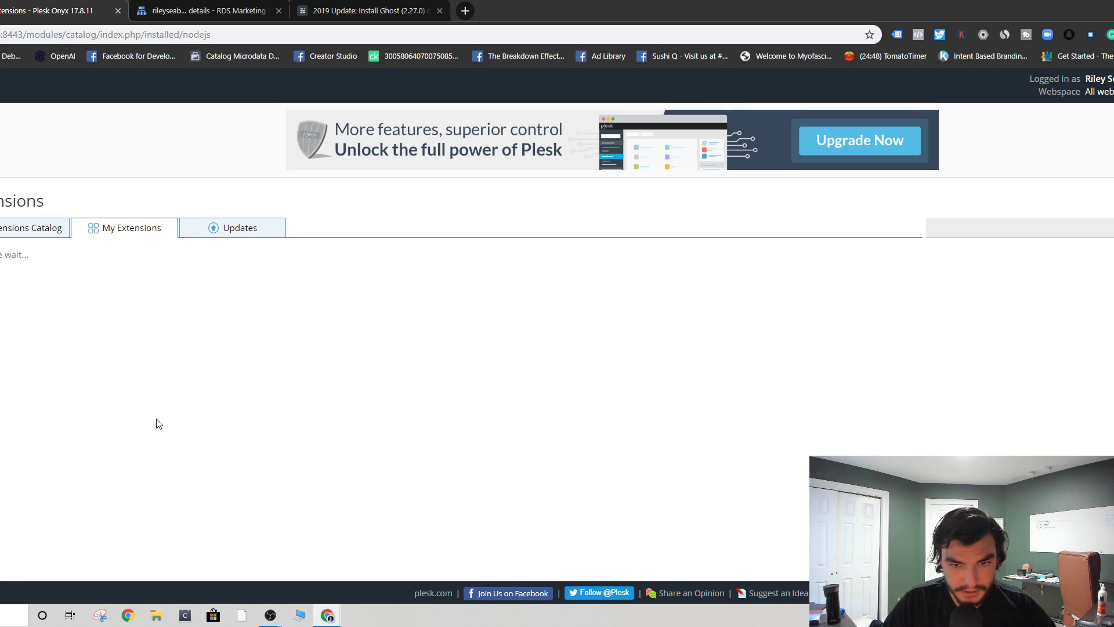
{"action": "left_click", "coordinate": [104, 342]}
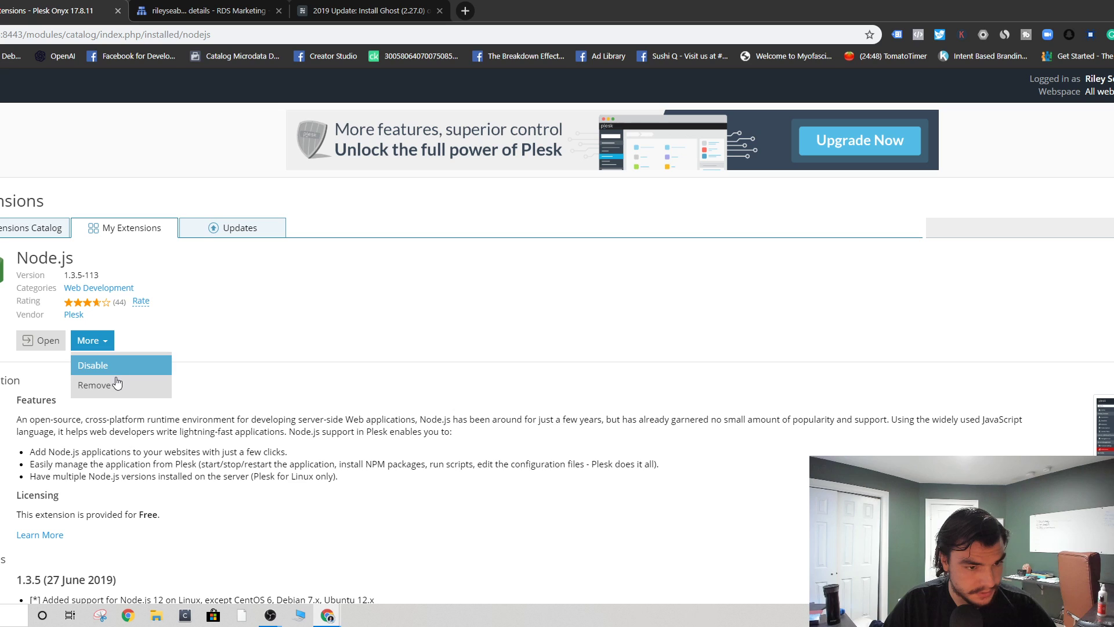
{"action": "left_click", "coordinate": [116, 383]}
{"action": "left_click", "coordinate": [467, 345]}
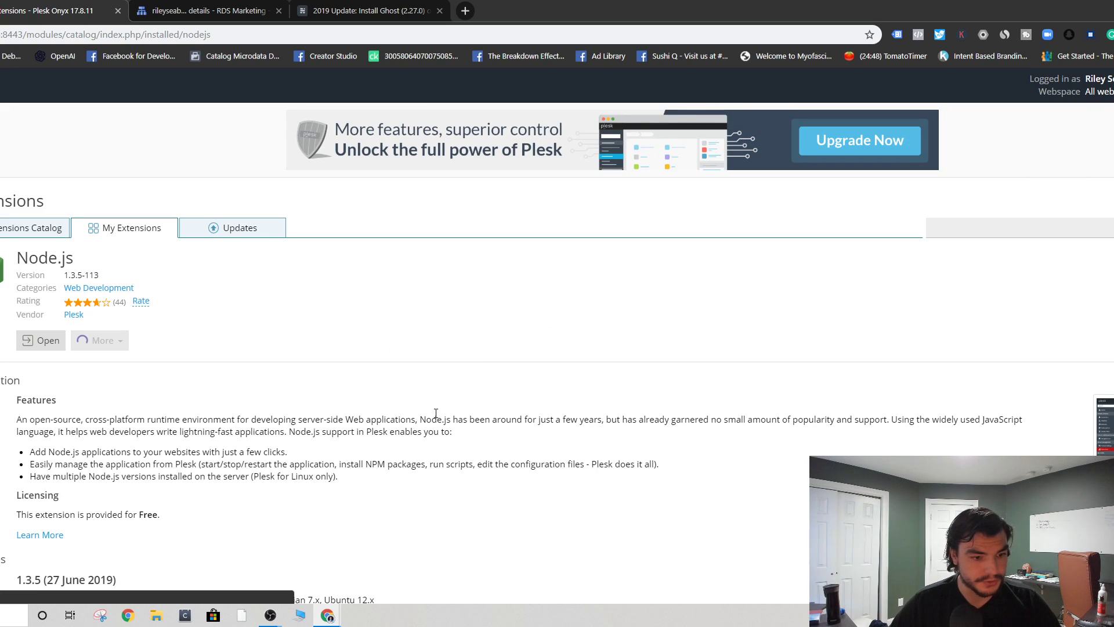
{"action": "left_click", "coordinate": [47, 227]}
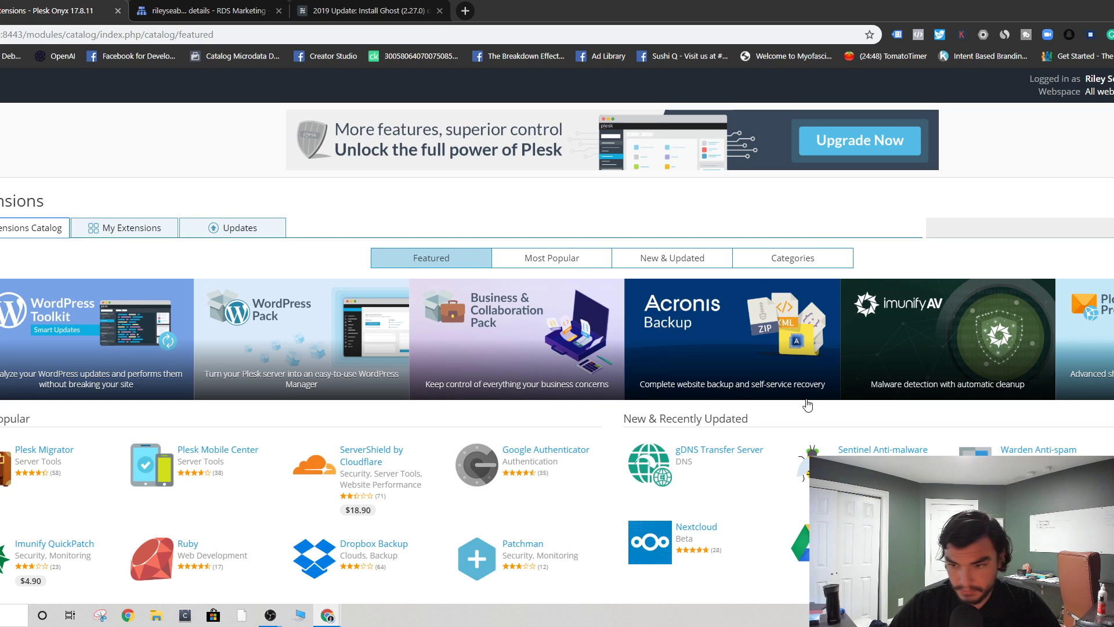
- Search the catalog for 'node' and open the Node.js extension
{"action": "scroll", "coordinate": [194, 453], "scroll_direction": "down", "scroll_amount": 1}
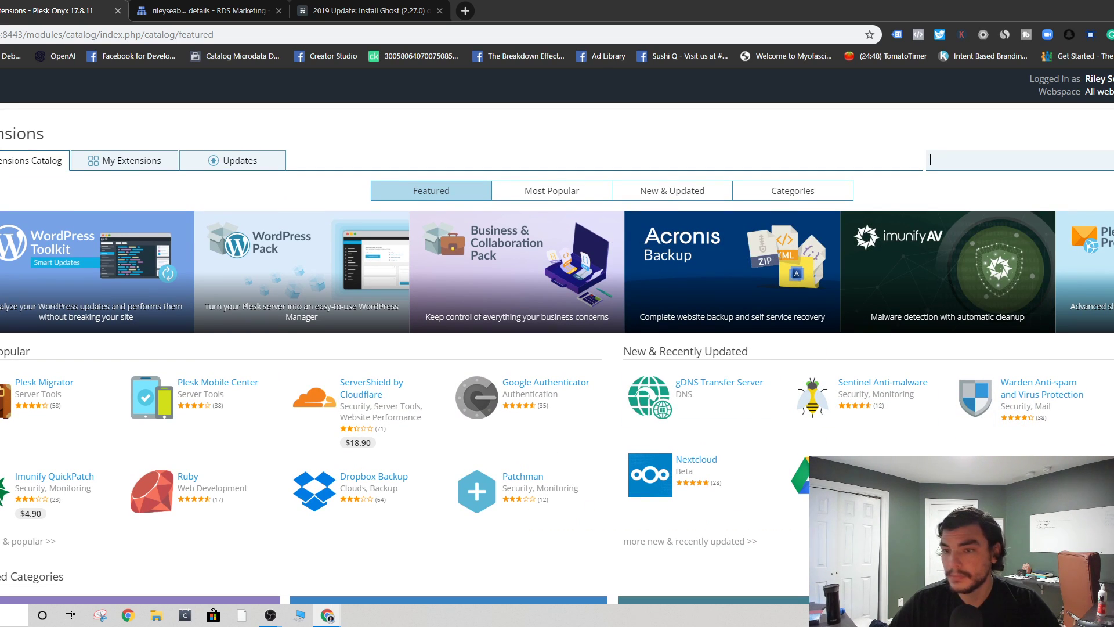
{"action": "type", "text": "npode"}
{"action": "key", "text": "BackSpace"}
{"action": "key", "text": "BackSpace"}
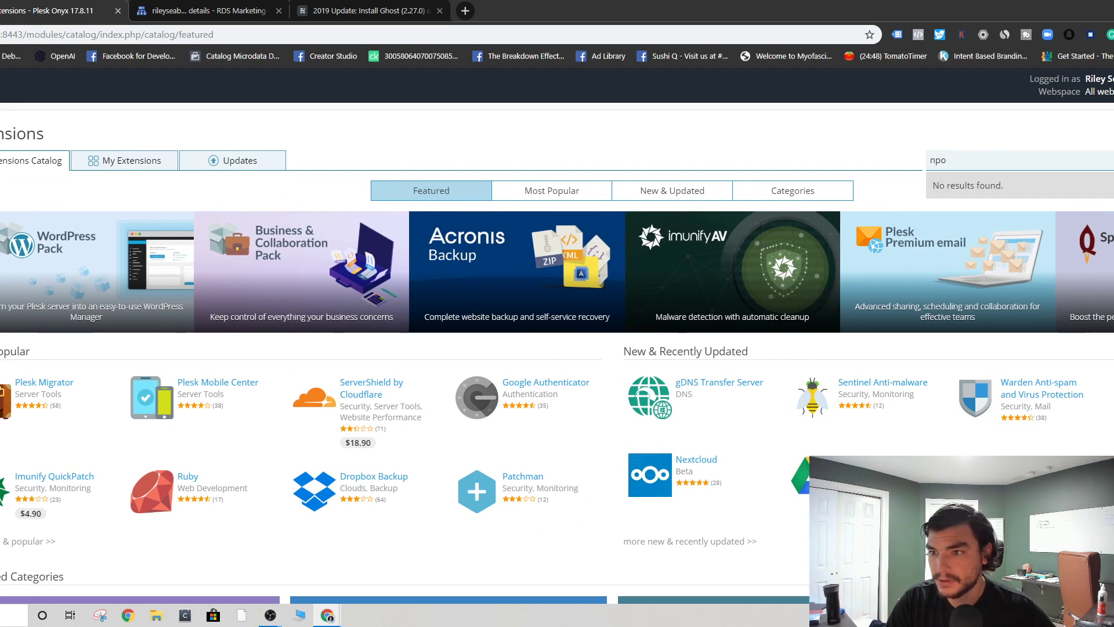
{"action": "type", "text": "ode"}
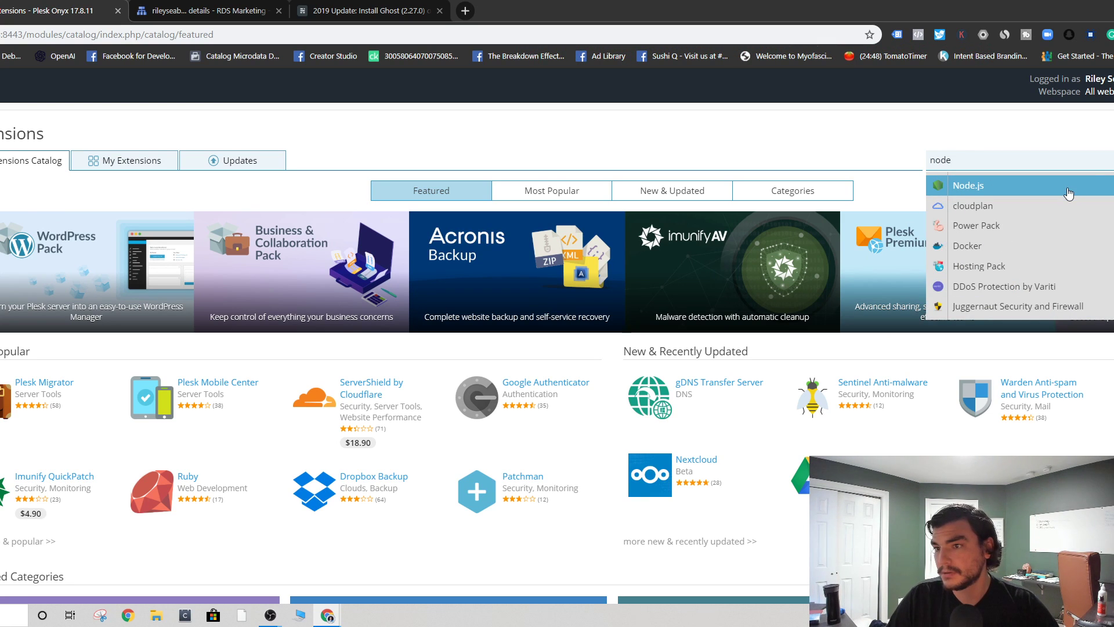
{"action": "left_click", "coordinate": [1070, 193]}
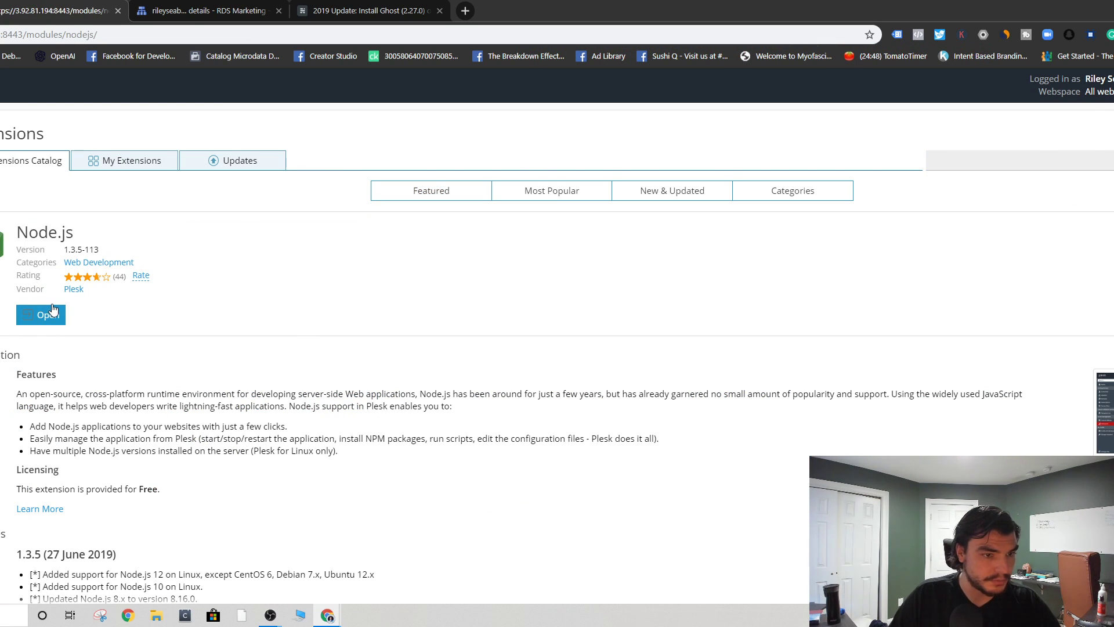
- Recover from the 404 page and attempt the free Node.js install, which fails on the dpkg lock
{"action": "left_click_drag", "start_coordinate": [325, 294], "coordinate": [183, 175]}
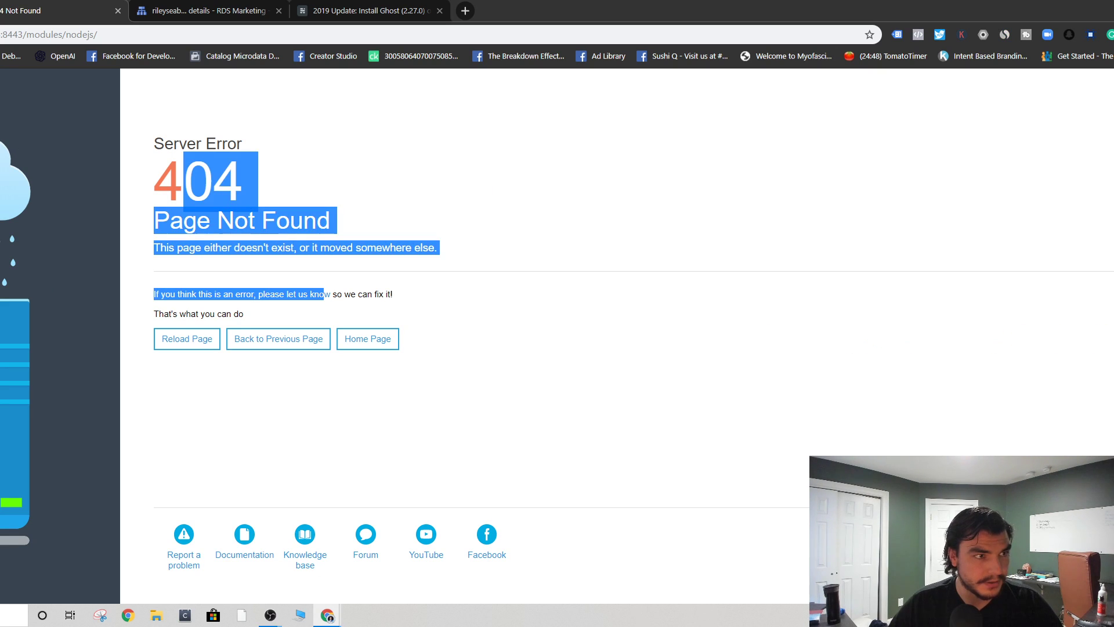
{"action": "key", "text": "alt+Left"}
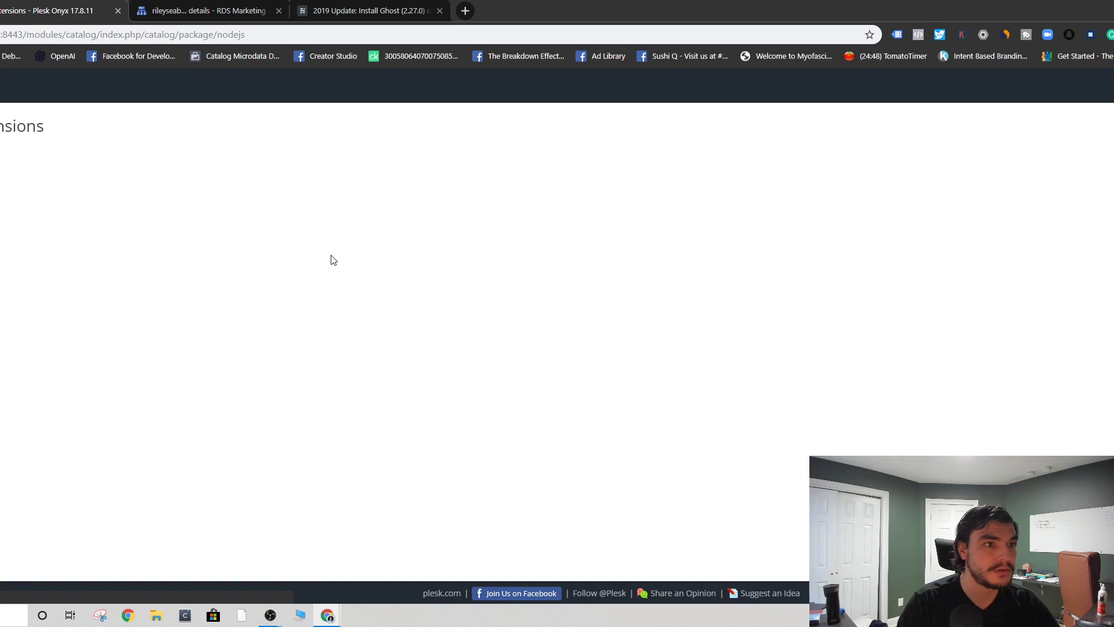
{"action": "key", "text": "F5"}
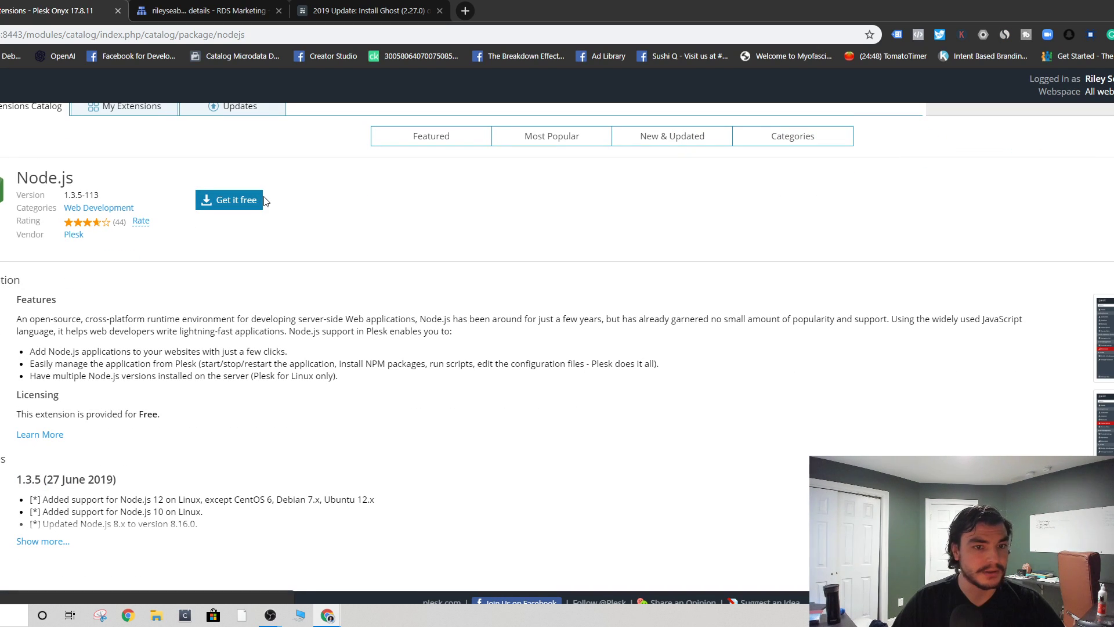
{"action": "left_click", "coordinate": [238, 204]}
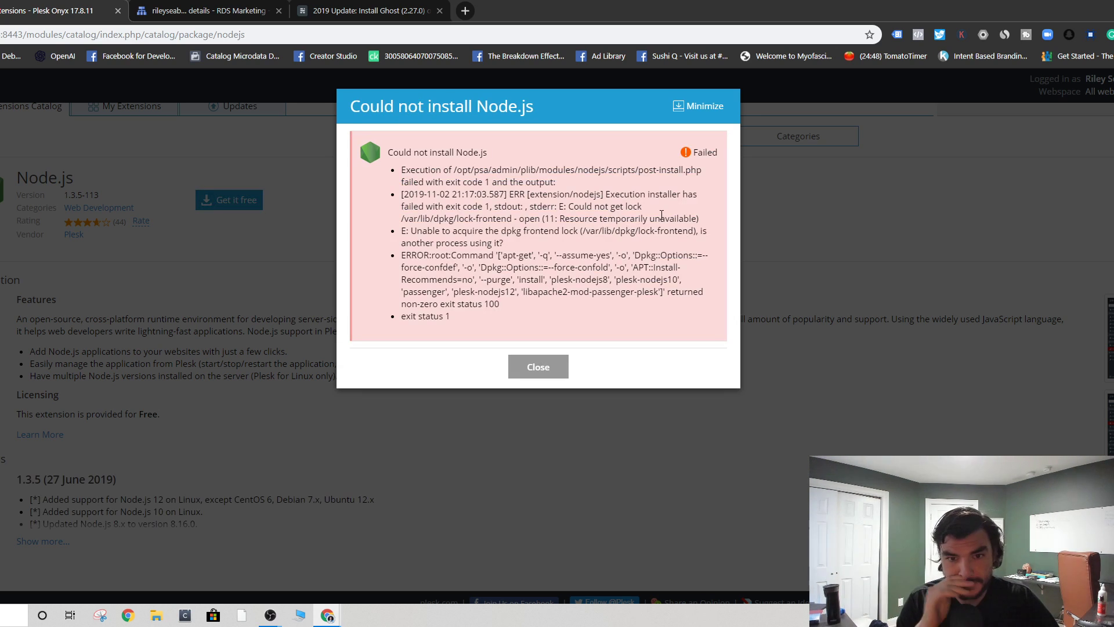
{"action": "left_click", "coordinate": [538, 367]}
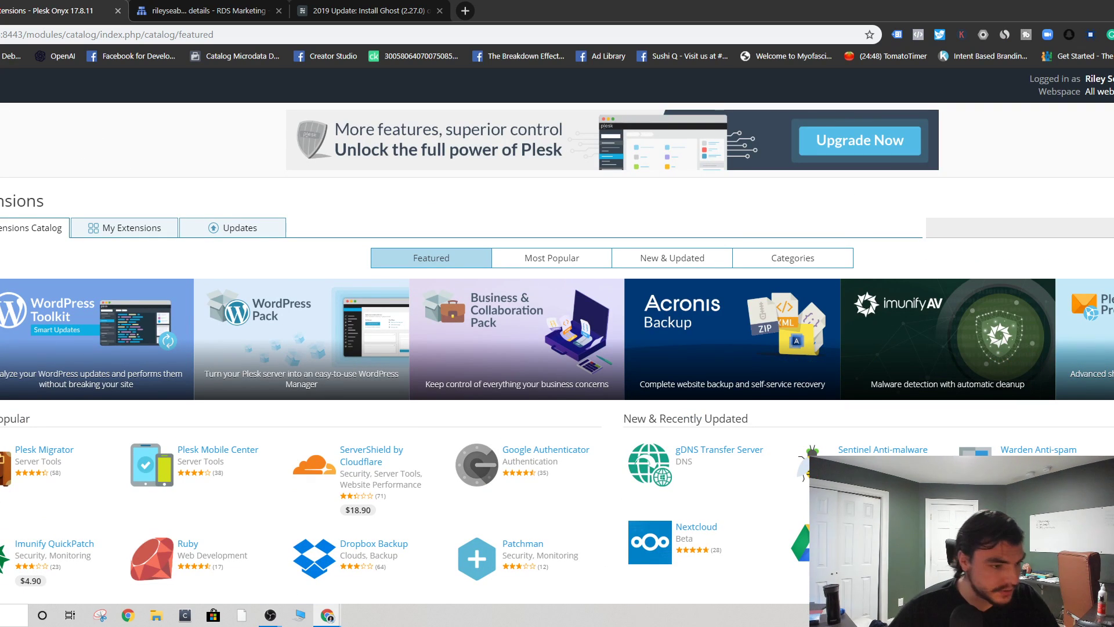
- Remove the Node.js extension via My Extensions > Node.js > More > Remove and confirm
{"action": "left_click", "coordinate": [122, 228]}
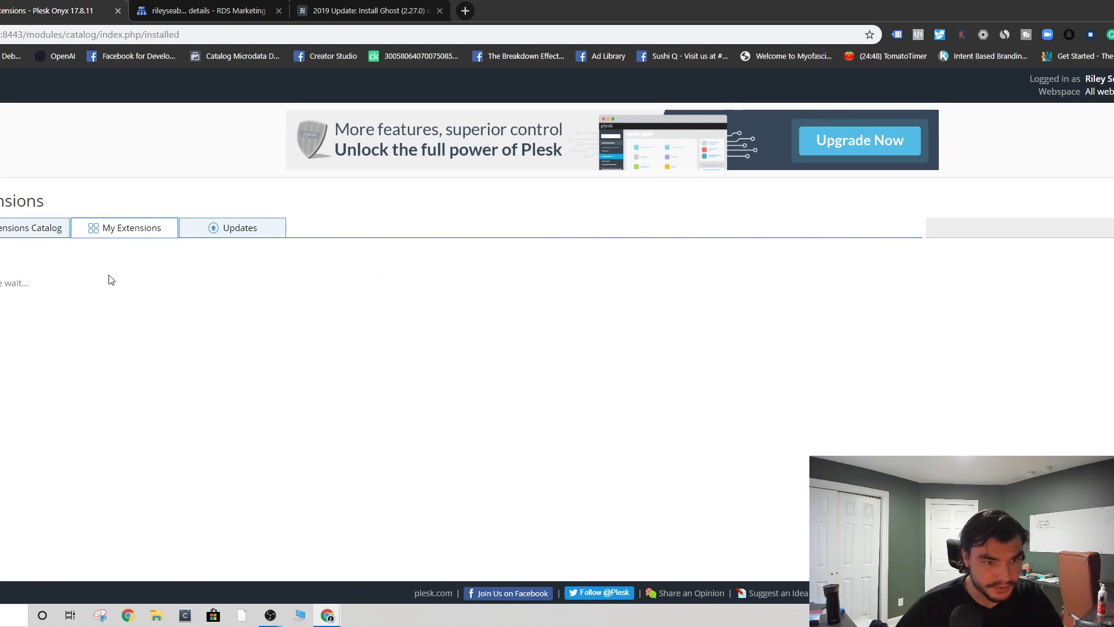
{"action": "left_click", "coordinate": [44, 460]}
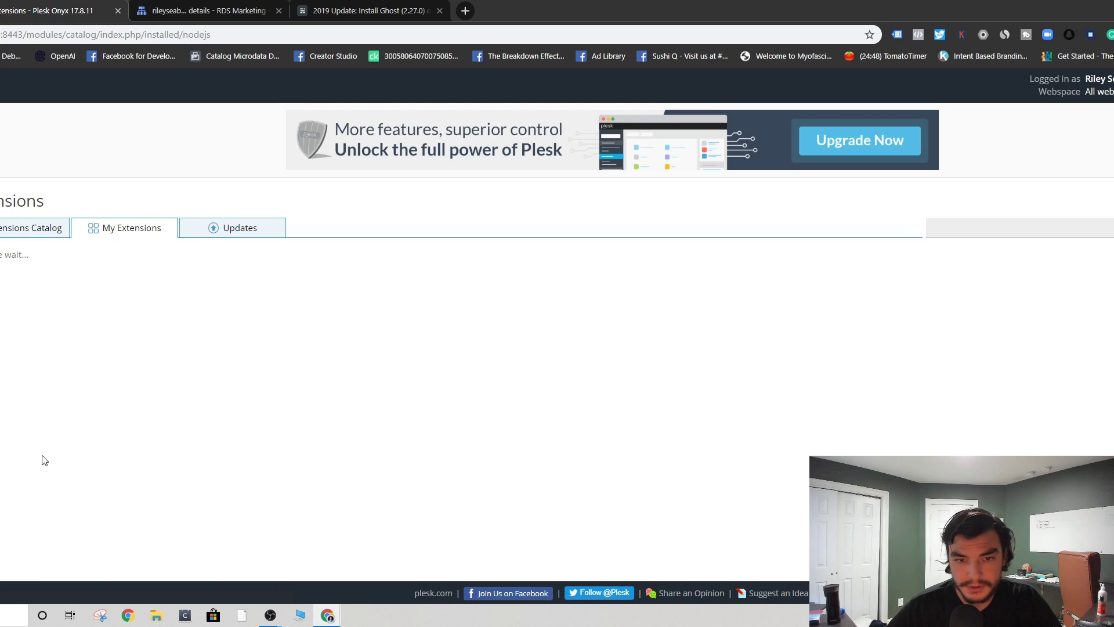
{"action": "left_click", "coordinate": [92, 342]}
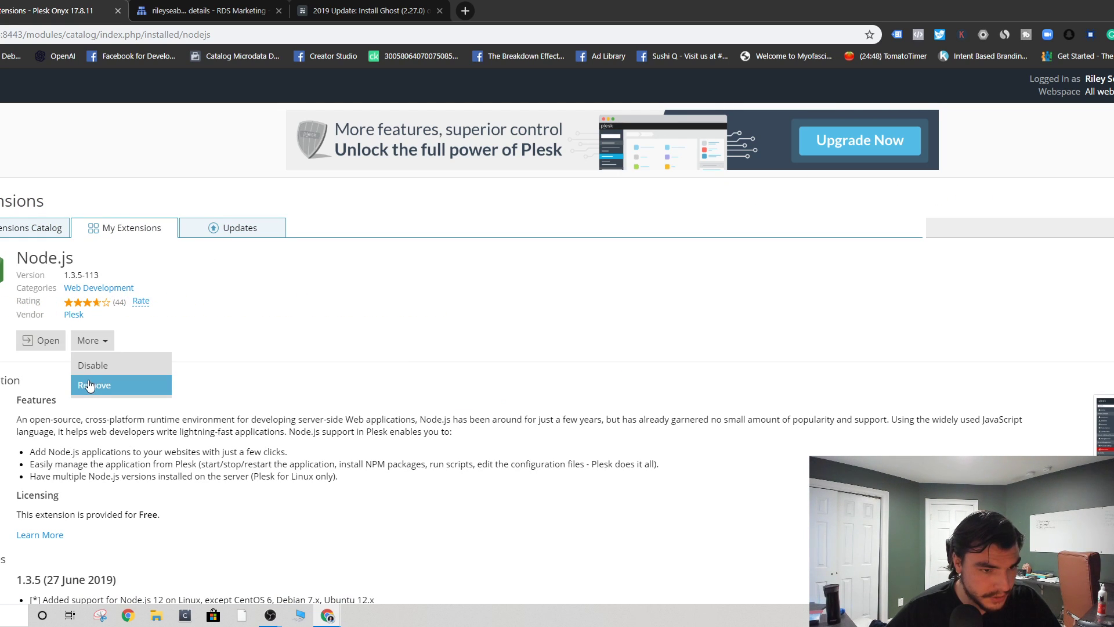
{"action": "left_click", "coordinate": [88, 386]}
{"action": "left_click", "coordinate": [464, 345]}
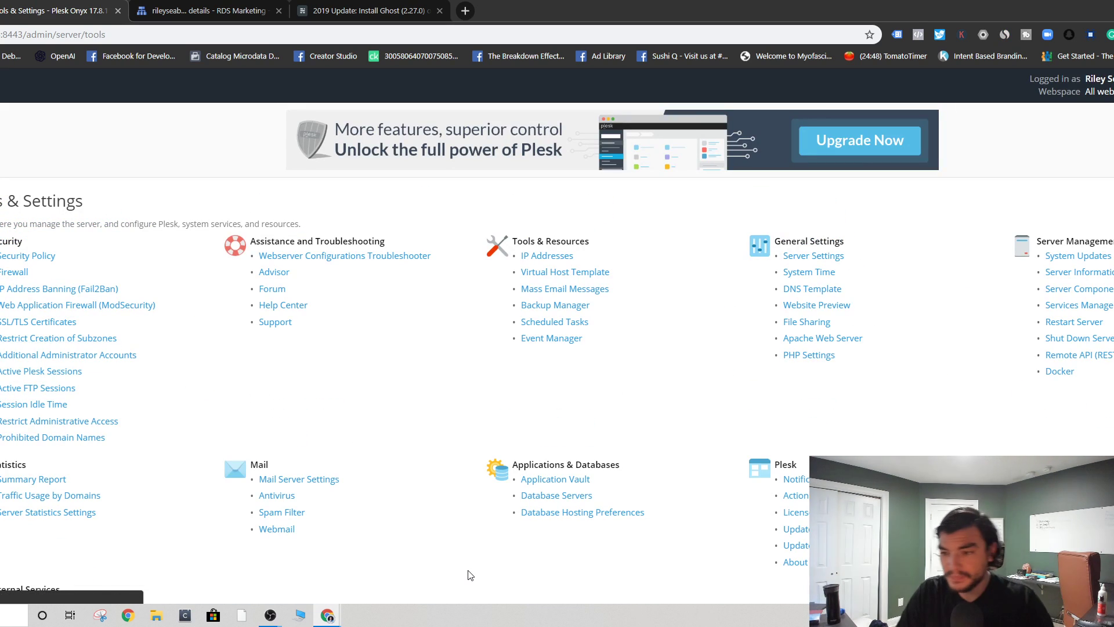
- Launch the Plesk Installer from Updates and Upgrades, showing Onyx 17.8.11 with Obsidian 18.0.20 available
{"action": "scroll", "coordinate": [828, 450], "scroll_direction": "down", "scroll_amount": 2}
{"action": "left_click", "coordinate": [826, 422]}
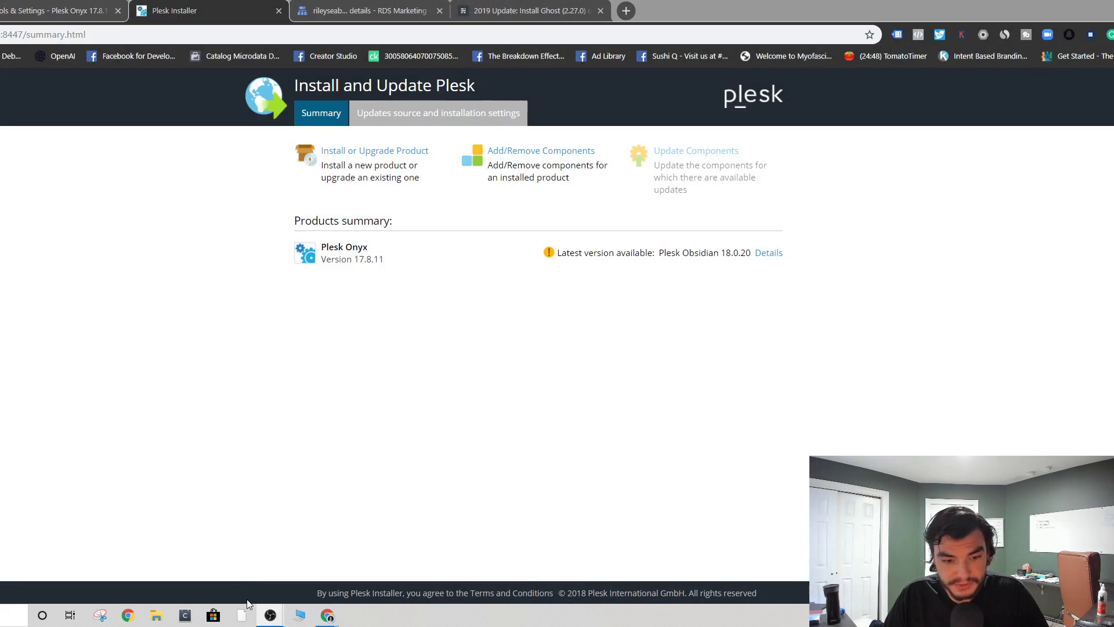
{"action": "mouse_move", "coordinate": [269, 615]}
{"action": "left_click", "coordinate": [254, 587]}
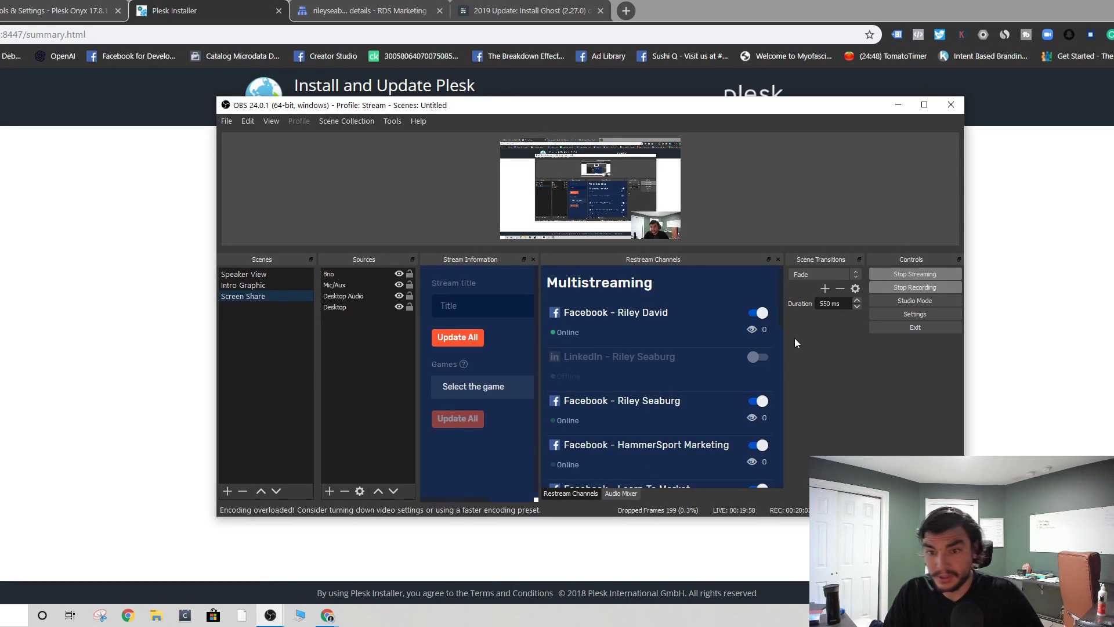